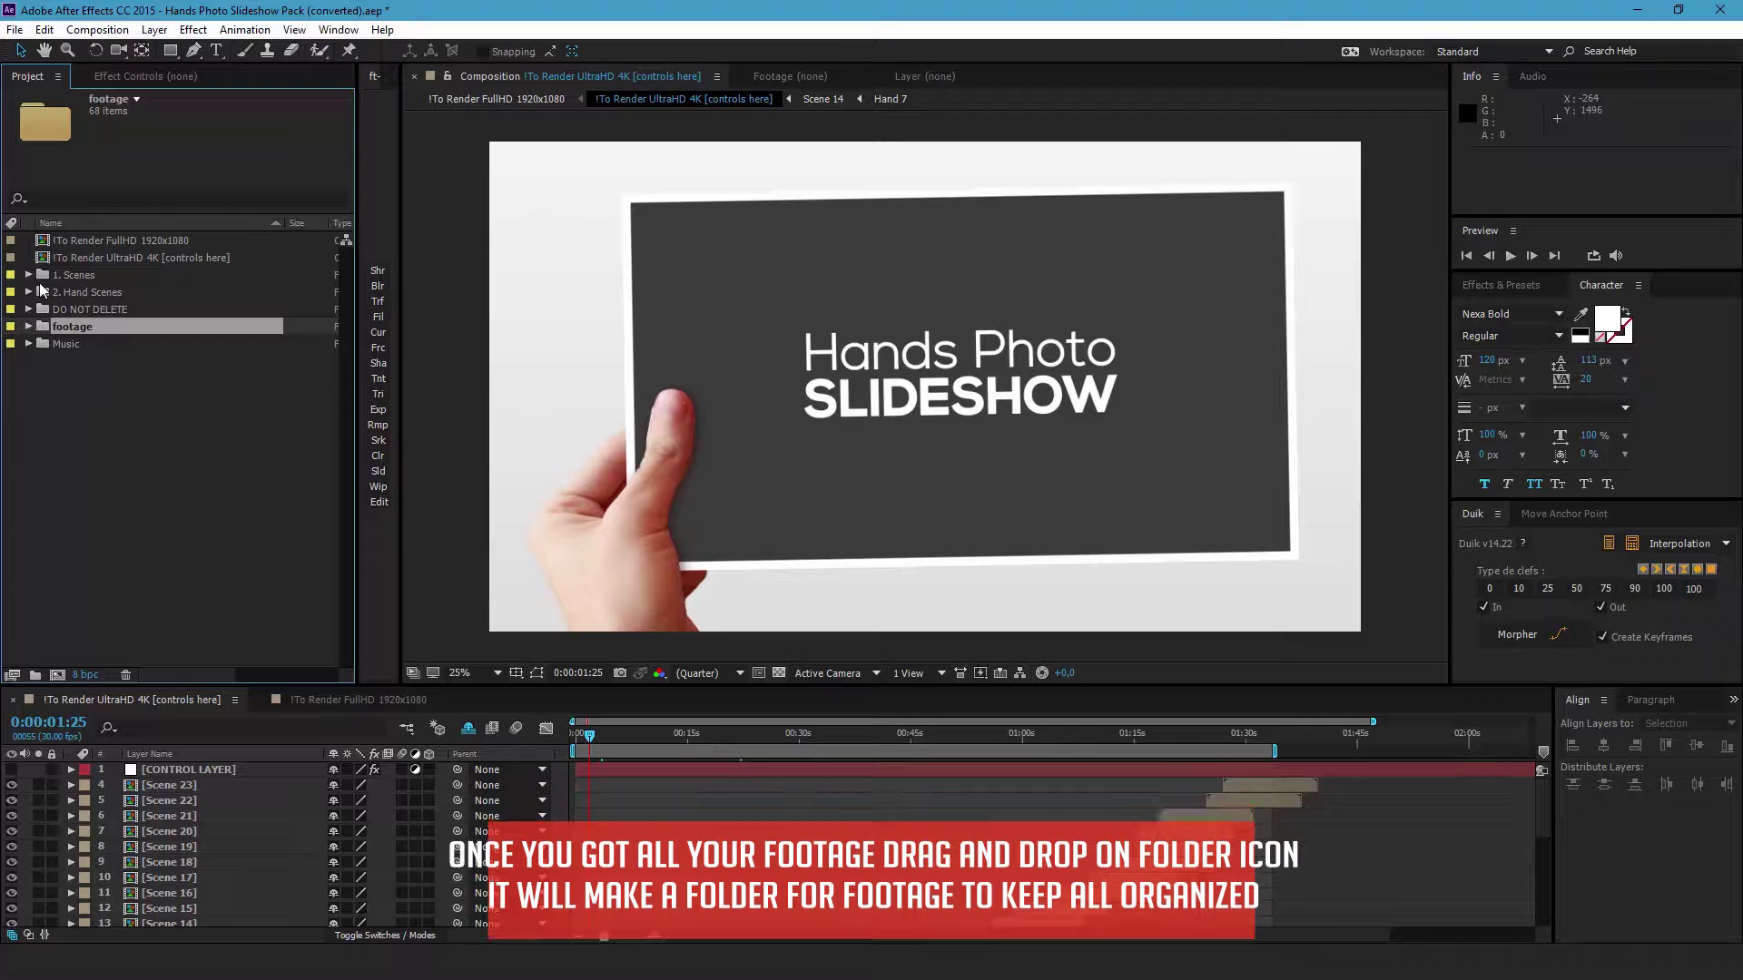
Expand the 1. Scenes and Scene 1 folders and select Placeholder 1
{"action": "left_click", "coordinate": [28, 274]}
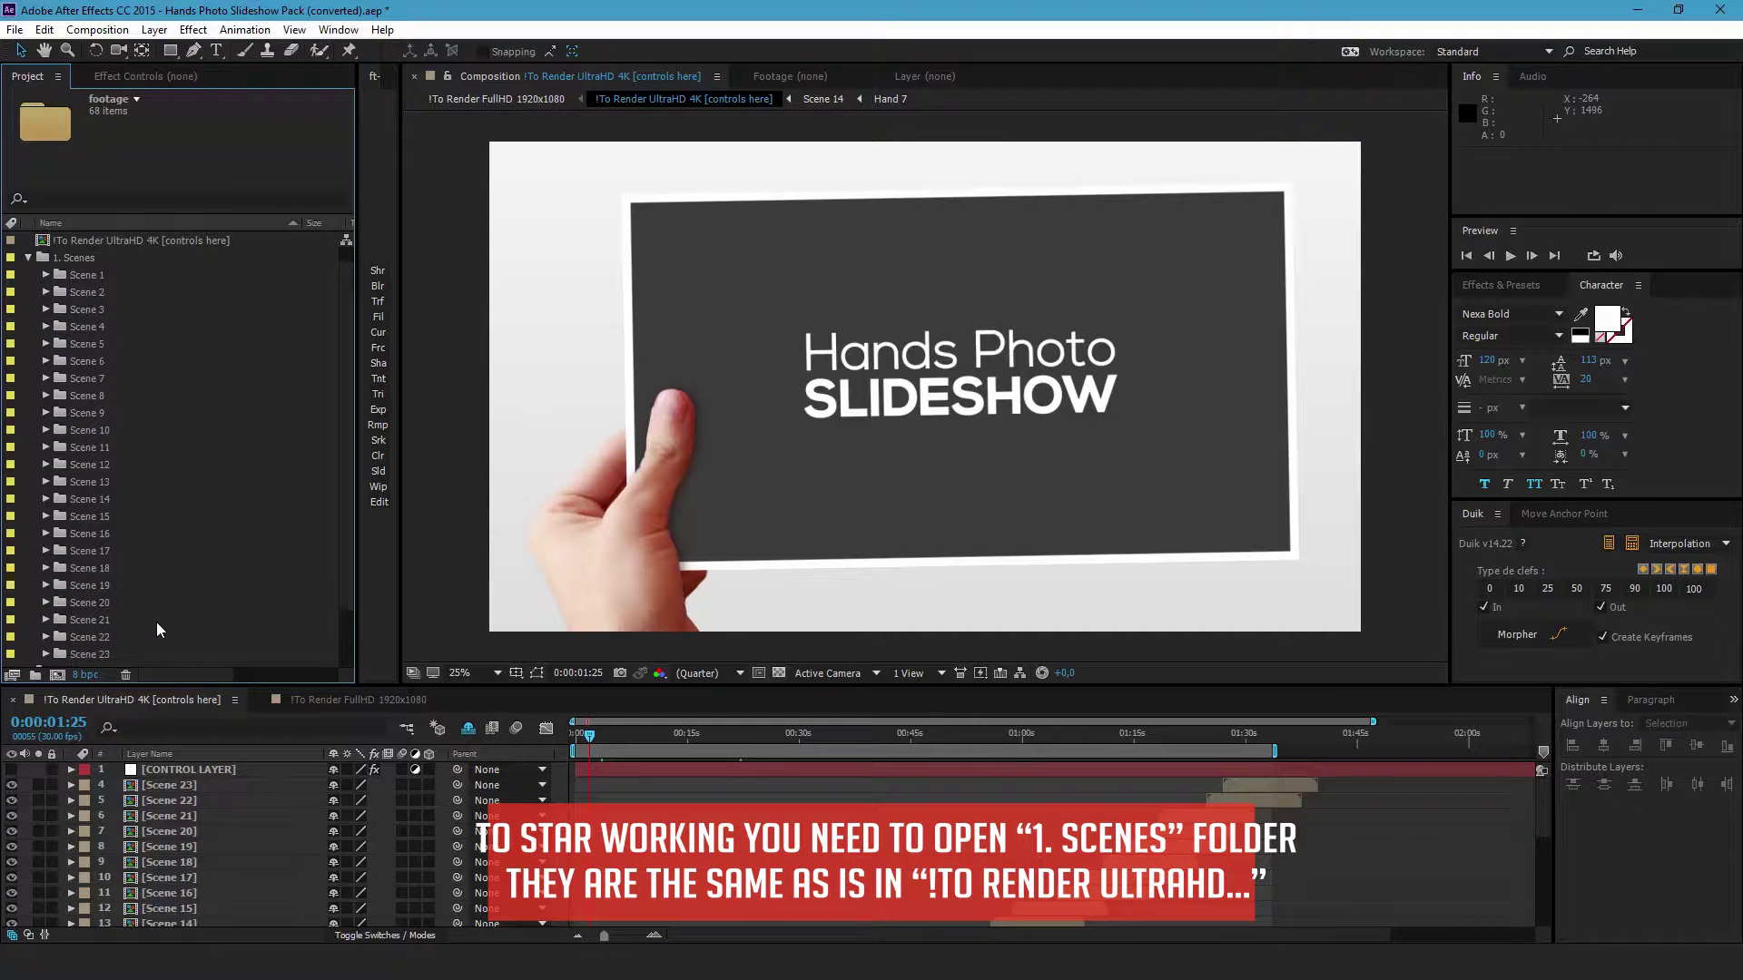
{"action": "scroll", "coordinate": [215, 855], "scroll_direction": "down", "scroll_amount": 5}
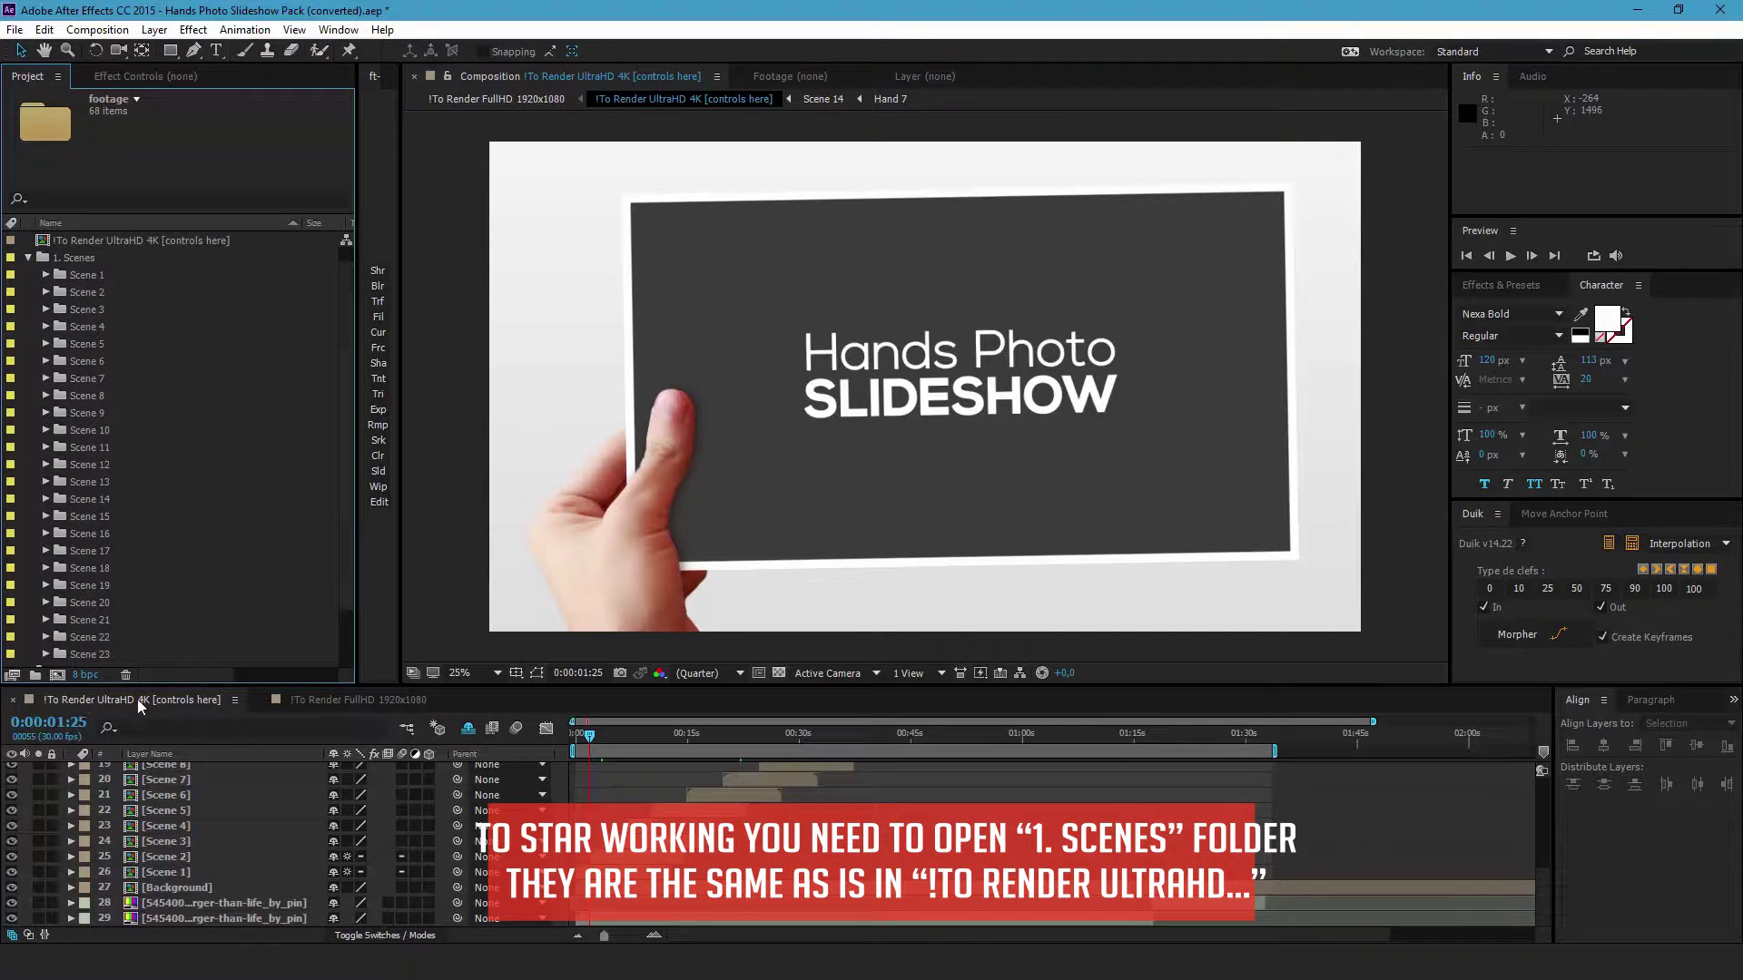
{"action": "scroll", "coordinate": [199, 877], "scroll_direction": "up", "scroll_amount": 5}
{"action": "left_click", "coordinate": [46, 274]}
{"action": "left_click", "coordinate": [134, 292]}
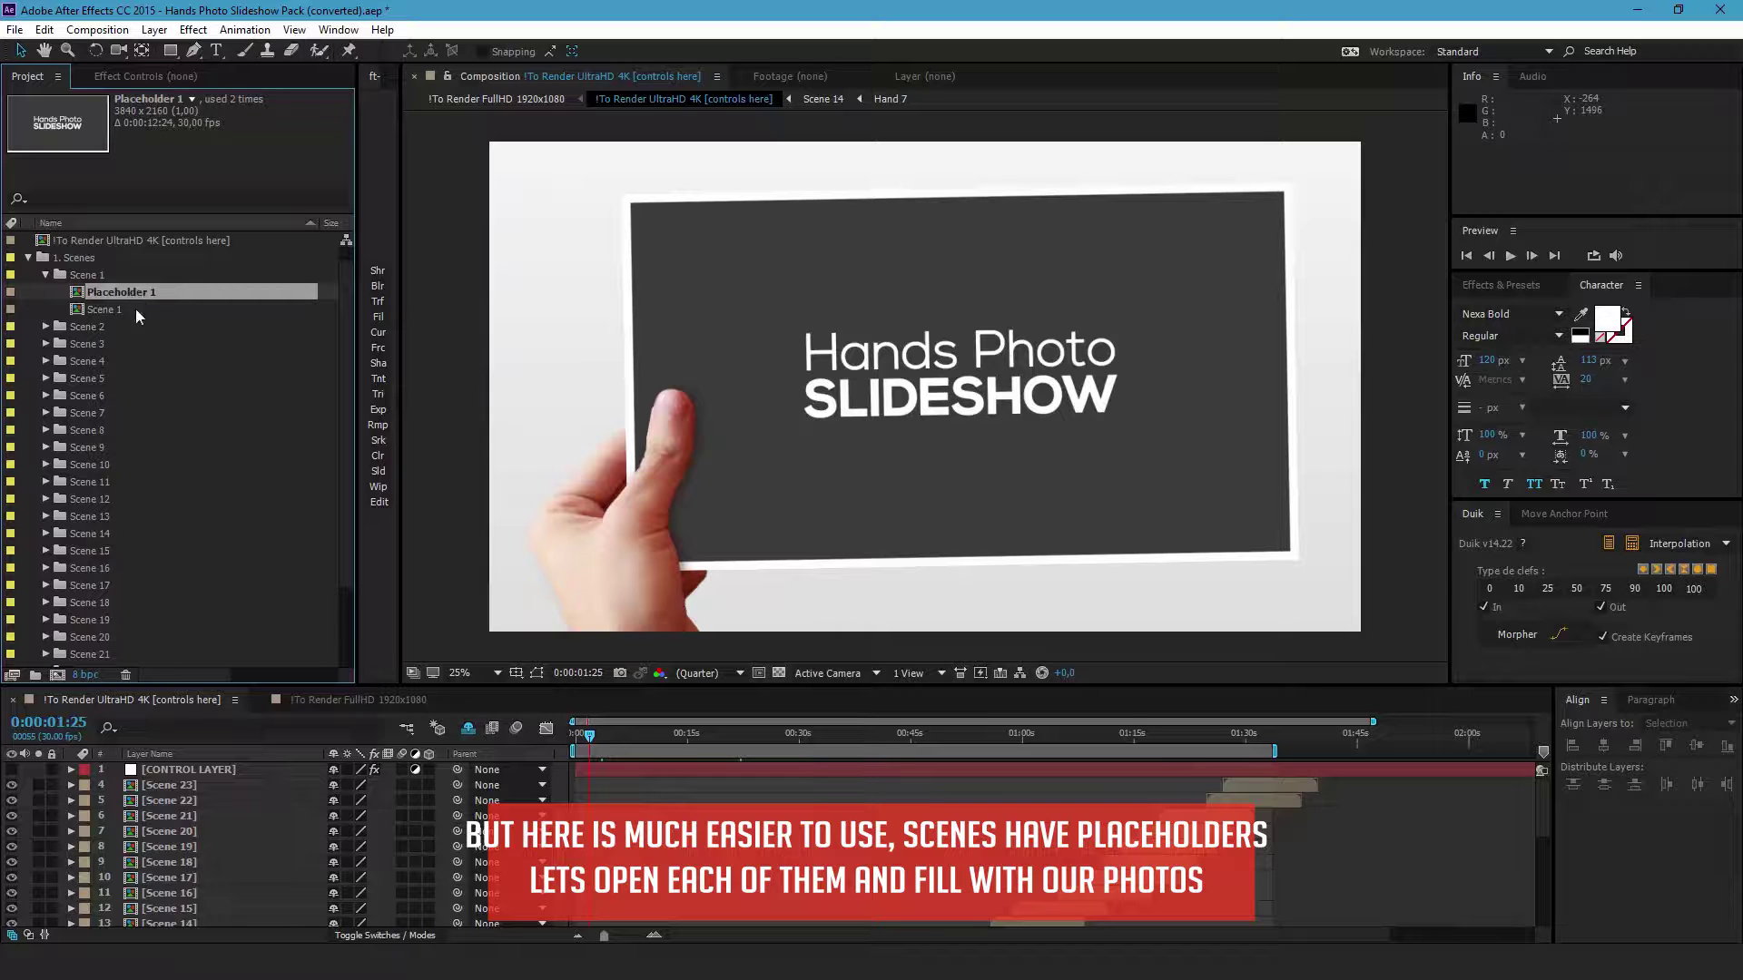
Open Placeholder 1, toggle the Hands Photo SLIDESHOW title layer's visibility off and on, then select it
{"action": "double_click", "coordinate": [106, 294]}
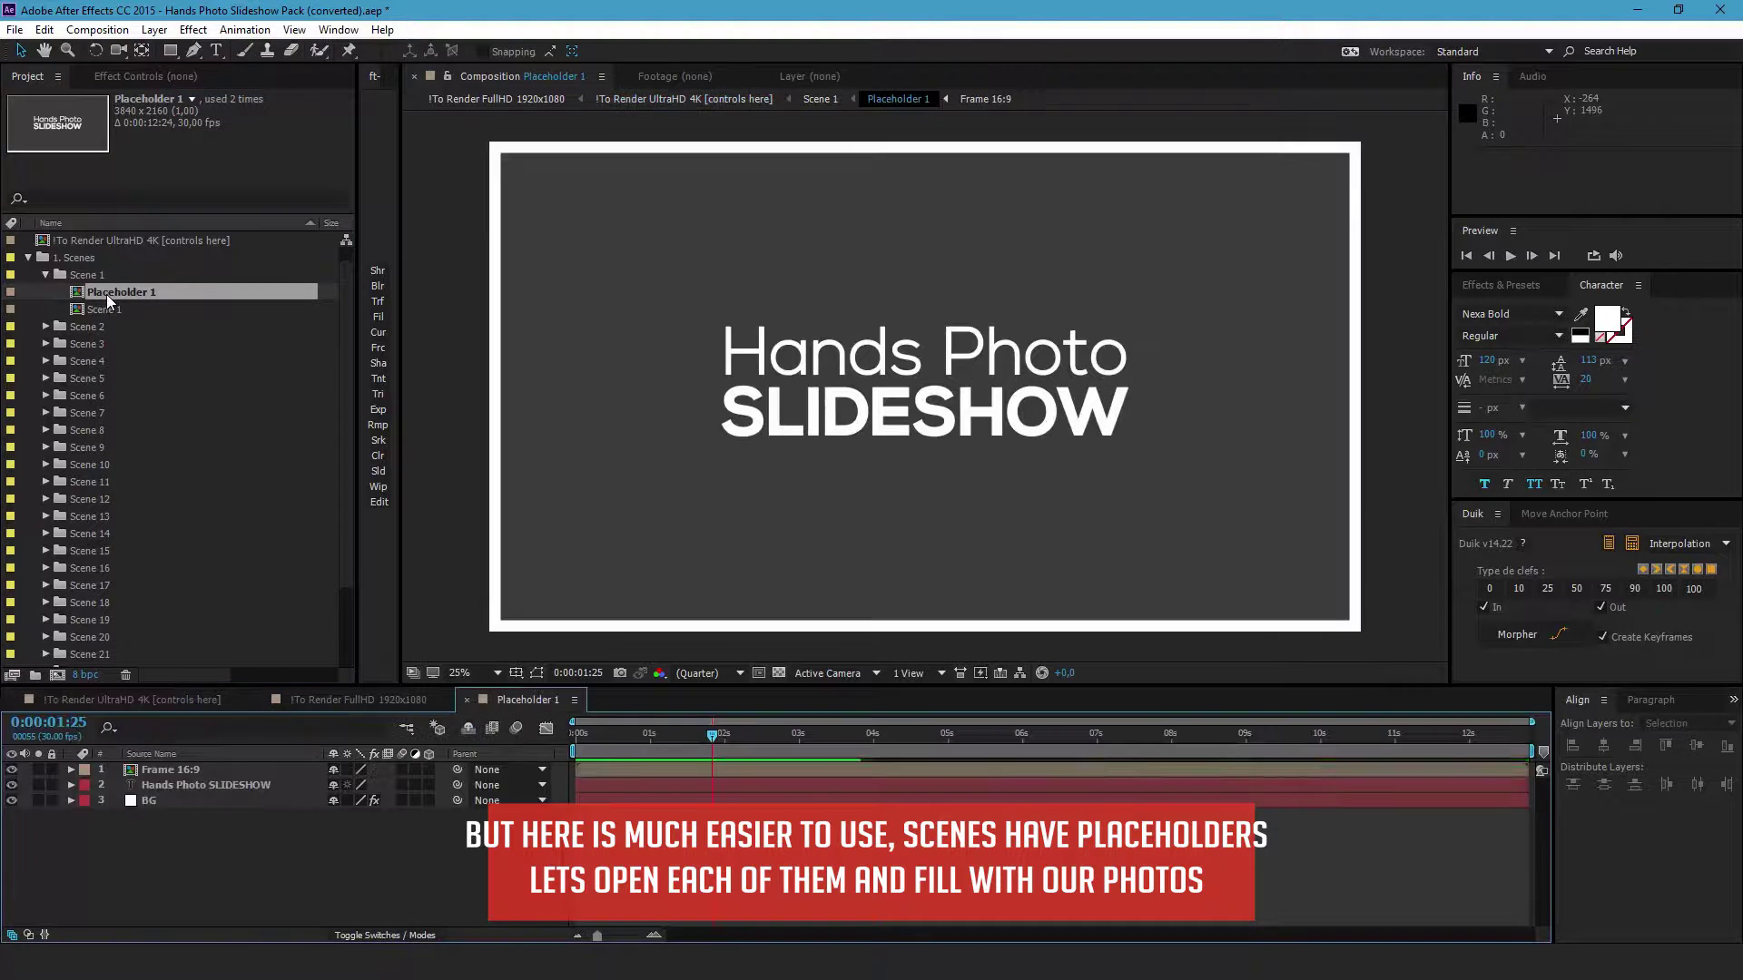
{"action": "key", "text": "Page_Up"}
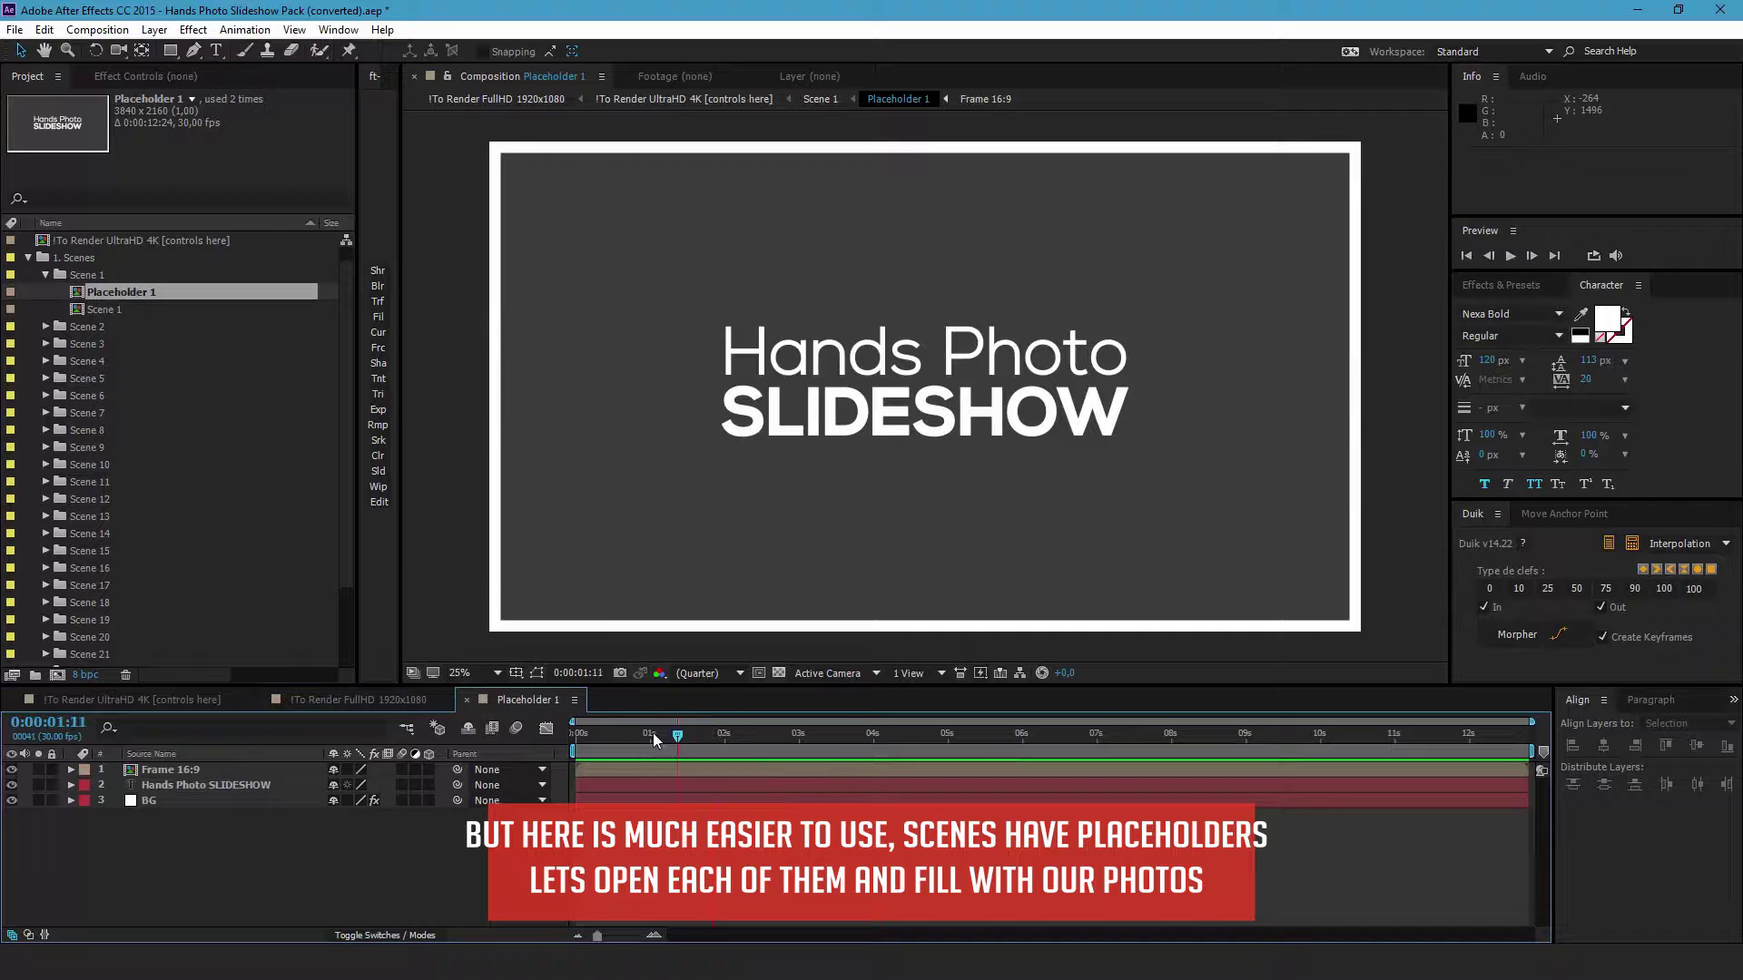
{"action": "left_click", "coordinate": [11, 785]}
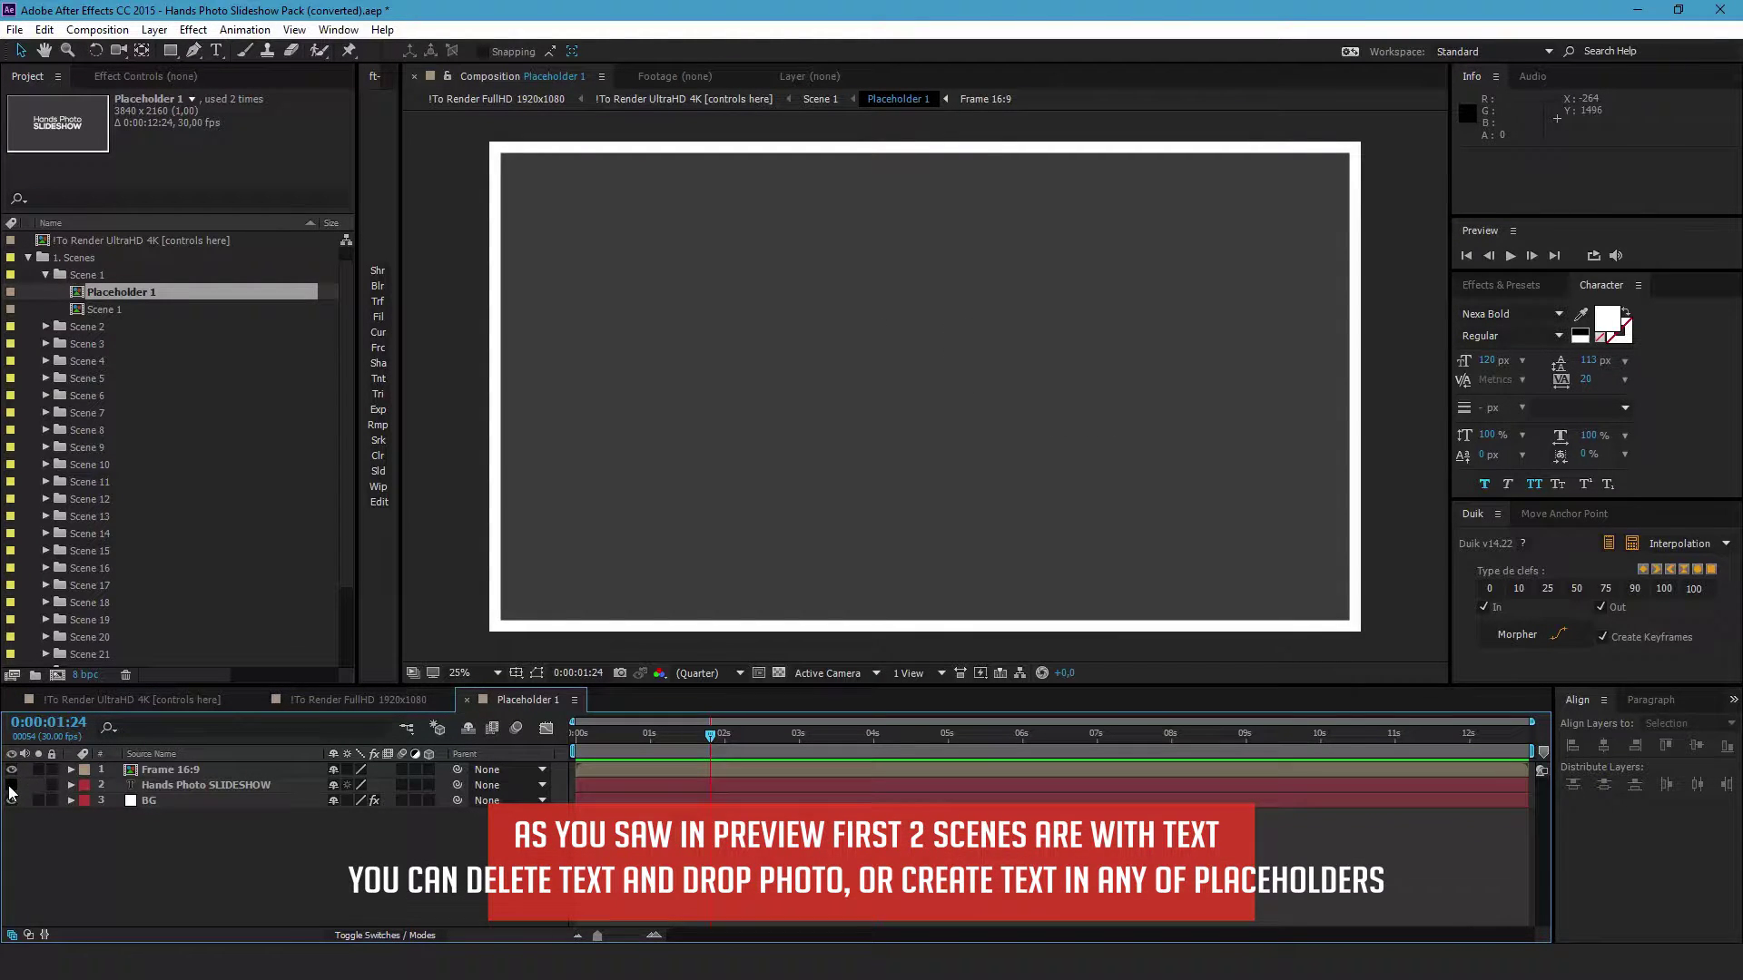
{"action": "left_click", "coordinate": [11, 785]}
{"action": "left_click", "coordinate": [227, 784]}
{"action": "key", "text": "ctrl+t"}
{"action": "left_click", "coordinate": [466, 700]}
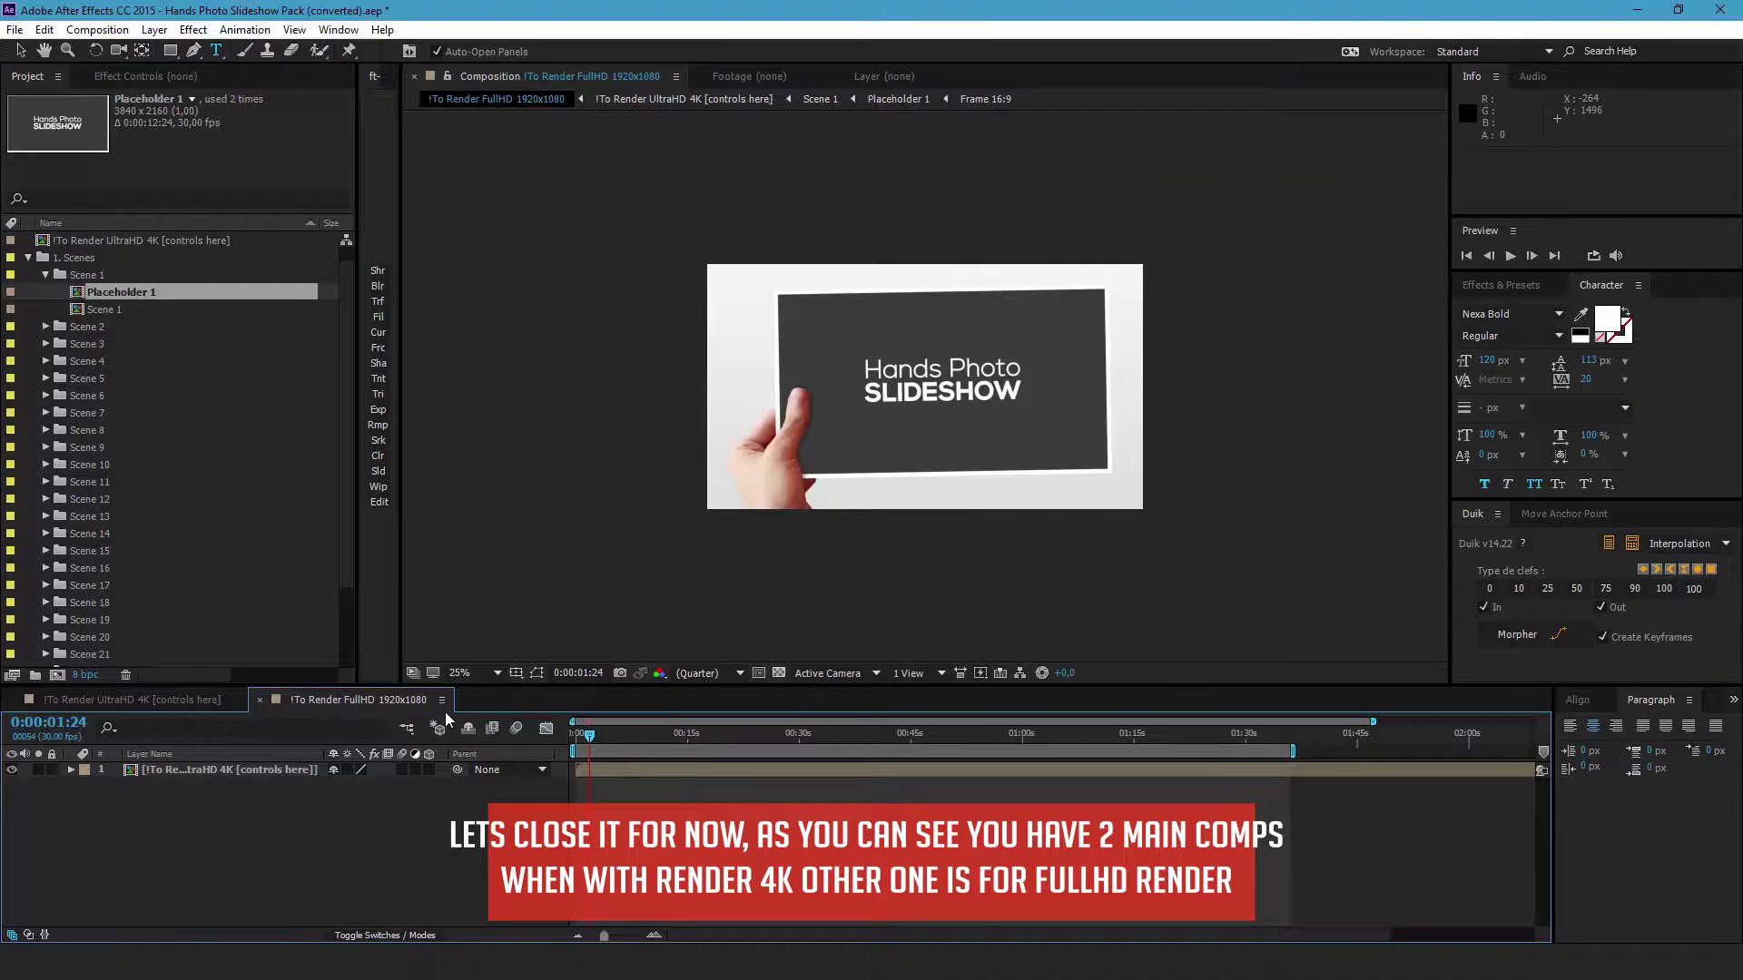
{"action": "left_click", "coordinate": [180, 697]}
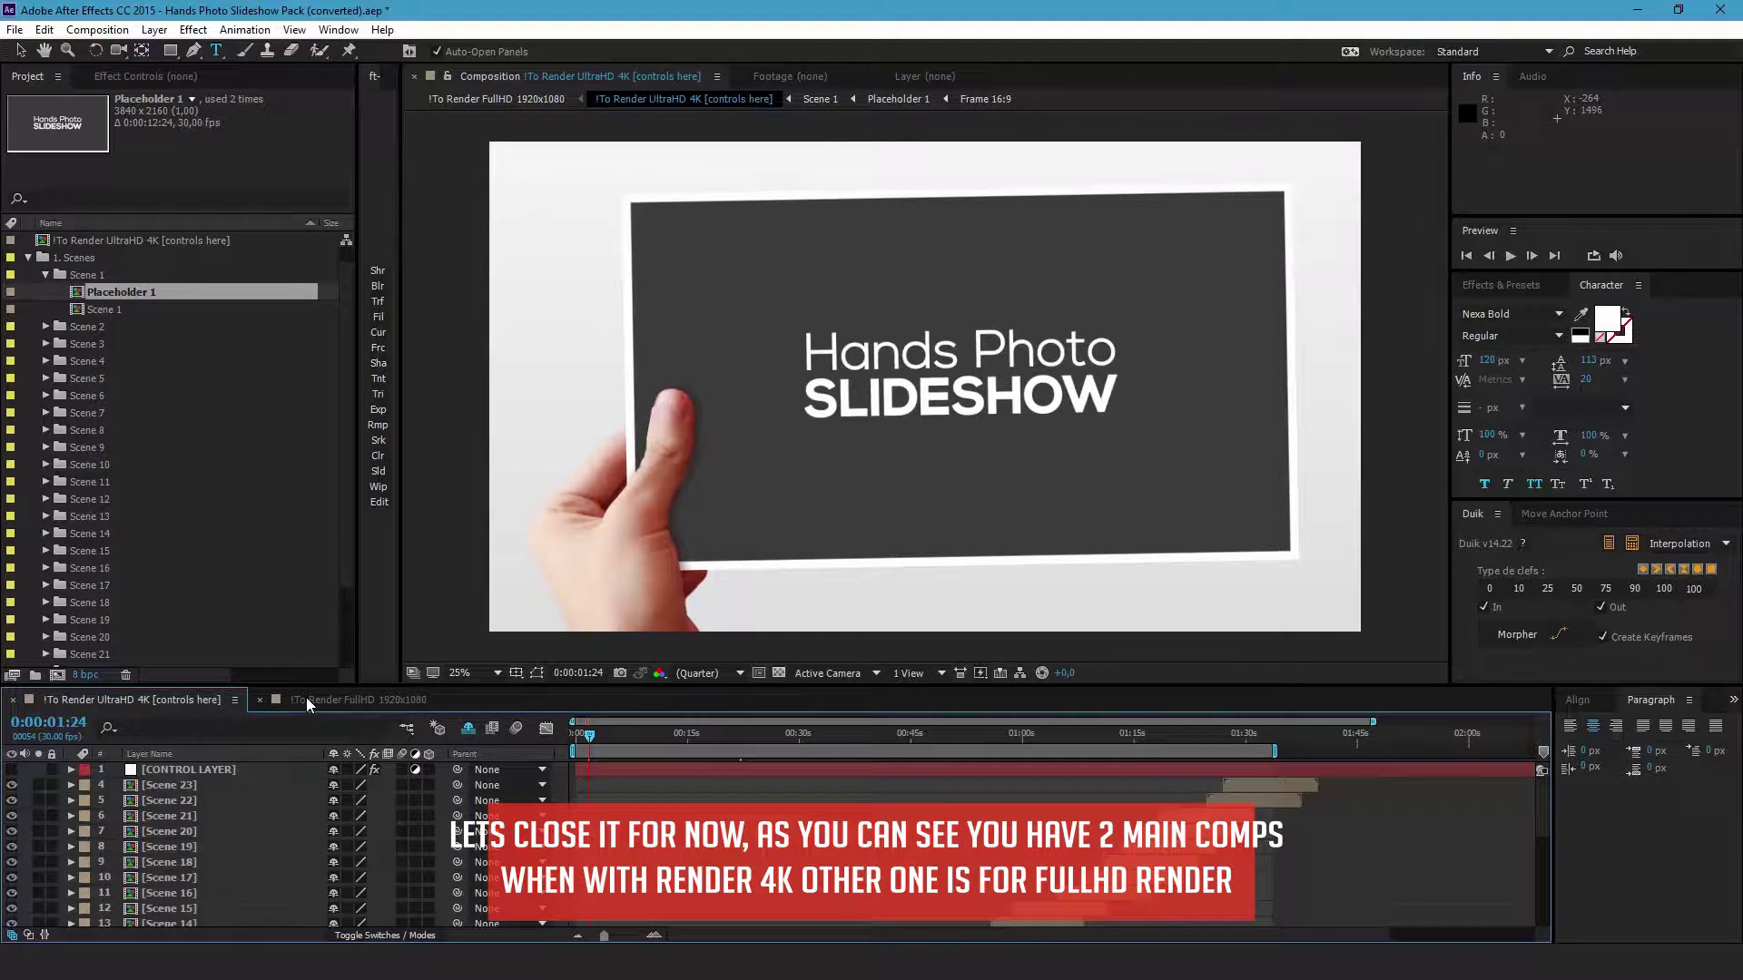
{"action": "left_click", "coordinate": [307, 699]}
{"action": "left_click", "coordinate": [205, 699]}
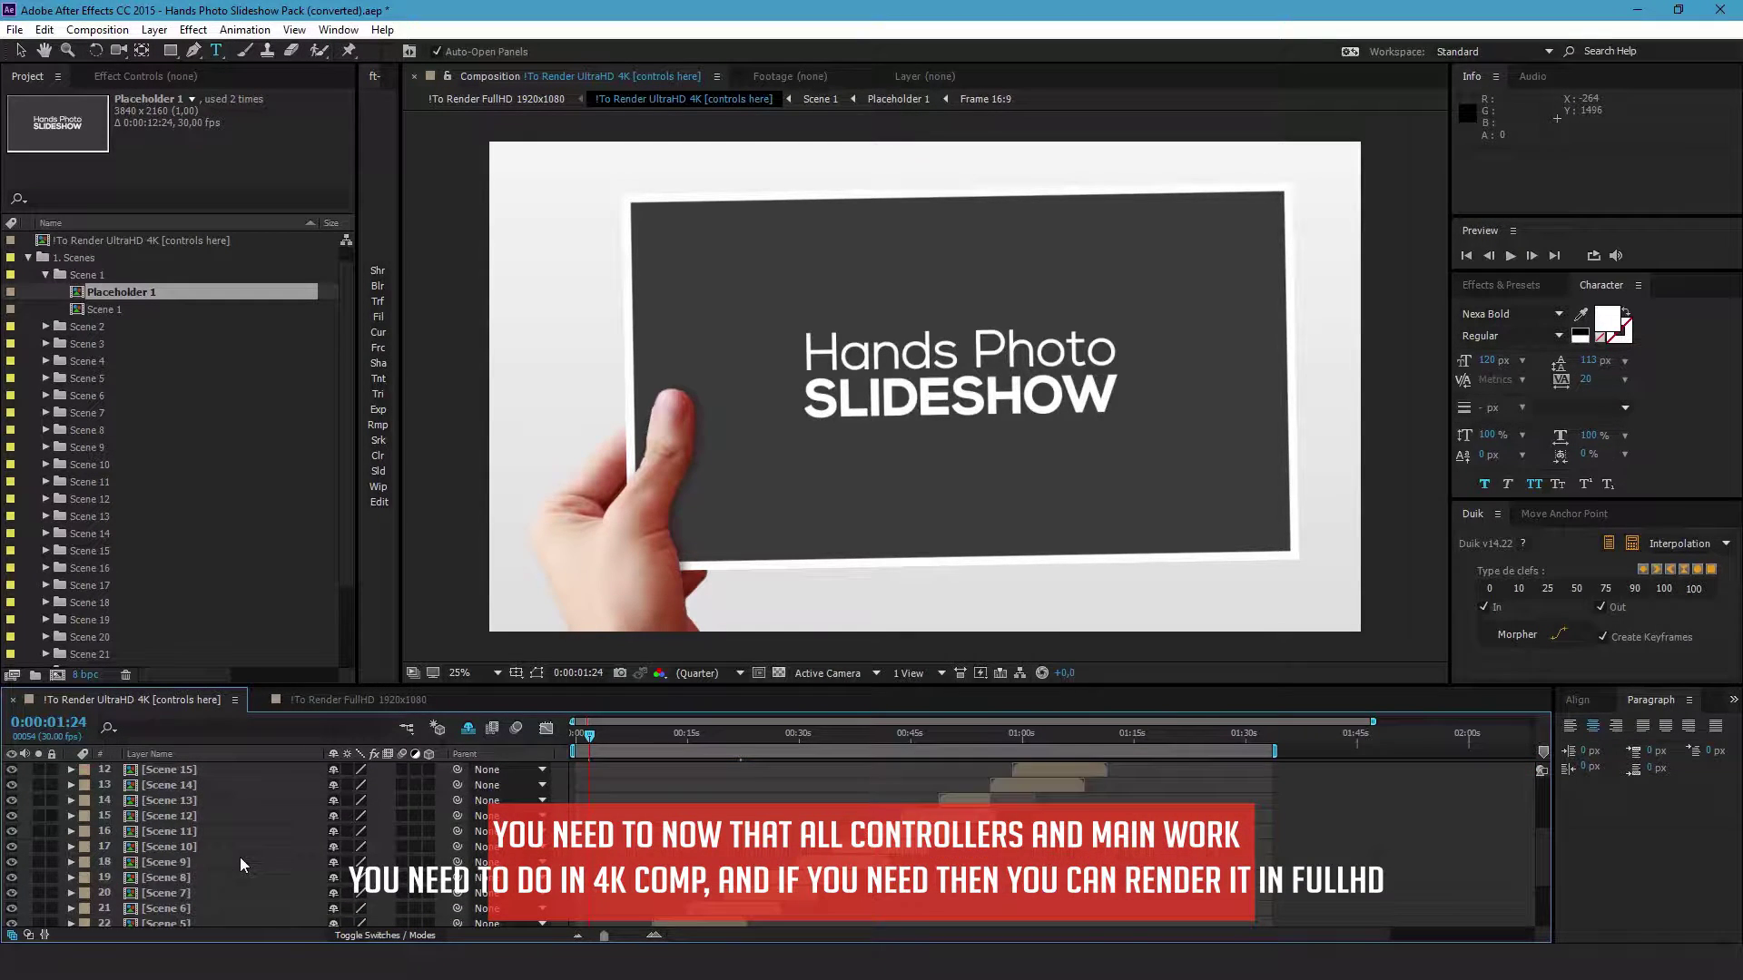
{"action": "scroll", "coordinate": [239, 857], "scroll_direction": "down", "scroll_amount": 5}
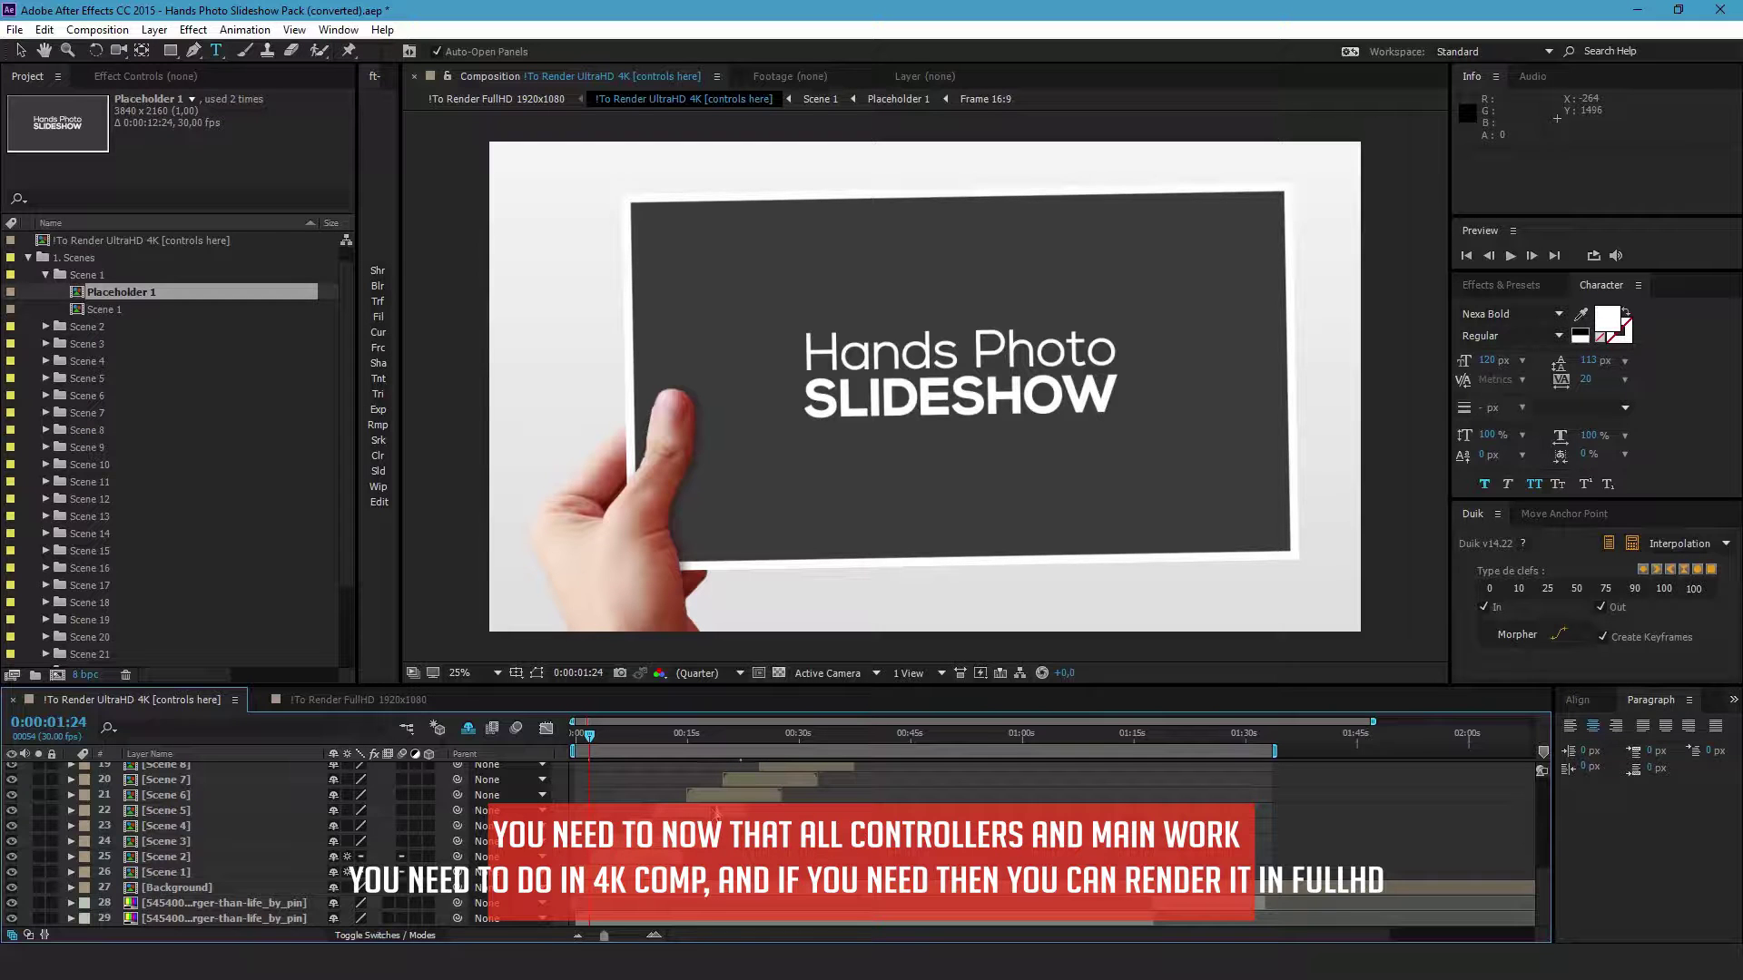
{"action": "scroll", "coordinate": [278, 829], "scroll_direction": "up", "scroll_amount": 5}
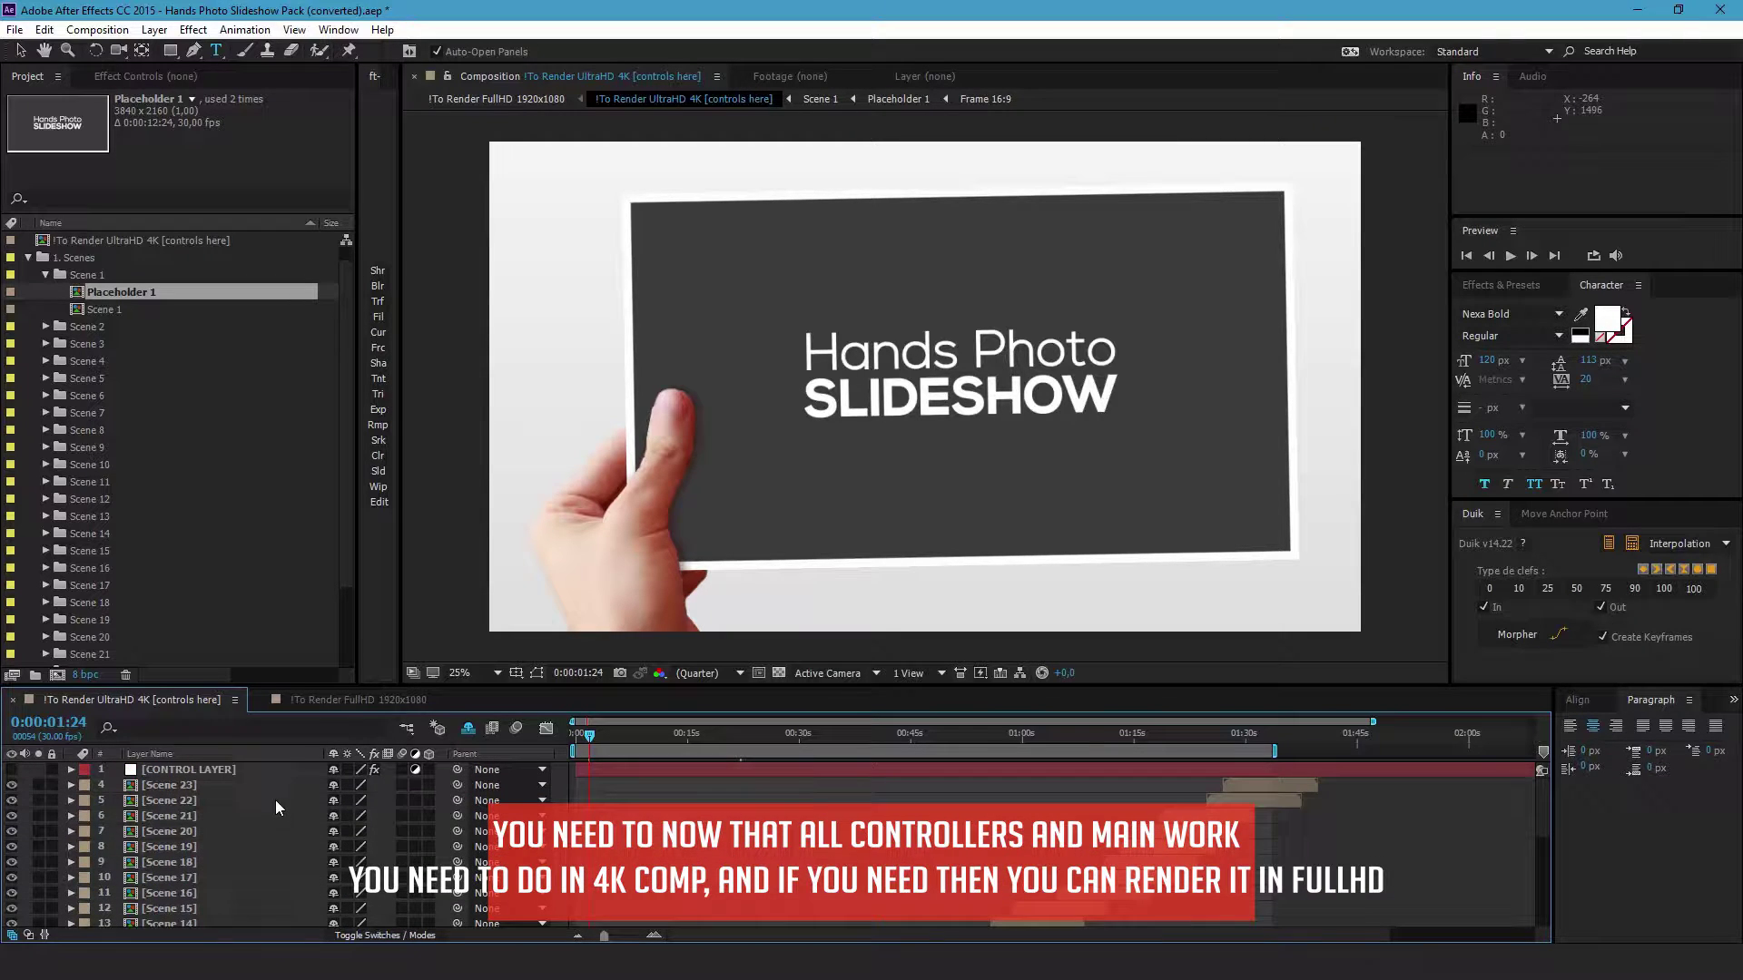
{"action": "left_click", "coordinate": [389, 700]}
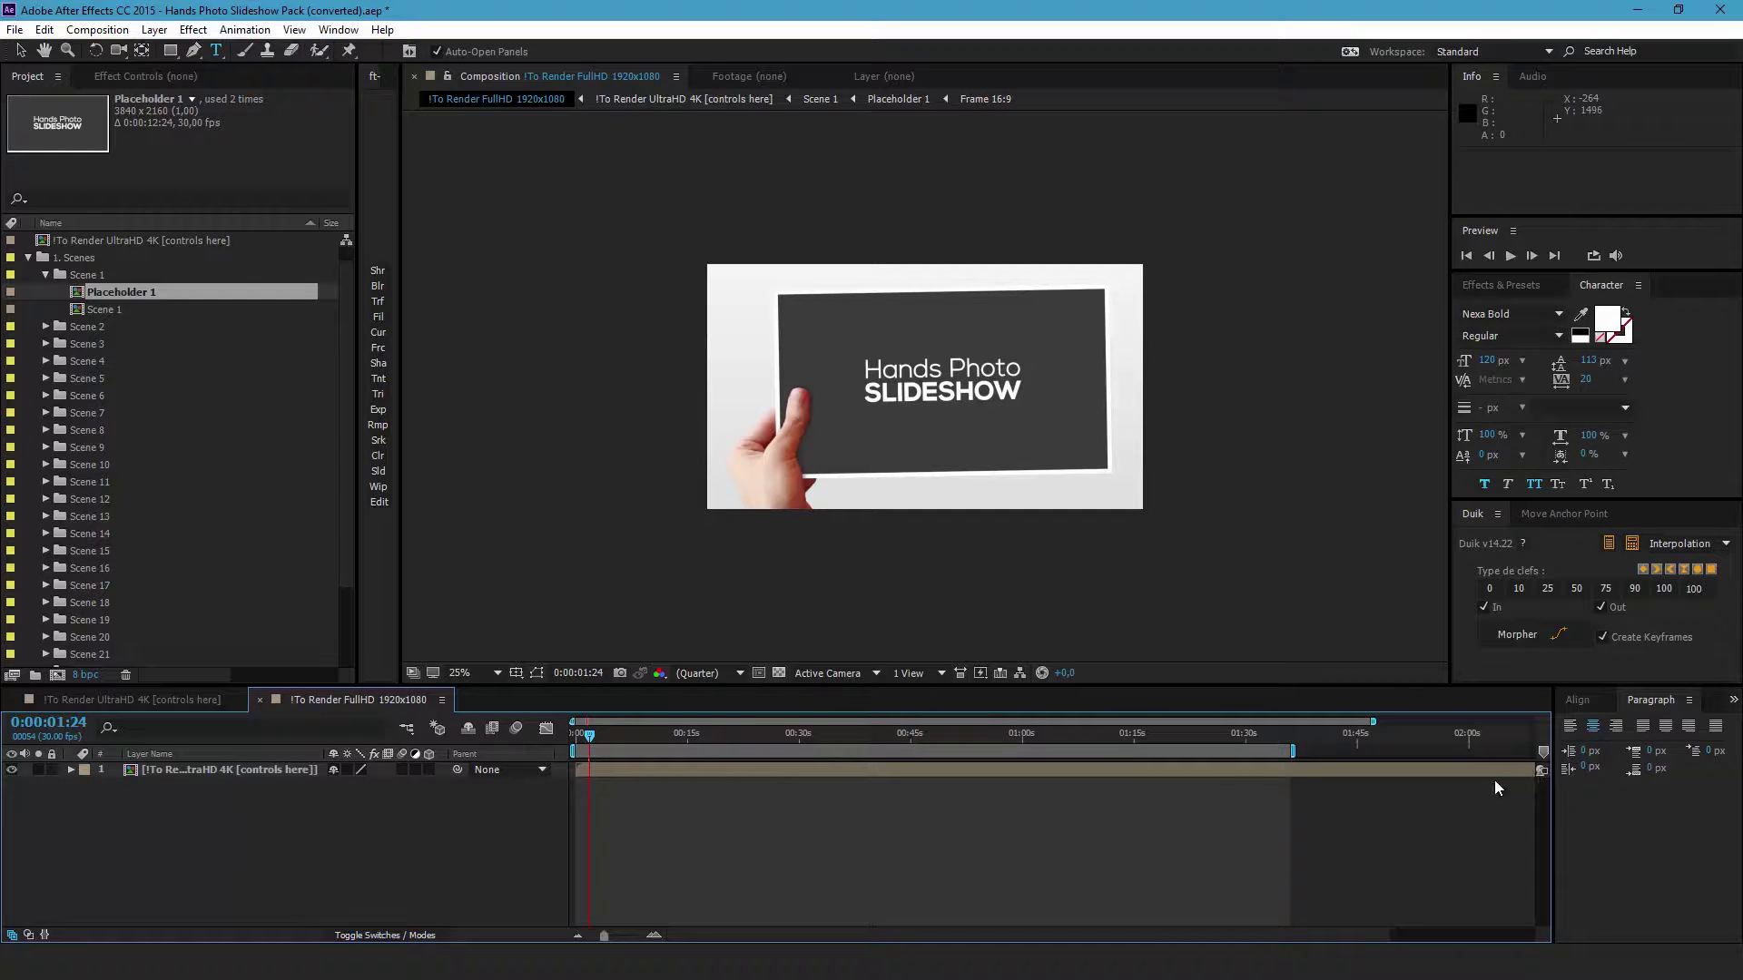
Check the FullHD composition's duration in Composition Settings, then end the work area at 0:01:36:22
{"action": "right_click", "coordinate": [427, 817]}
{"action": "left_click", "coordinate": [487, 671]}
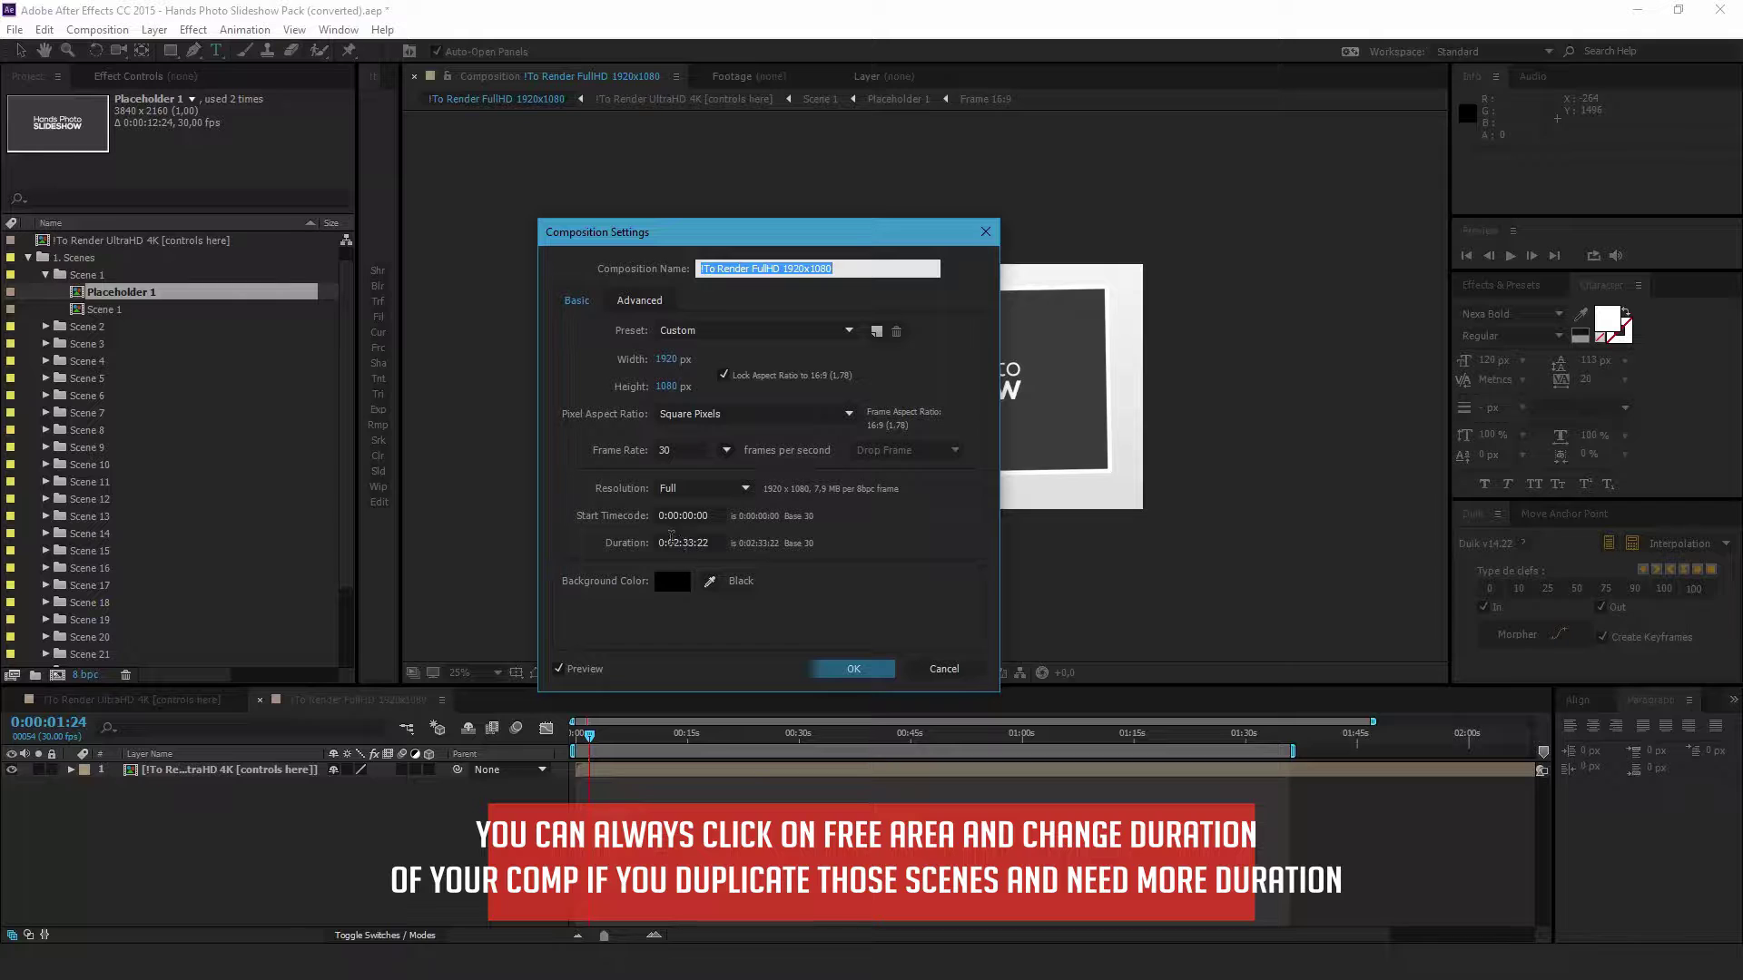
{"action": "left_click", "coordinate": [680, 542]}
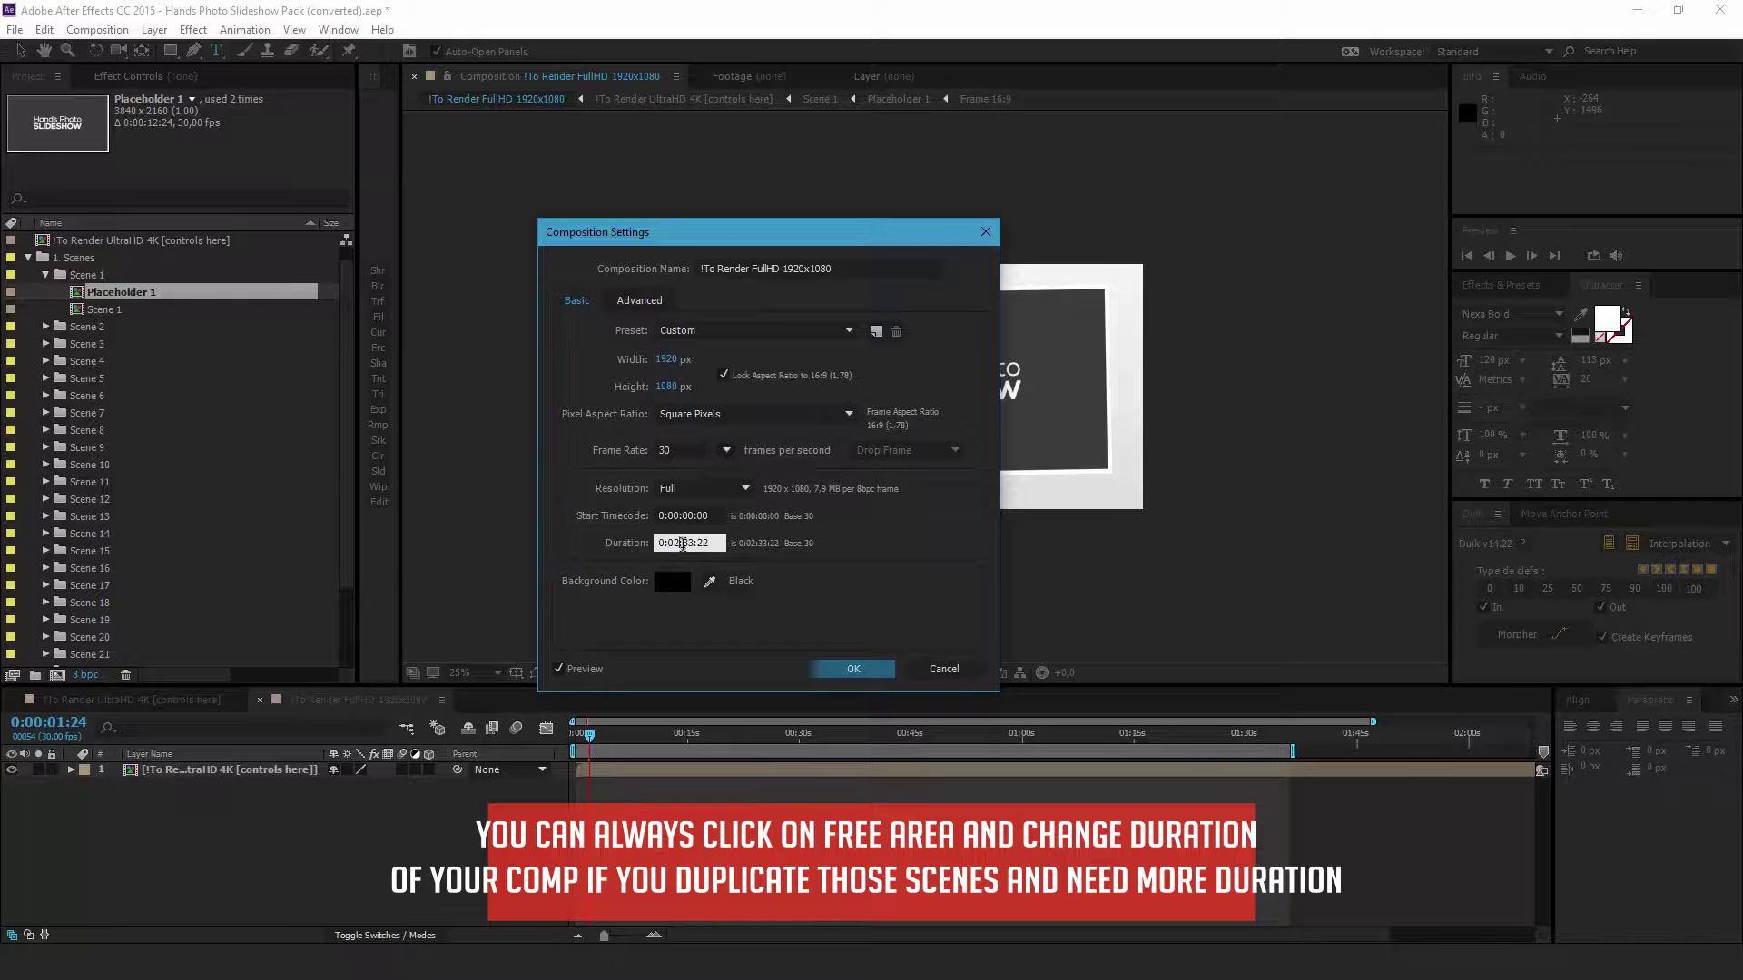
{"action": "left_click", "coordinate": [964, 671]}
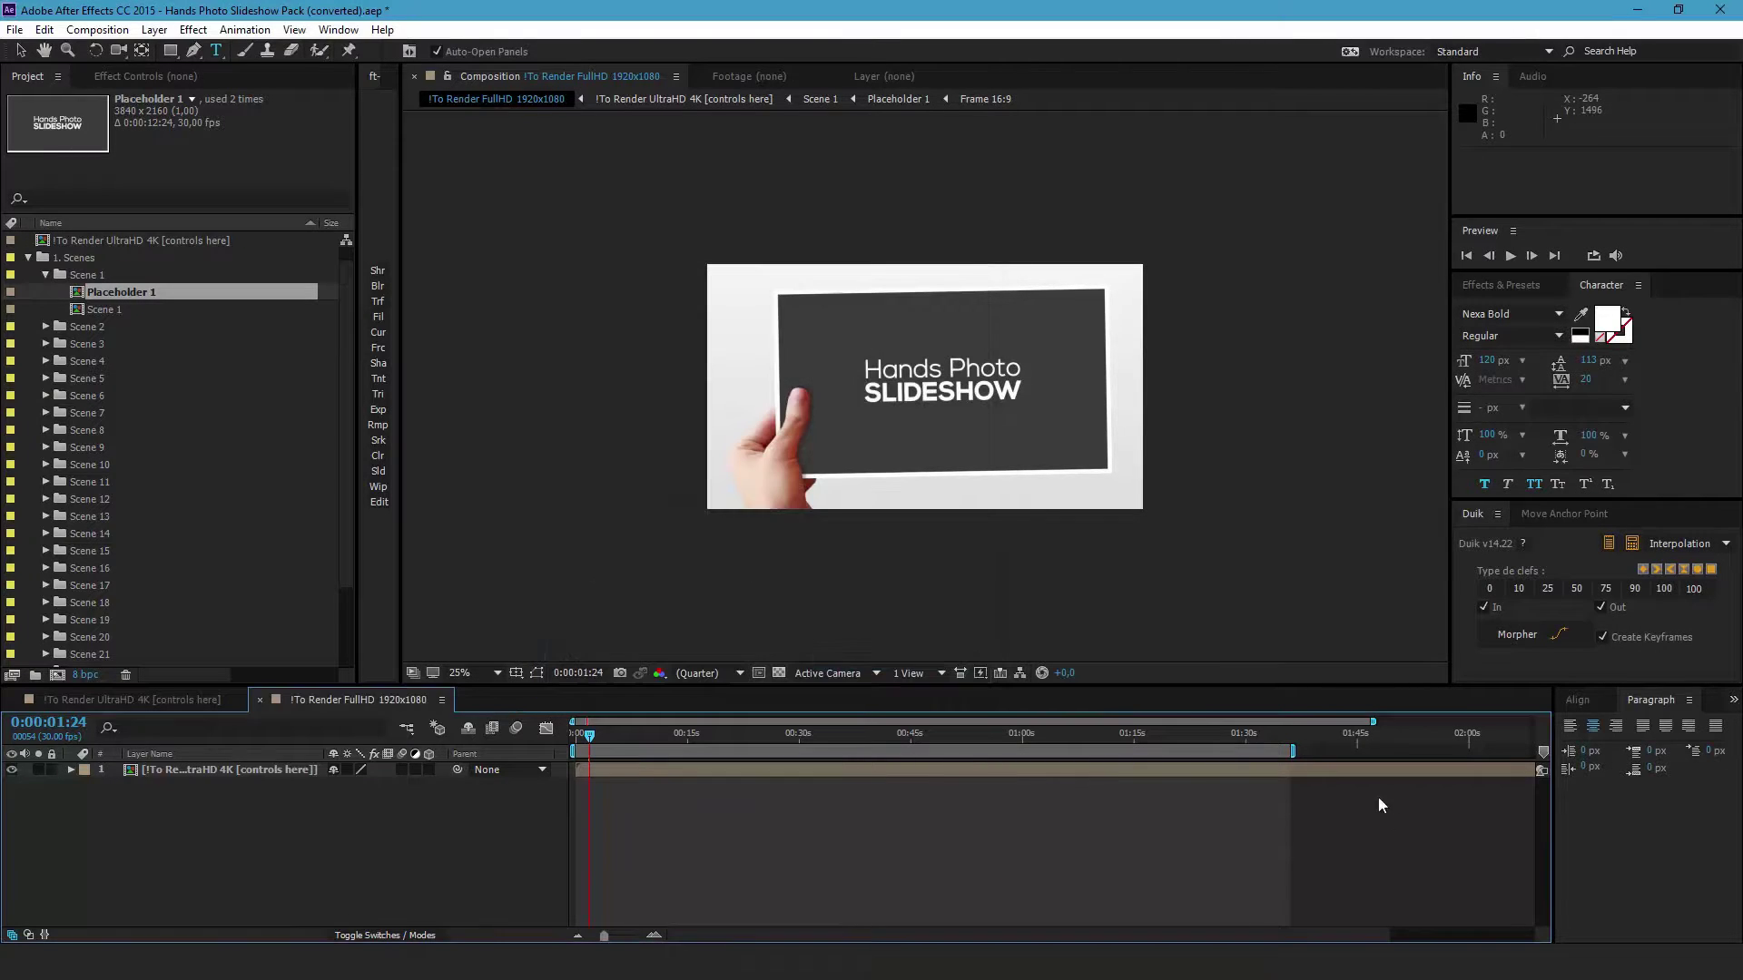
{"action": "mouse_move", "coordinate": [1301, 751]}
{"action": "left_mouse_down"}
{"action": "mouse_move", "coordinate": [1372, 751]}
{"action": "mouse_move", "coordinate": [1298, 751]}
{"action": "left_mouse_up"}
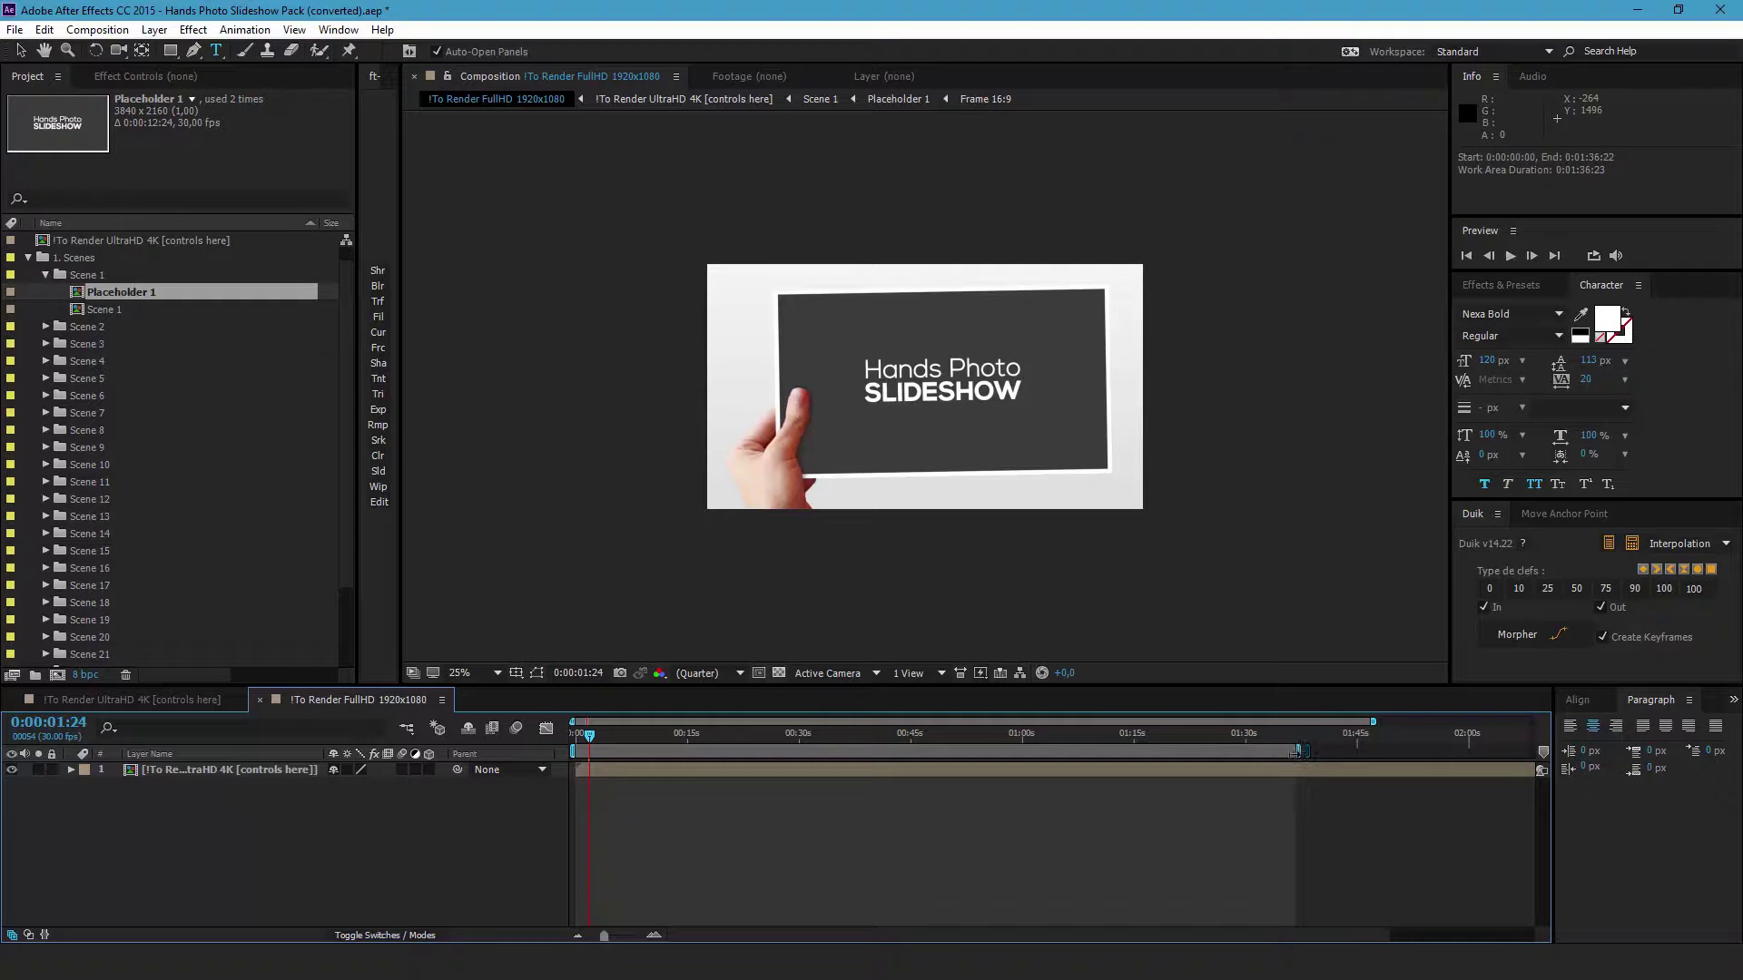
Preview the Scene 3 composition's hand frames at 0:00:01:17, then close it
{"action": "left_click", "coordinate": [215, 700]}
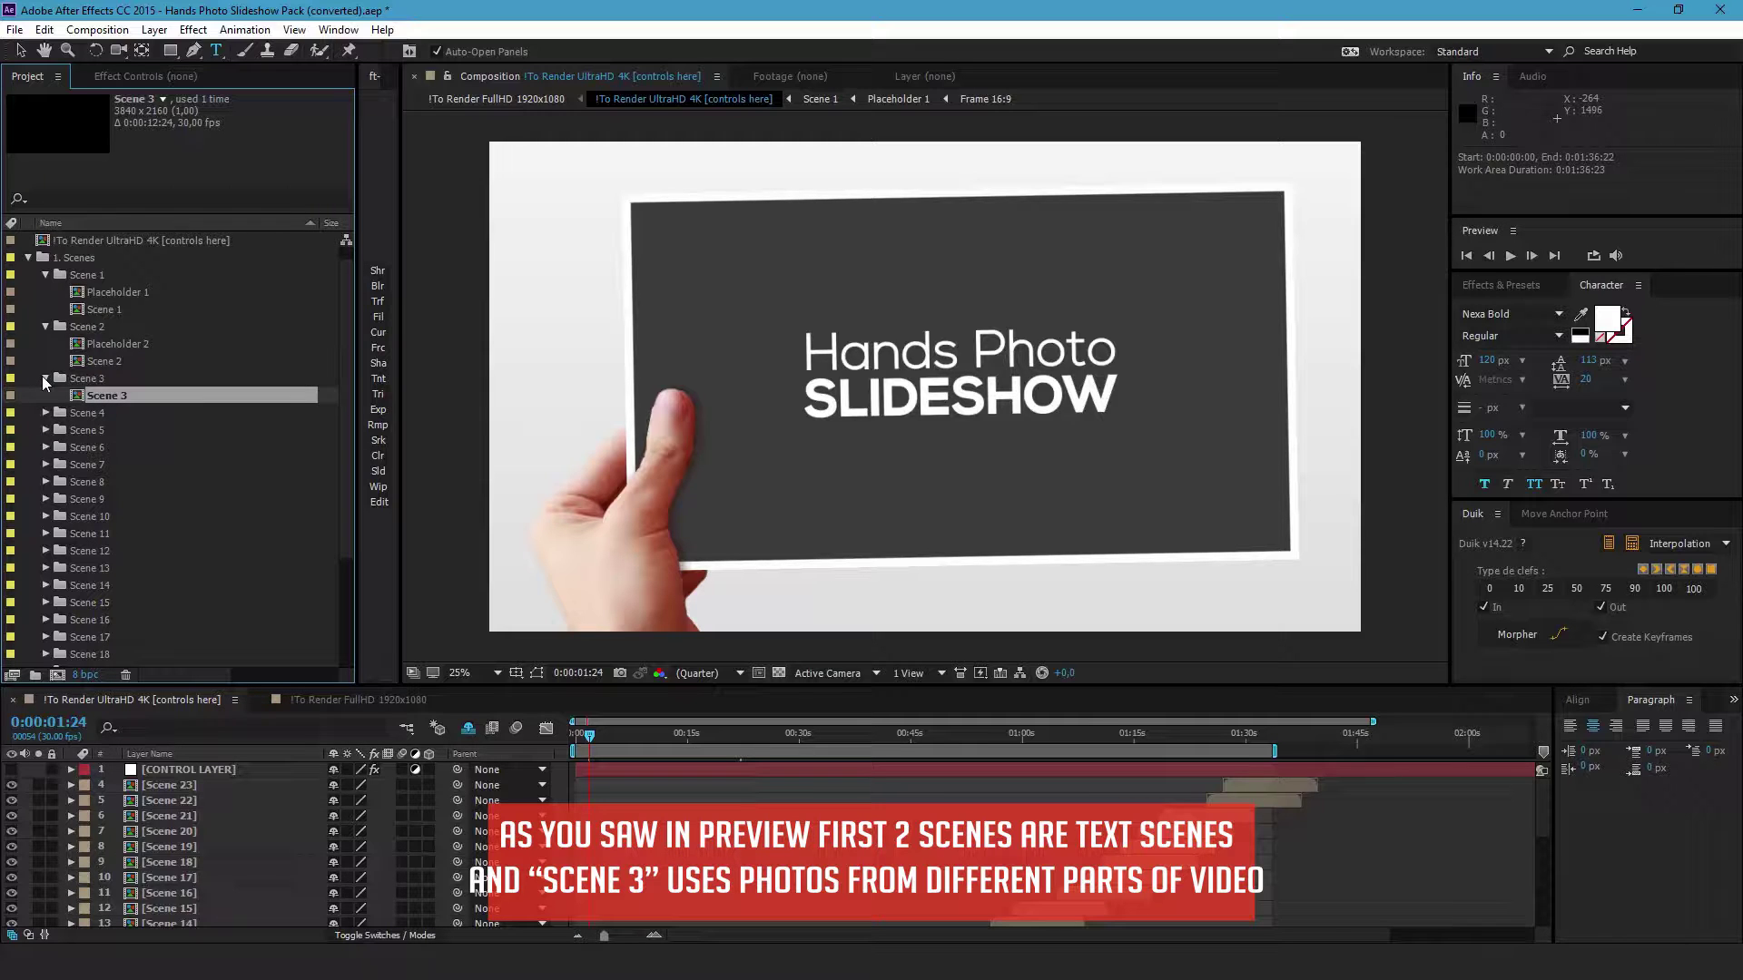
{"action": "double_click", "coordinate": [113, 396]}
{"action": "left_click_drag", "start_coordinate": [612, 733], "coordinate": [715, 735]}
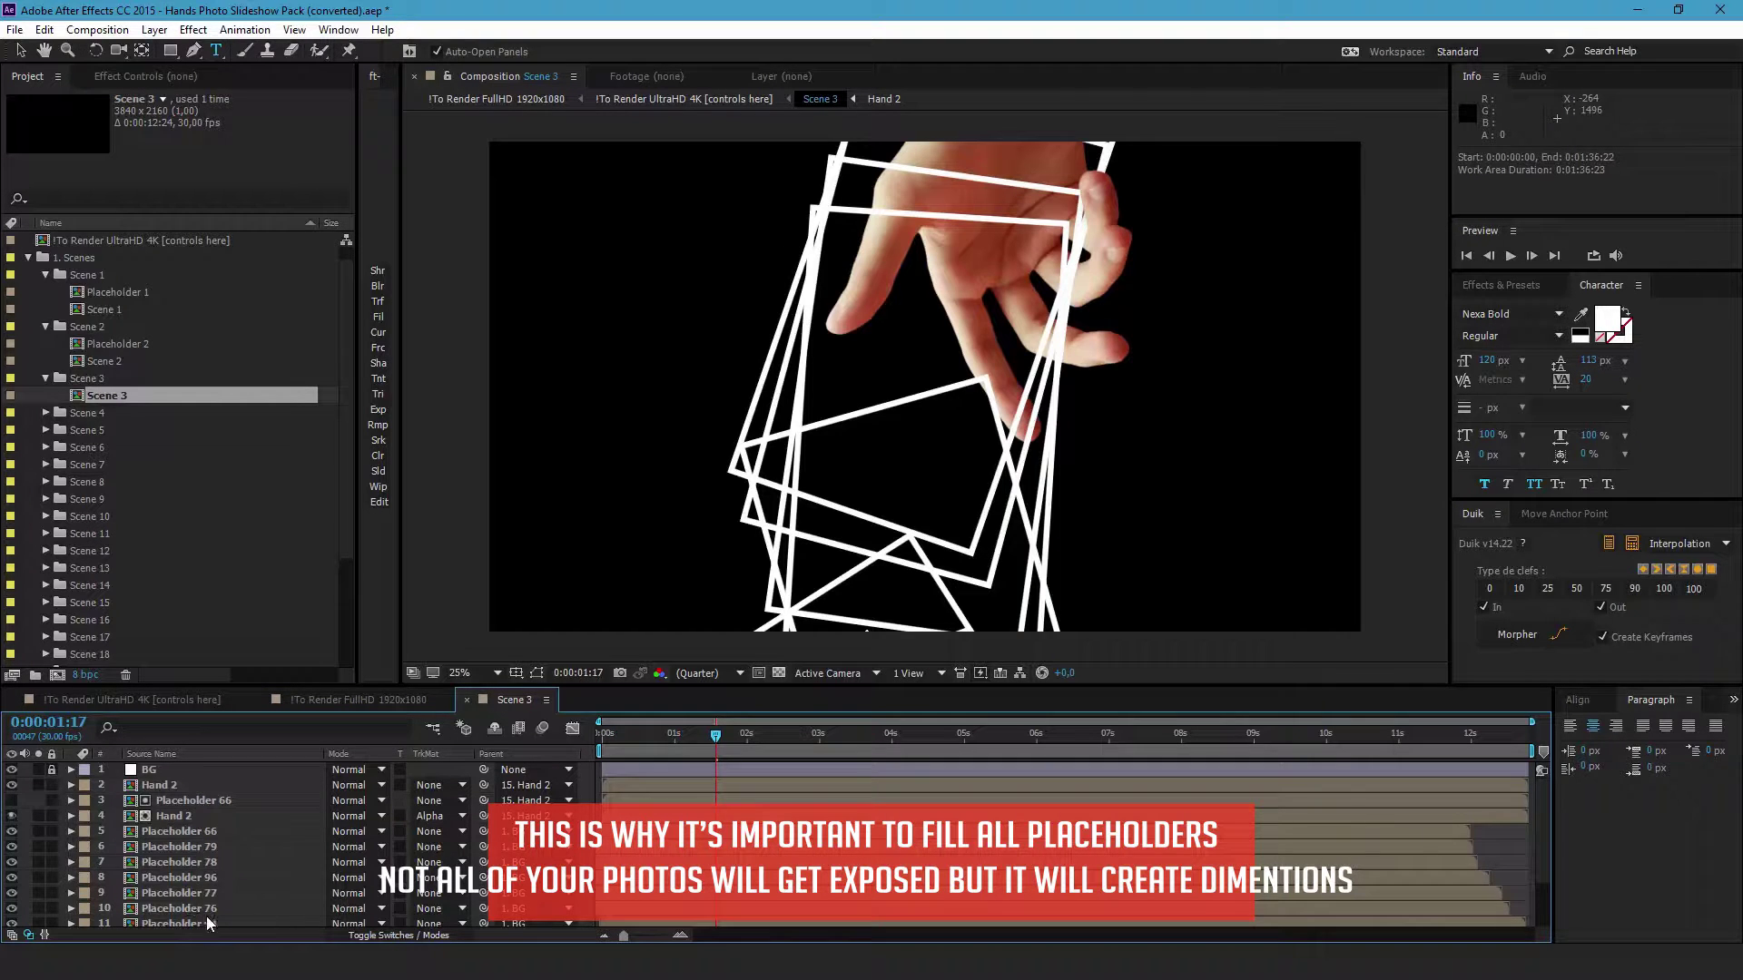
{"action": "left_click", "coordinate": [467, 700]}
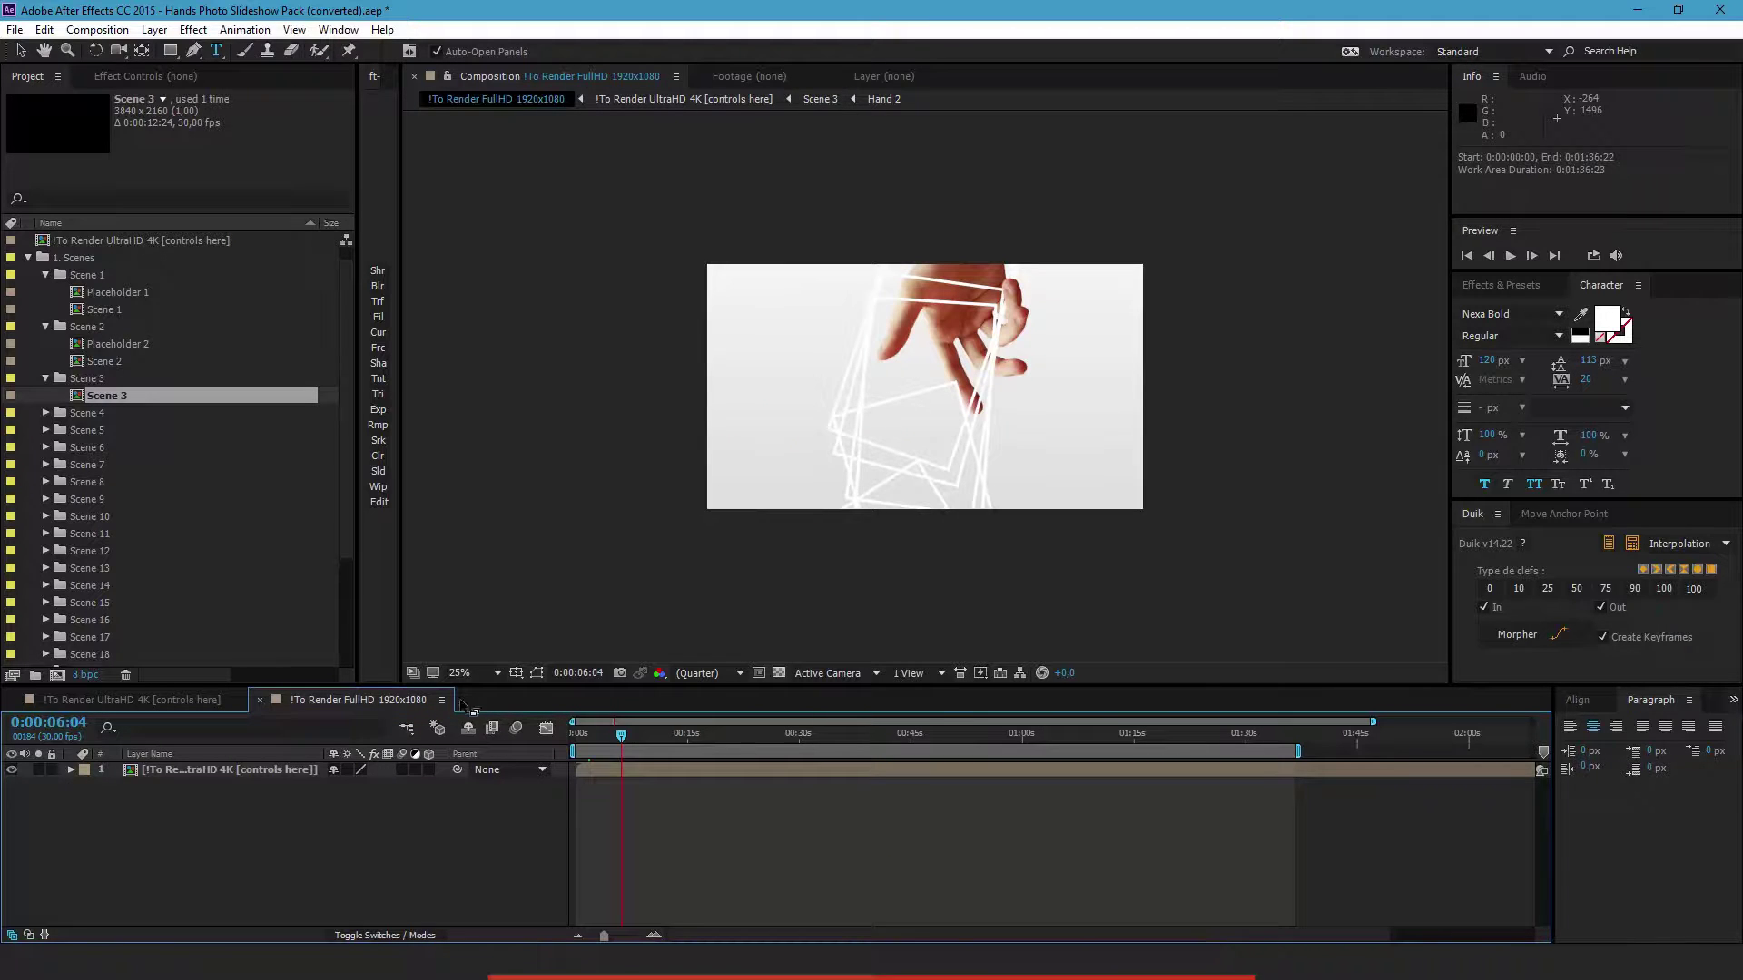
Expand Scene 4, compare Placeholder 3 and Placeholder 4 usage, and open Placeholder 3
{"action": "left_click", "coordinate": [45, 413]}
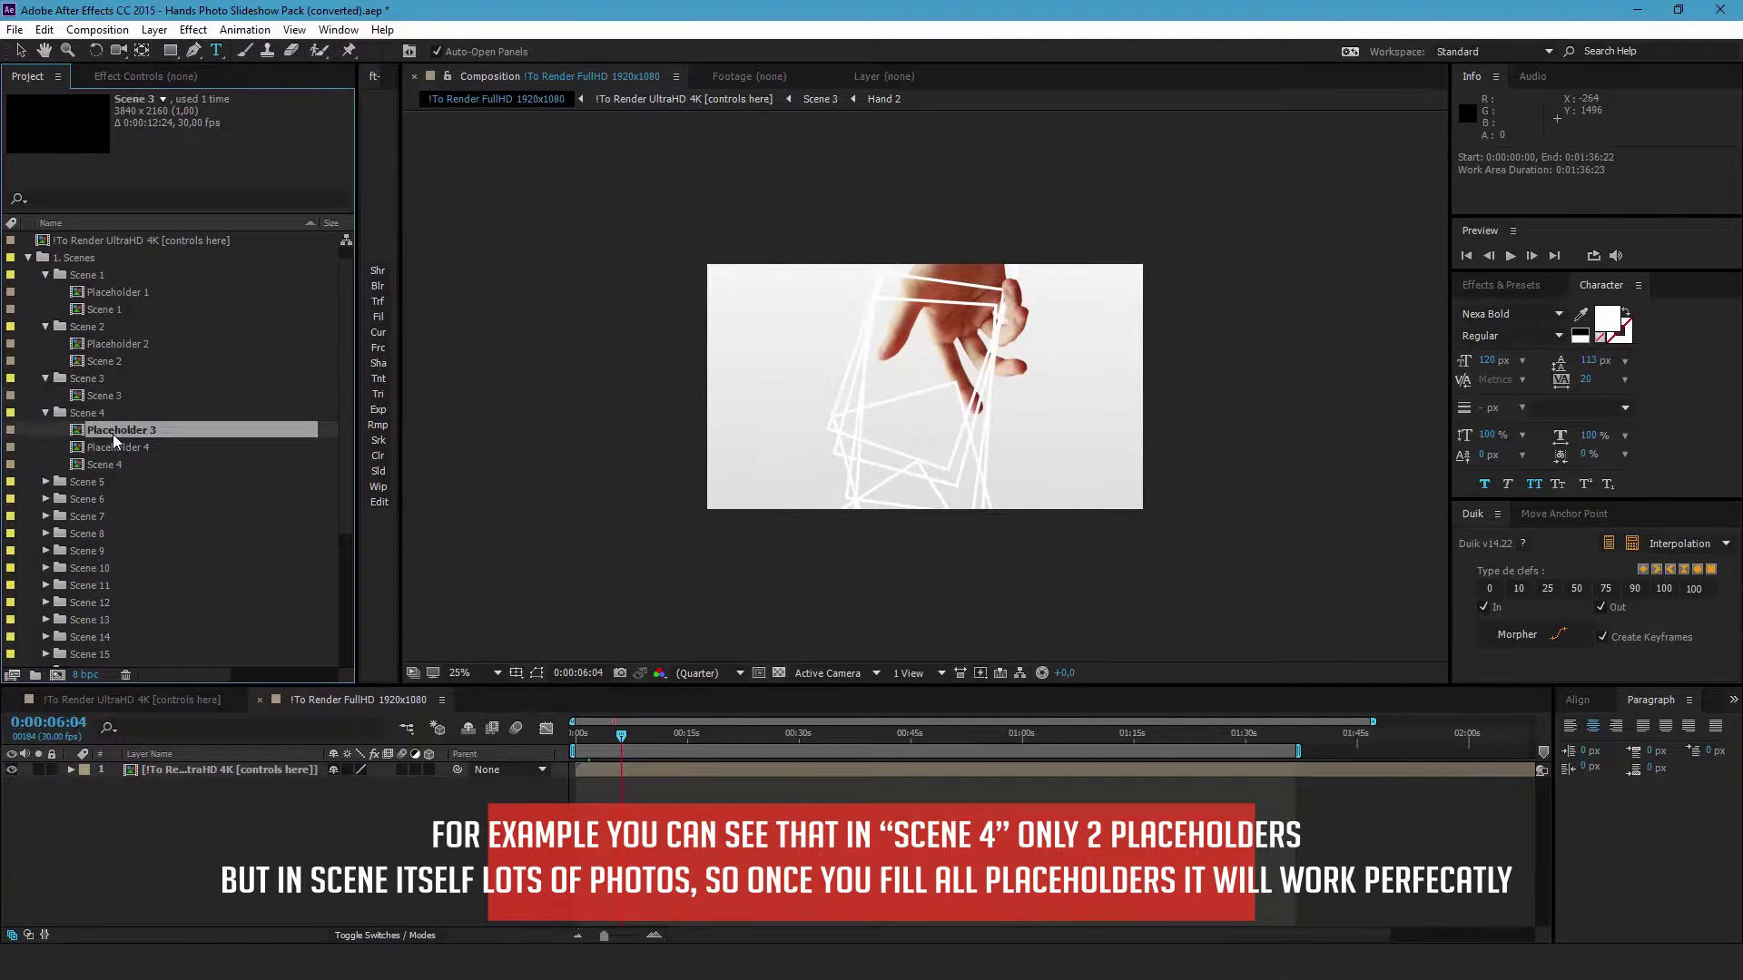
{"action": "left_click", "coordinate": [112, 432]}
{"action": "left_click", "coordinate": [133, 449]}
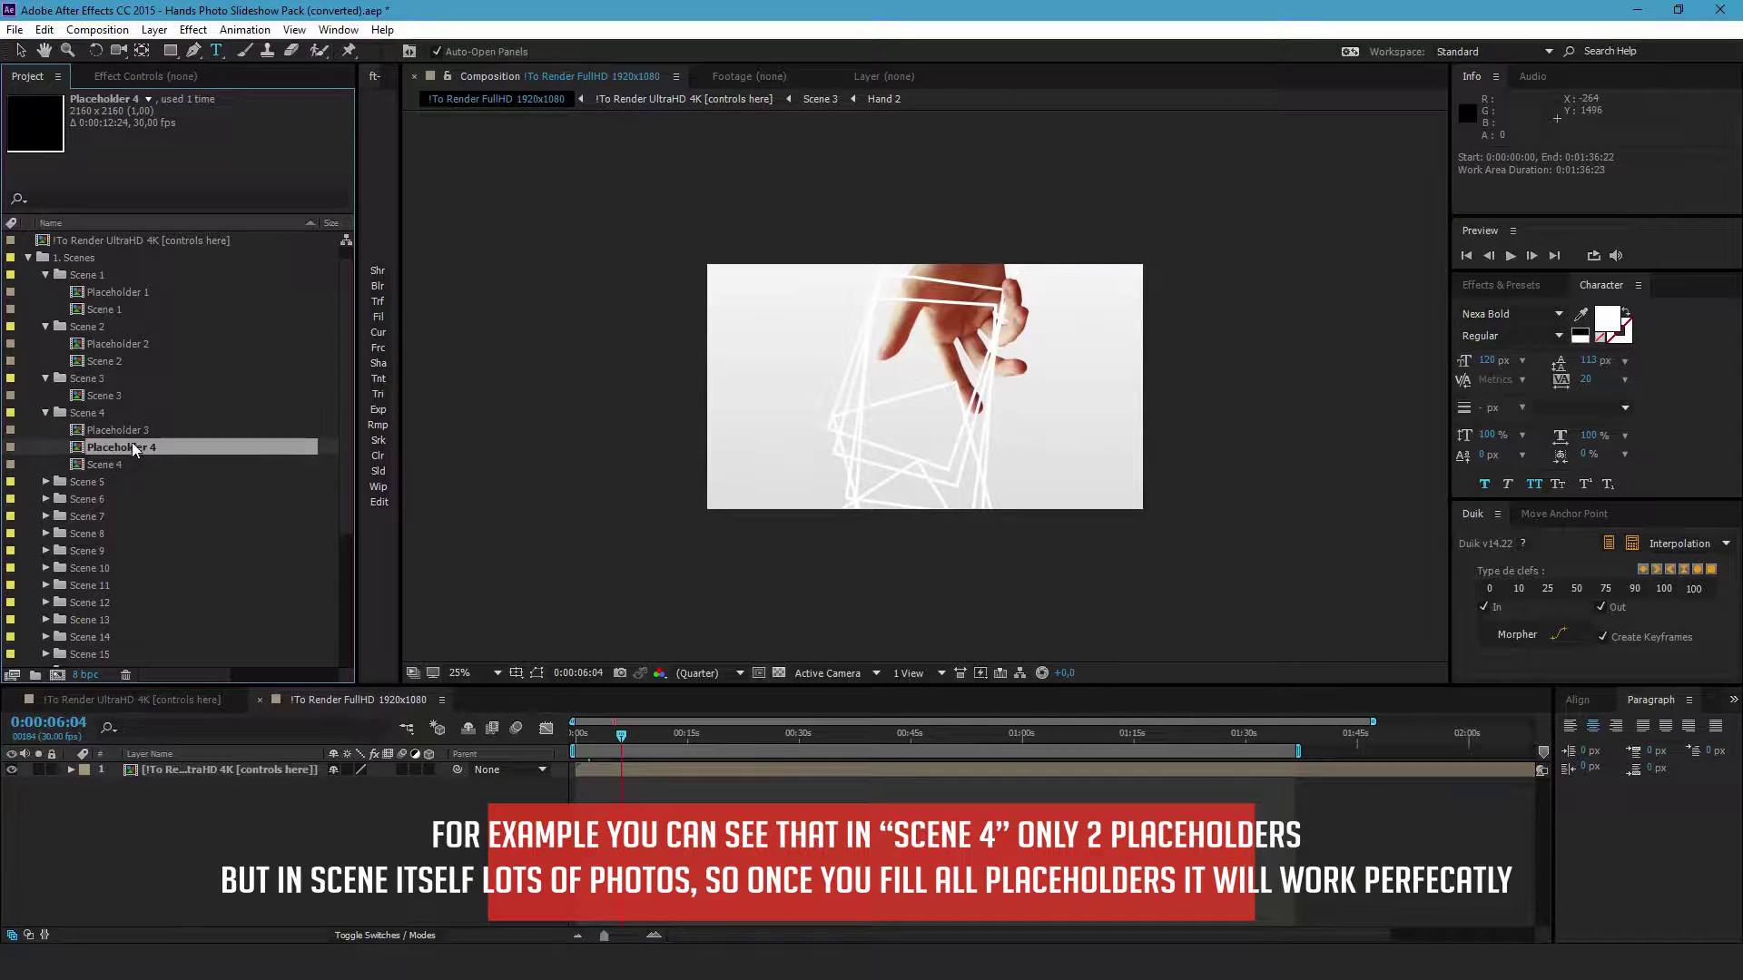
{"action": "left_click", "coordinate": [129, 429]}
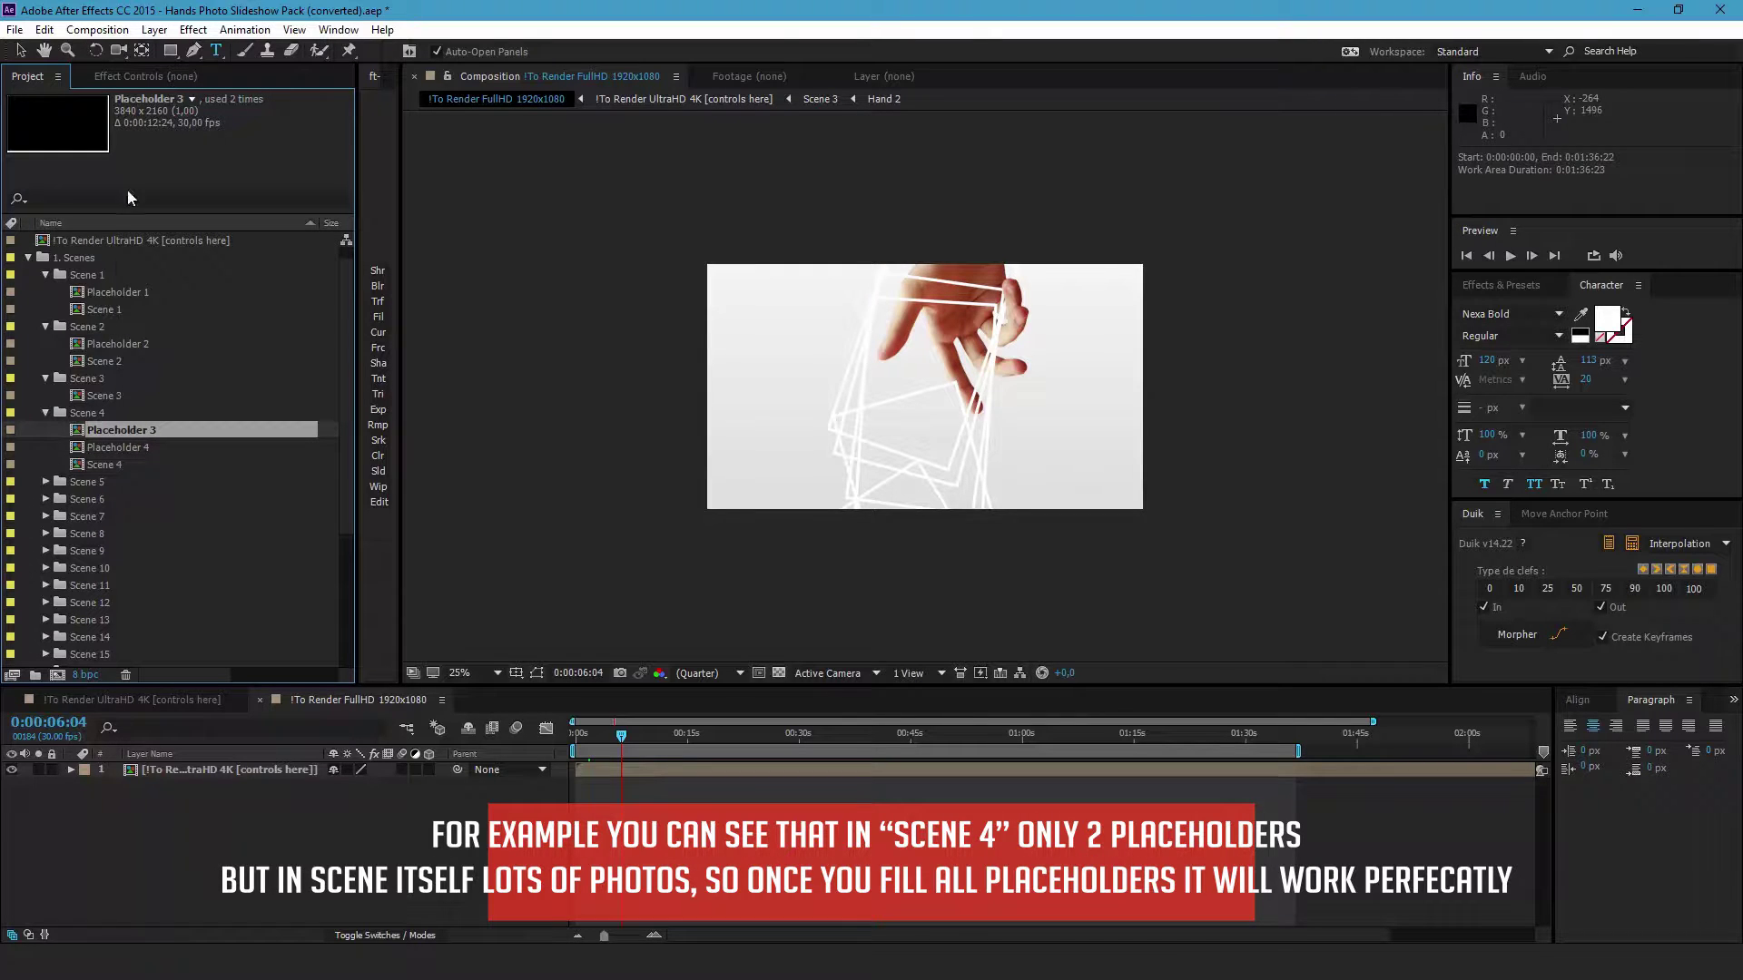
{"action": "left_click", "coordinate": [122, 450]}
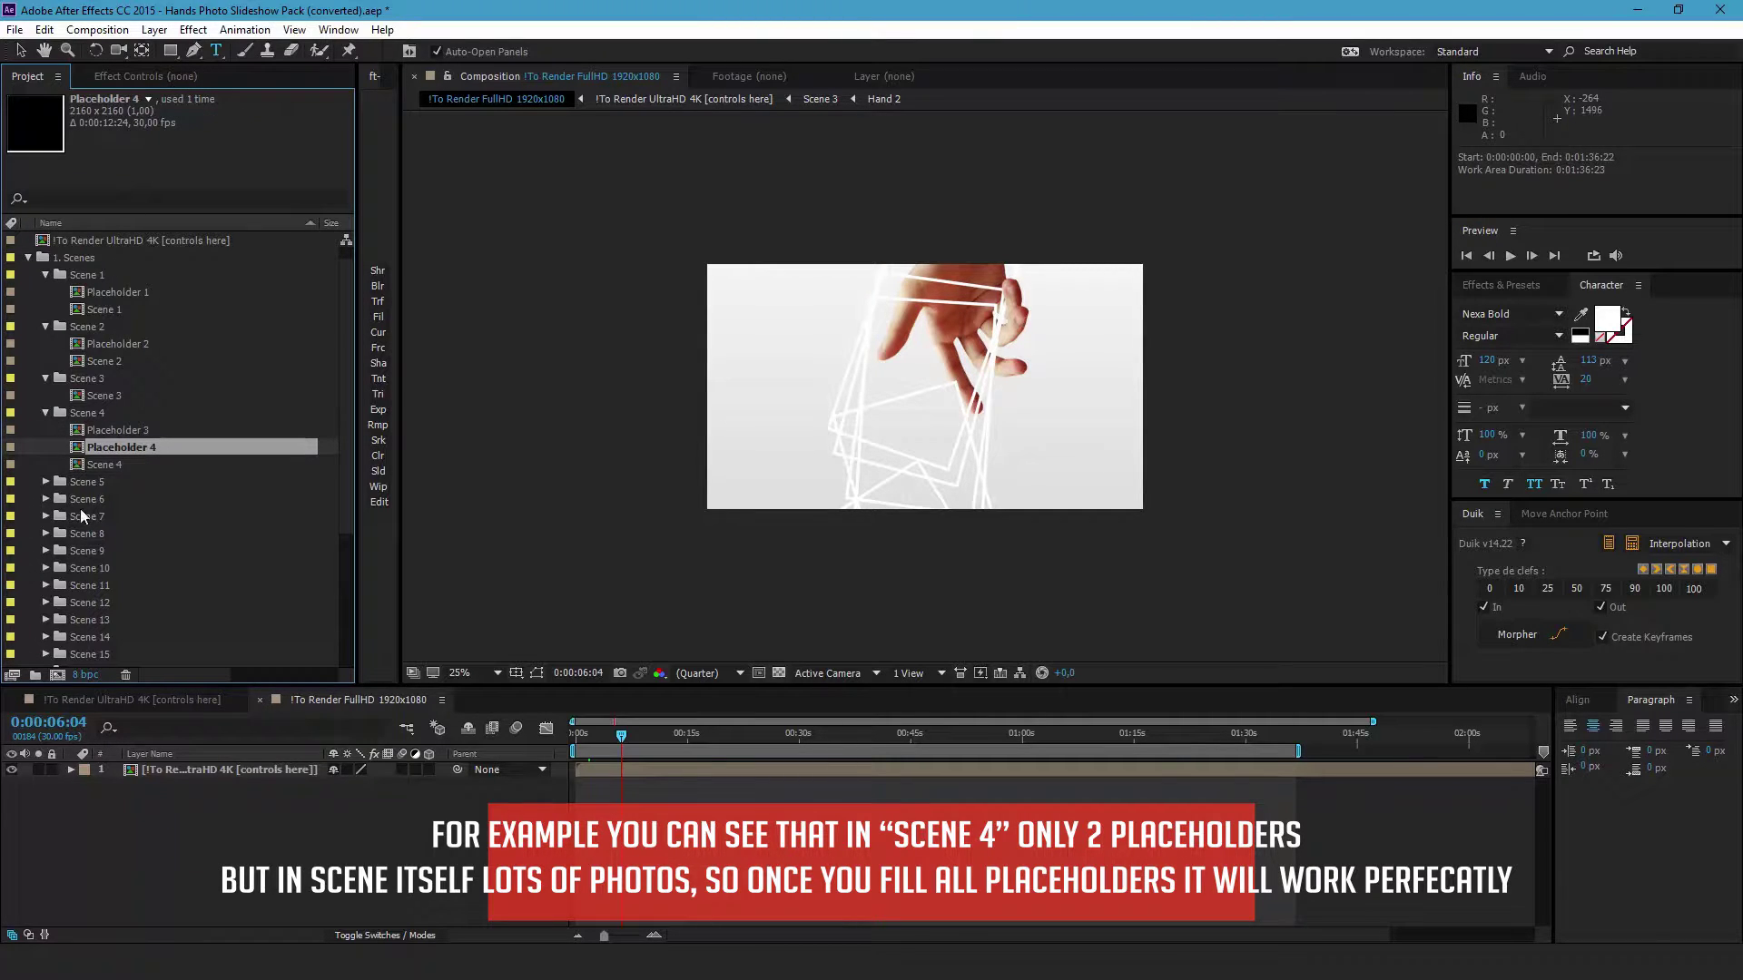
{"action": "left_click", "coordinate": [127, 428]}
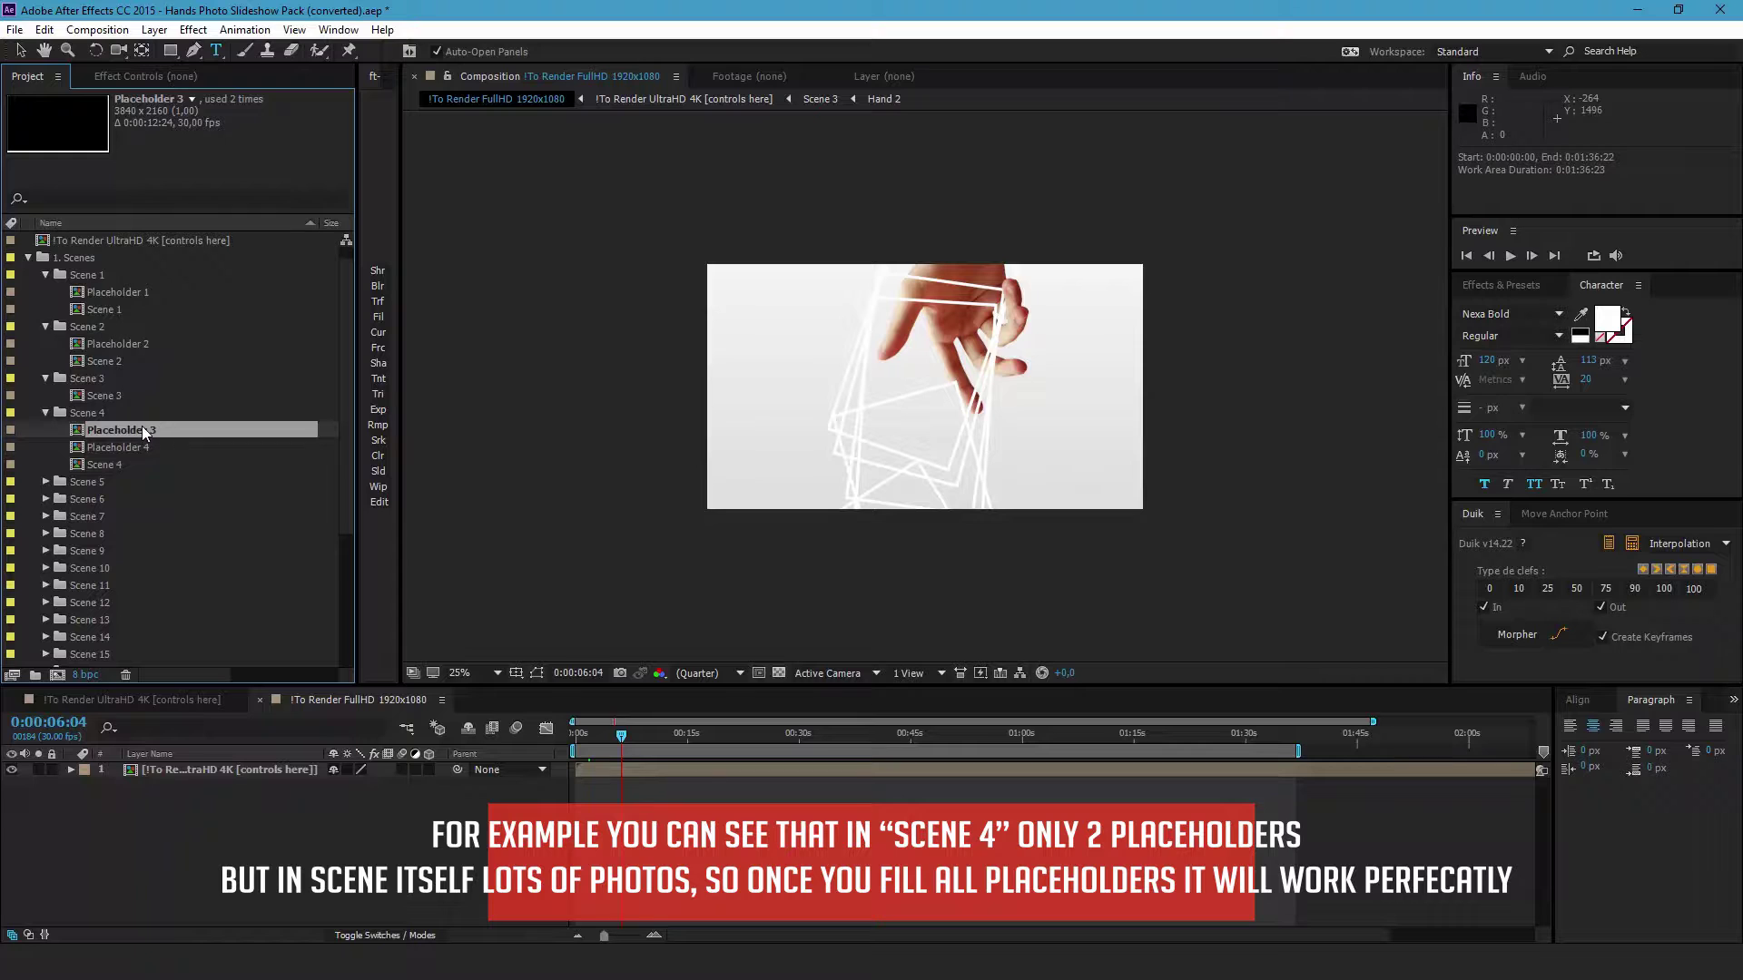
{"action": "double_click", "coordinate": [142, 432]}
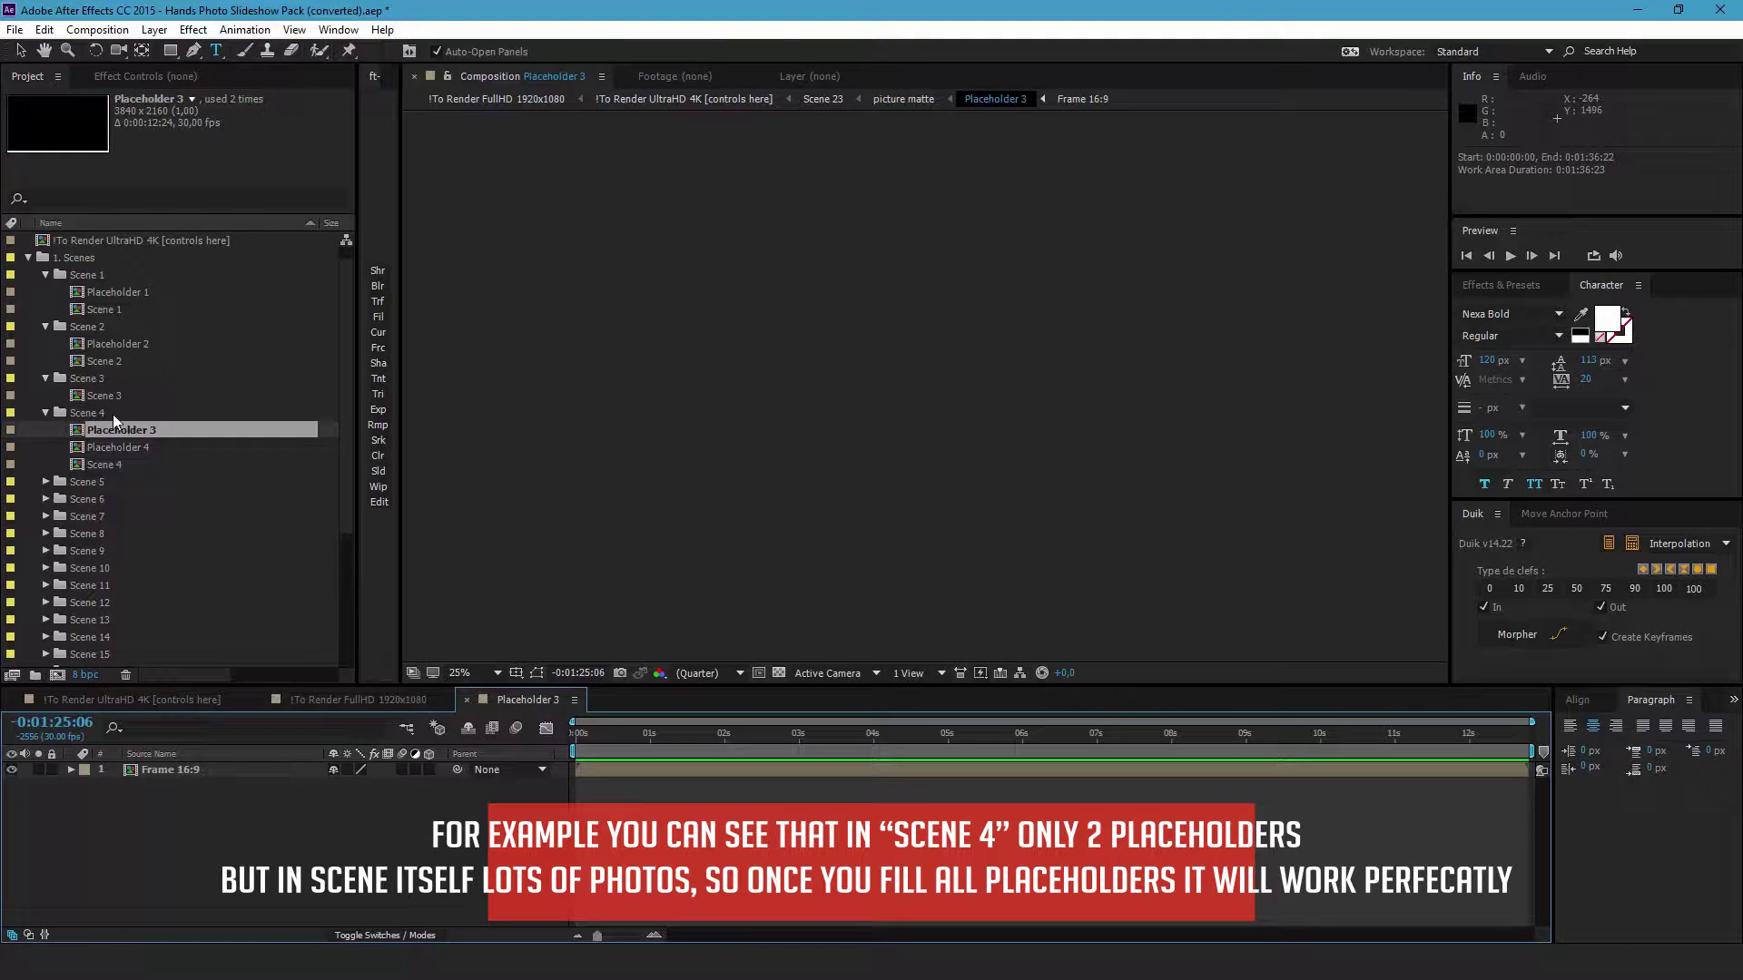
Add 1.jpg to Placeholder 3, scale it to 158%, and move it up to fill the frame
{"action": "scroll", "coordinate": [113, 414], "scroll_direction": "down", "scroll_amount": 4}
{"action": "left_click", "coordinate": [28, 636]}
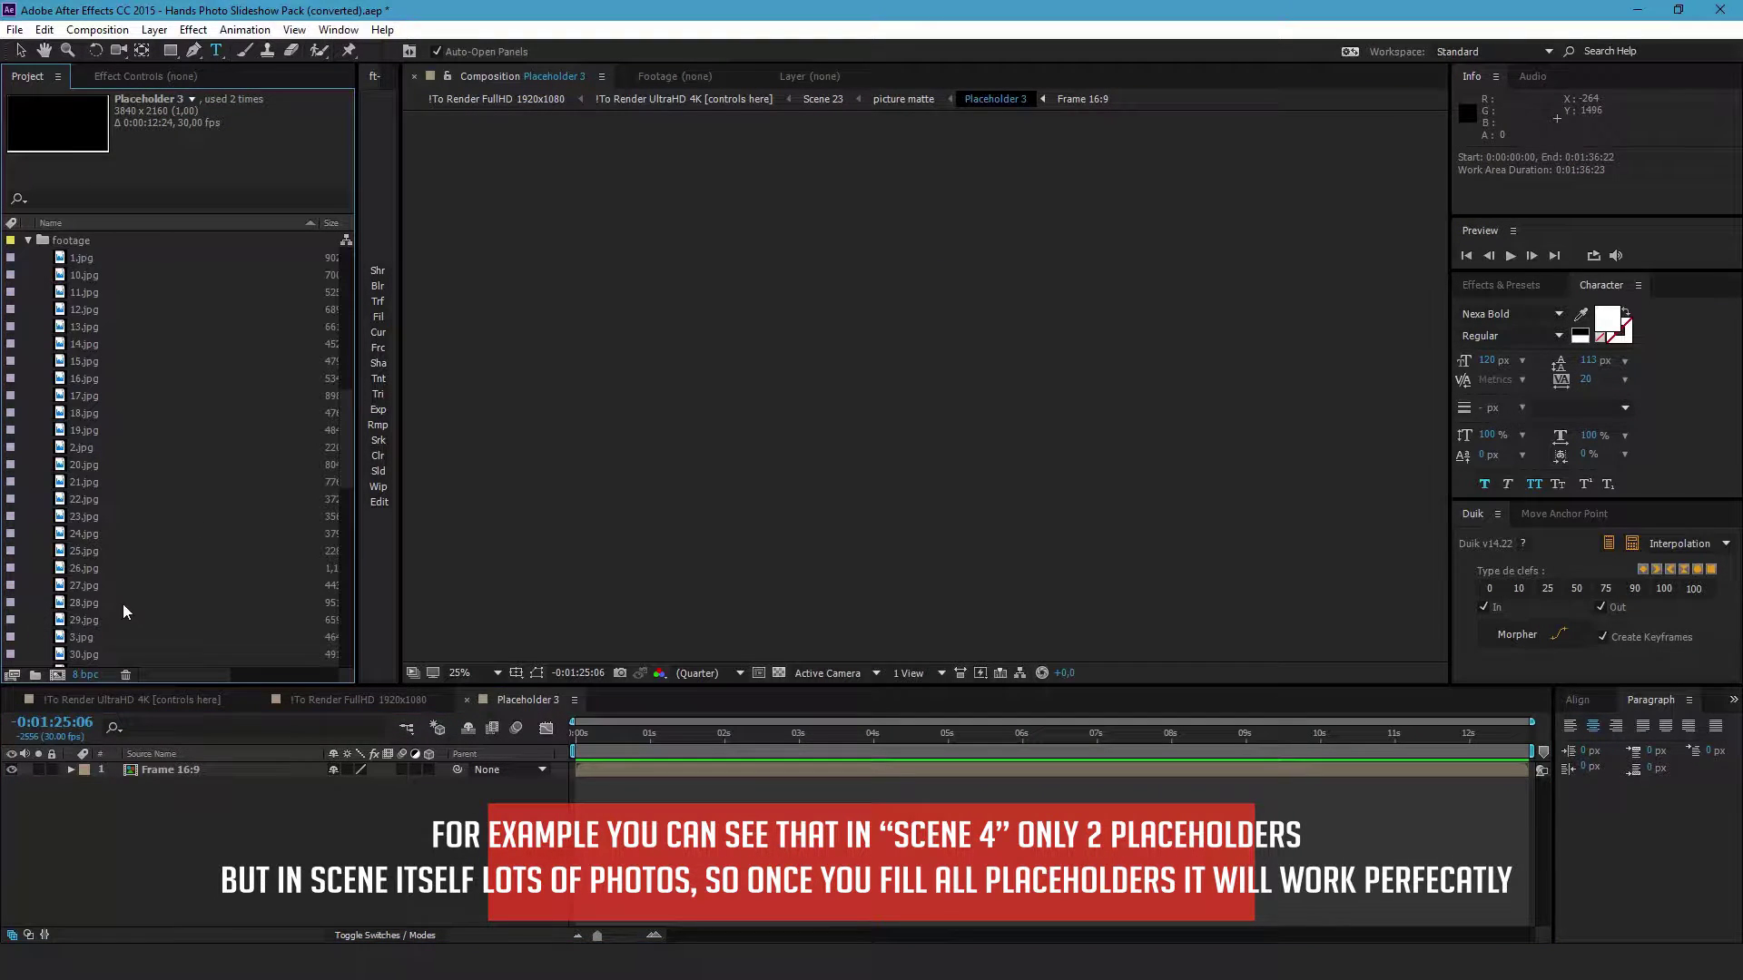
{"action": "left_click_drag", "start_coordinate": [70, 265], "coordinate": [206, 860]}
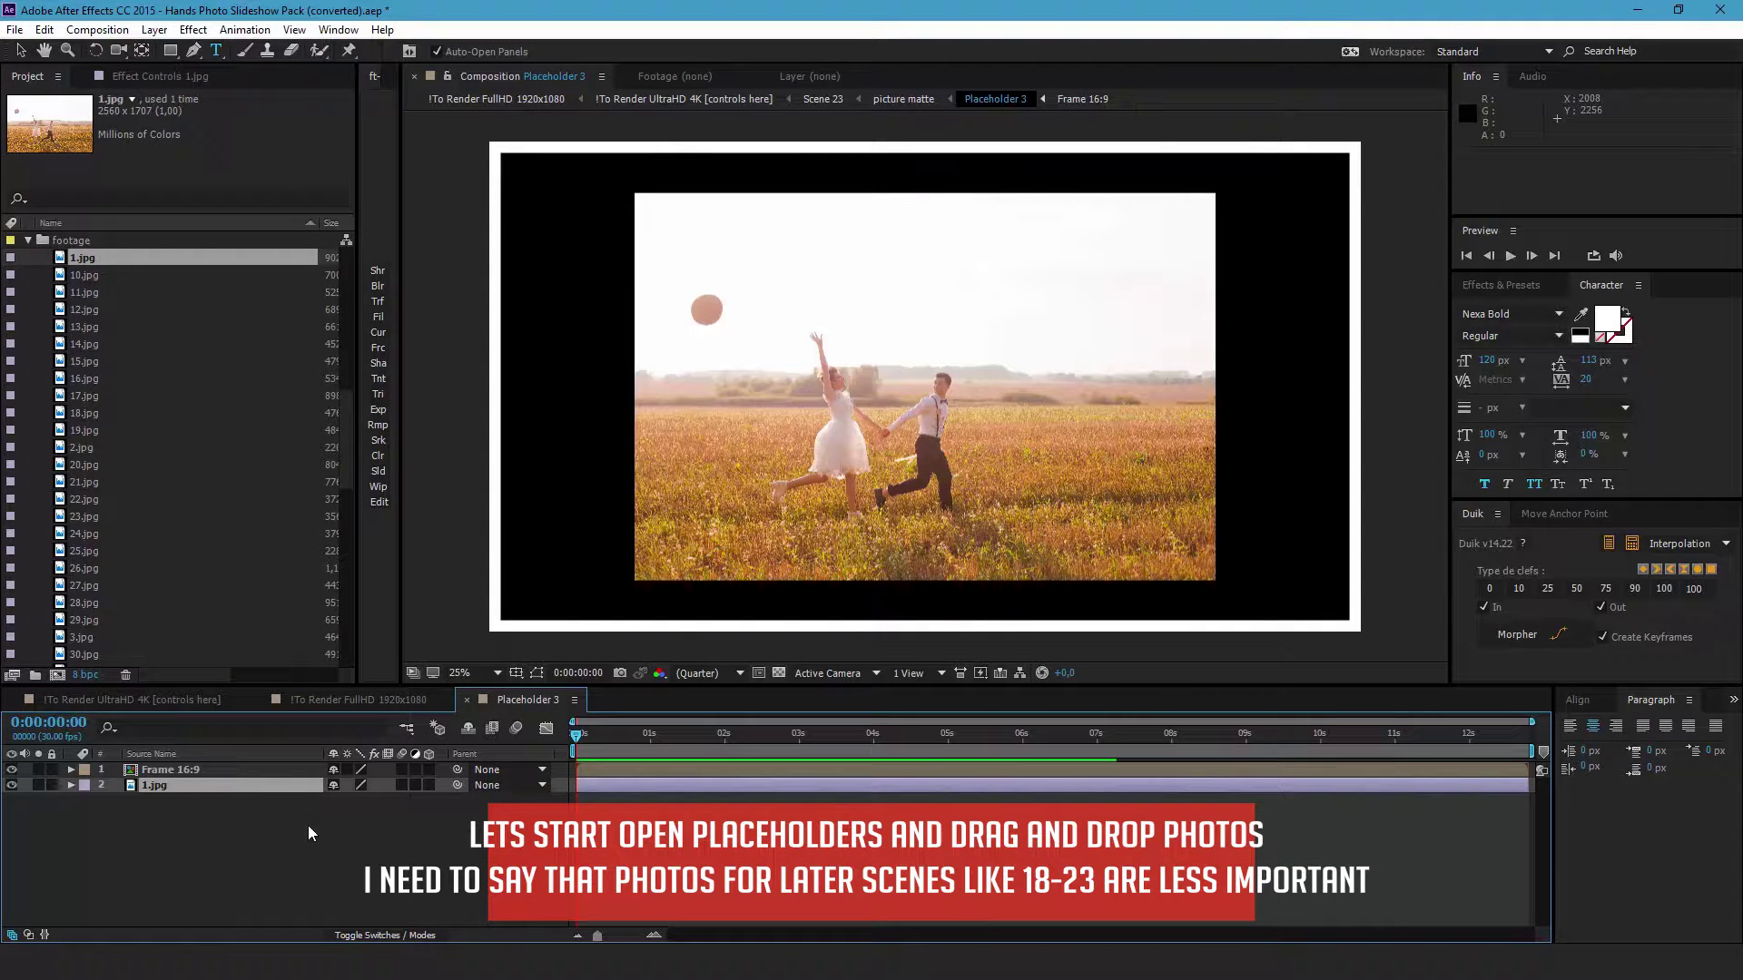
{"action": "key", "text": "s"}
{"action": "left_click_drag", "start_coordinate": [355, 800], "coordinate": [419, 817]}
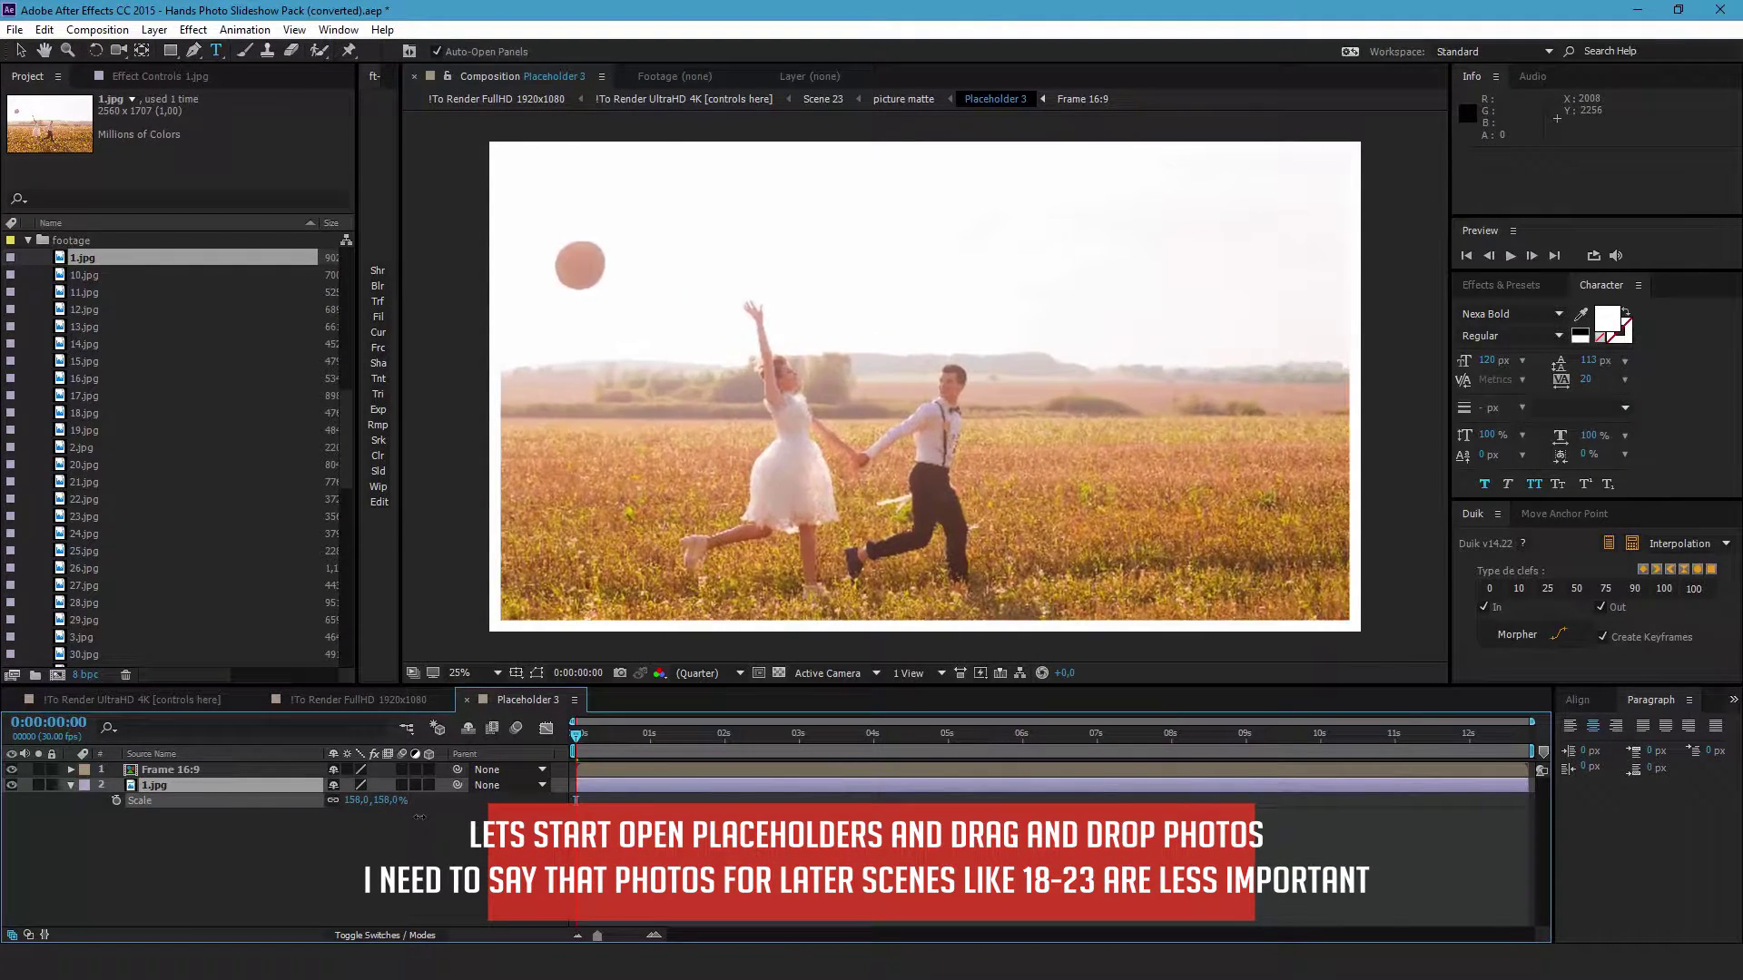
{"action": "key", "text": "v"}
{"action": "left_click_drag", "start_coordinate": [826, 492], "coordinate": [826, 441]}
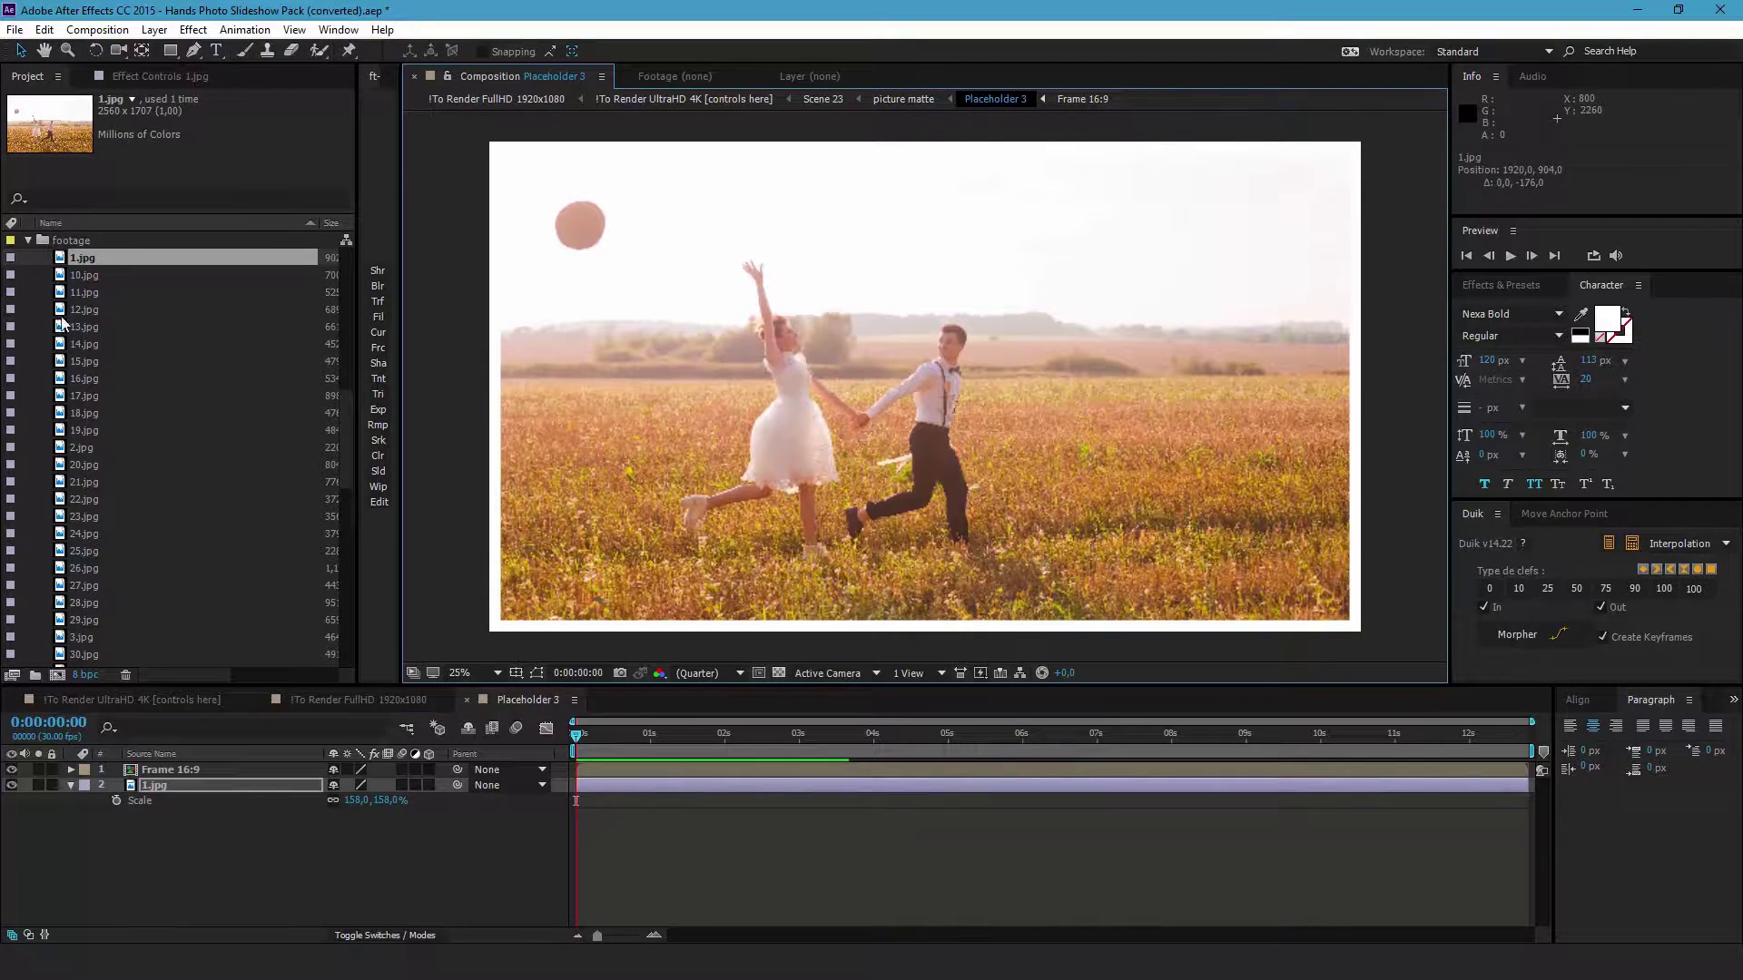
Collapse the Scene 1 and Scene 2 folders and select Placeholder 4
{"action": "scroll", "coordinate": [112, 400], "scroll_direction": "up", "scroll_amount": 10}
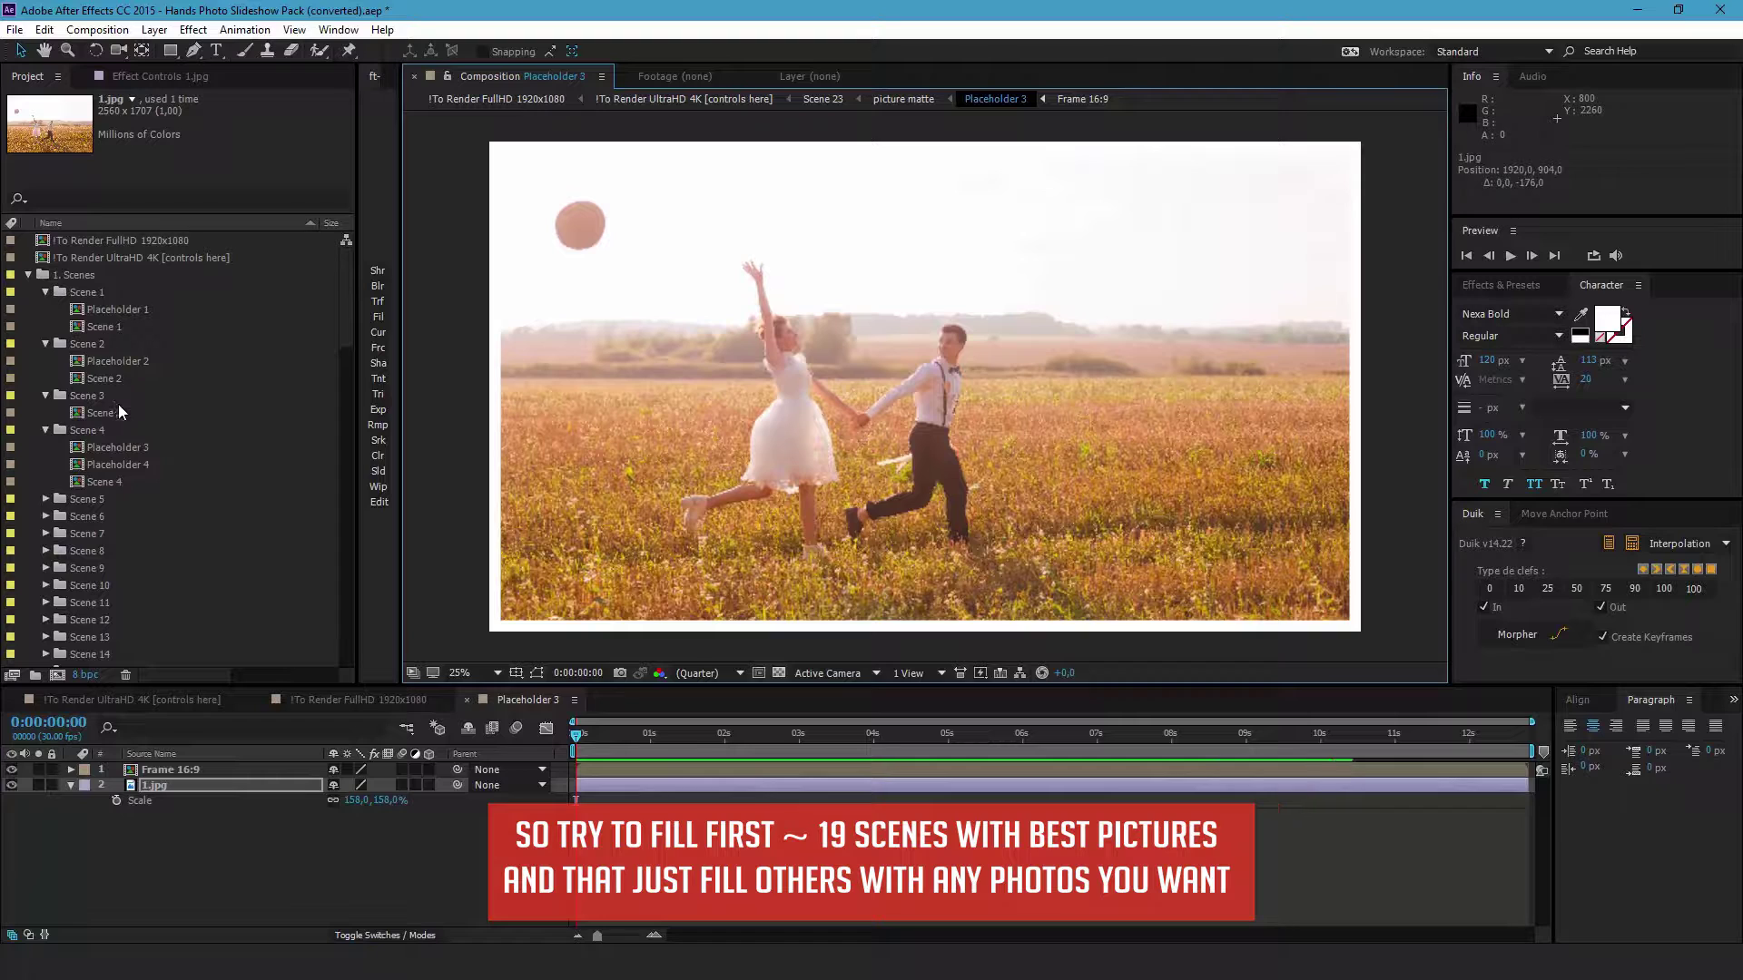
{"action": "left_click", "coordinate": [47, 291]}
{"action": "left_click", "coordinate": [45, 307]}
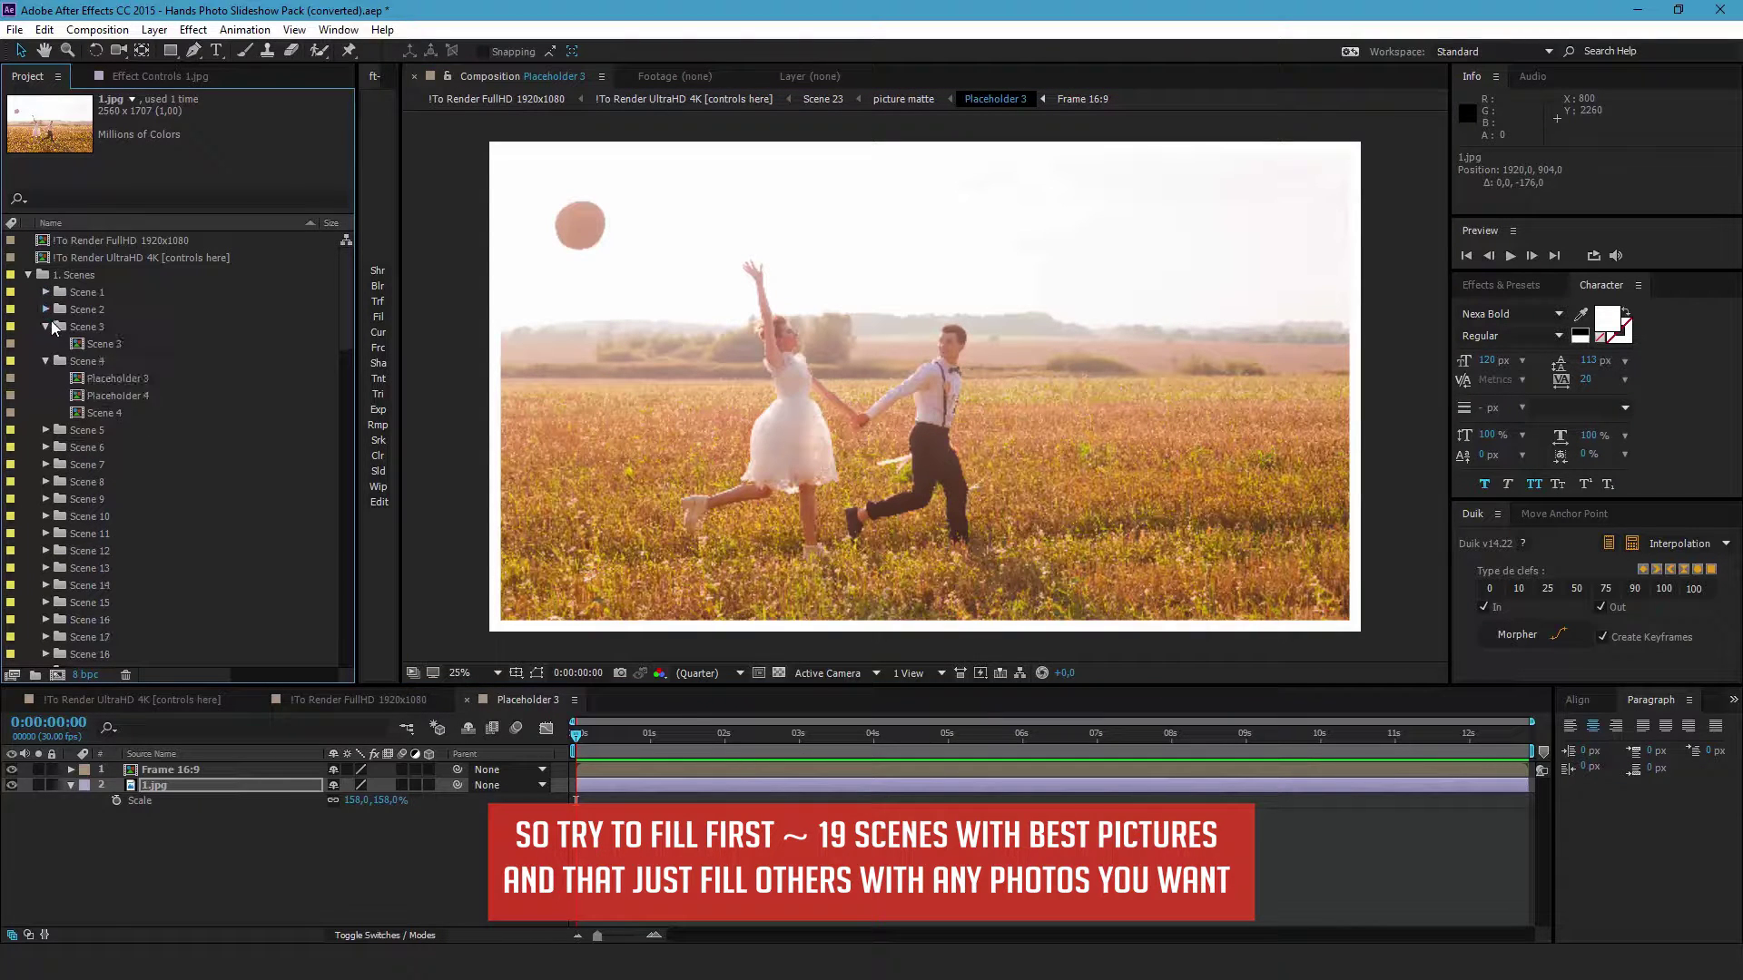
{"action": "left_click", "coordinate": [121, 395]}
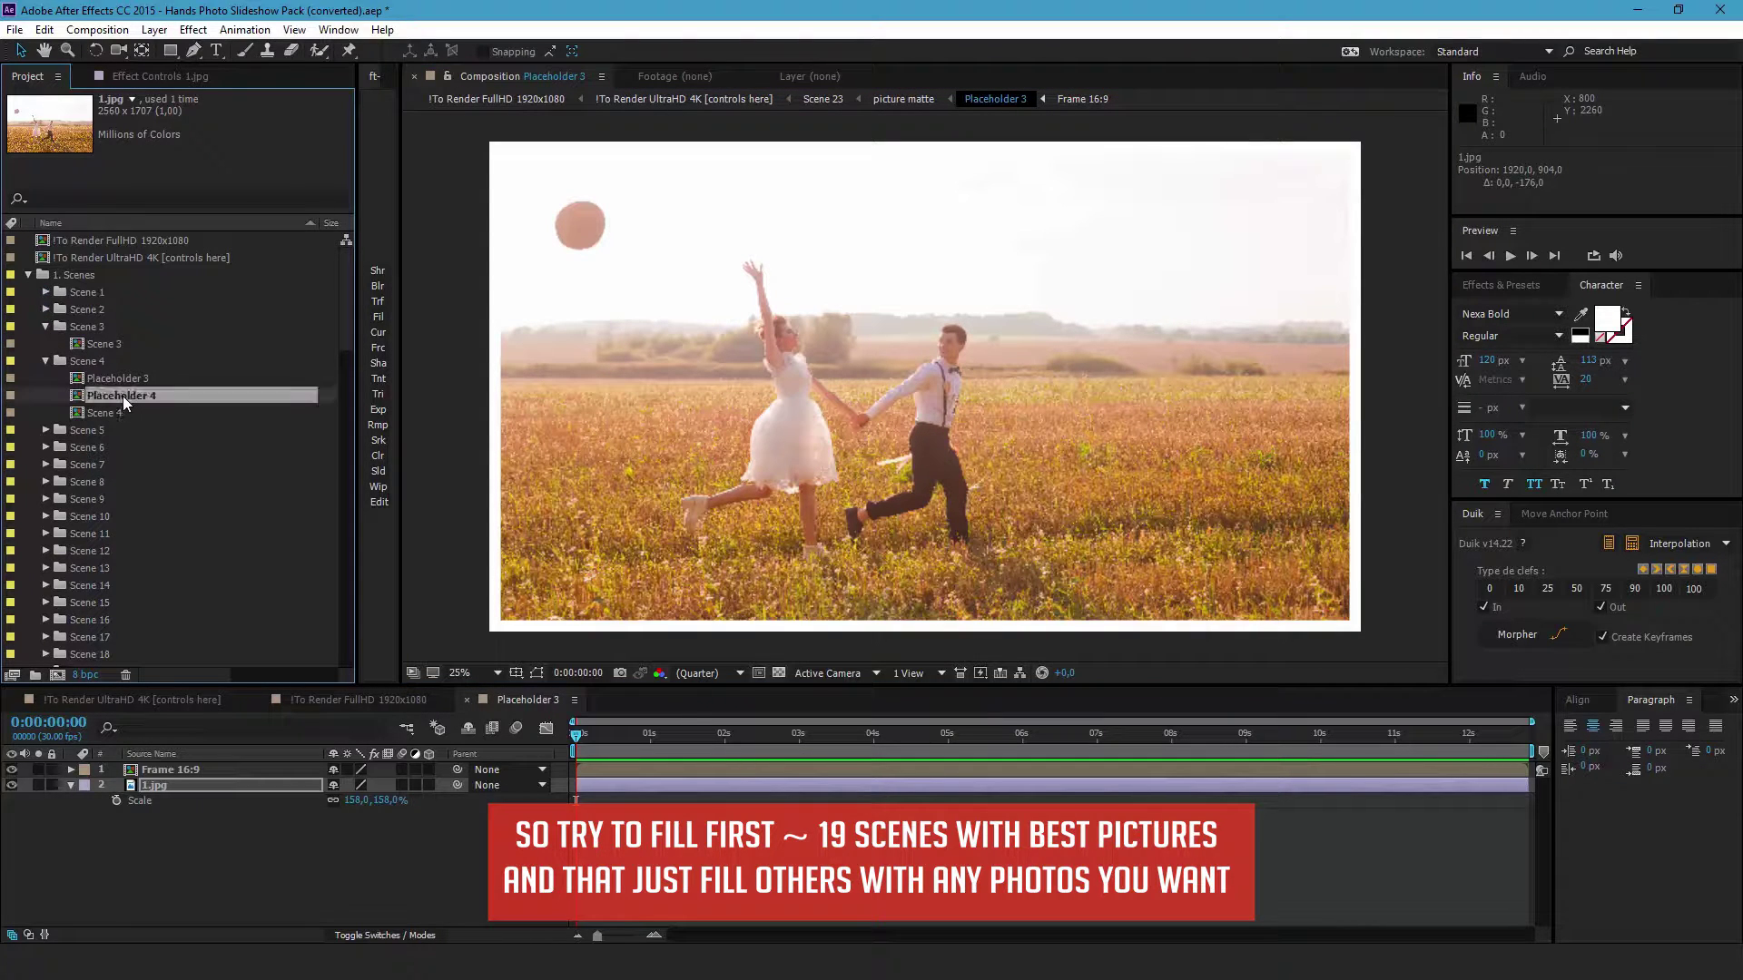
Open Placeholder 4 and add 10.jpg as a layer beneath the frame
{"action": "double_click", "coordinate": [121, 393]}
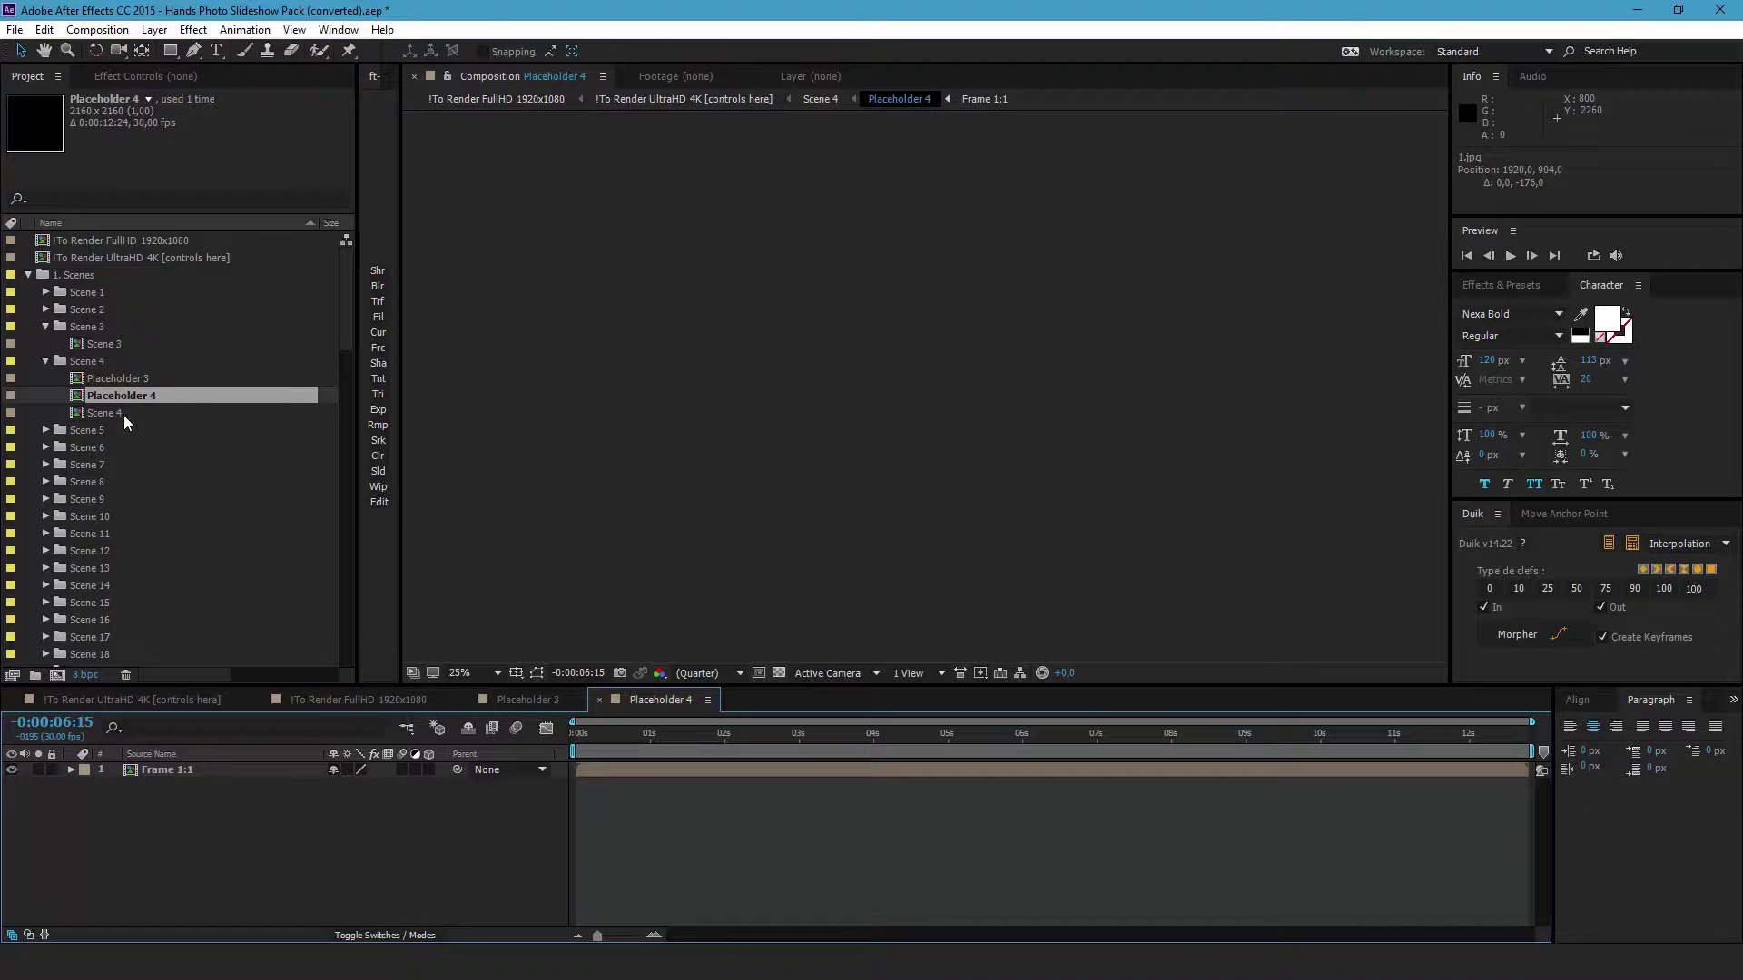
{"action": "left_click", "coordinate": [690, 736]}
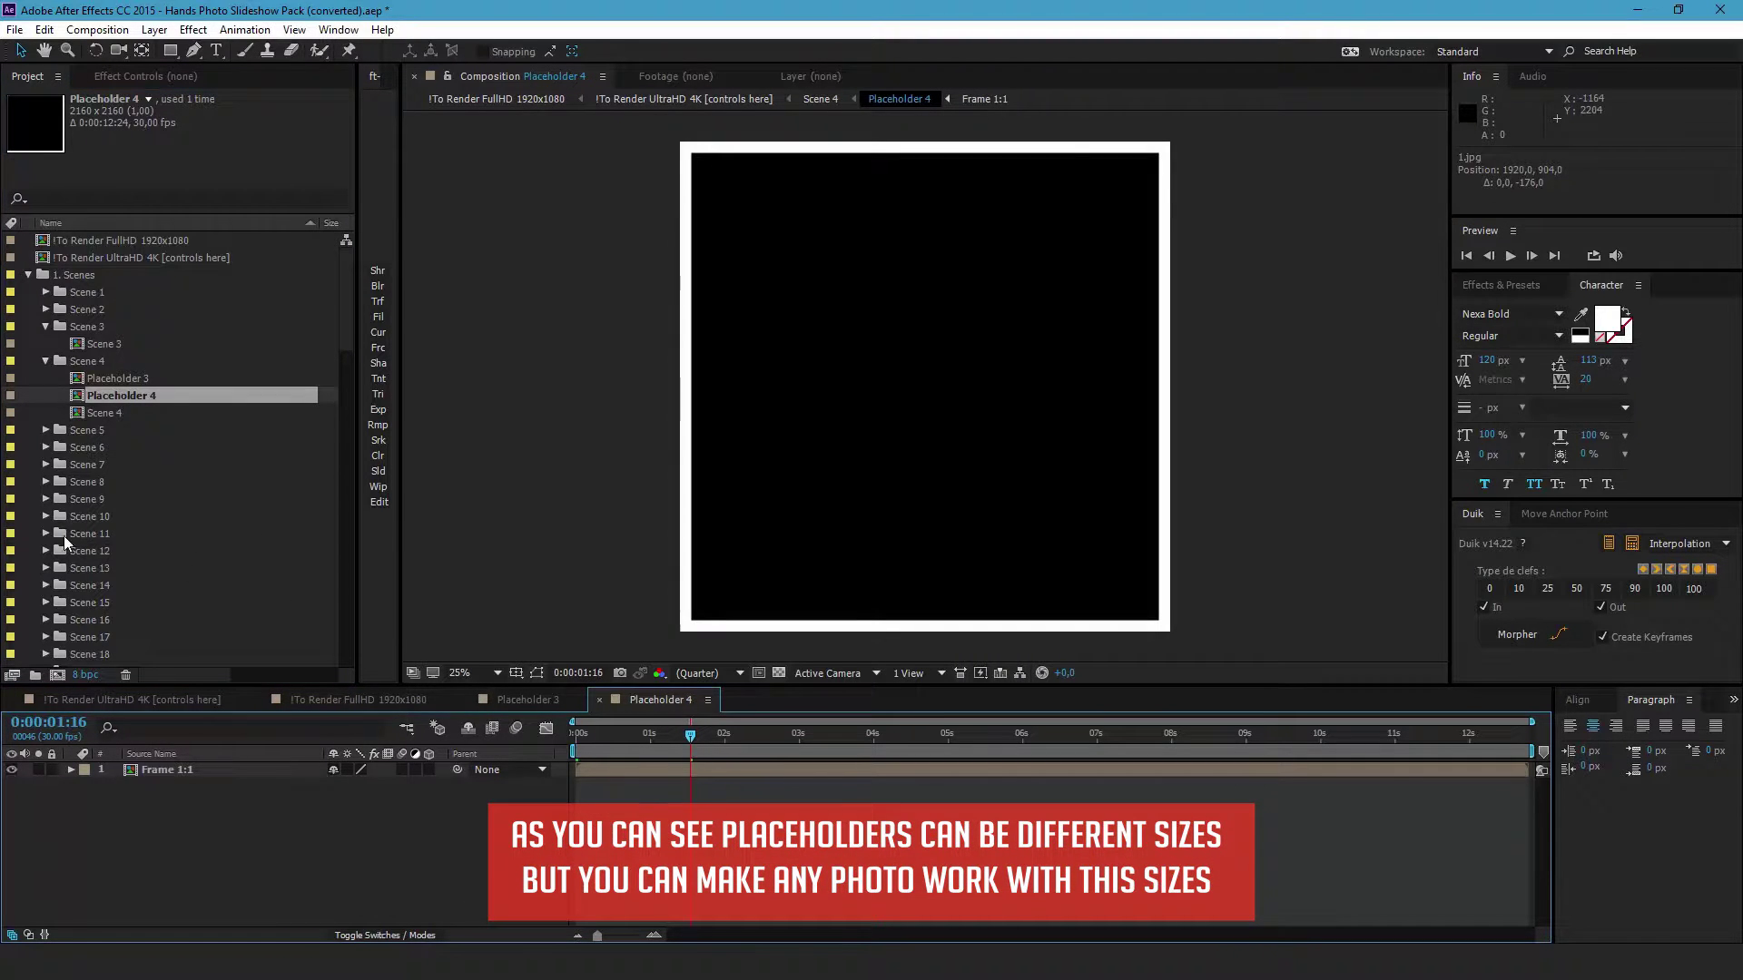
{"action": "scroll", "coordinate": [63, 537], "scroll_direction": "down", "scroll_amount": 10}
{"action": "scroll", "coordinate": [64, 542], "scroll_direction": "up", "scroll_amount": 2}
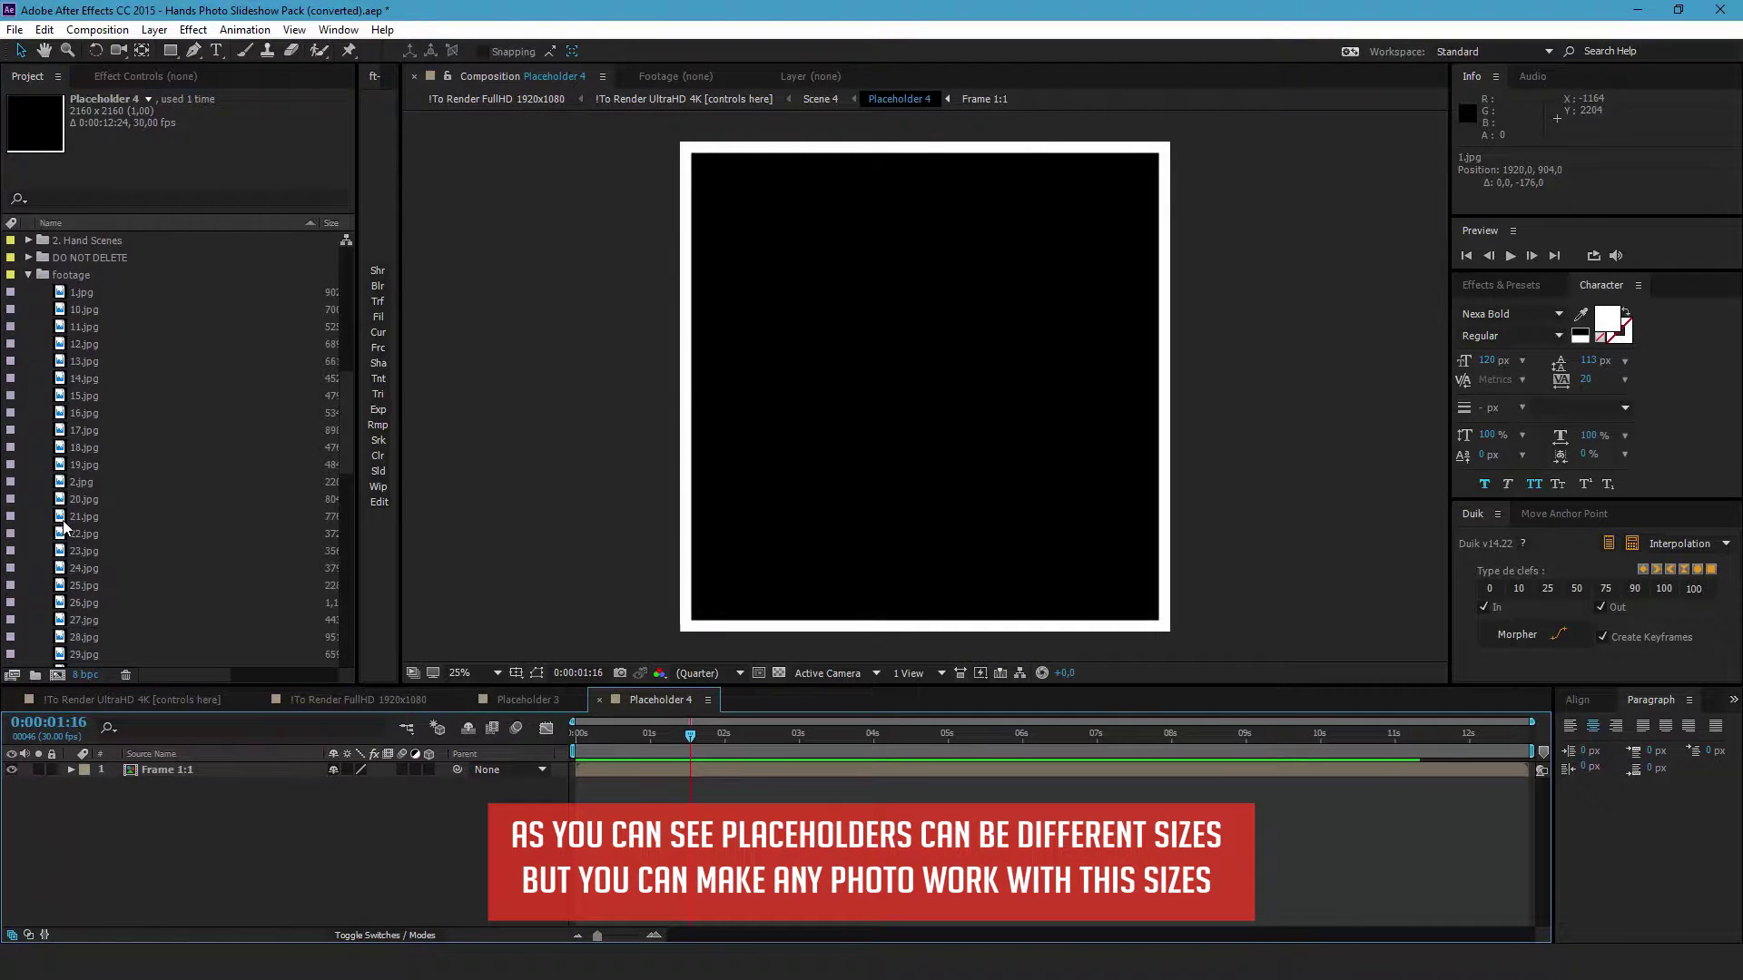
{"action": "left_click", "coordinate": [82, 310]}
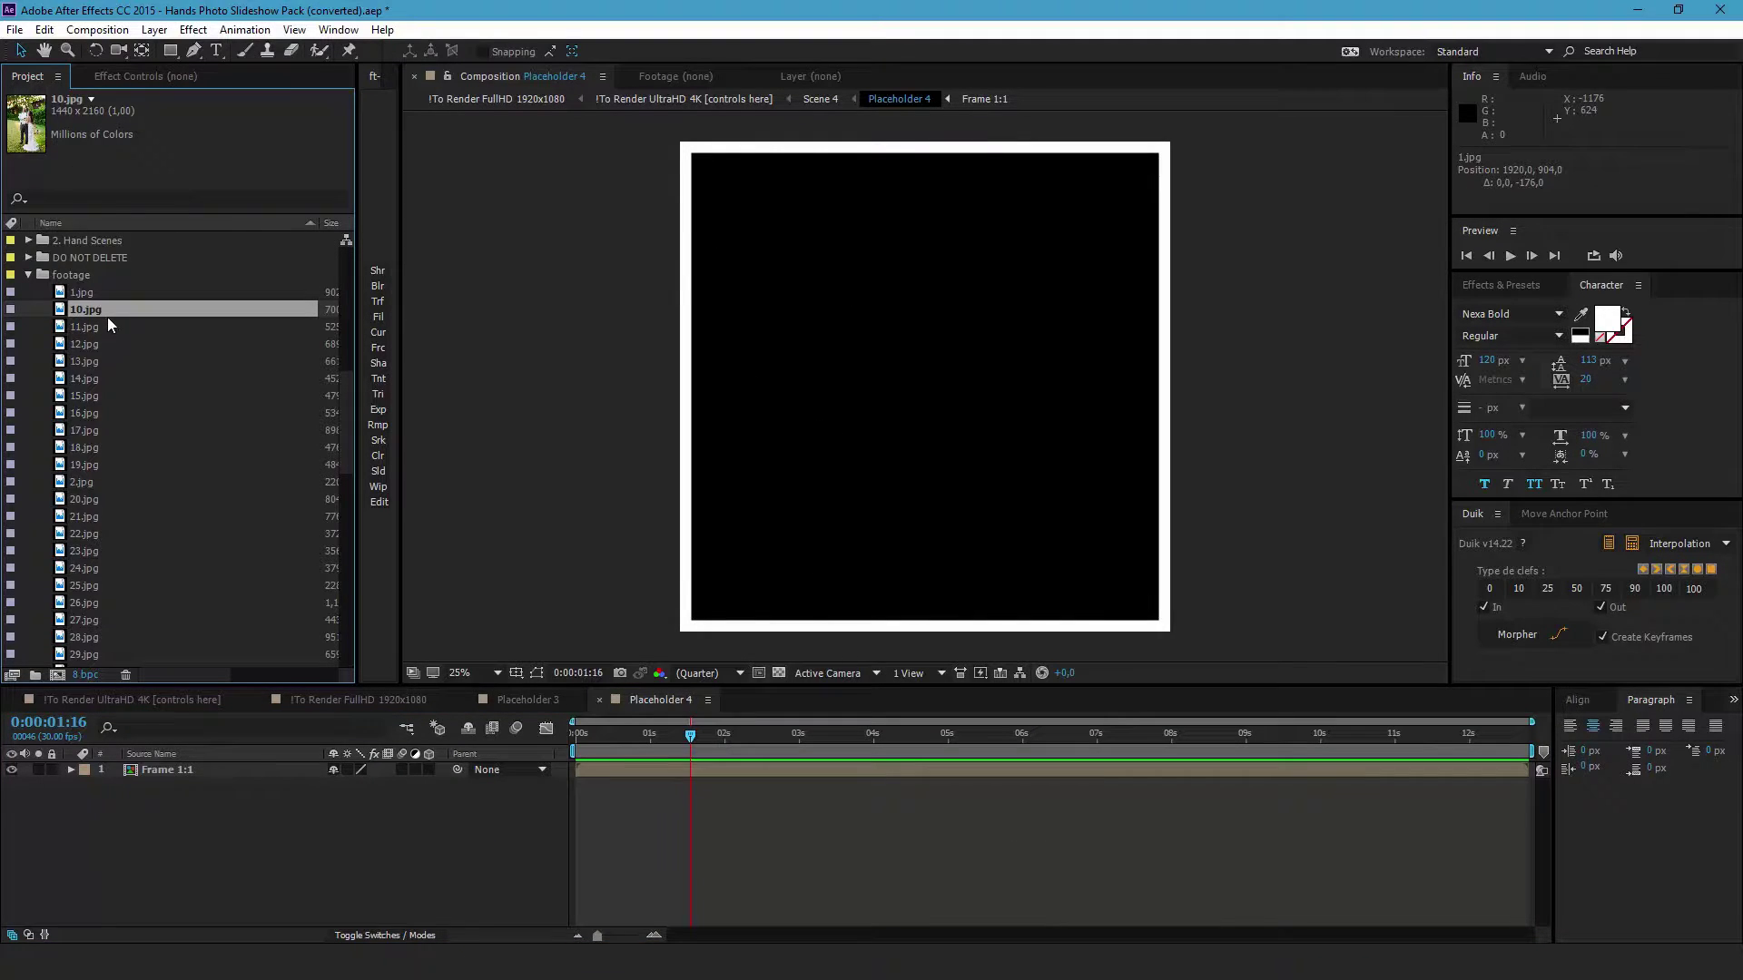
{"action": "left_click_drag", "start_coordinate": [110, 308], "coordinate": [220, 847]}
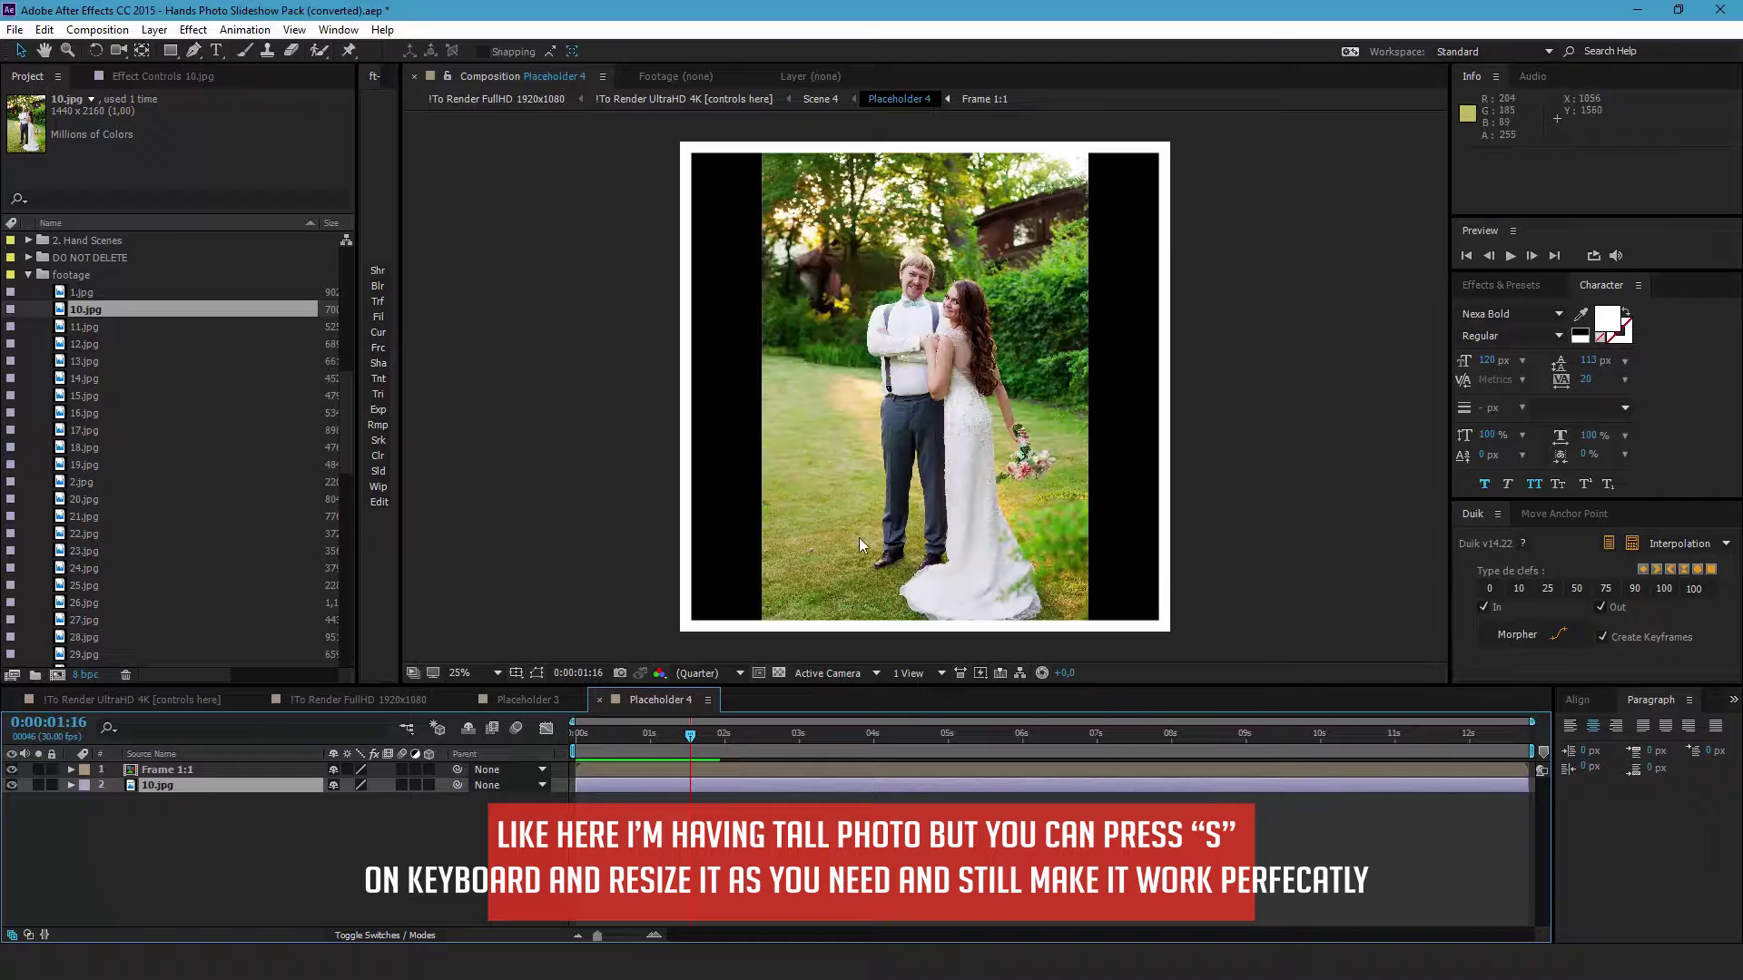
Scale 10.jpg up to about 251% and reposition it so the couple fills the square frame
{"action": "key", "text": "s"}
{"action": "left_click_drag", "start_coordinate": [391, 810], "coordinate": [437, 809]}
{"action": "mouse_move", "coordinate": [906, 425]}
{"action": "left_mouse_down"}
{"action": "mouse_move", "coordinate": [867, 423]}
{"action": "mouse_move", "coordinate": [894, 428]}
{"action": "left_mouse_up"}
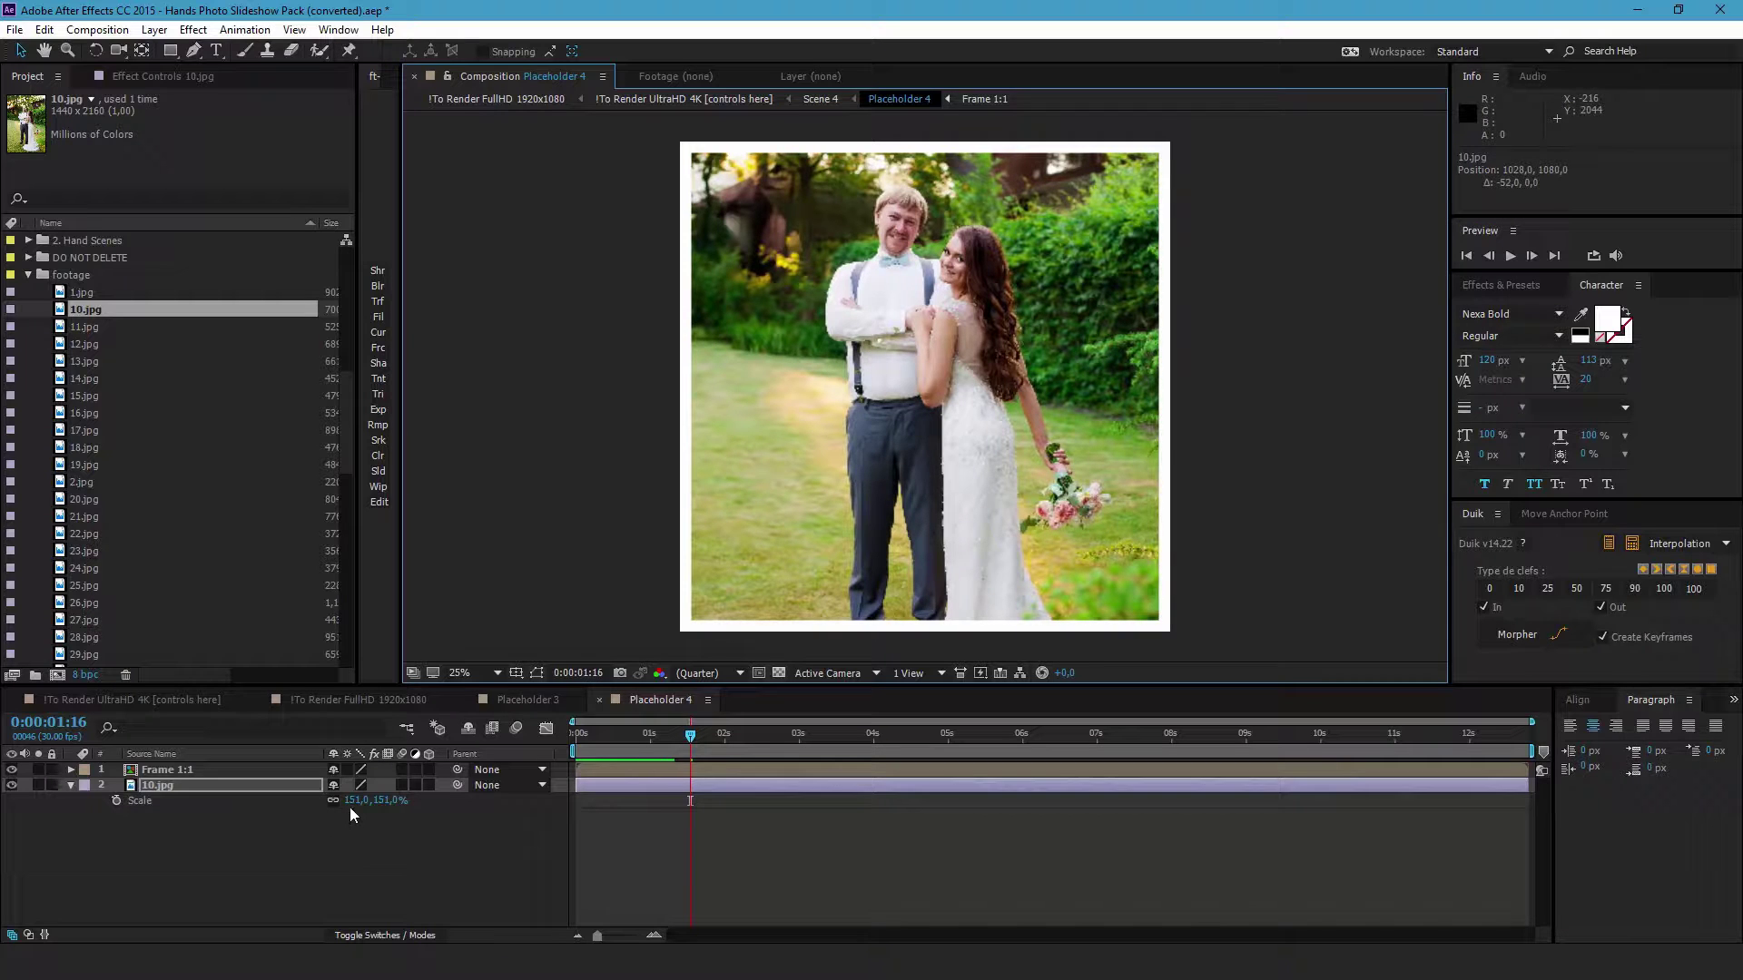
{"action": "left_click_drag", "start_coordinate": [351, 808], "coordinate": [388, 808]}
{"action": "mouse_move", "coordinate": [917, 481]}
{"action": "left_mouse_down"}
{"action": "mouse_move", "coordinate": [924, 503]}
{"action": "mouse_move", "coordinate": [911, 481]}
{"action": "left_mouse_up"}
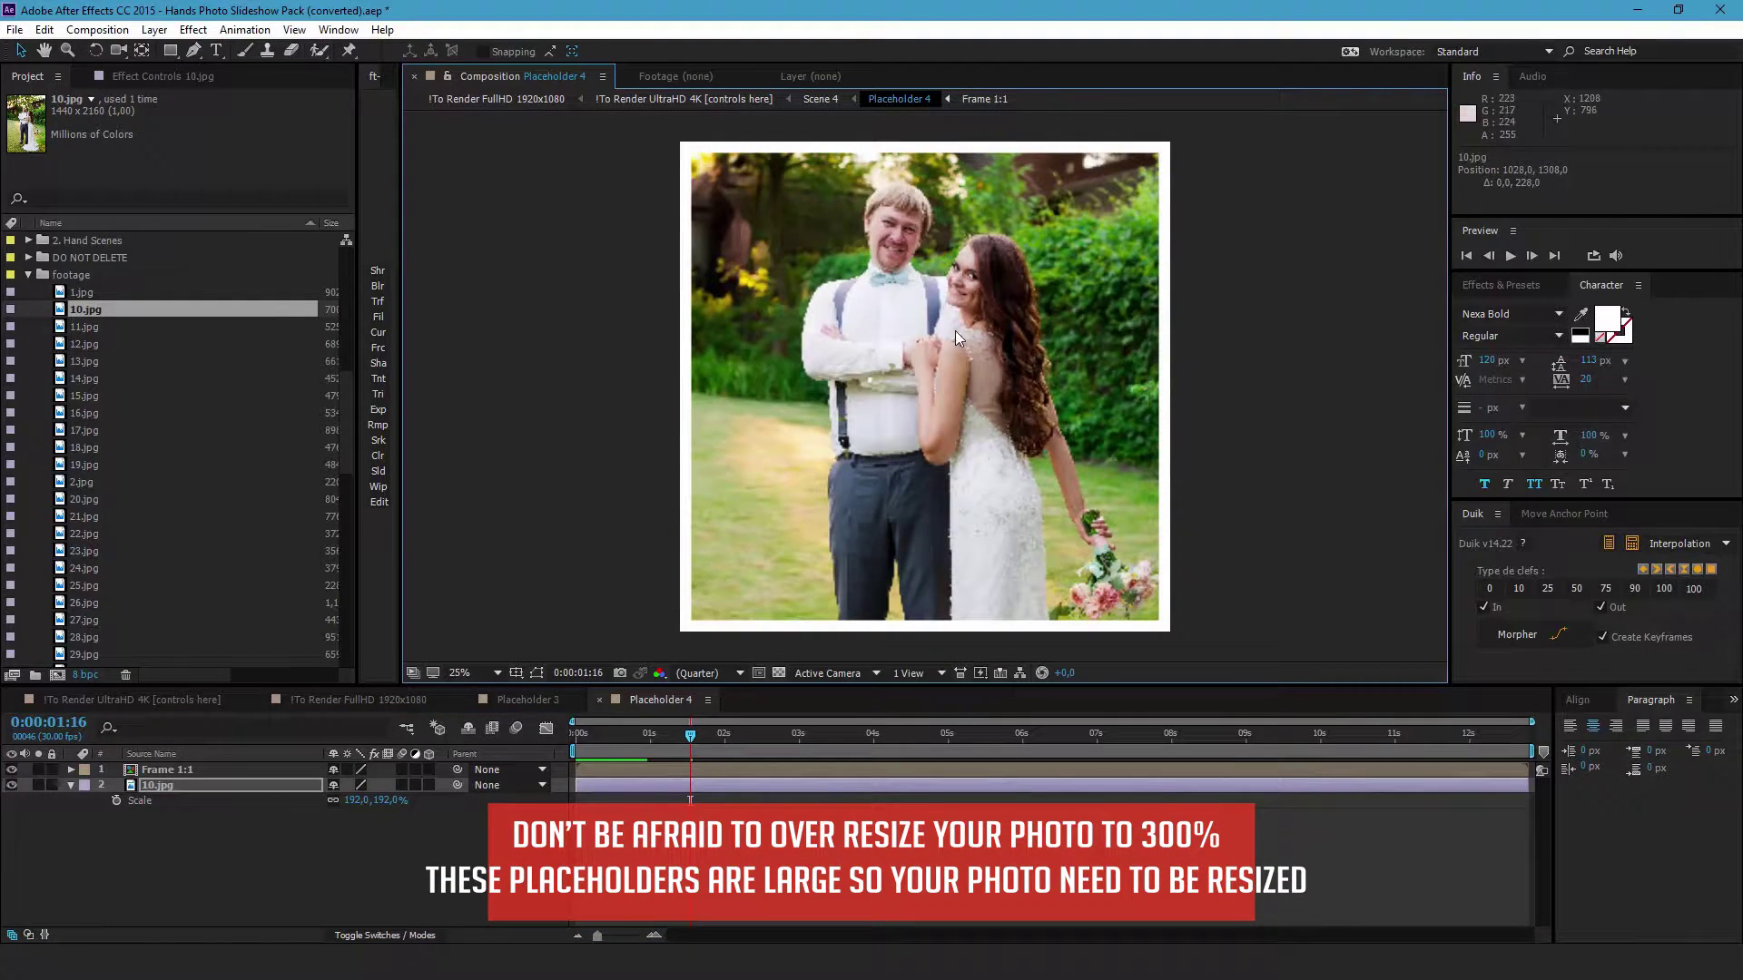
{"action": "left_click_drag", "start_coordinate": [381, 802], "coordinate": [454, 814]}
{"action": "left_click_drag", "start_coordinate": [688, 587], "coordinate": [688, 655]}
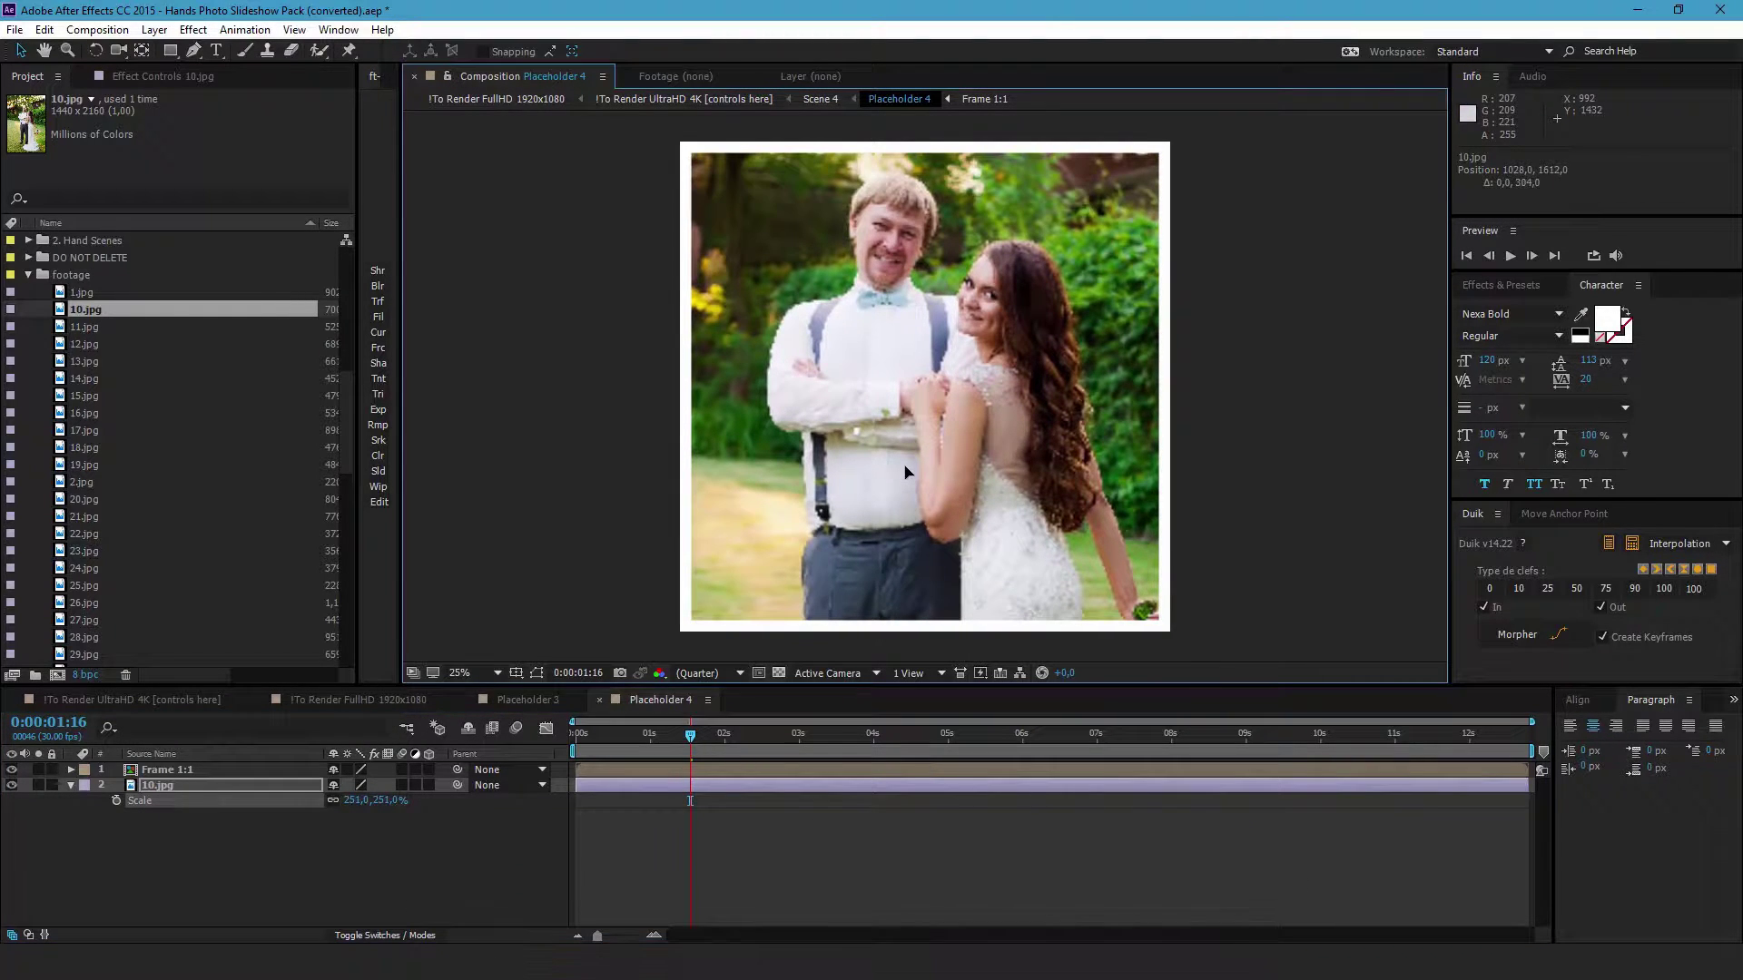
Switch the preview resolution to Full, then back to Quarter, and select Scene 4
{"action": "left_click", "coordinate": [697, 672]}
{"action": "left_click", "coordinate": [699, 703]}
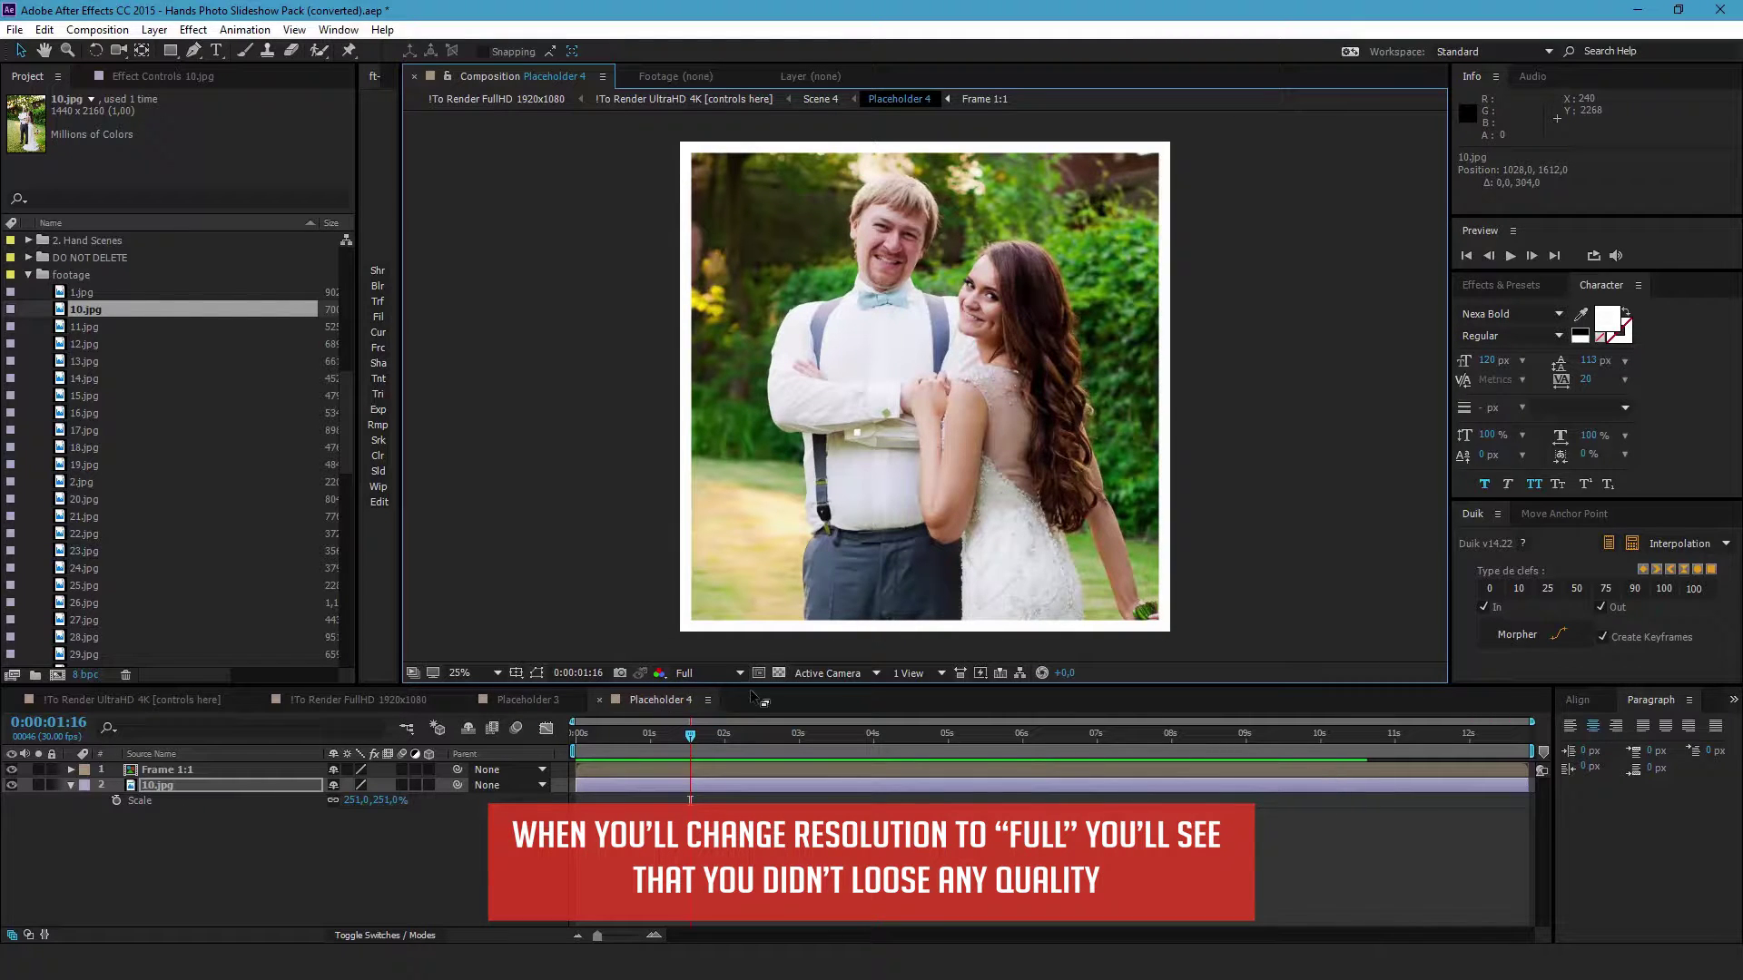
{"action": "left_click", "coordinate": [727, 672]}
{"action": "left_click", "coordinate": [712, 749]}
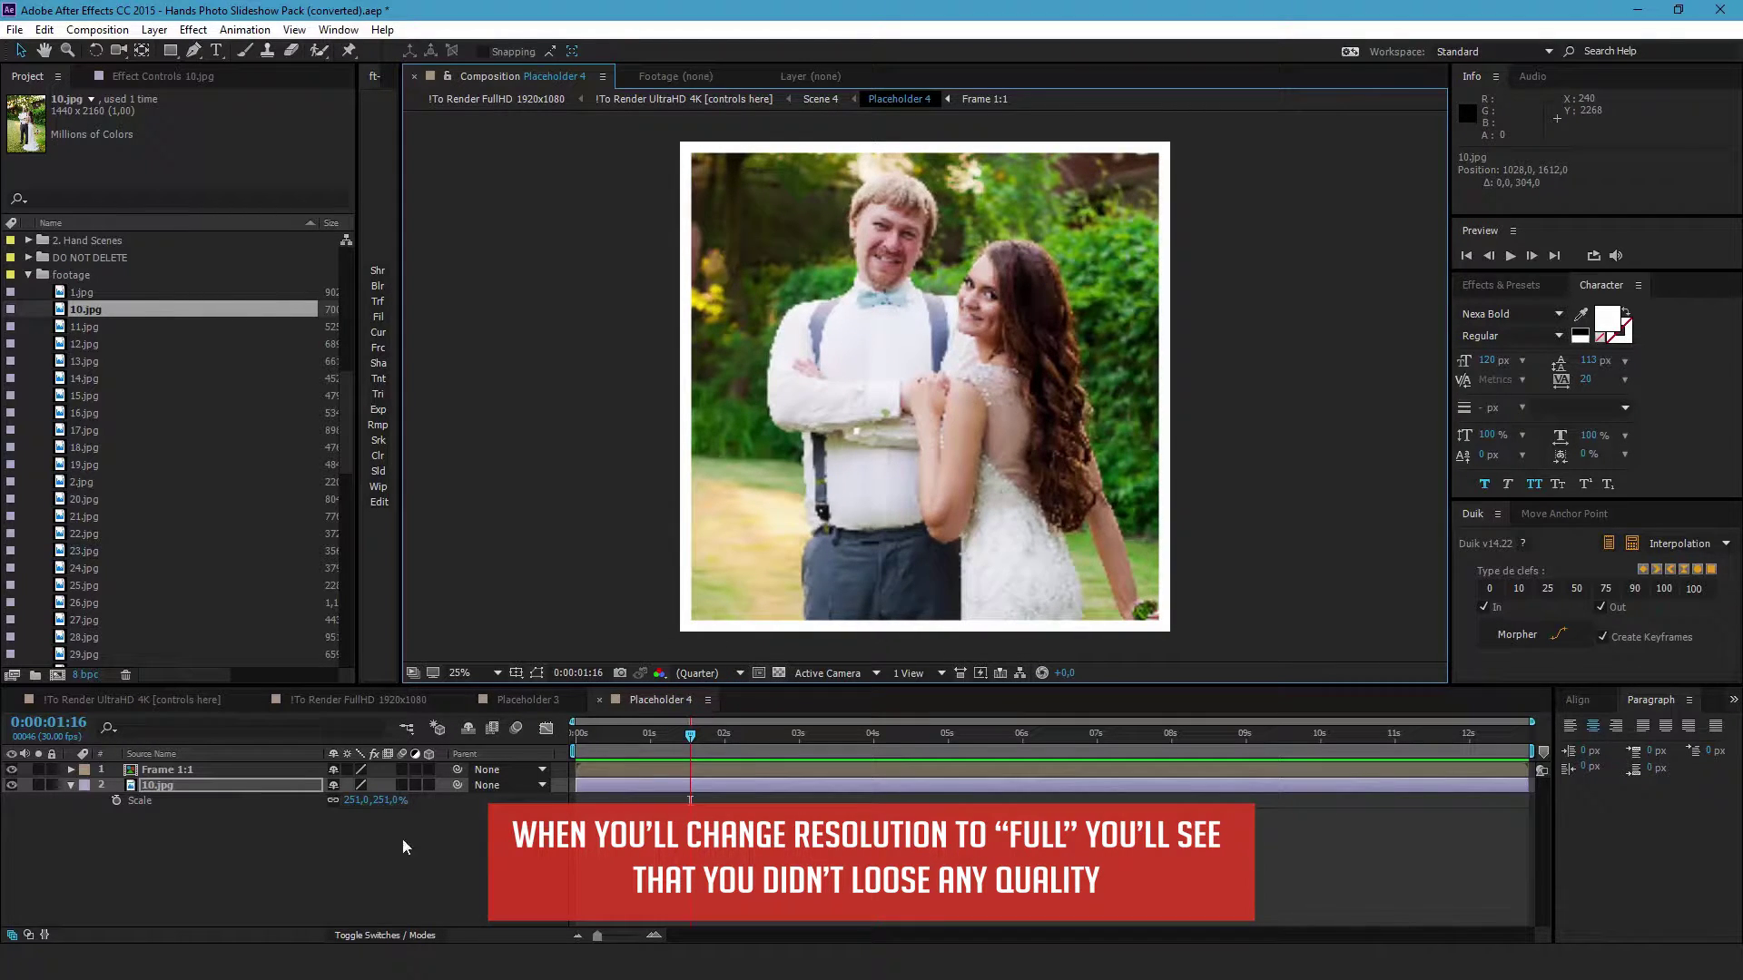
{"action": "scroll", "coordinate": [94, 414], "scroll_direction": "up", "scroll_amount": 10}
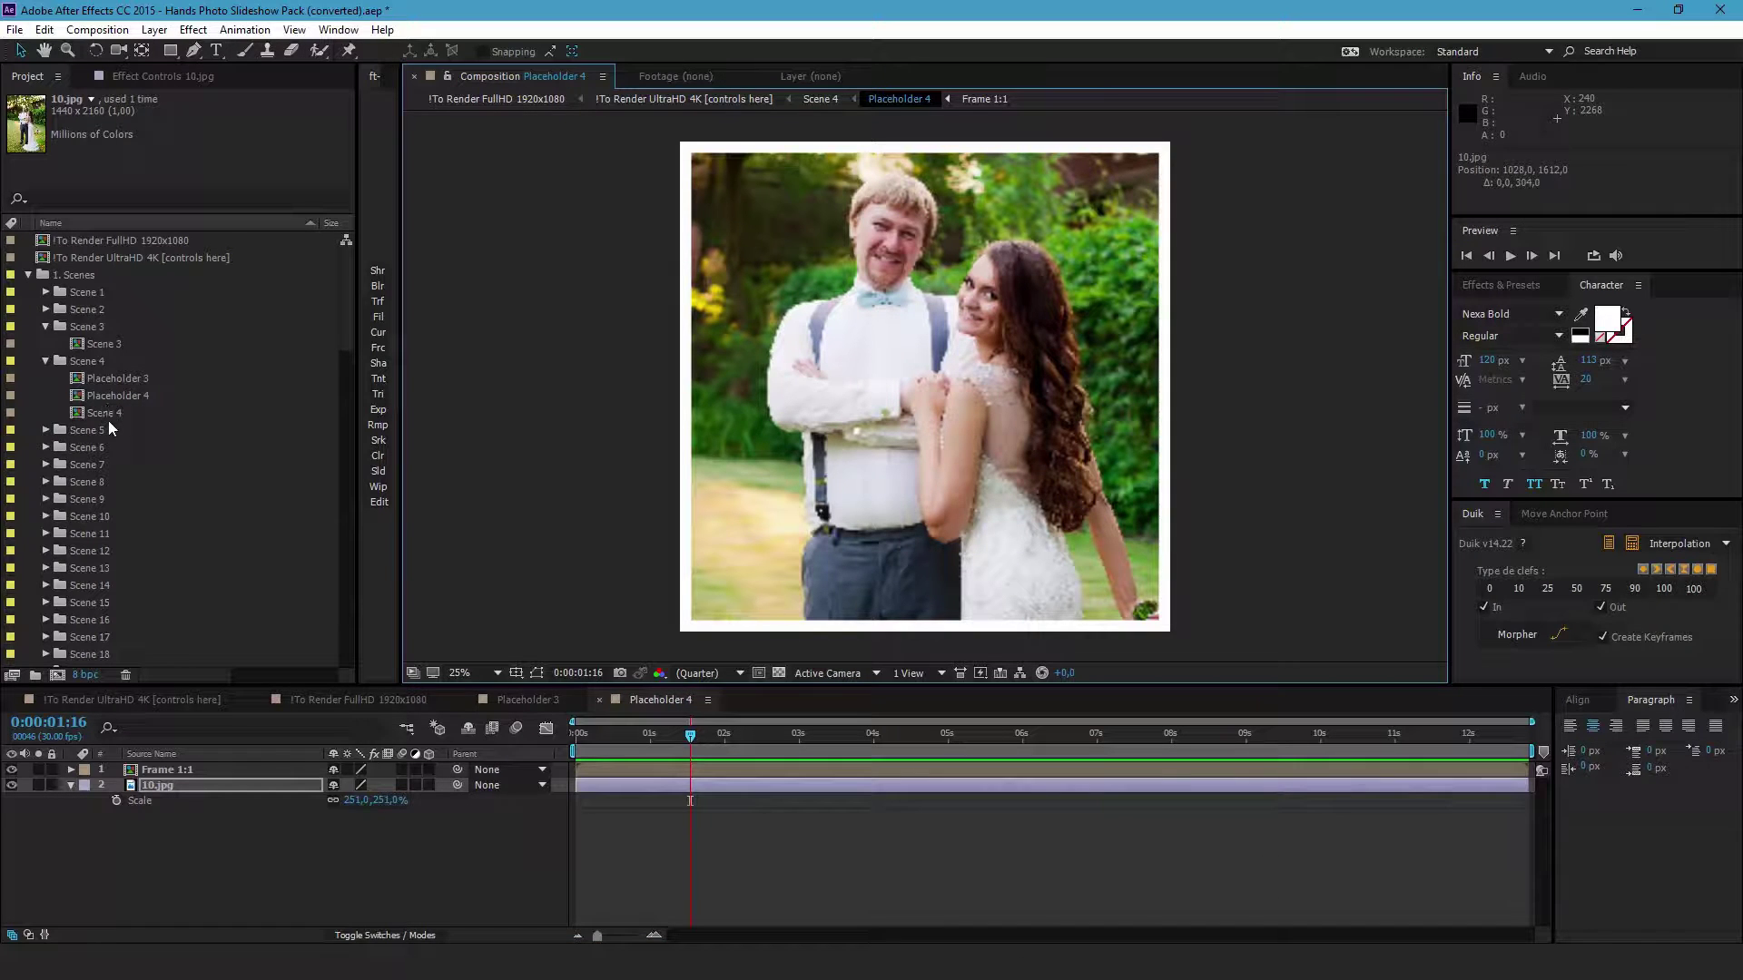
{"action": "left_click", "coordinate": [115, 413]}
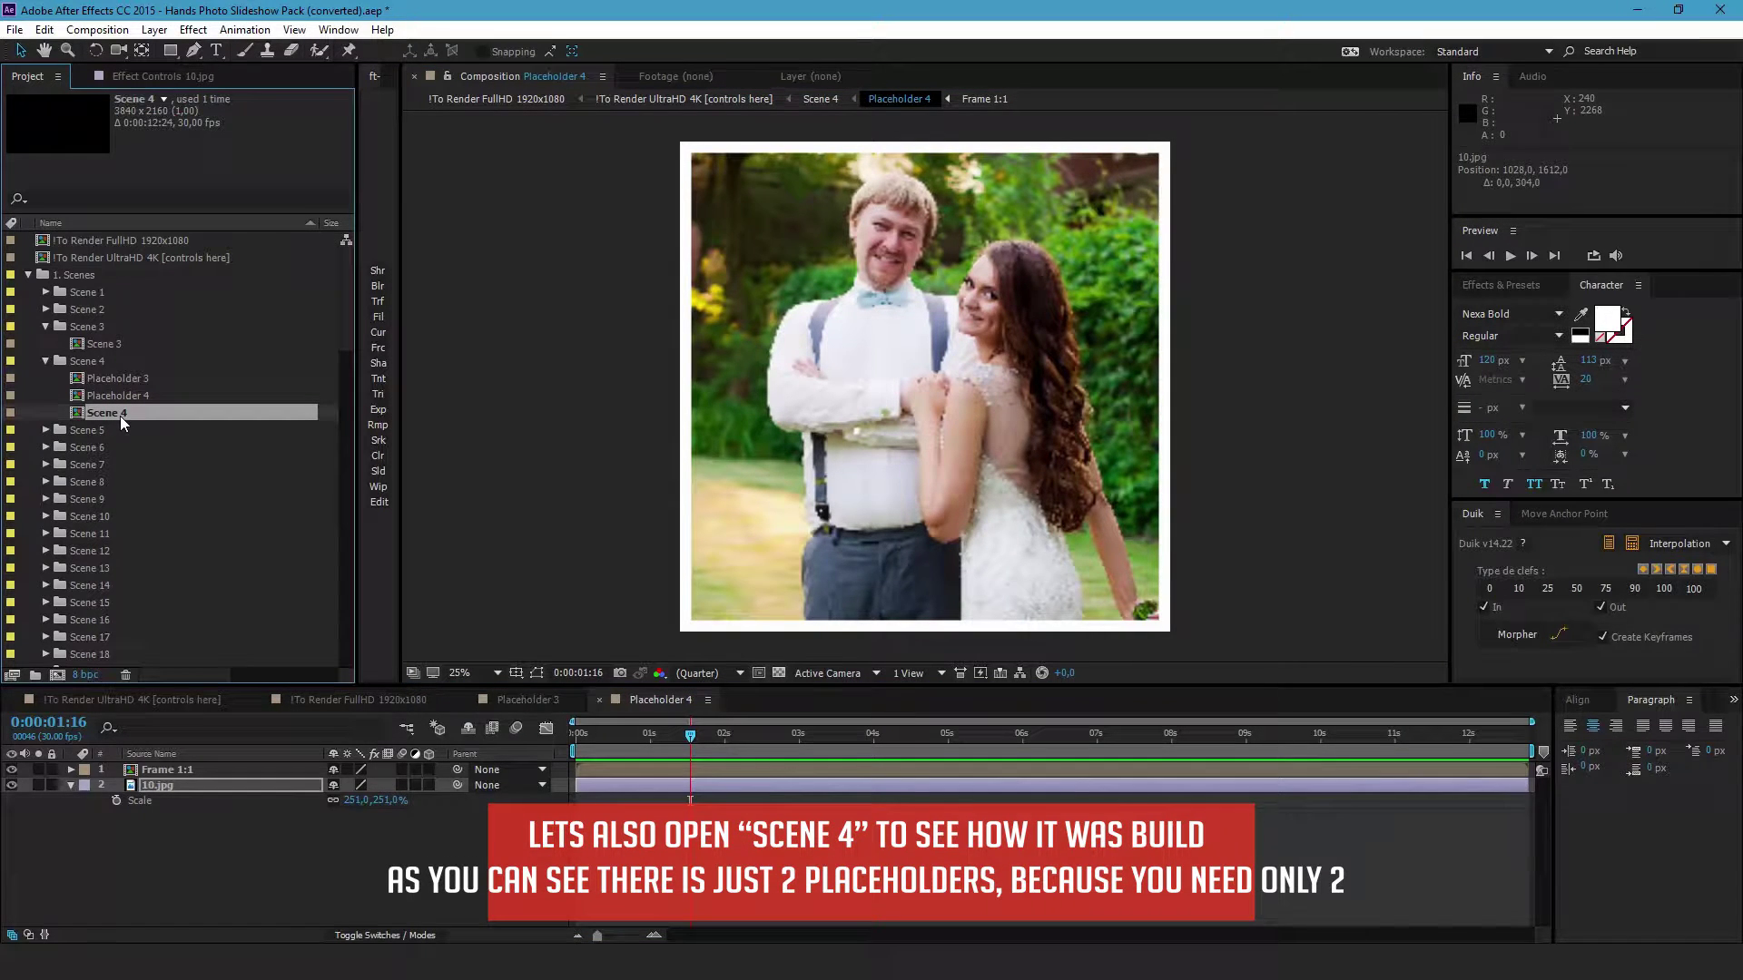
Open Scene 4, inspect its Placeholder 76 and 77 layers, then expand the Scene 5 folder
{"action": "double_click", "coordinate": [120, 414]}
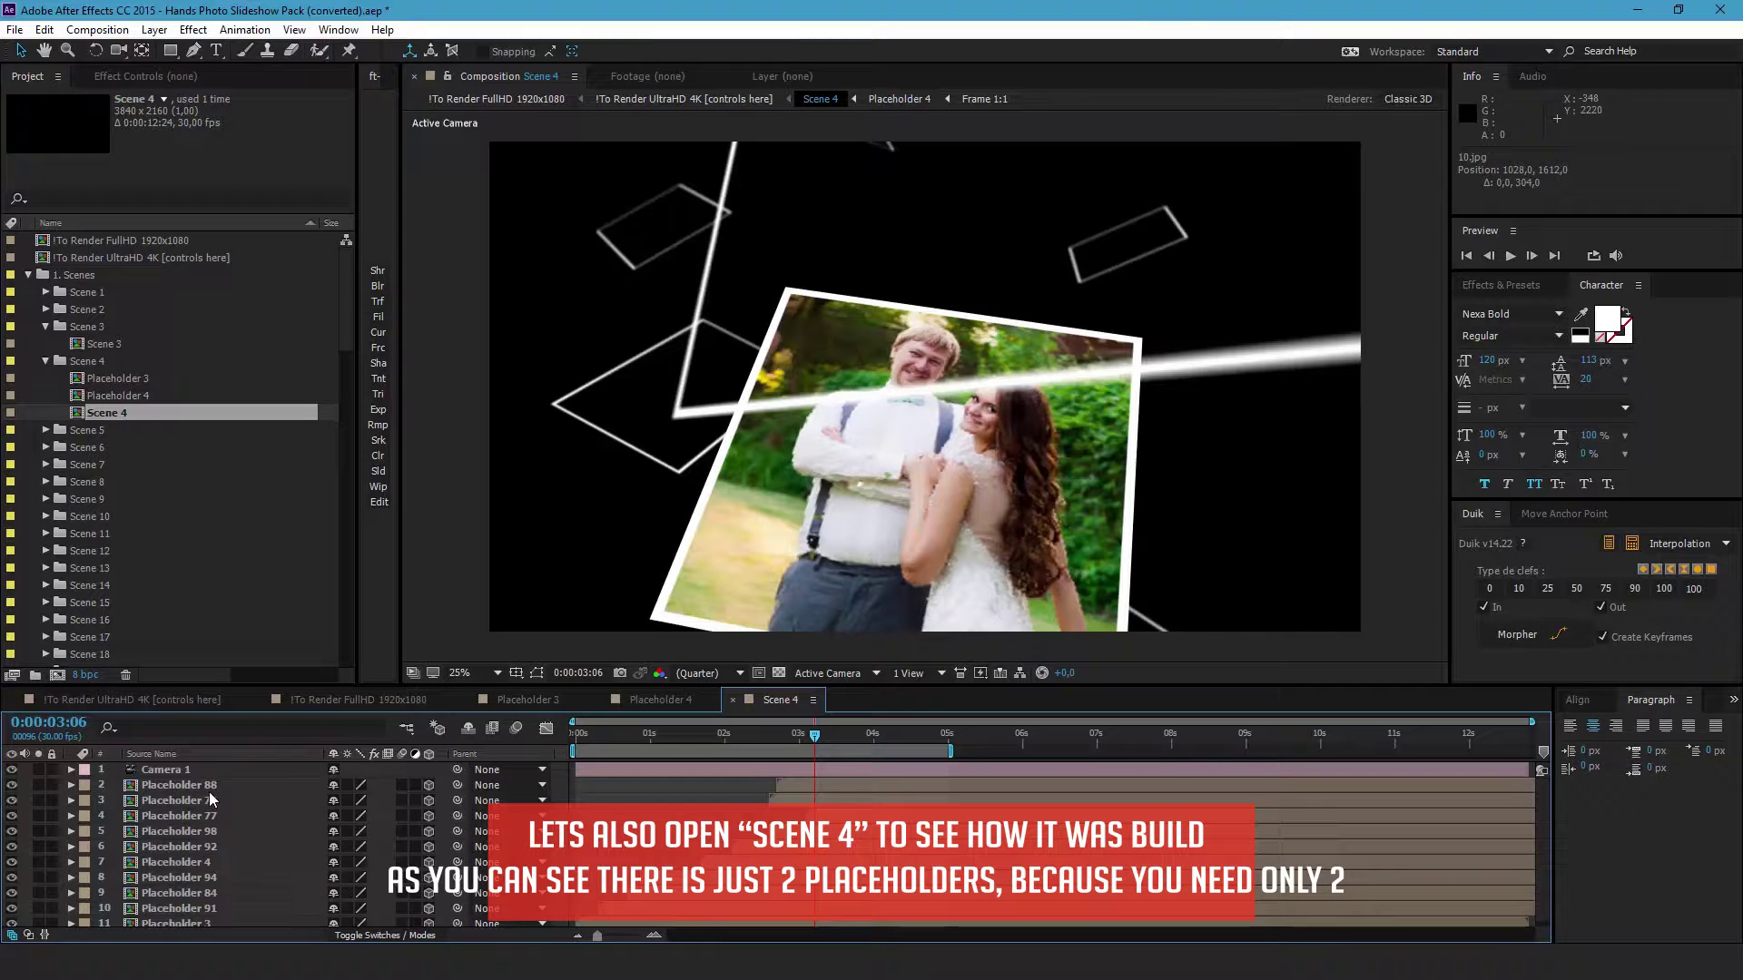
{"action": "left_click", "coordinate": [207, 800]}
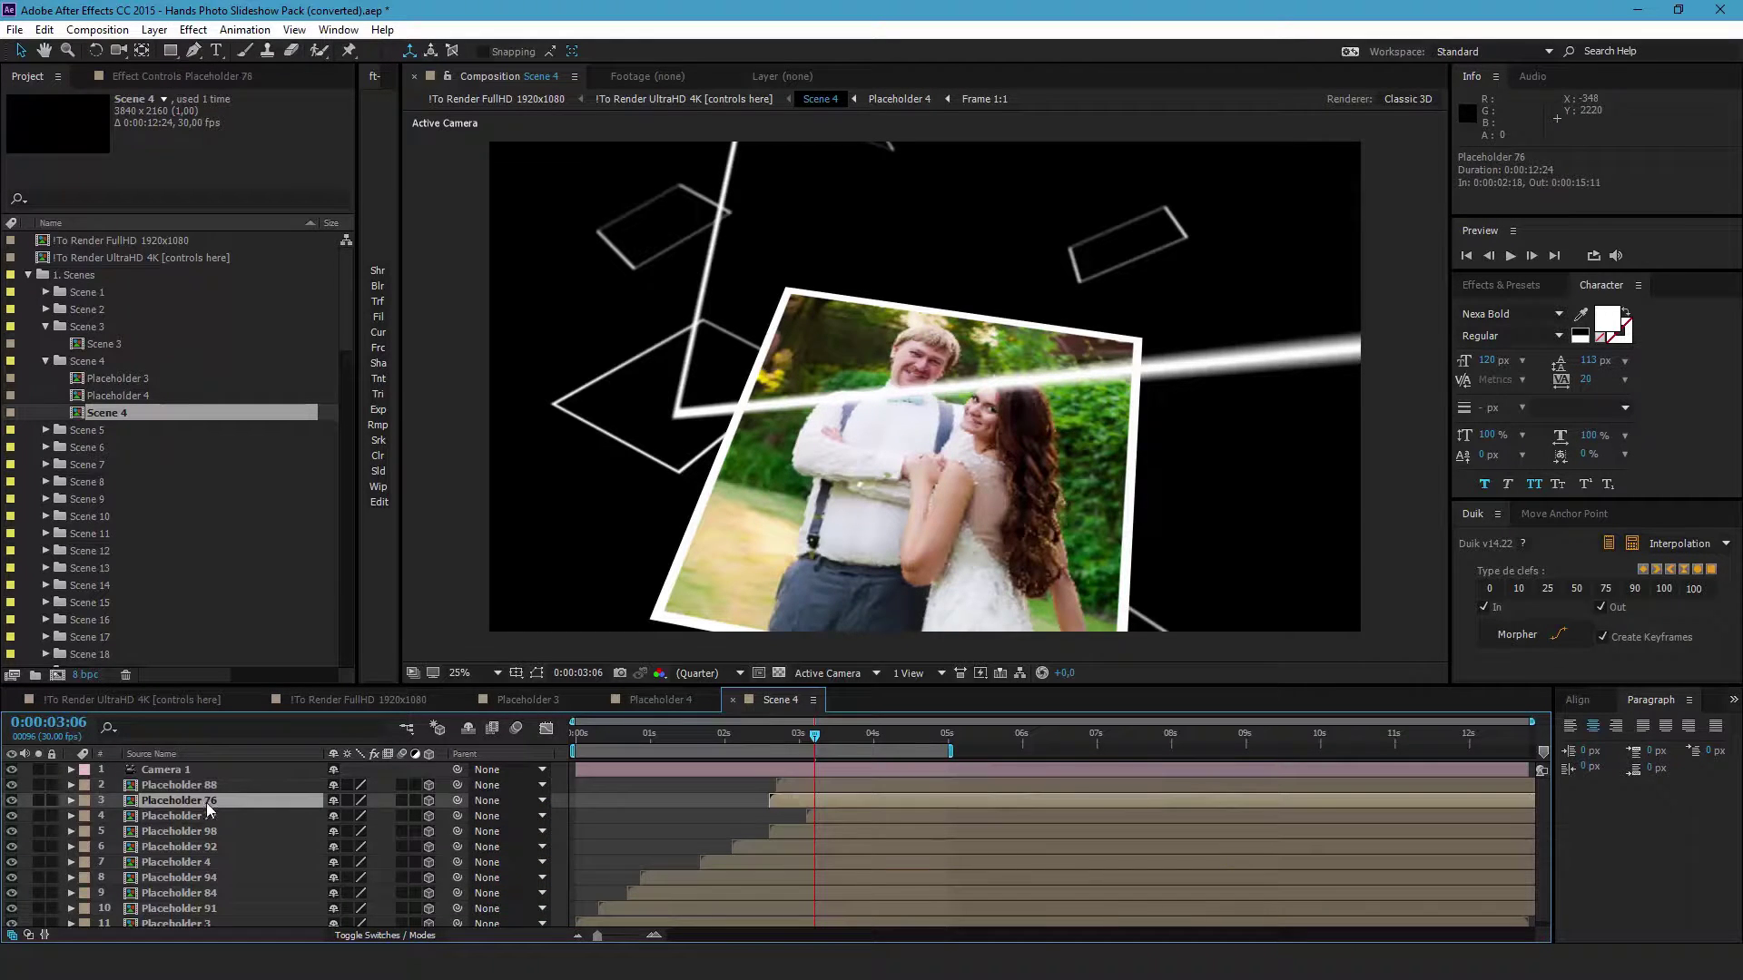
{"action": "left_click", "coordinate": [209, 815]}
{"action": "left_click", "coordinate": [127, 376]}
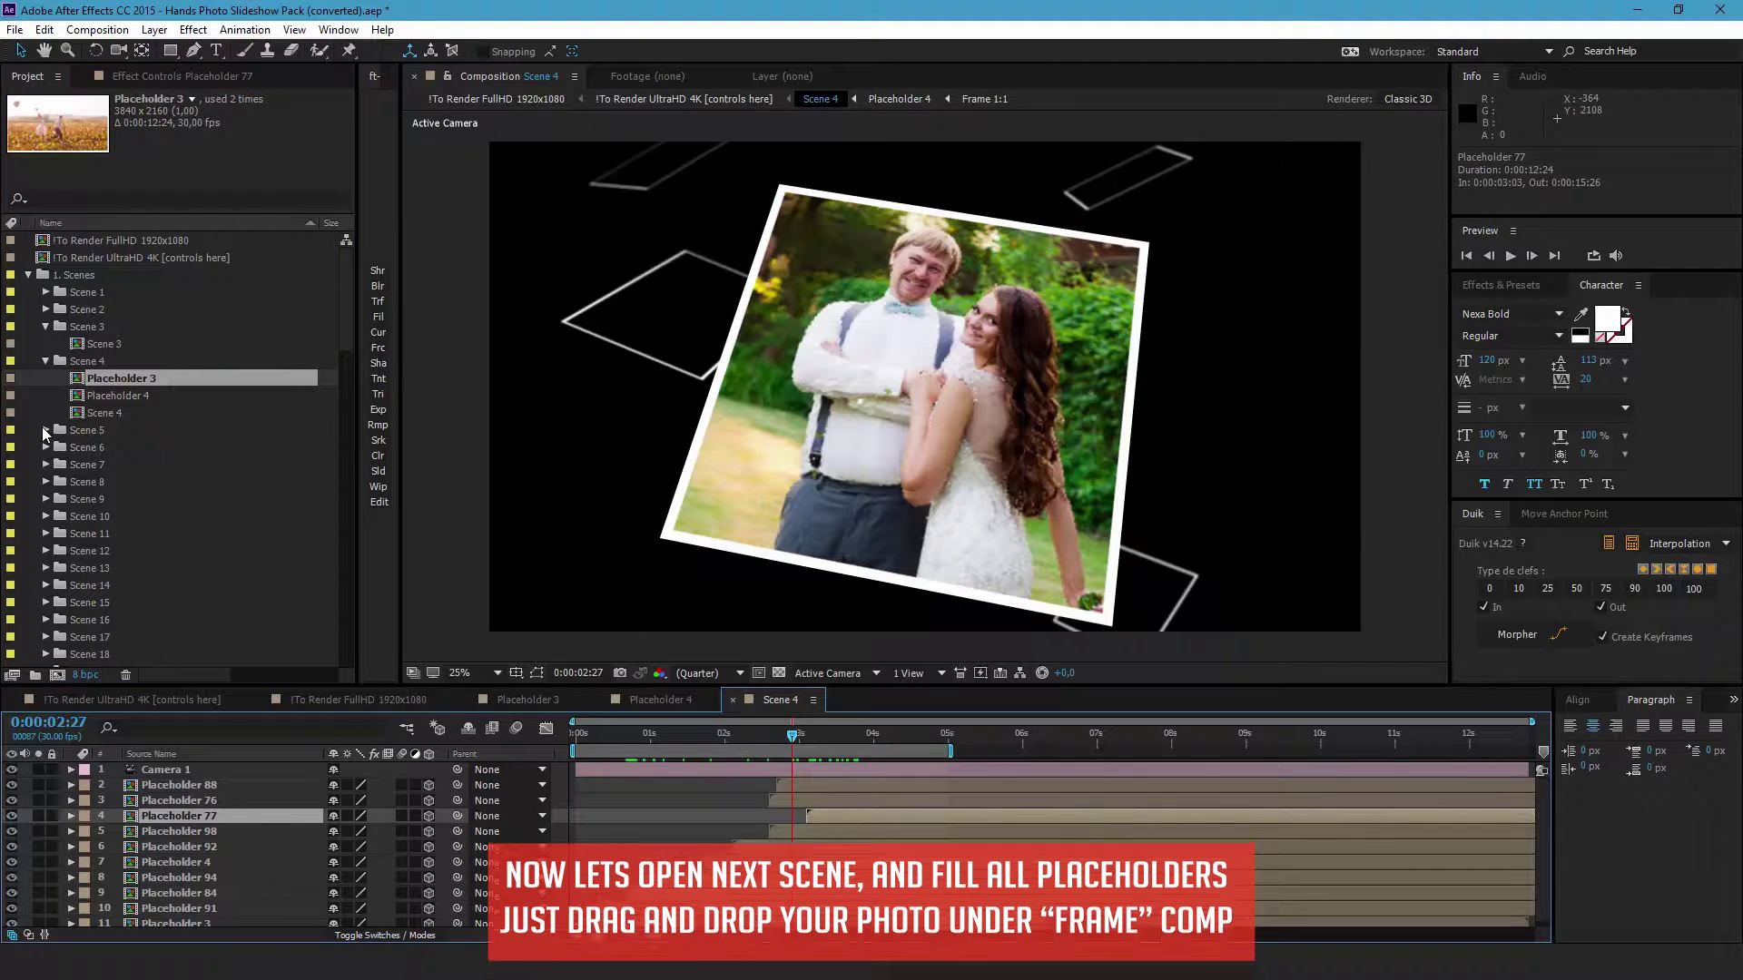
{"action": "left_click", "coordinate": [46, 429]}
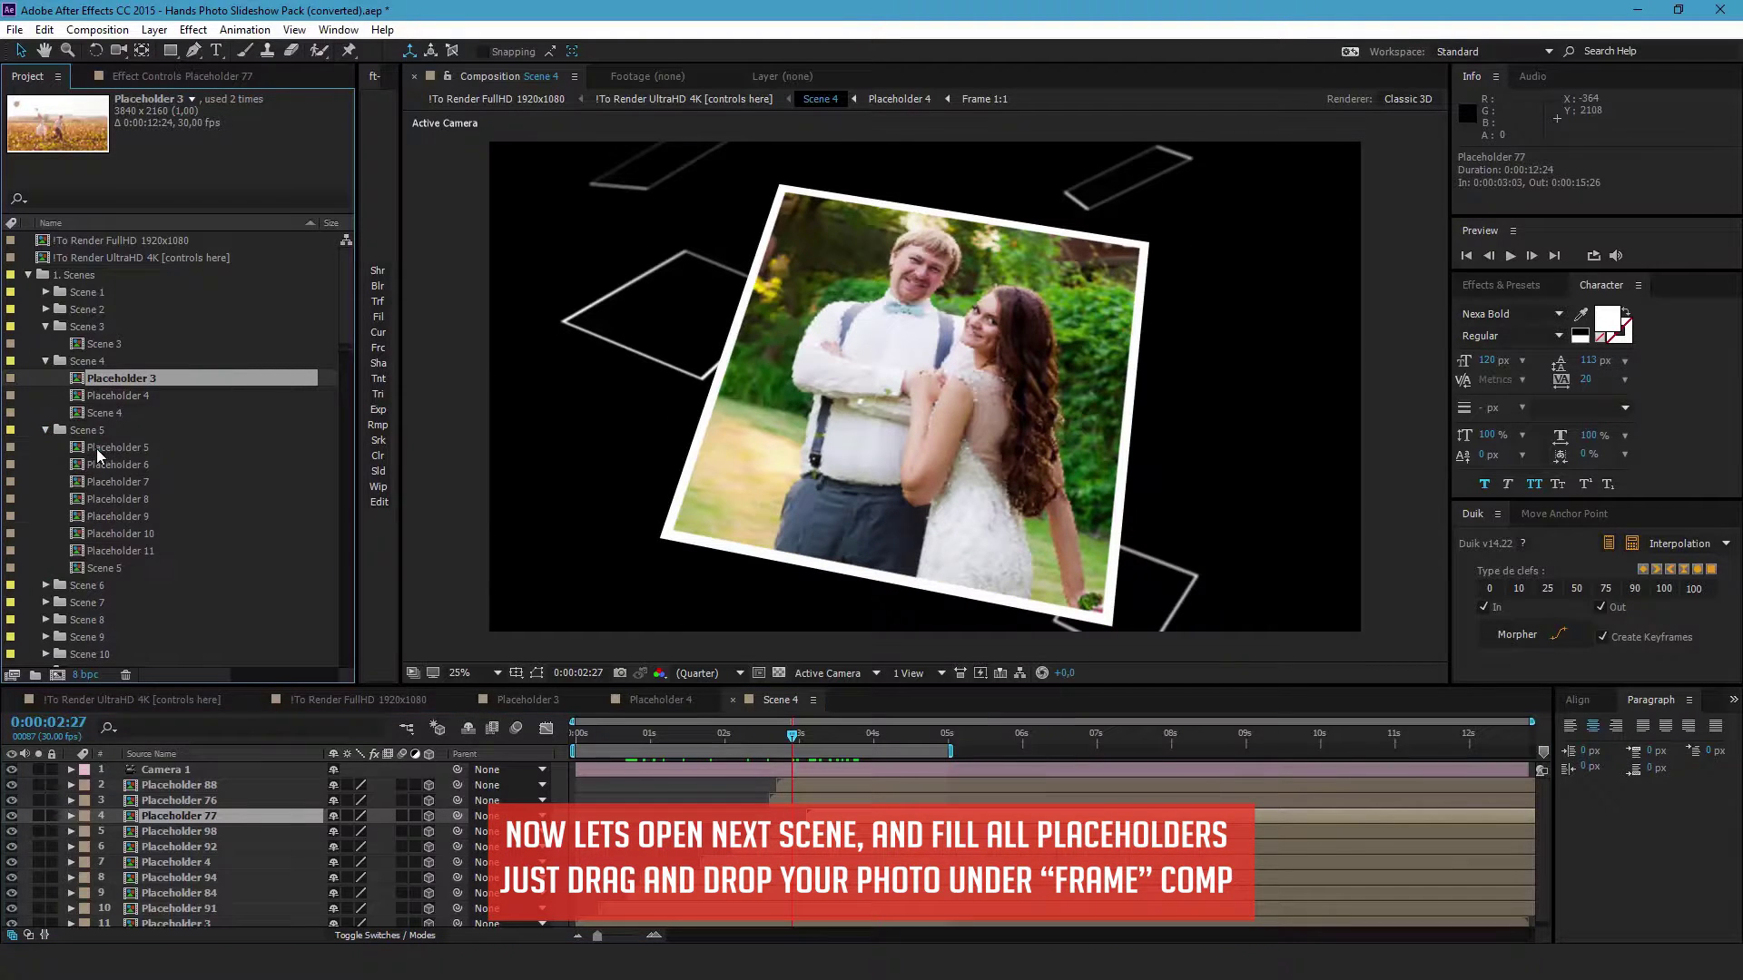
Open Placeholder 5 and add 11.jpg, revealing its Scale to enlarge it
{"action": "double_click", "coordinate": [107, 447]}
{"action": "scroll", "coordinate": [127, 489], "scroll_direction": "down", "scroll_amount": 10}
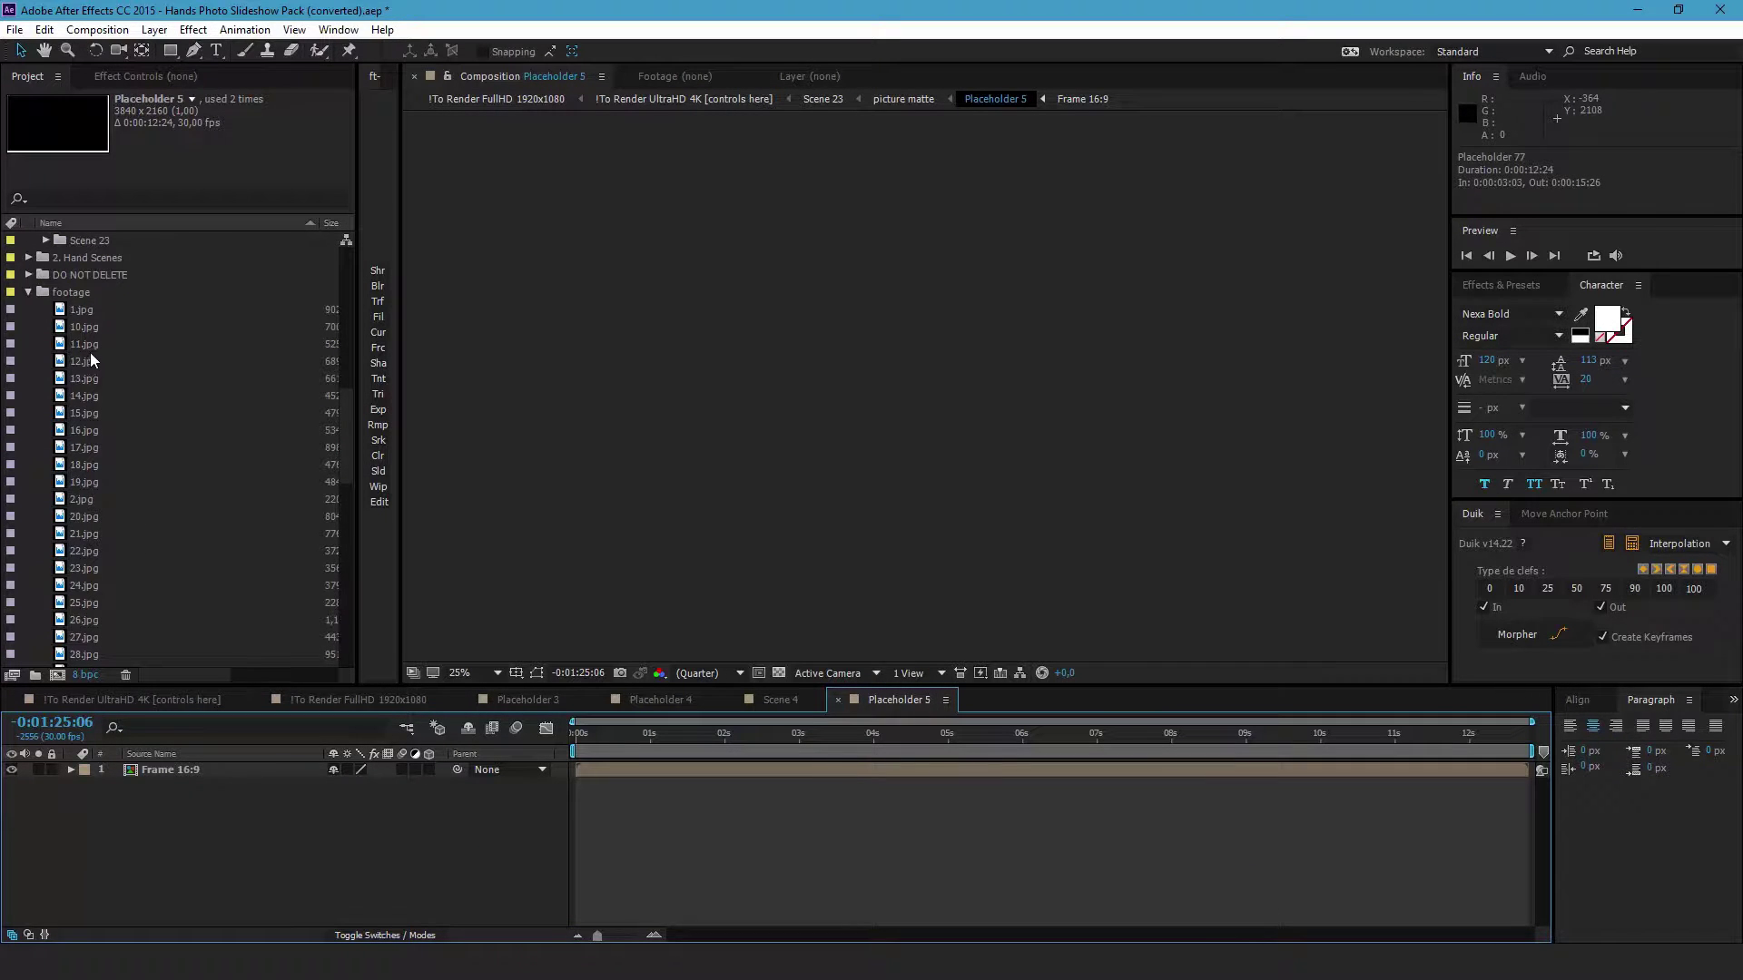
{"action": "left_click", "coordinate": [91, 344]}
{"action": "left_click_drag", "start_coordinate": [93, 340], "coordinate": [417, 810]}
{"action": "key", "text": "s"}
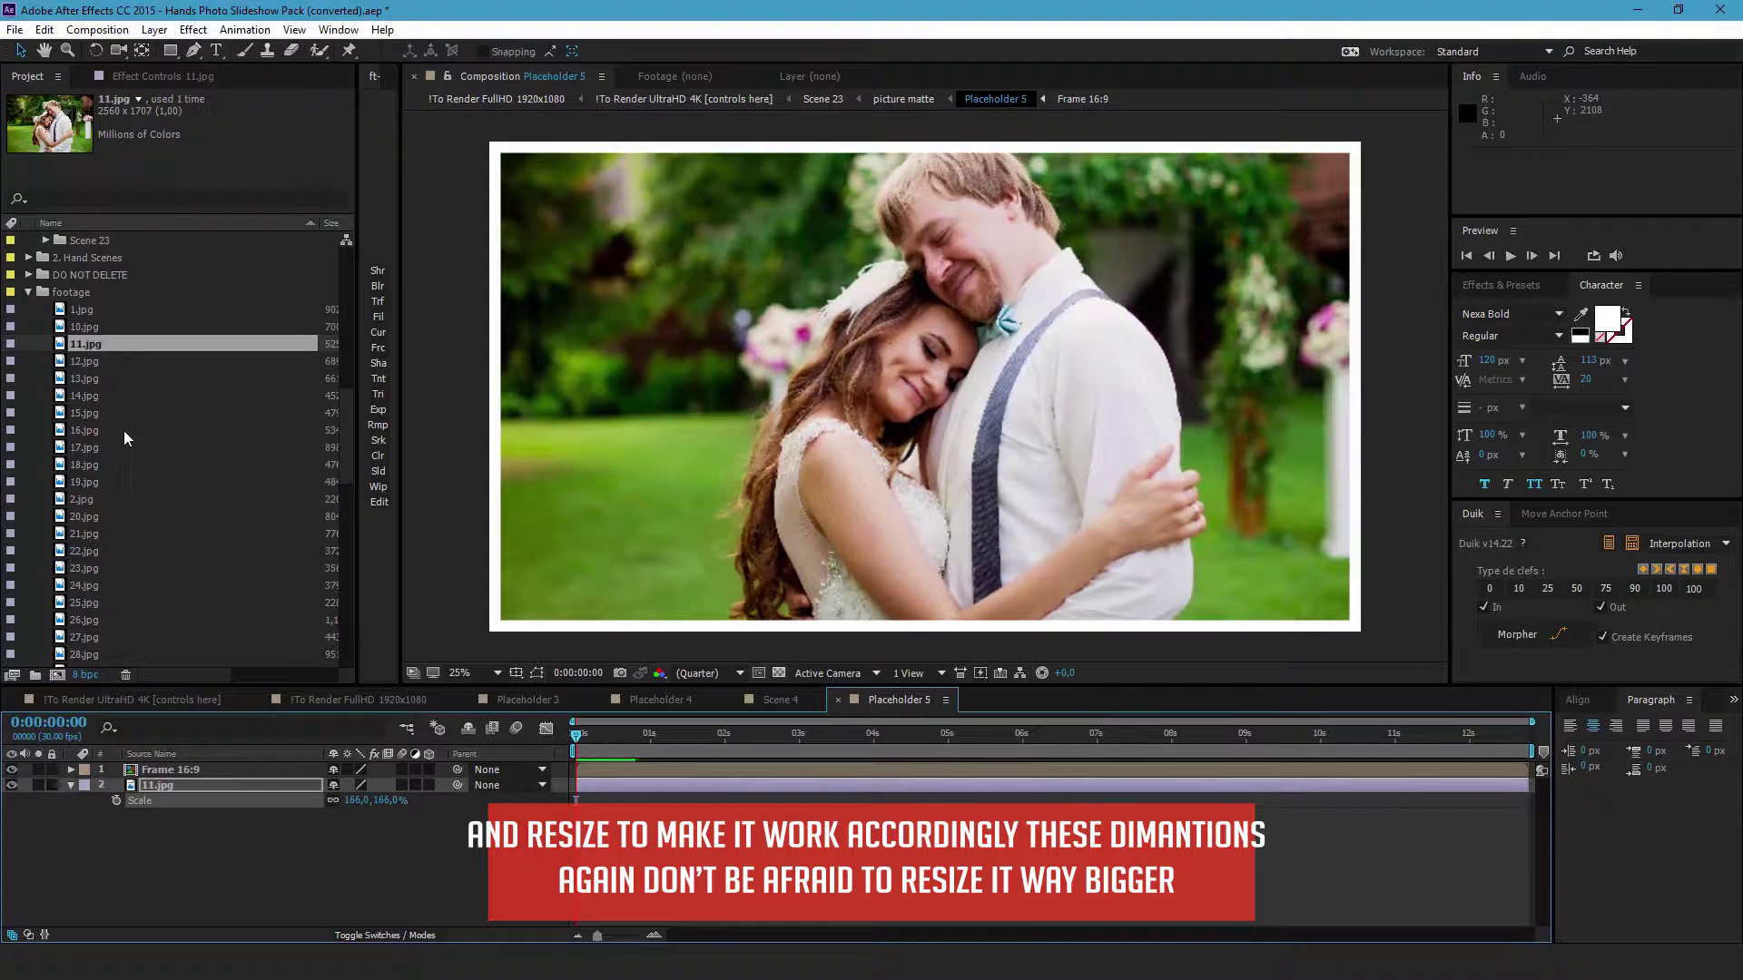
{"action": "scroll", "coordinate": [124, 430], "scroll_direction": "up", "scroll_amount": 5}
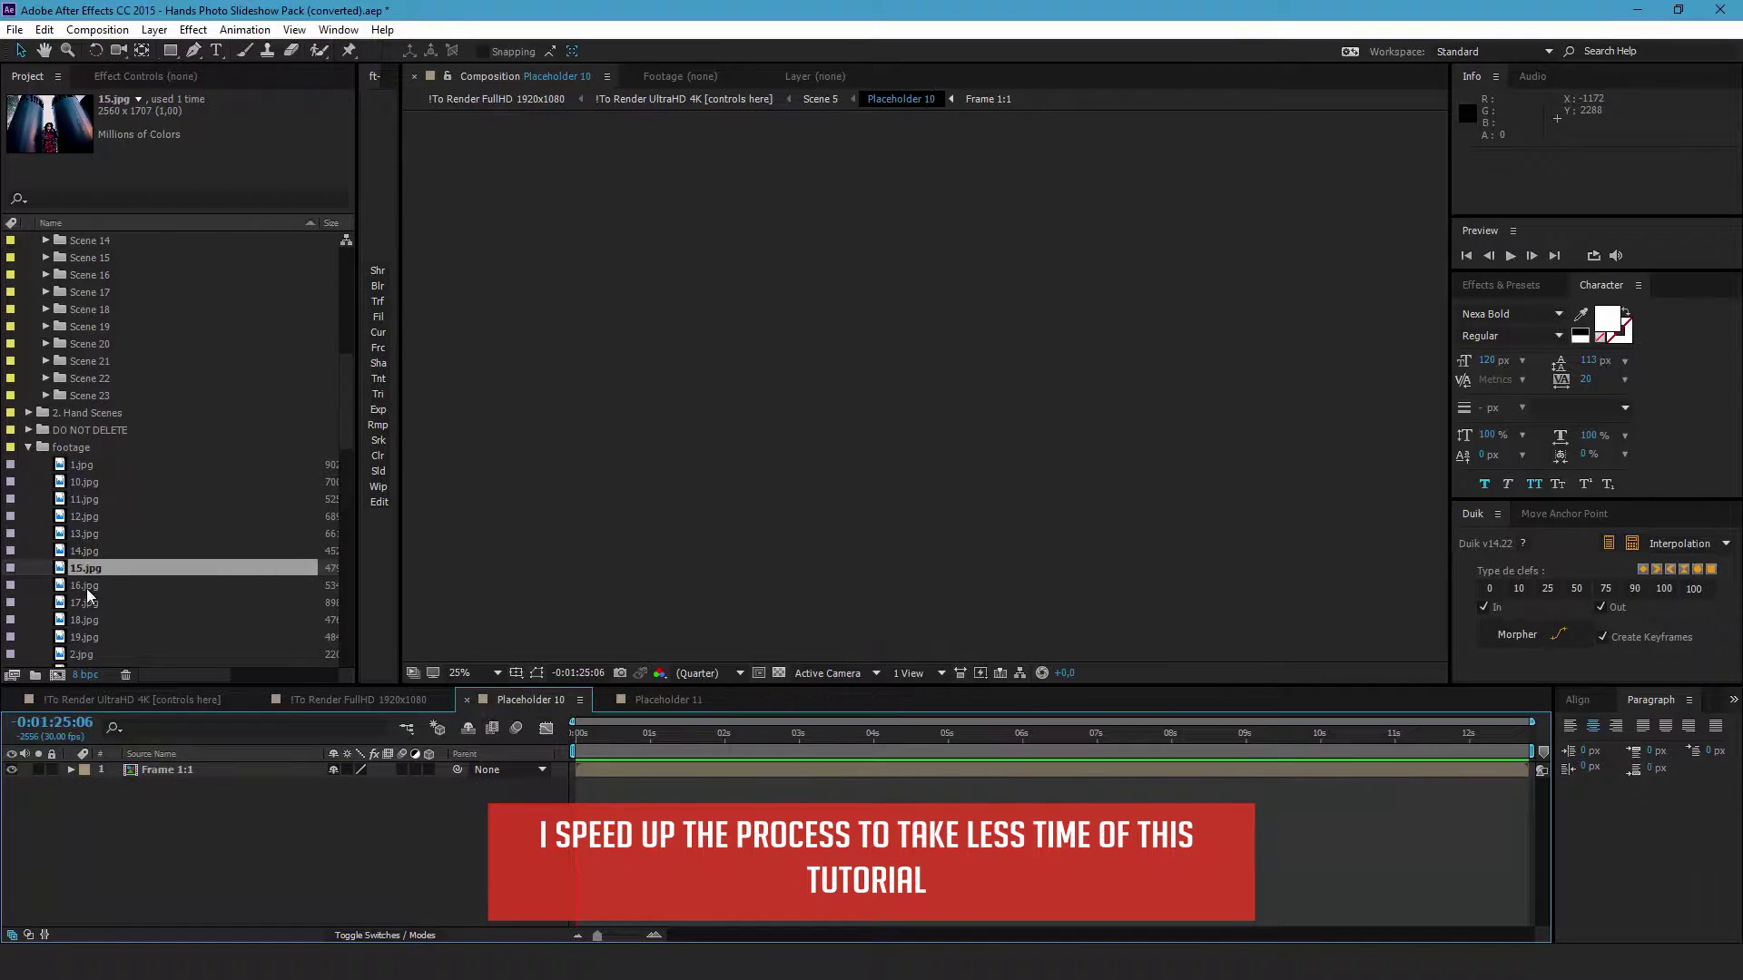
Place 16.jpg in Placeholder 10 and 17.jpg in Placeholder 11, scaled to 131%
{"action": "left_click_drag", "start_coordinate": [86, 585], "coordinate": [227, 785]}
{"action": "left_click", "coordinate": [466, 699]}
{"action": "left_click_drag", "start_coordinate": [85, 602], "coordinate": [227, 785]}
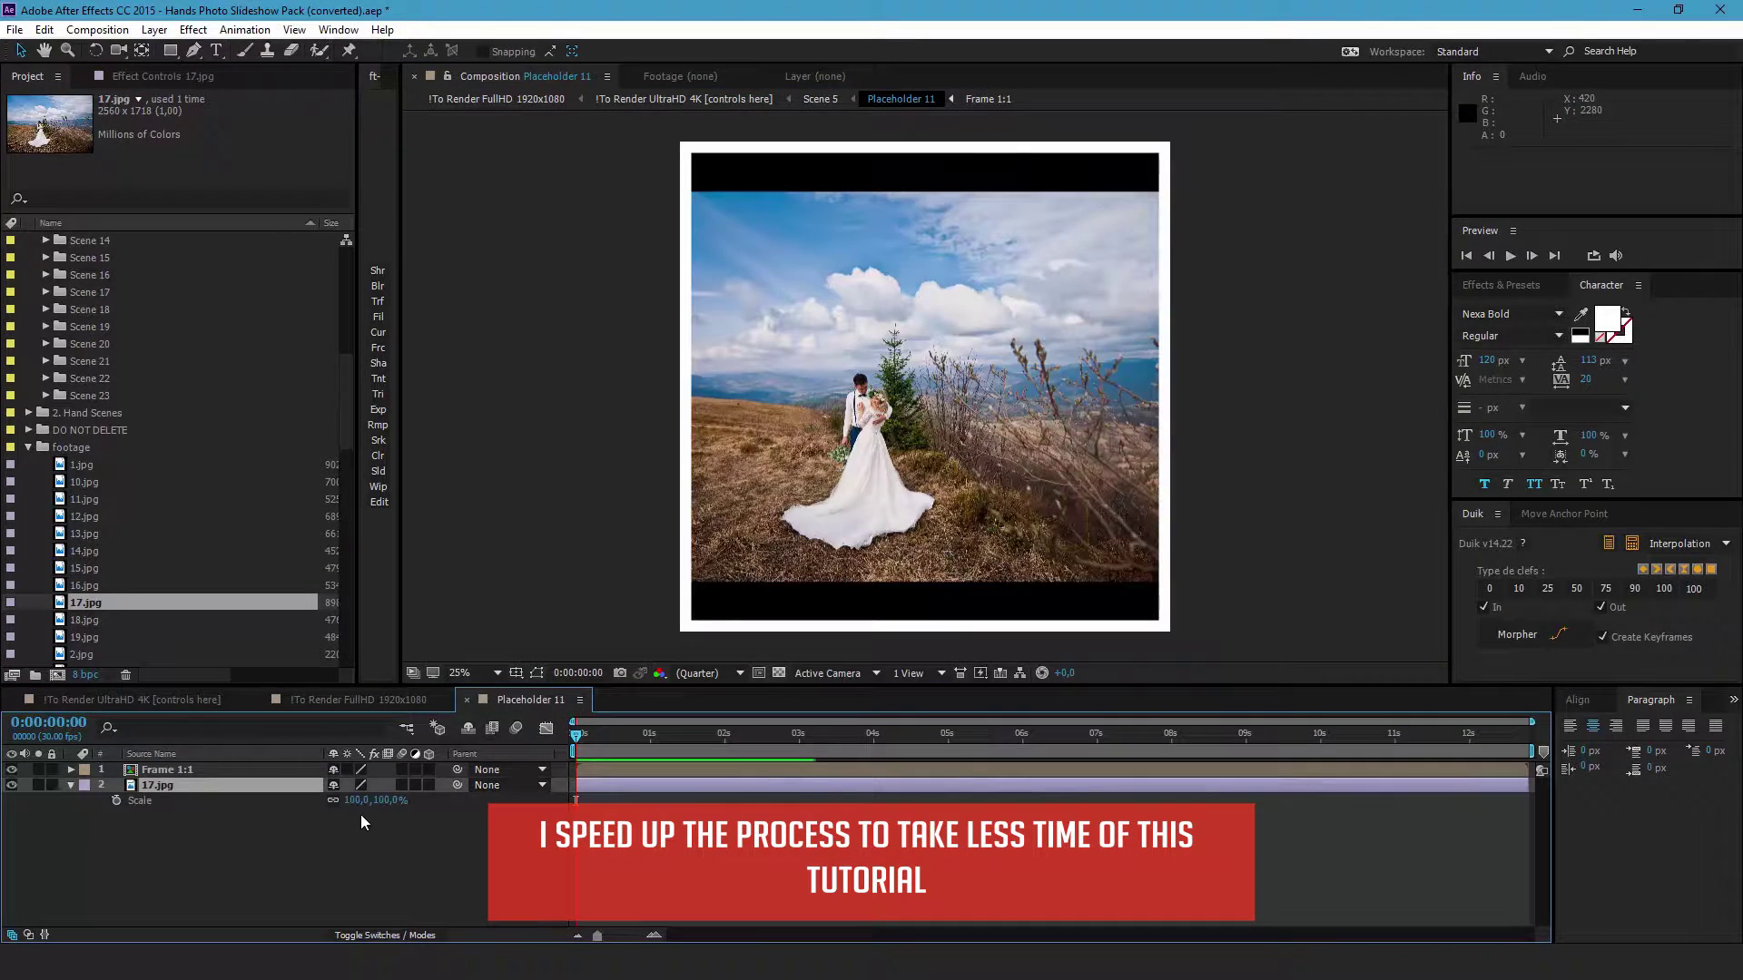
{"action": "left_click_drag", "start_coordinate": [361, 800], "coordinate": [399, 802]}
{"action": "left_click_drag", "start_coordinate": [831, 586], "coordinate": [837, 586]}
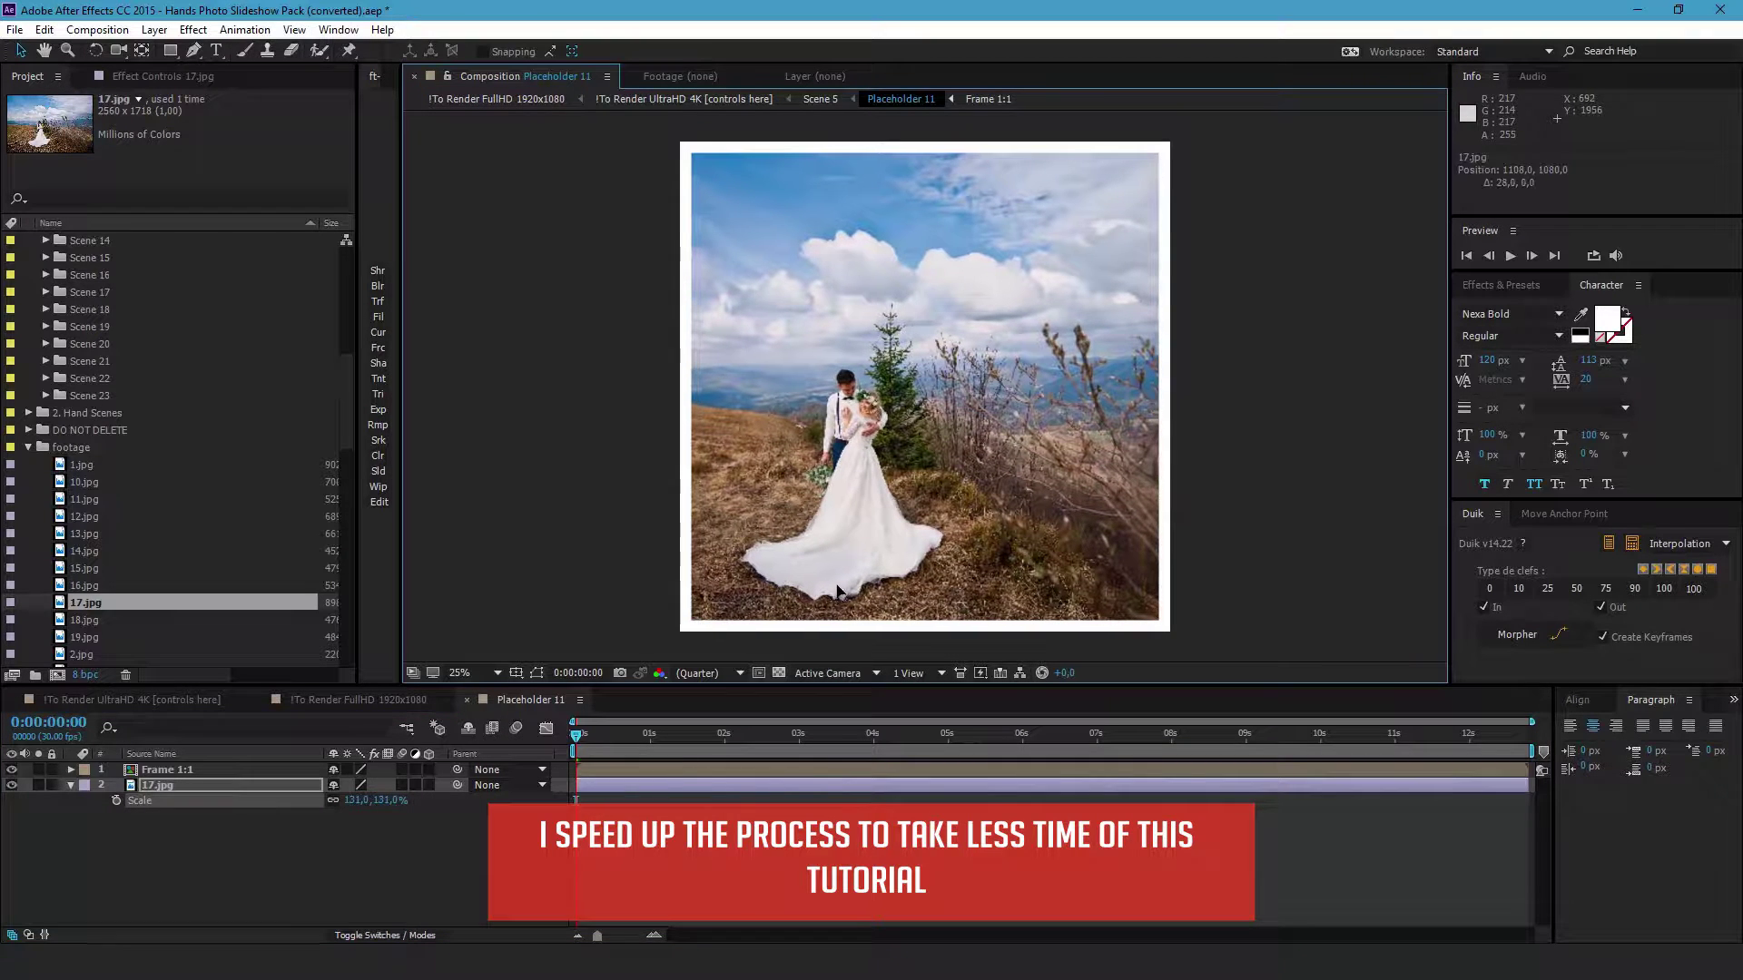
{"action": "left_click", "coordinate": [466, 700]}
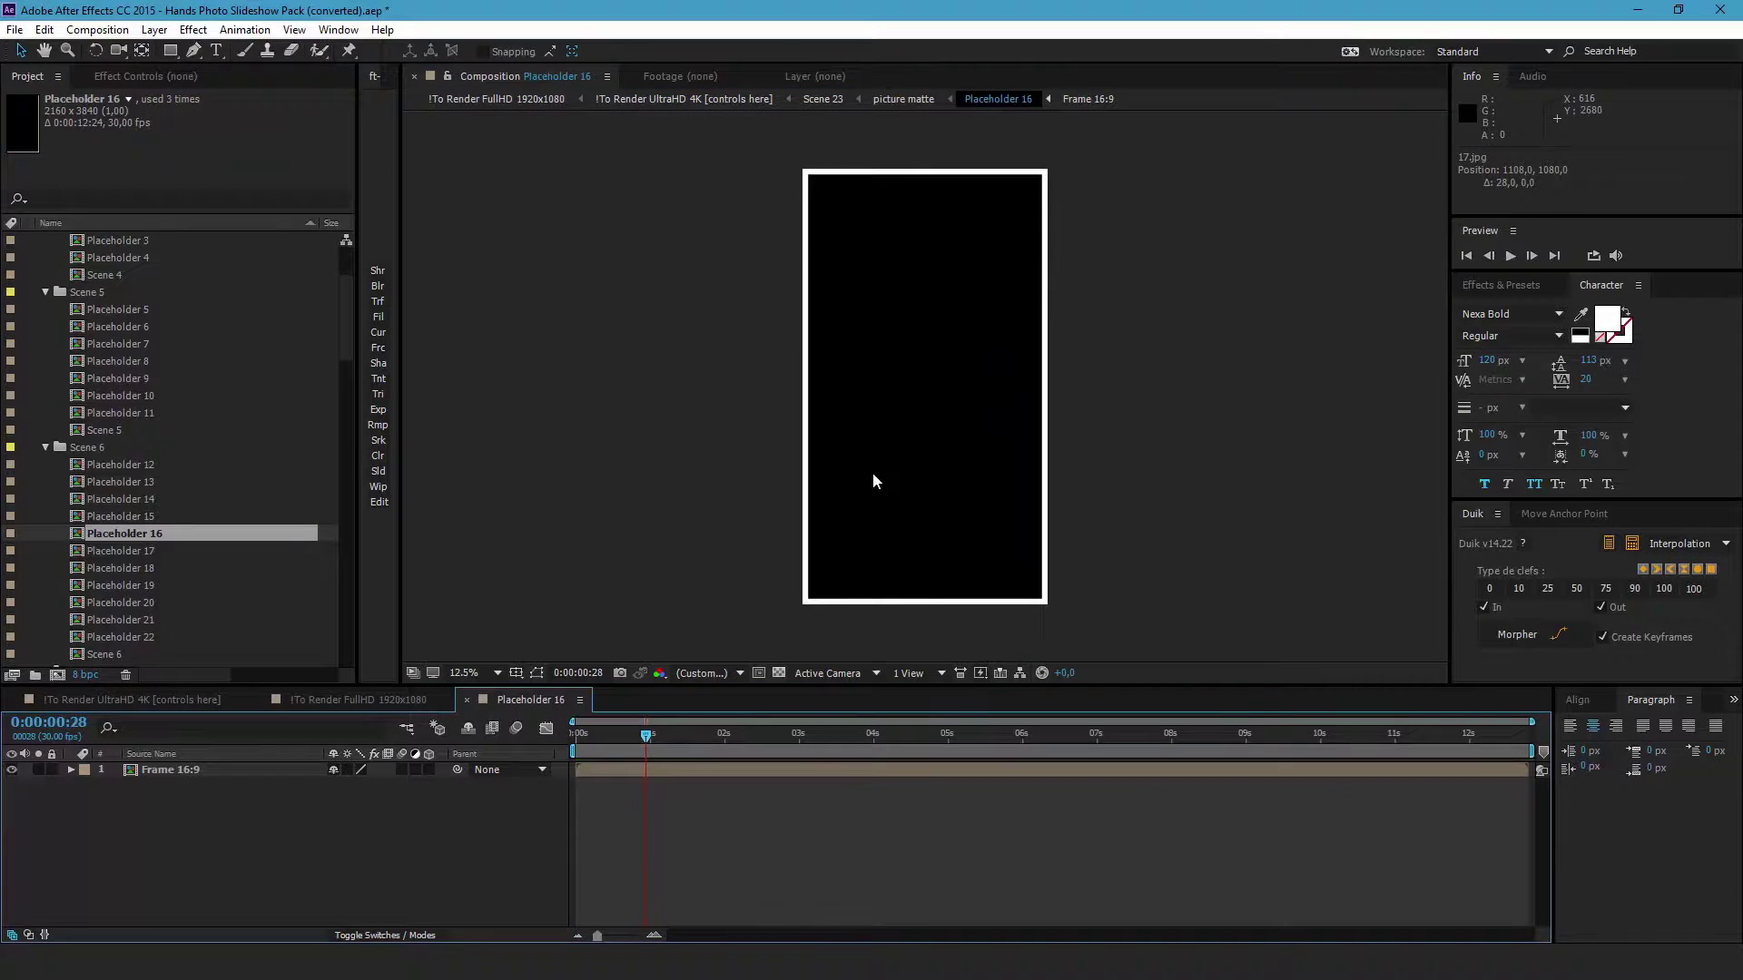
Add 22.jpg to Placeholder 16, scale it up, and shift the bride photo left and up
{"action": "scroll", "coordinate": [210, 636], "scroll_direction": "down", "scroll_amount": 15}
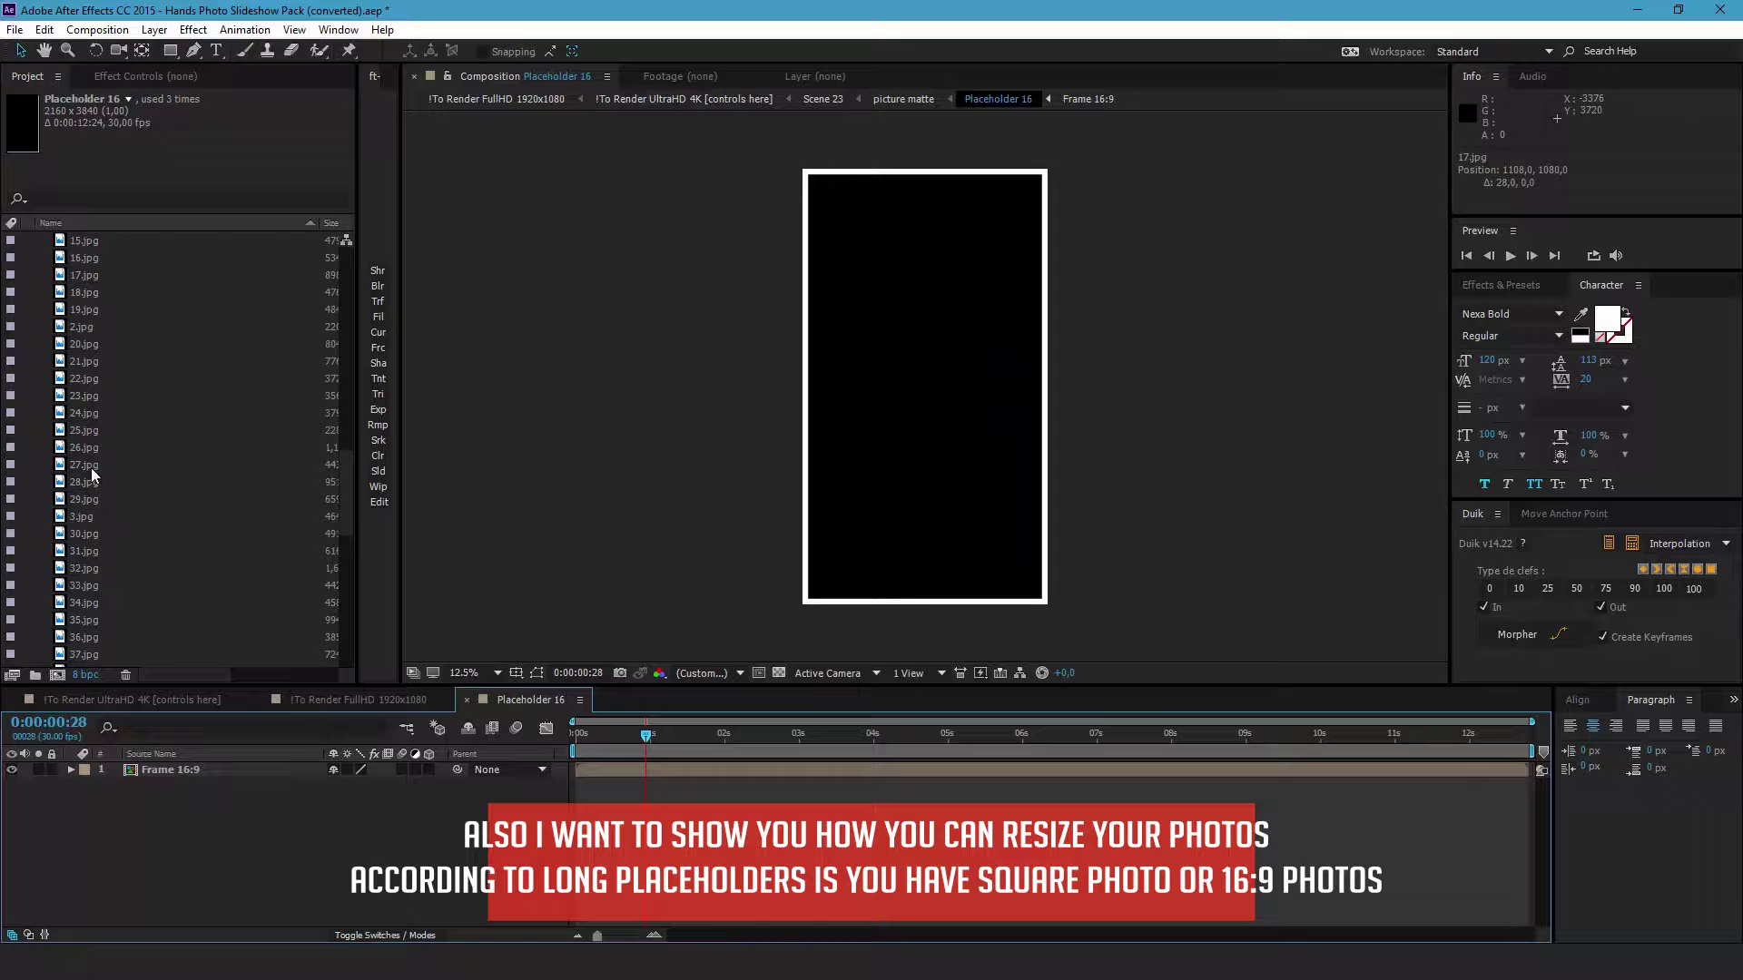
{"action": "left_click", "coordinate": [96, 466]}
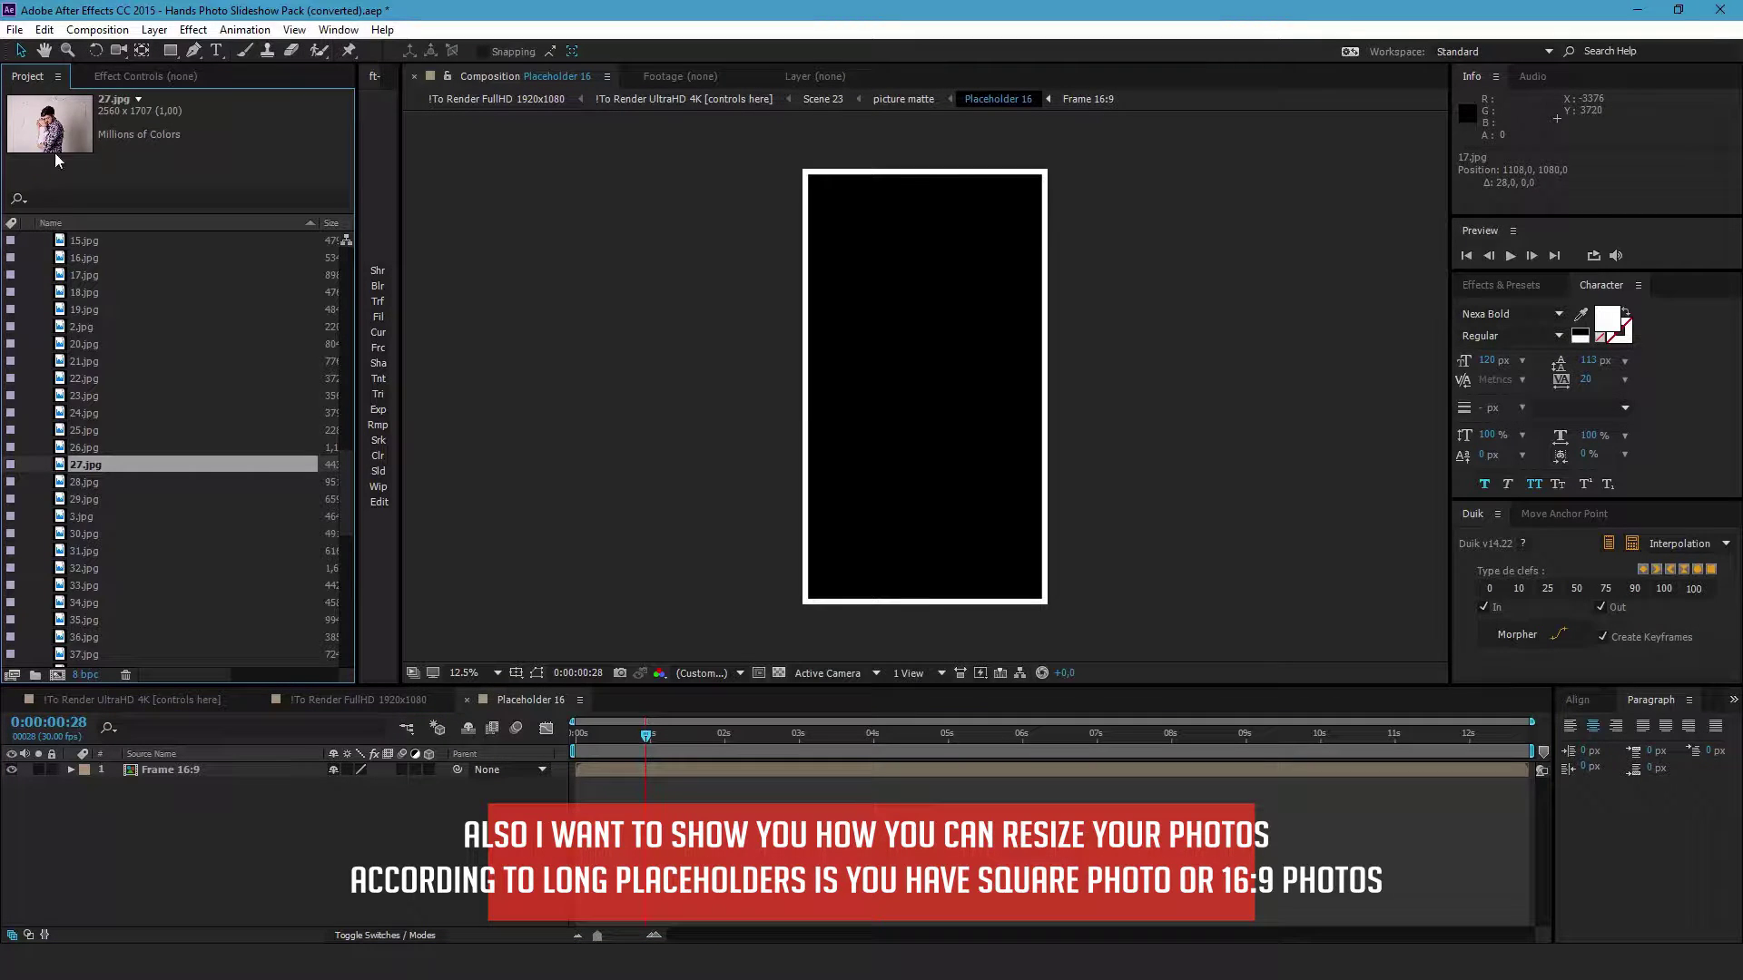
{"action": "left_click", "coordinate": [100, 380]}
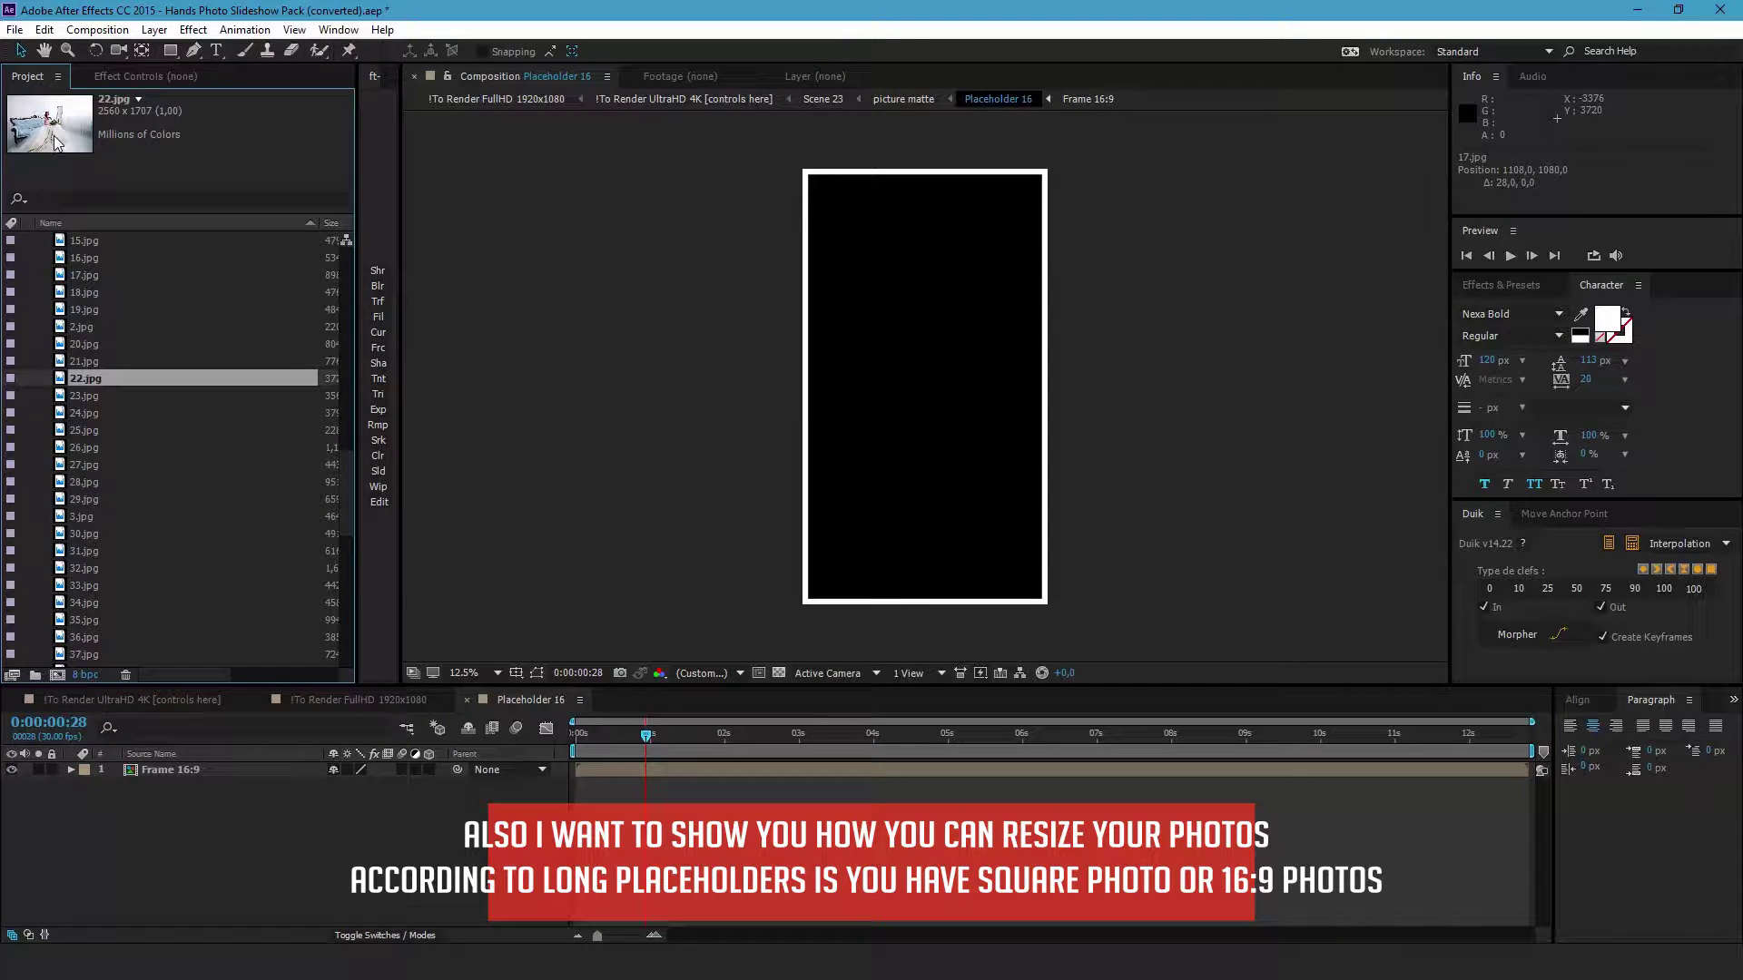
{"action": "left_click_drag", "start_coordinate": [54, 143], "coordinate": [485, 802]}
{"action": "key", "text": "s"}
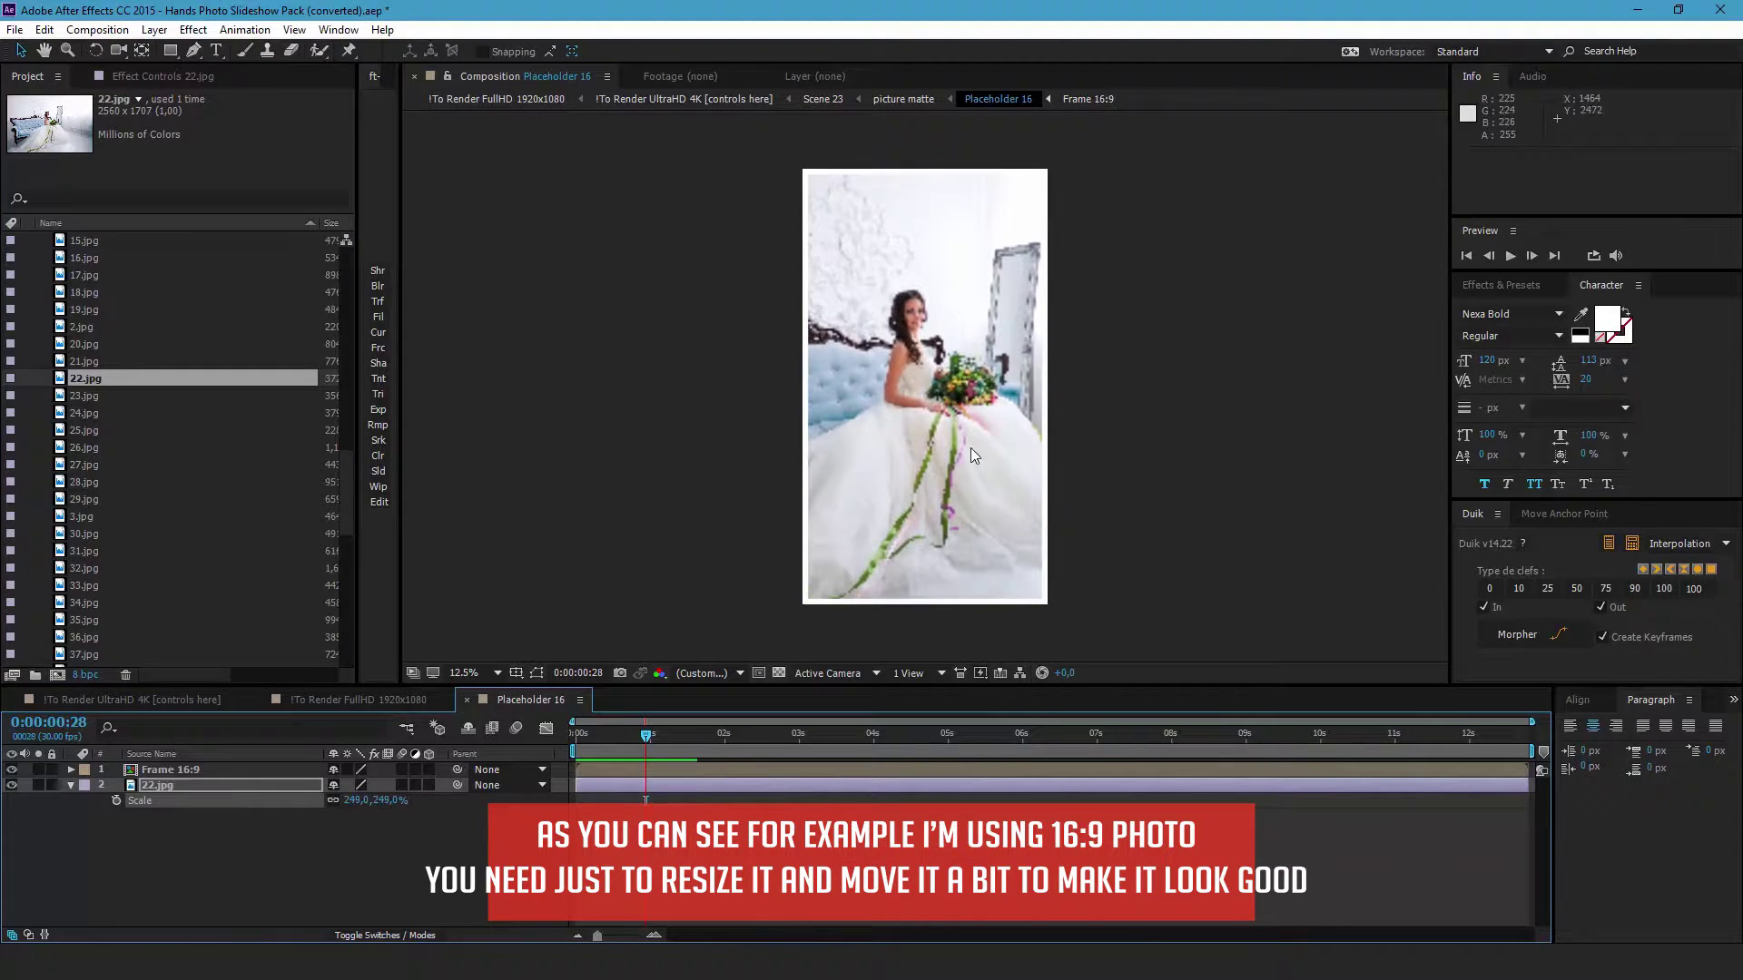
{"action": "left_click_drag", "start_coordinate": [971, 448], "coordinate": [940, 447]}
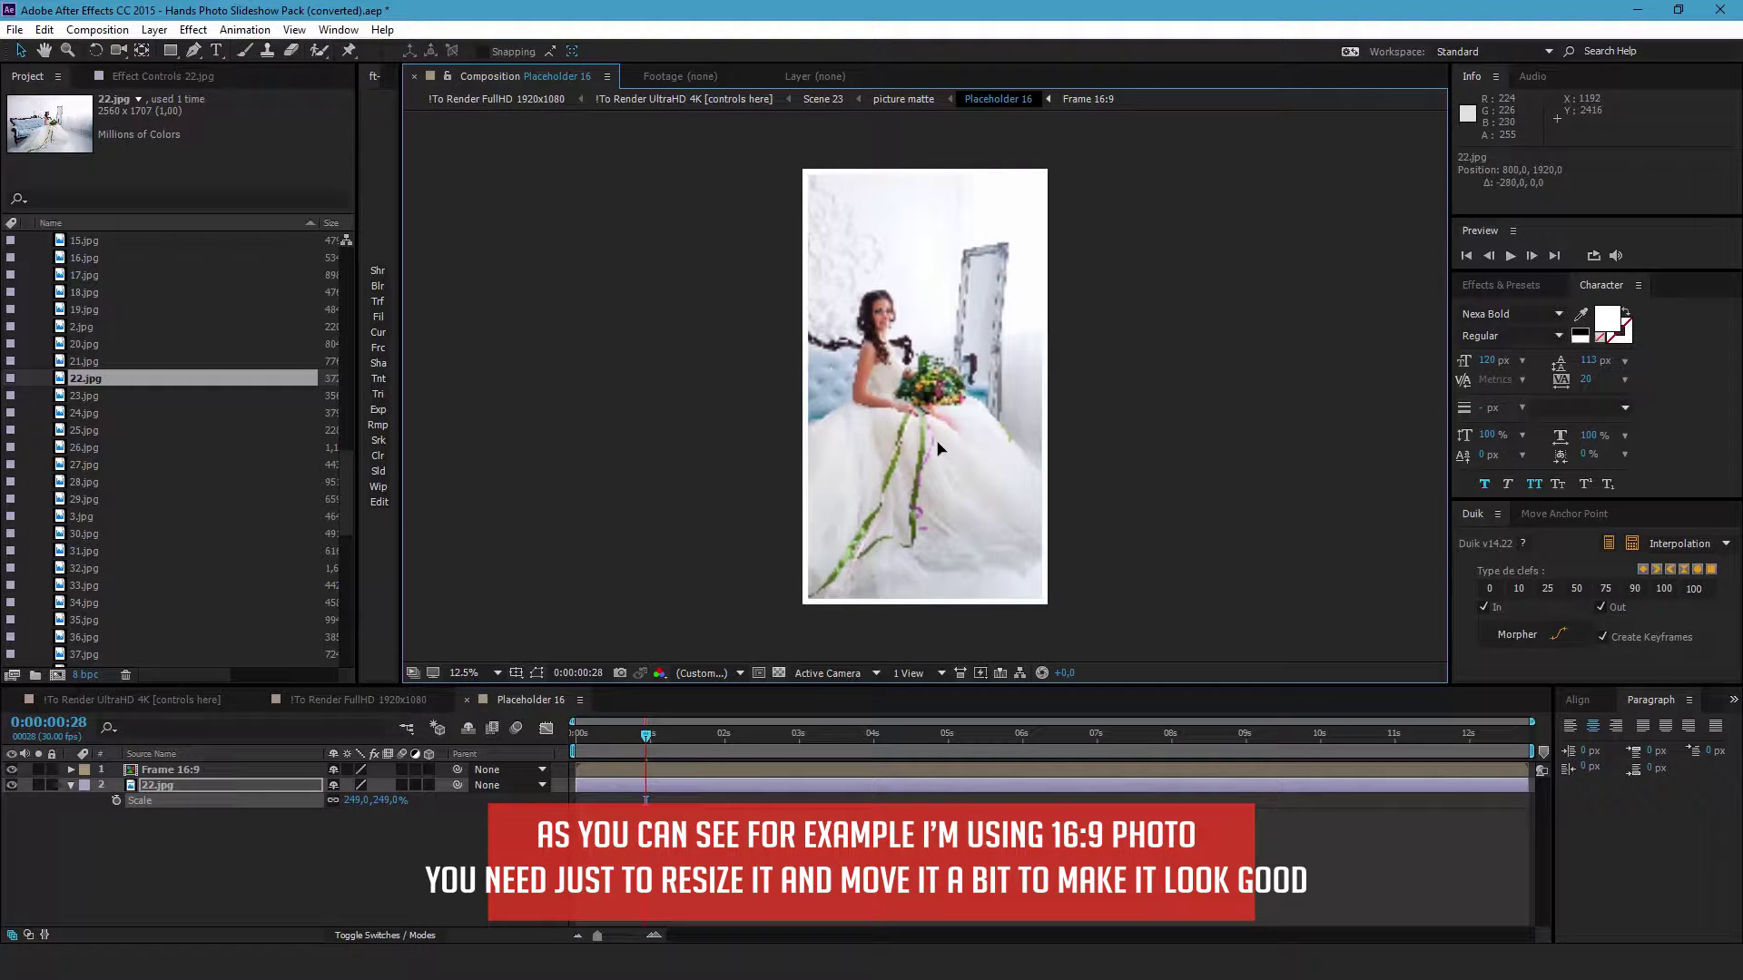
{"action": "left_click_drag", "start_coordinate": [1012, 494], "coordinate": [1011, 471]}
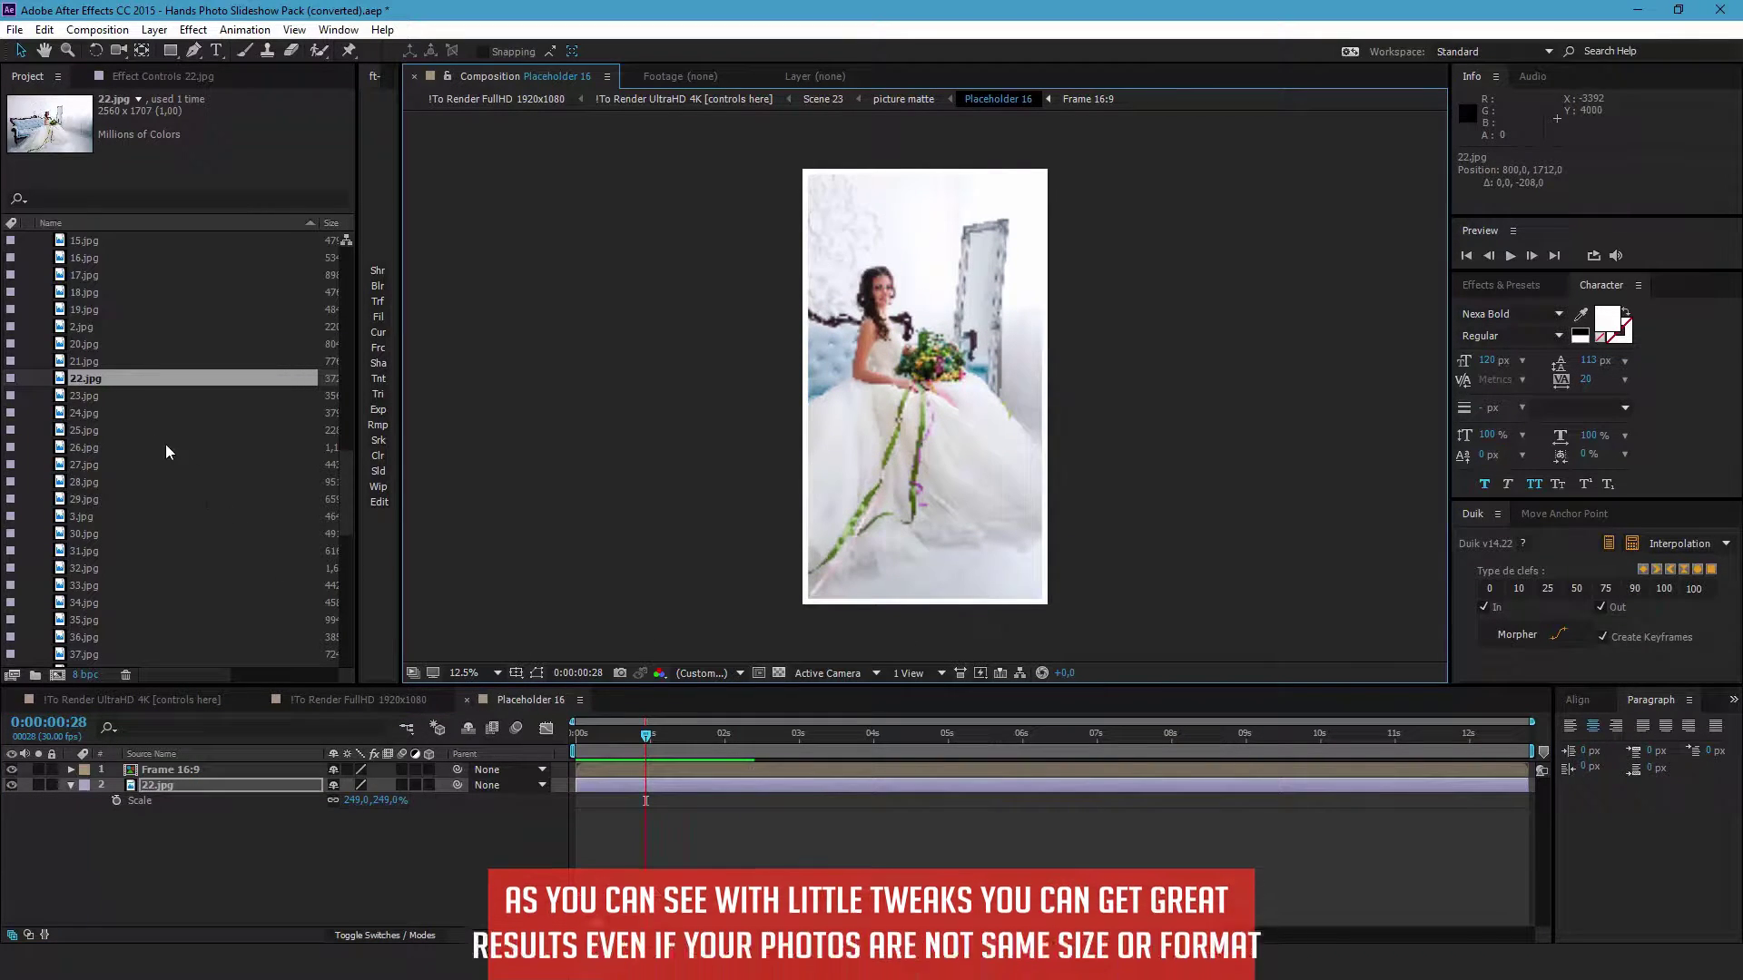
Add 24.jpg above 22.jpg at about 228%, shift it right, and preview the placeholder
{"action": "left_click", "coordinate": [105, 397]}
{"action": "left_click", "coordinate": [97, 413]}
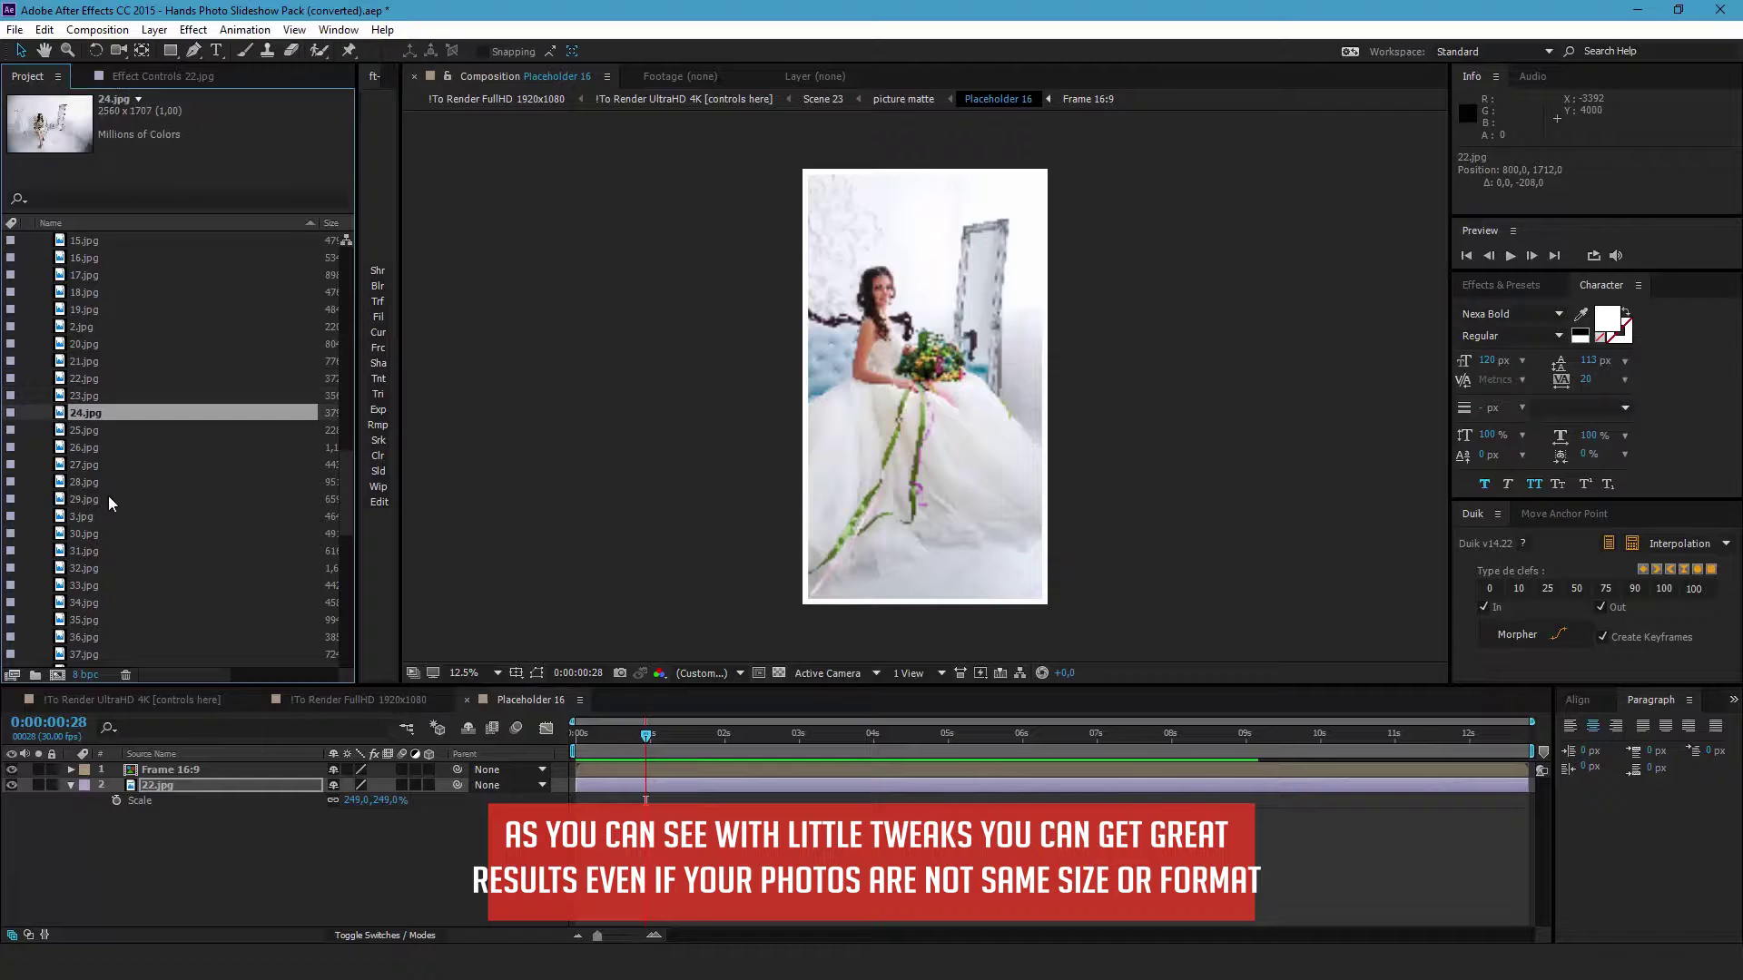
{"action": "key", "text": "ctrl+/"}
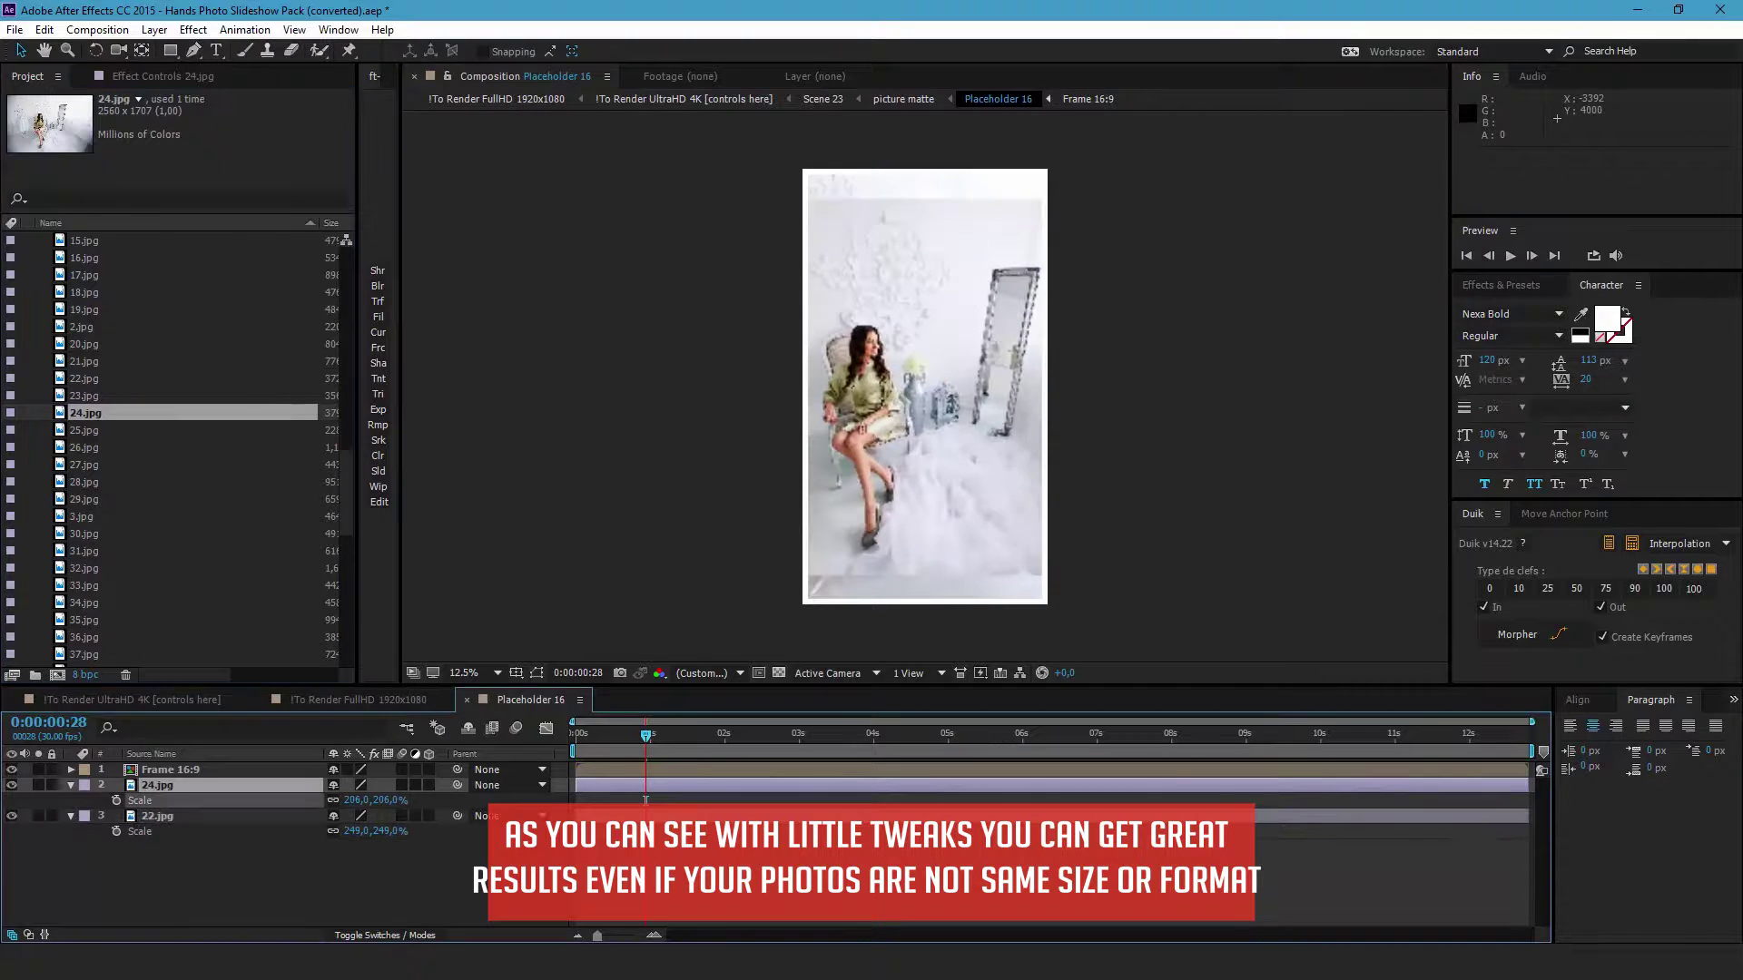
{"action": "left_click_drag", "start_coordinate": [359, 800], "coordinate": [348, 800]}
{"action": "left_click_drag", "start_coordinate": [964, 525], "coordinate": [981, 524]}
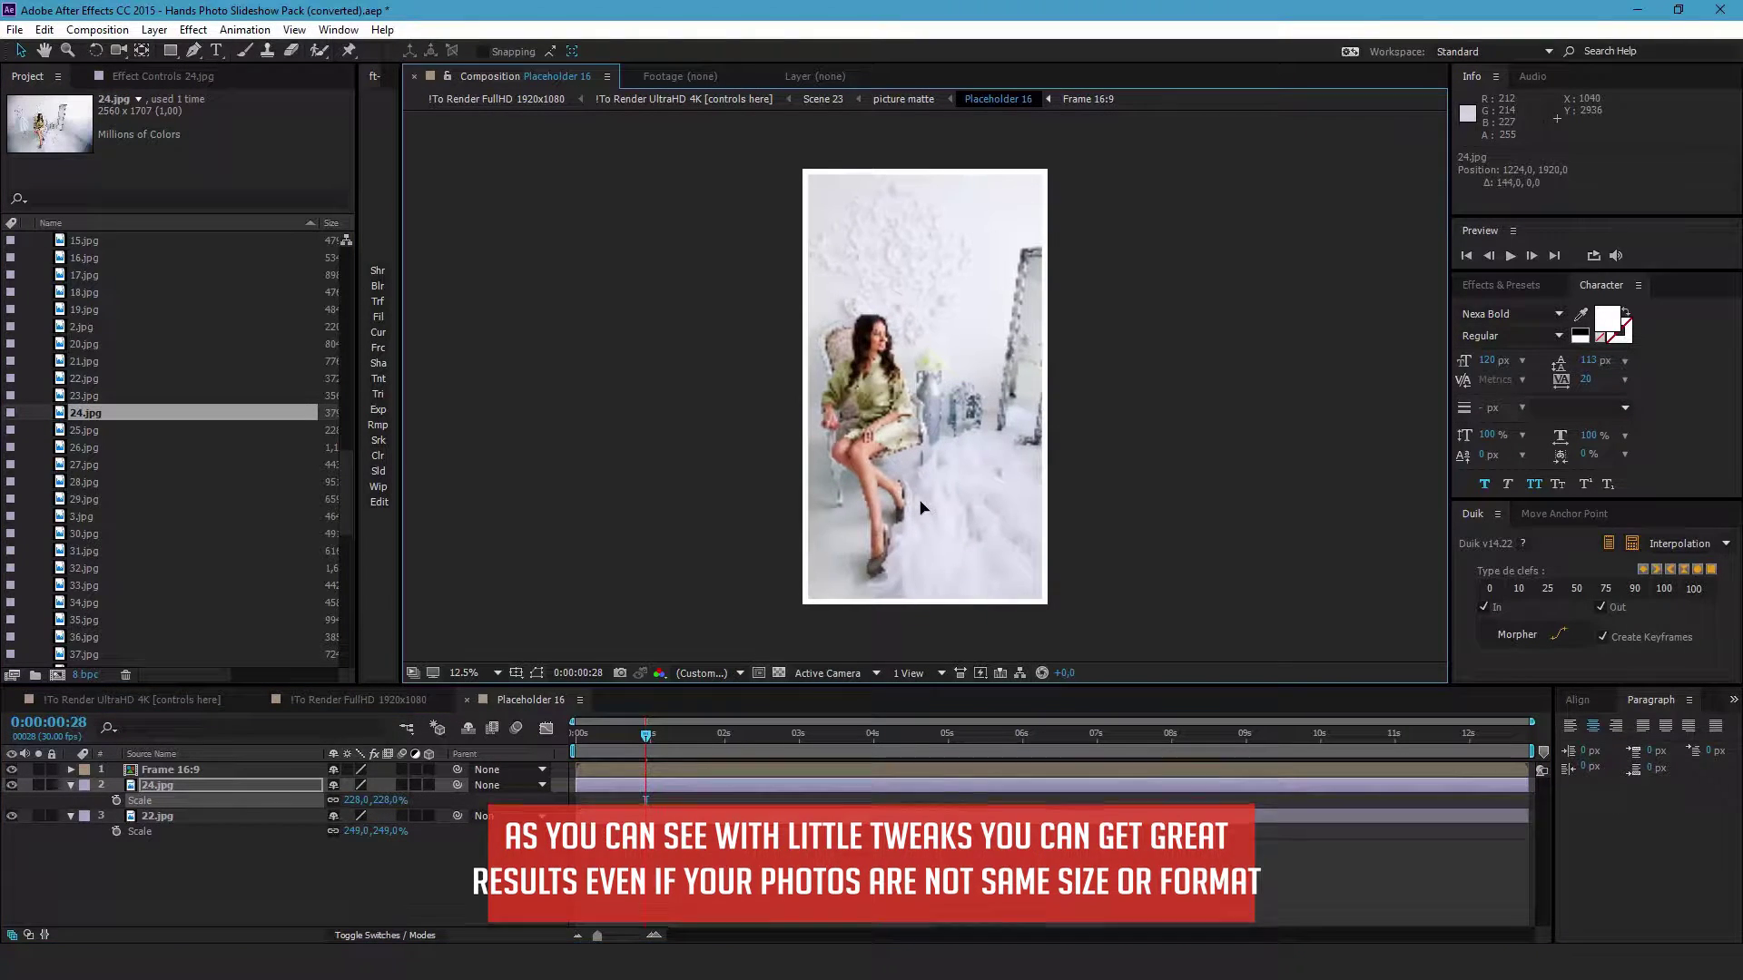
{"action": "key", "text": "space"}
{"action": "left_click", "coordinate": [281, 907]}
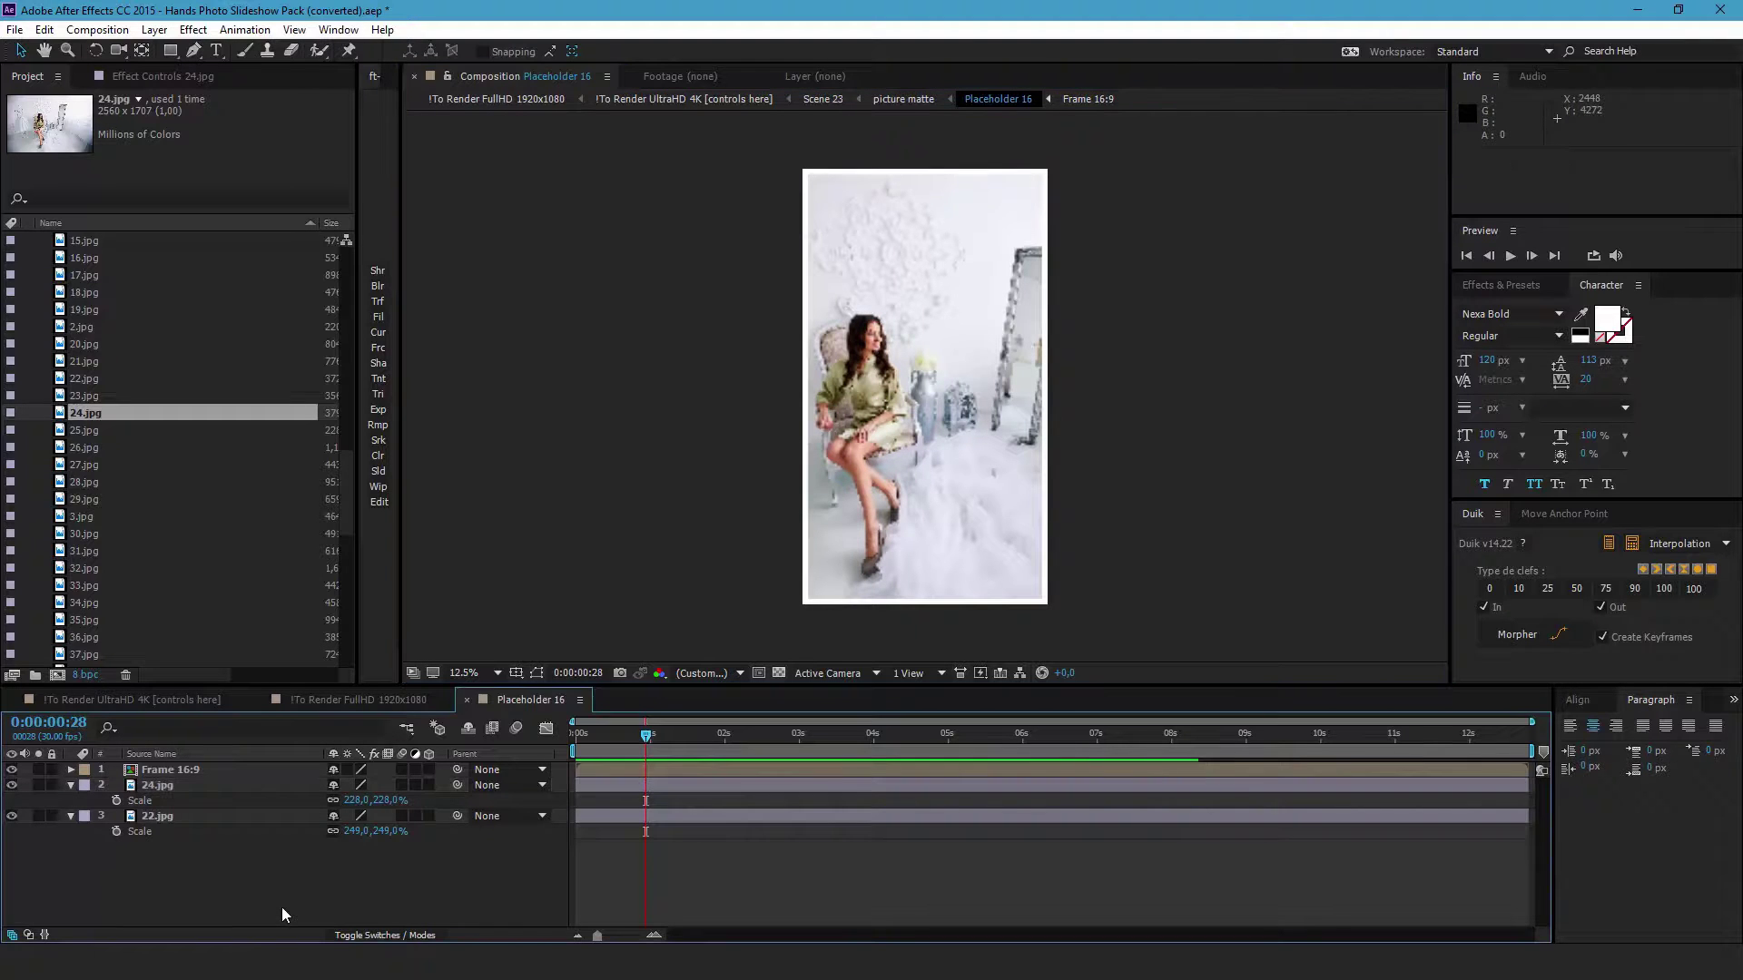
In the 4K render composition, go to the photo collage and show CONTROL LAYER's effect settings
{"action": "left_click", "coordinate": [132, 700]}
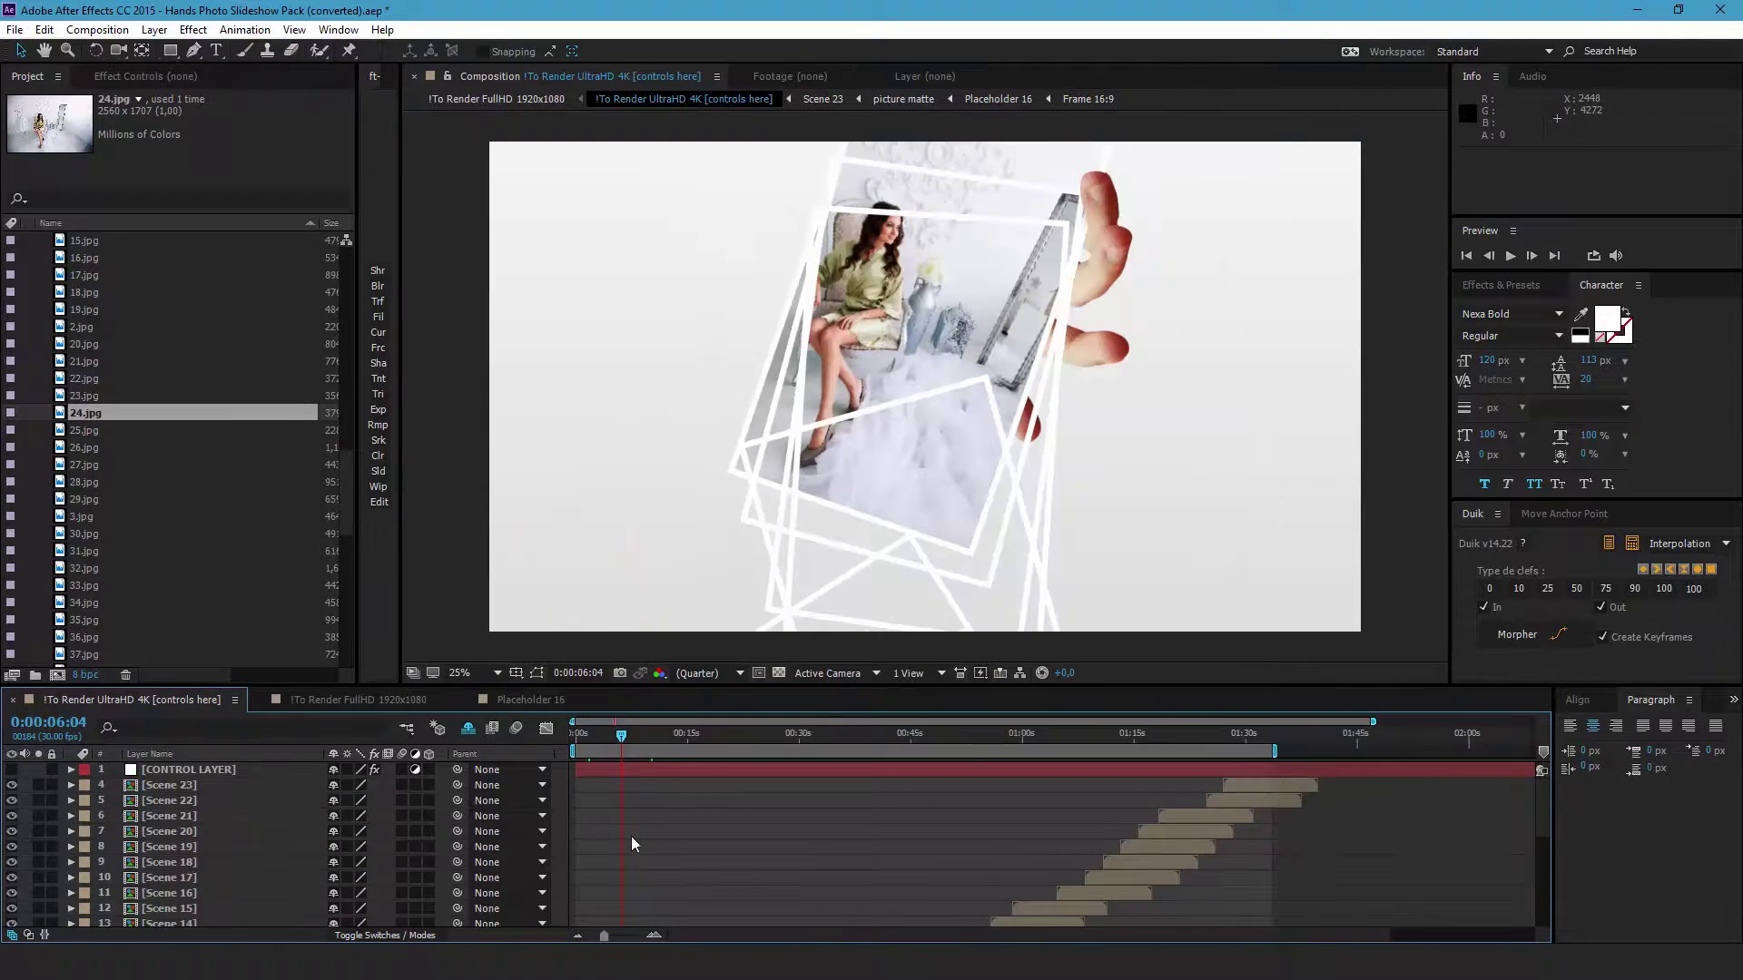
{"action": "left_click_drag", "start_coordinate": [623, 734], "coordinate": [670, 764]}
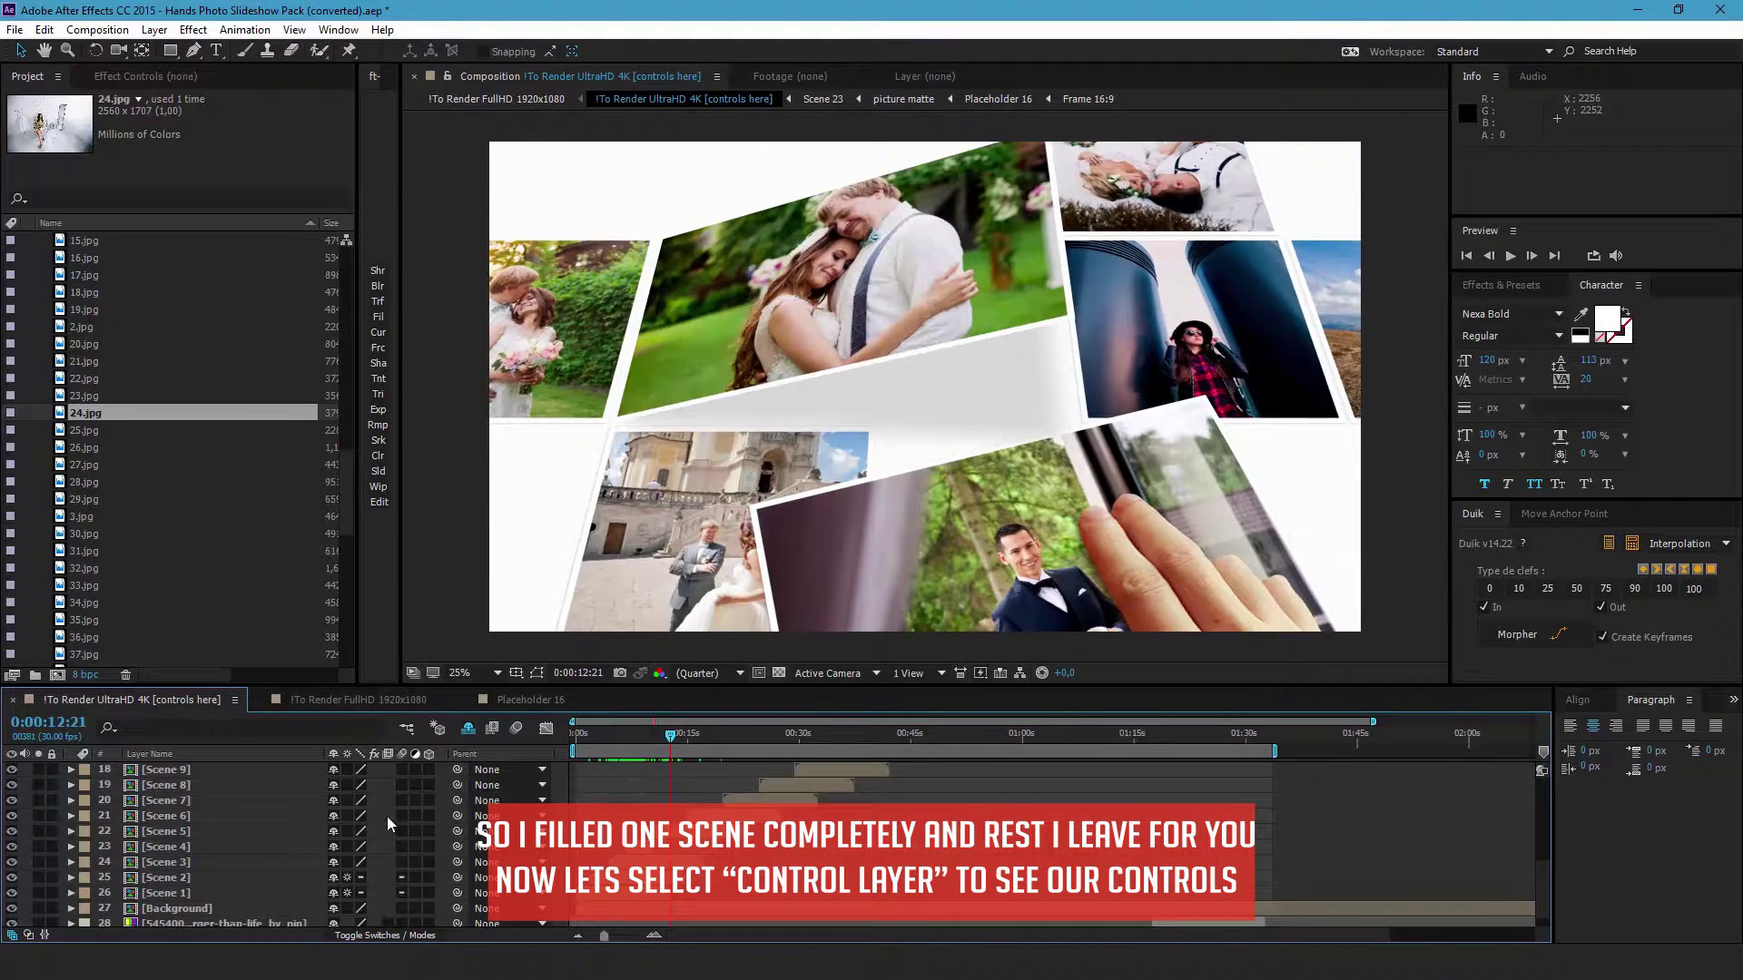
{"action": "scroll", "coordinate": [188, 848], "scroll_direction": "down", "scroll_amount": 3}
{"action": "scroll", "coordinate": [188, 844], "scroll_direction": "up", "scroll_amount": 3}
{"action": "left_click", "coordinate": [127, 770]}
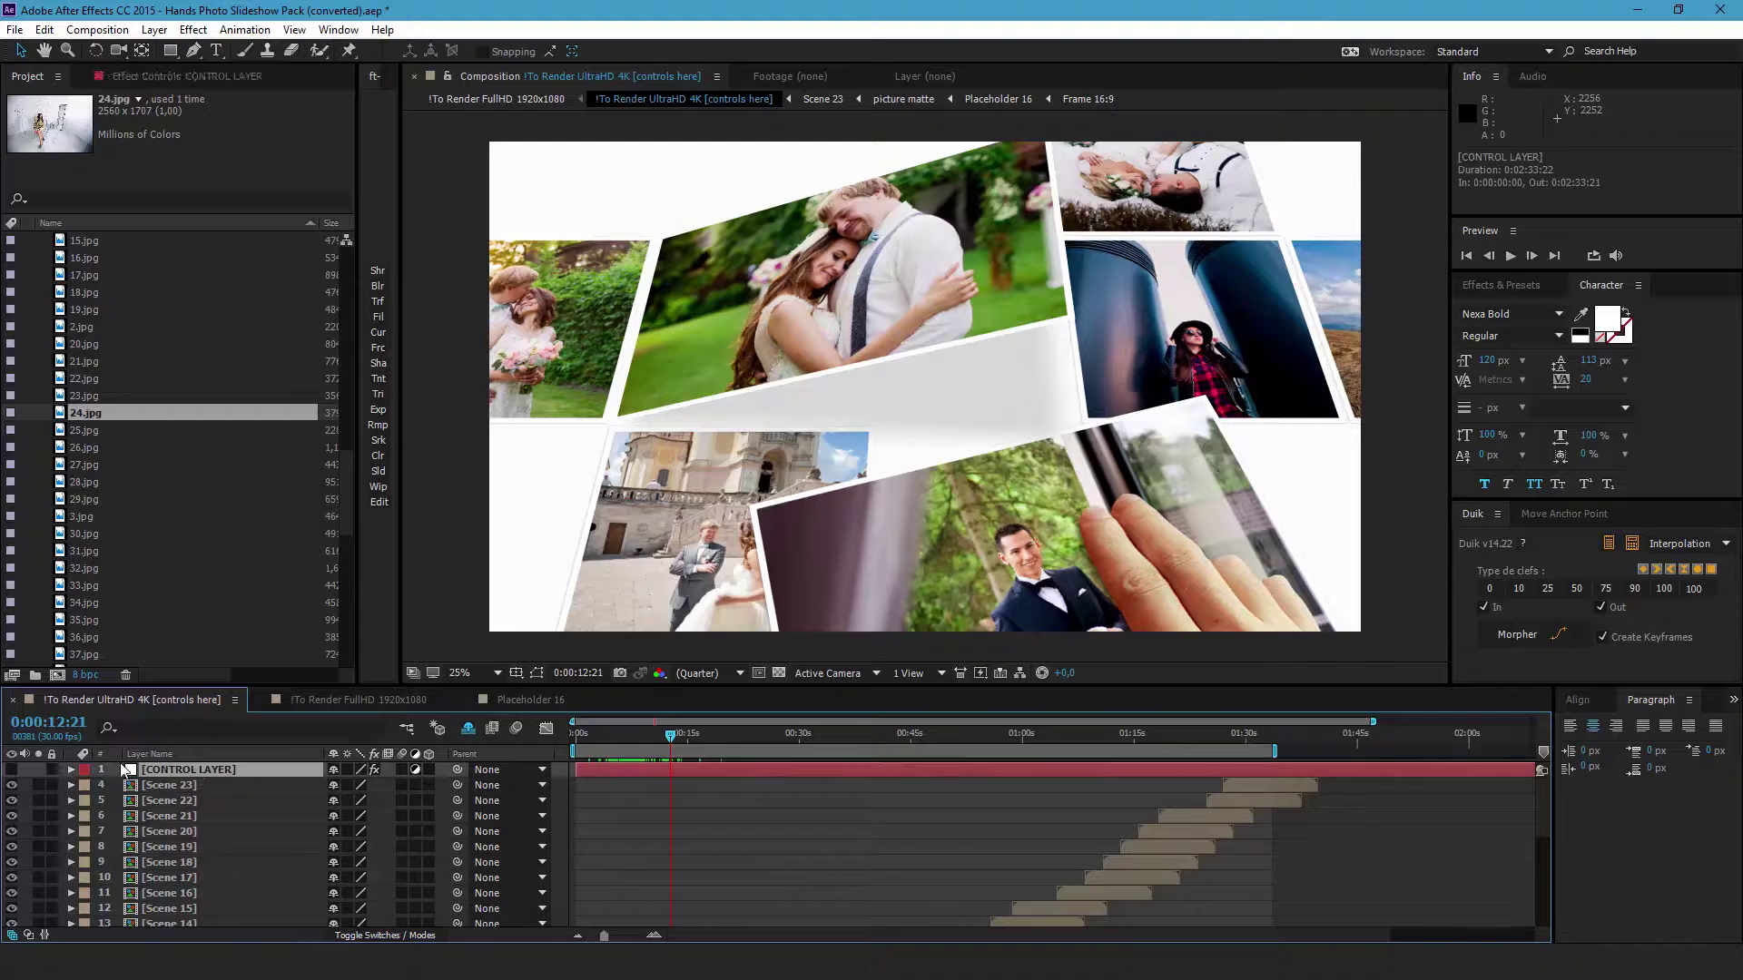
{"action": "left_click", "coordinate": [166, 77]}
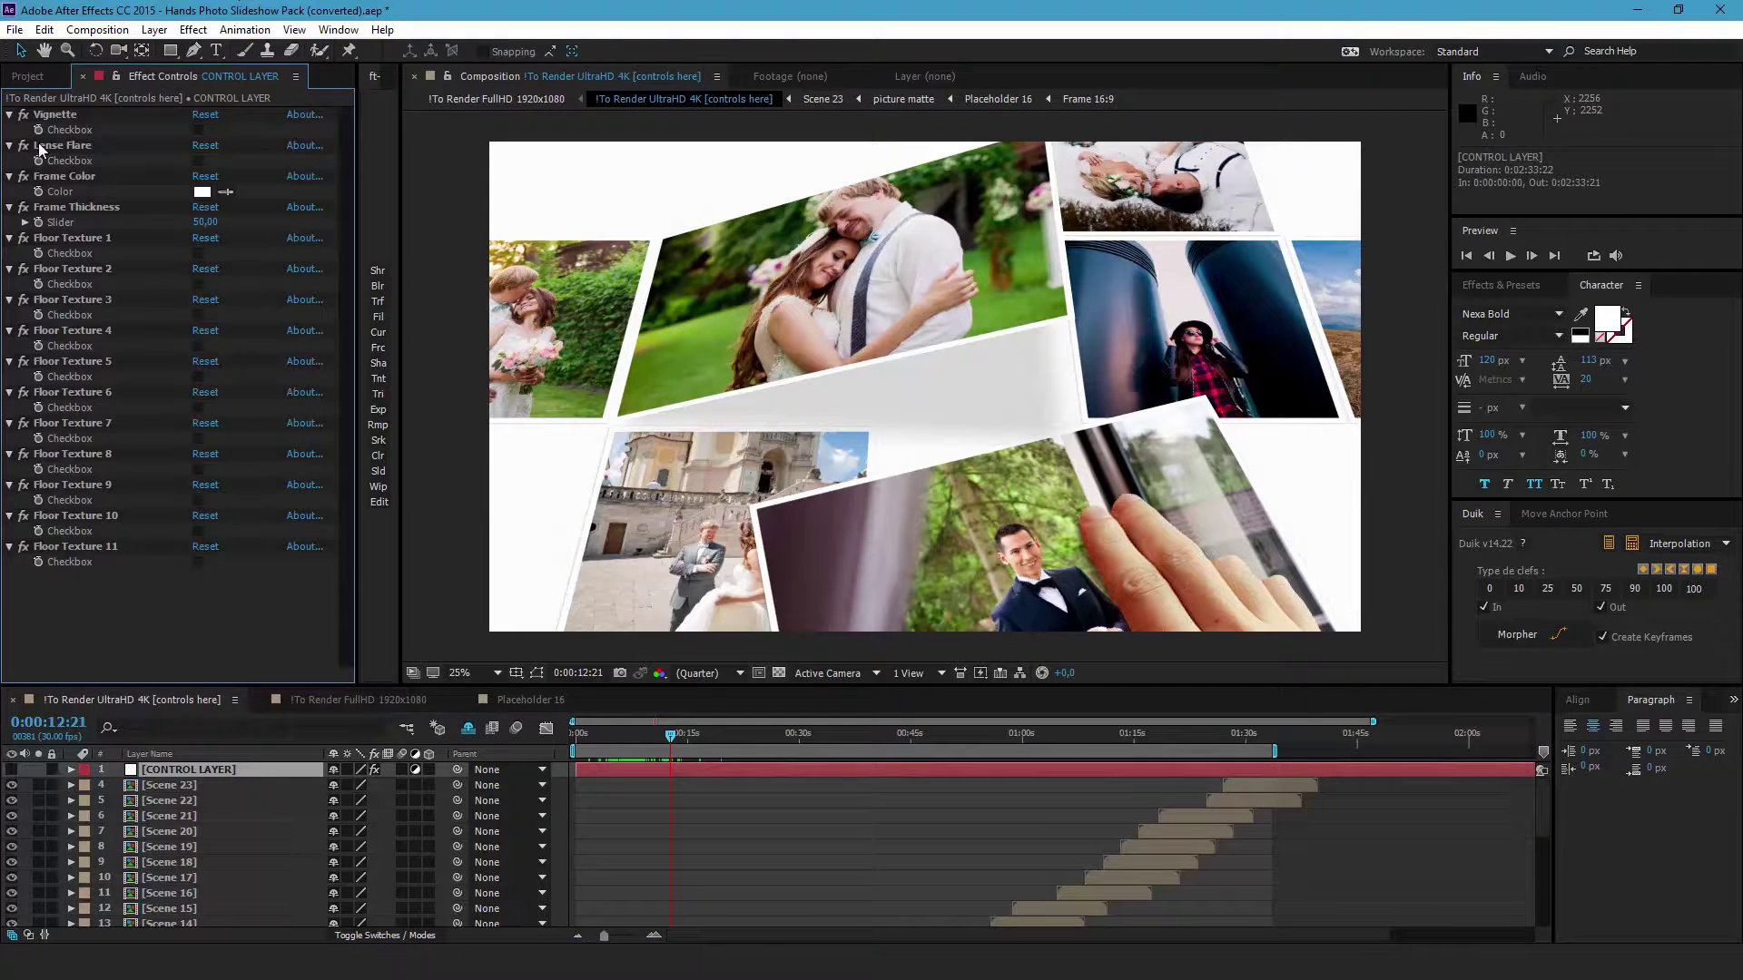
Compare Vignette on and off, leave it off, and enable Lense Flare
{"action": "left_click", "coordinate": [199, 132]}
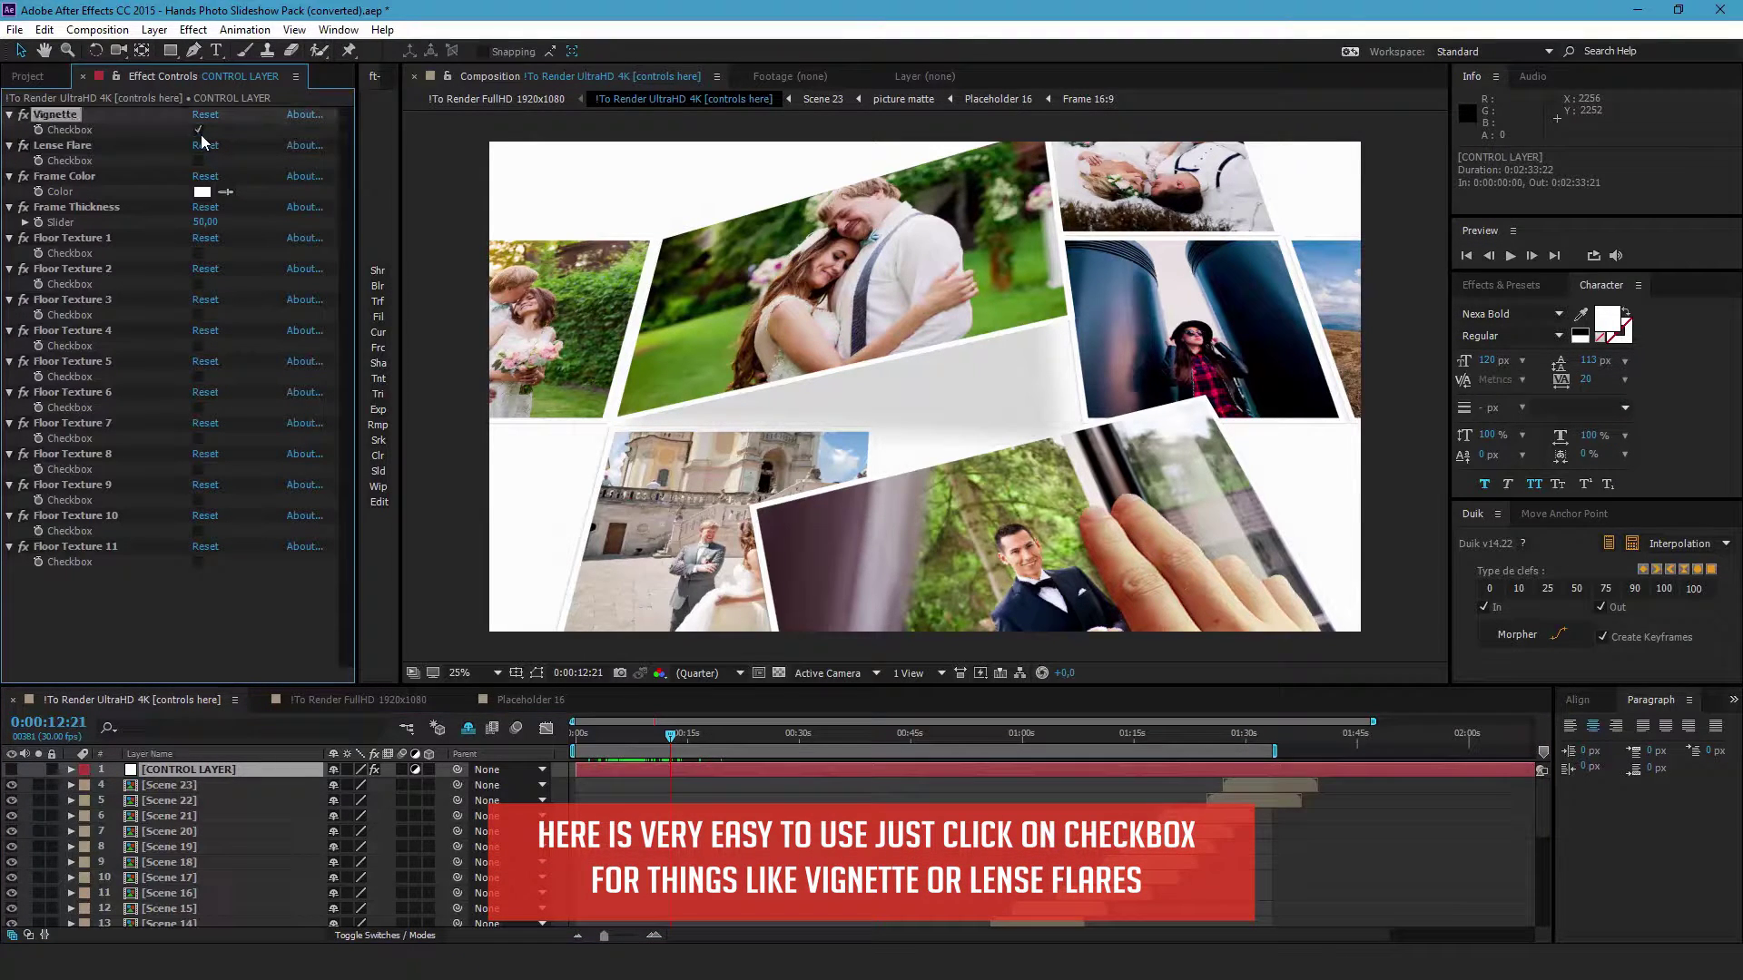
{"action": "left_click", "coordinate": [199, 131]}
{"action": "left_click", "coordinate": [199, 131]}
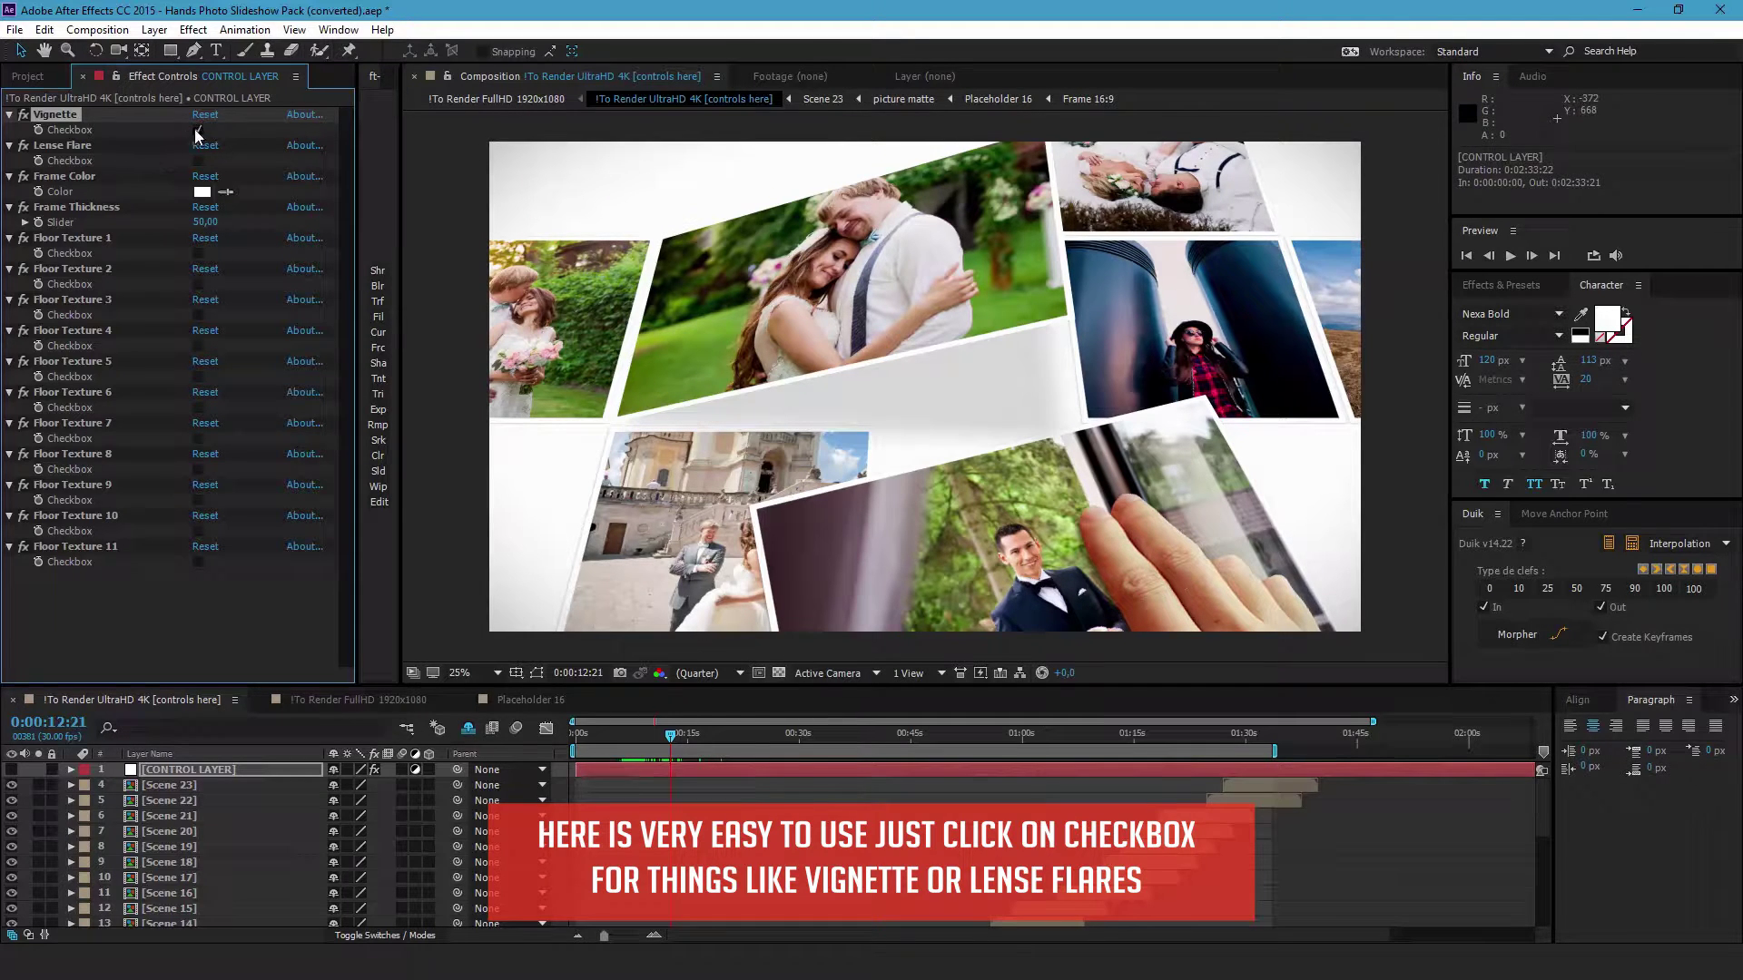
{"action": "left_click", "coordinate": [198, 130]}
{"action": "left_click", "coordinate": [198, 160]}
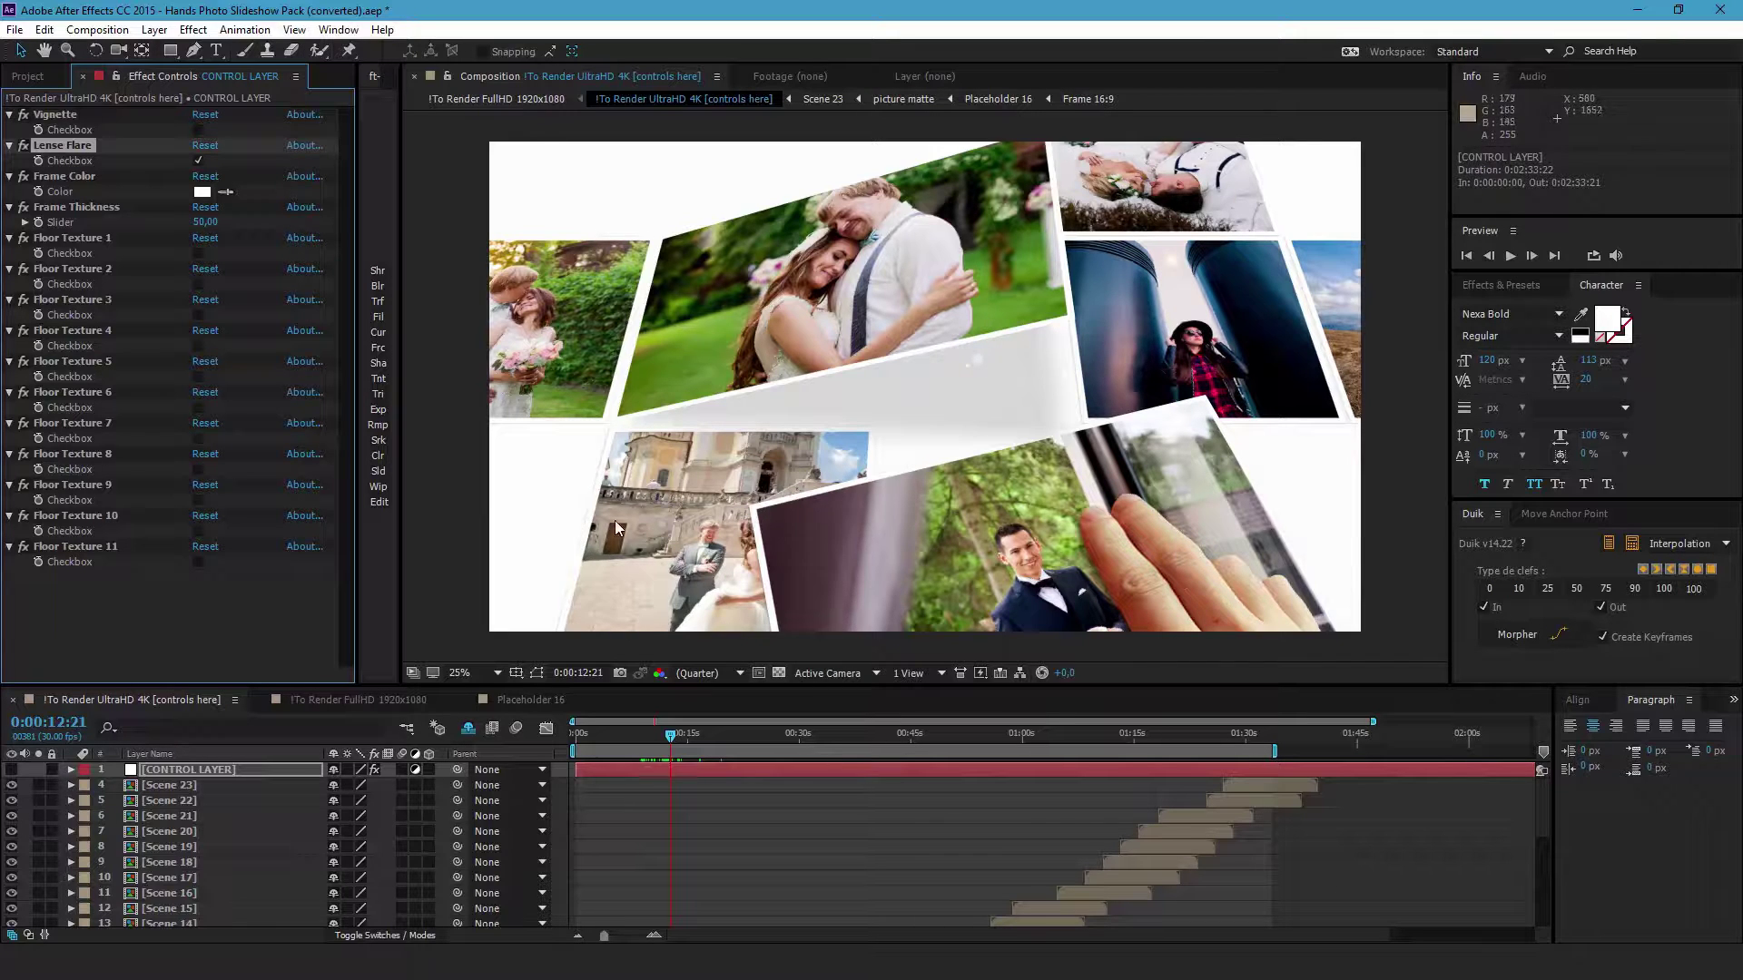
Try a dark grey frame colour, discard it, and set Frame Thickness to 0
{"action": "left_click", "coordinate": [203, 191]}
{"action": "left_click", "coordinate": [110, 676]}
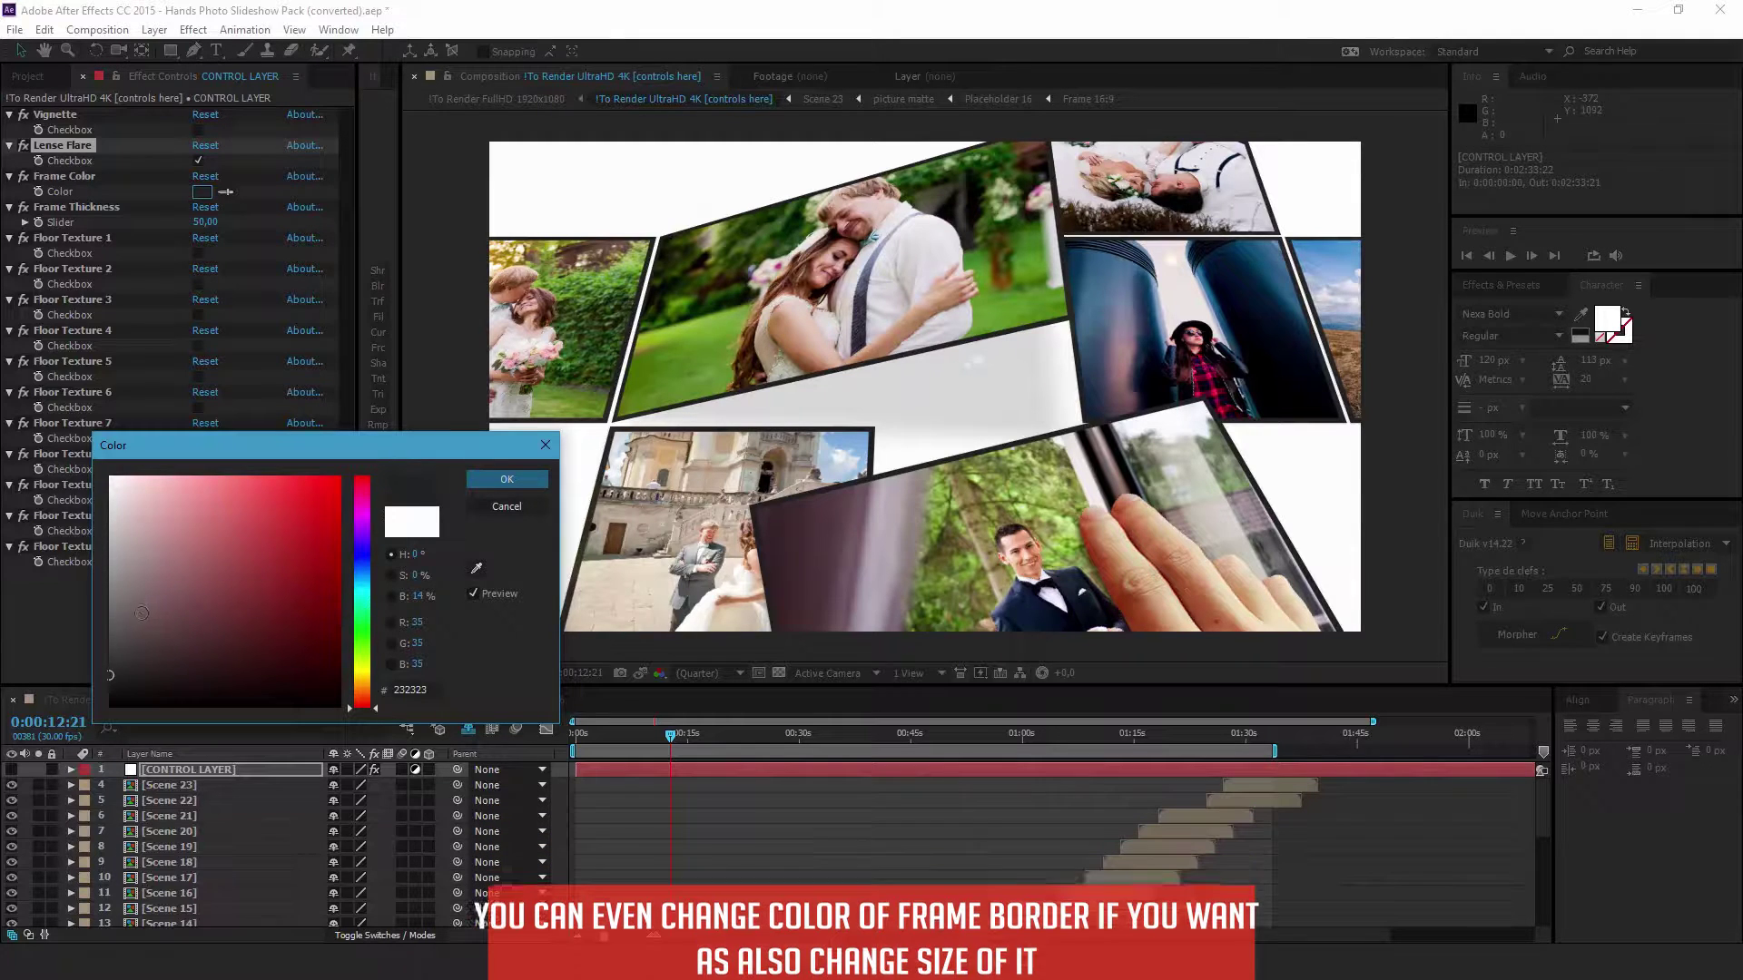
{"action": "left_click", "coordinate": [505, 505]}
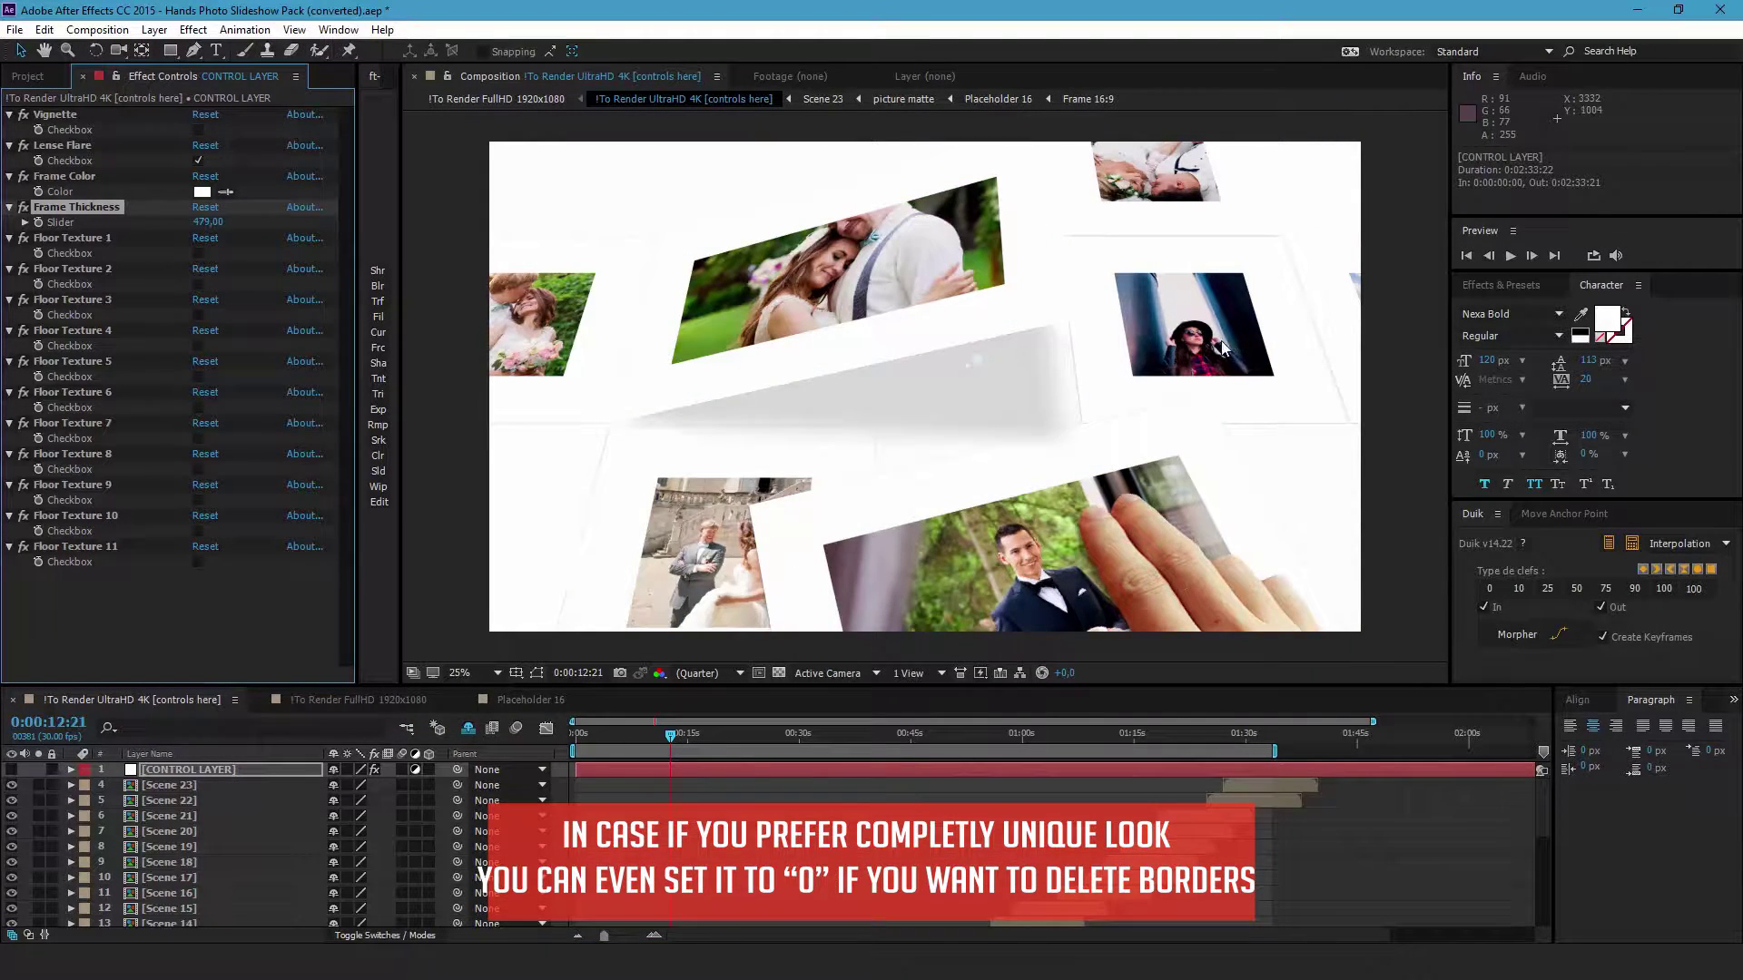
{"action": "left_click", "coordinate": [208, 222]}
{"action": "type", "text": "0"}
{"action": "key", "text": "Return"}
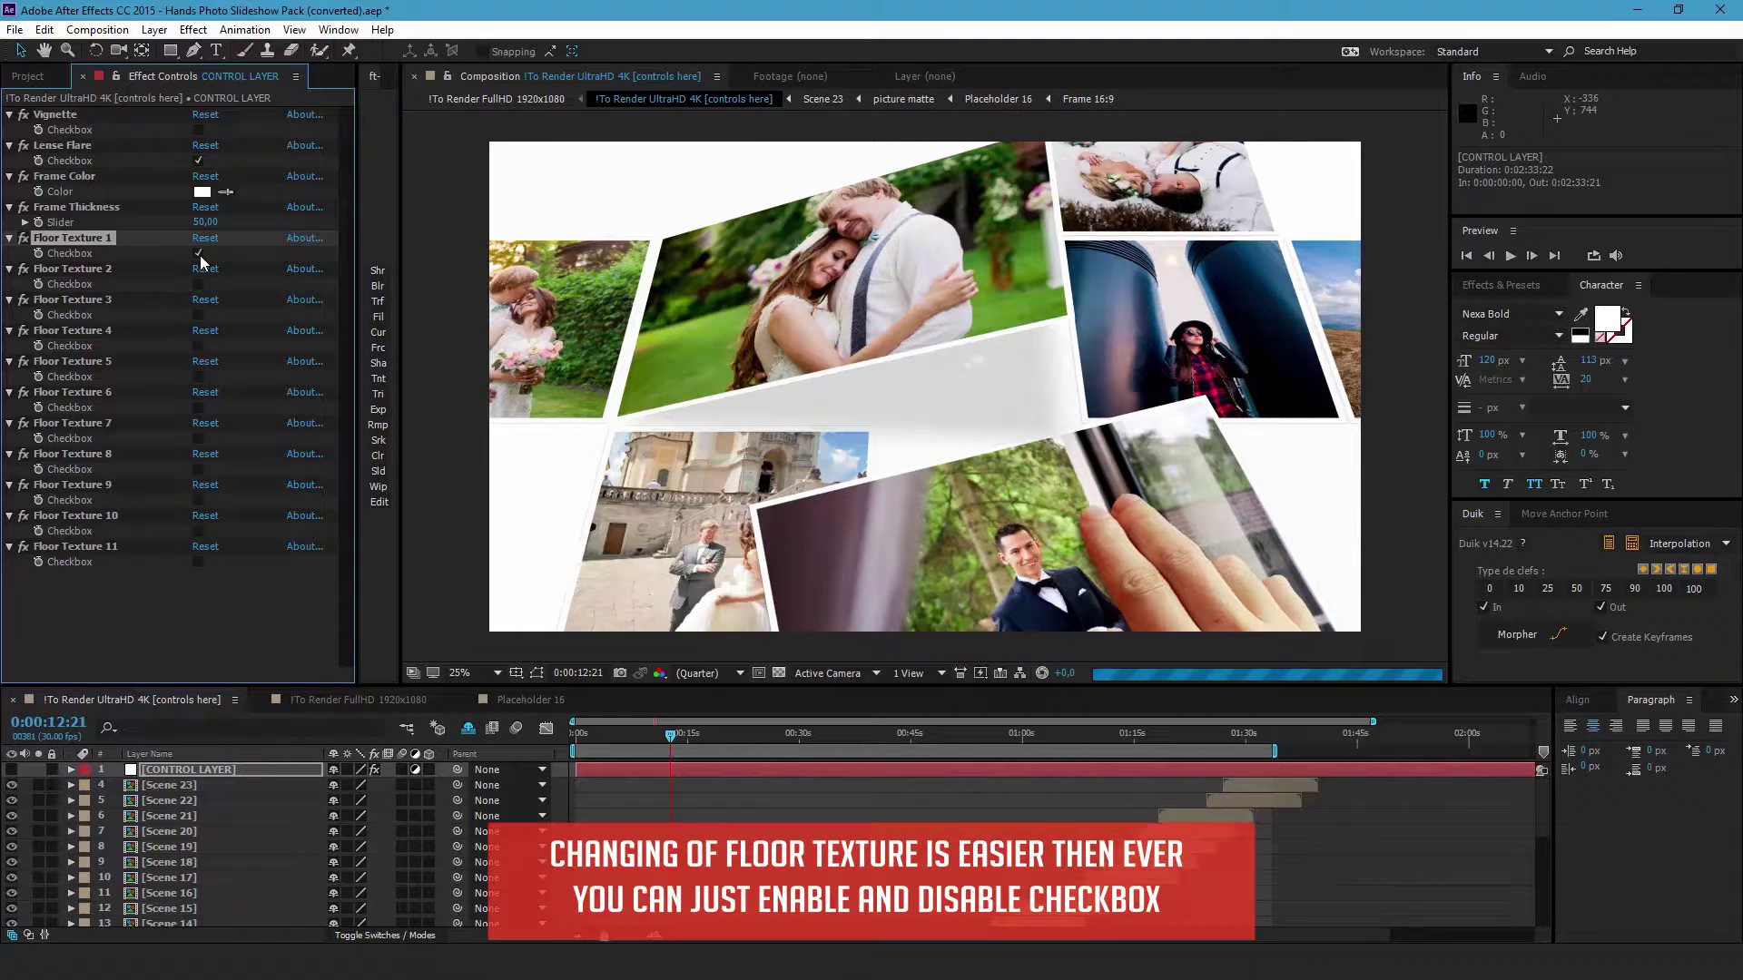
Turn off Lense Flare and try Floor Textures 1, 4 and 5, unchecking each
{"action": "left_click", "coordinate": [198, 253]}
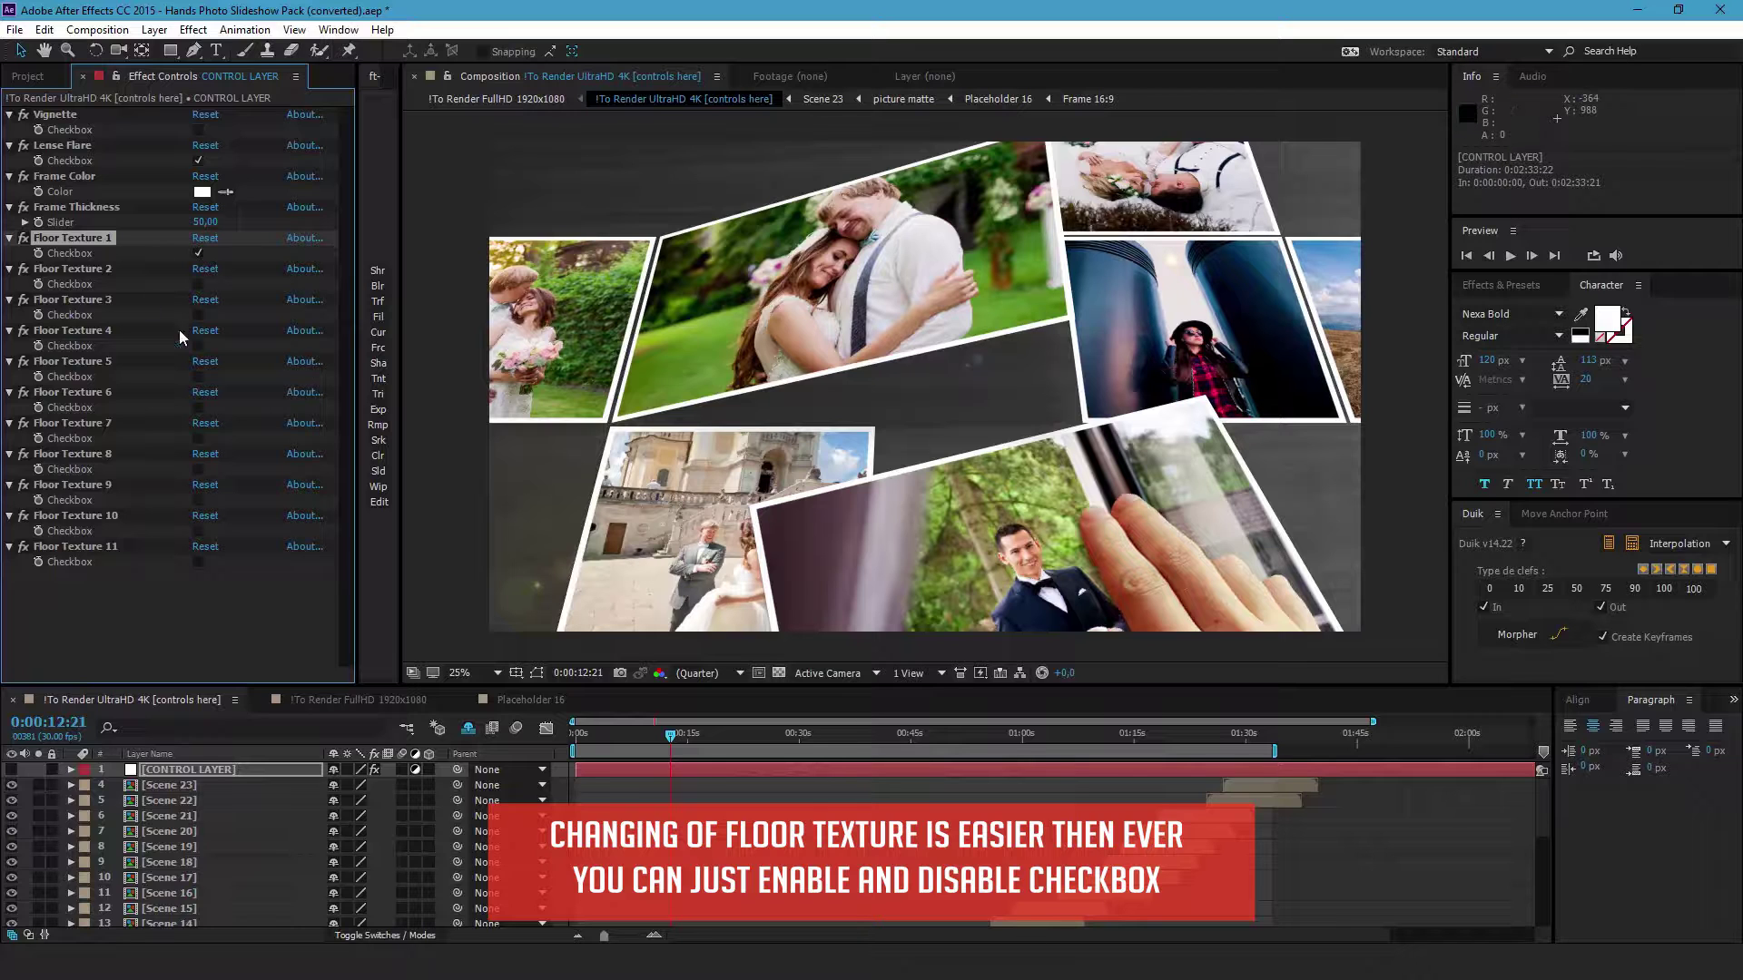
{"action": "left_click", "coordinate": [195, 159]}
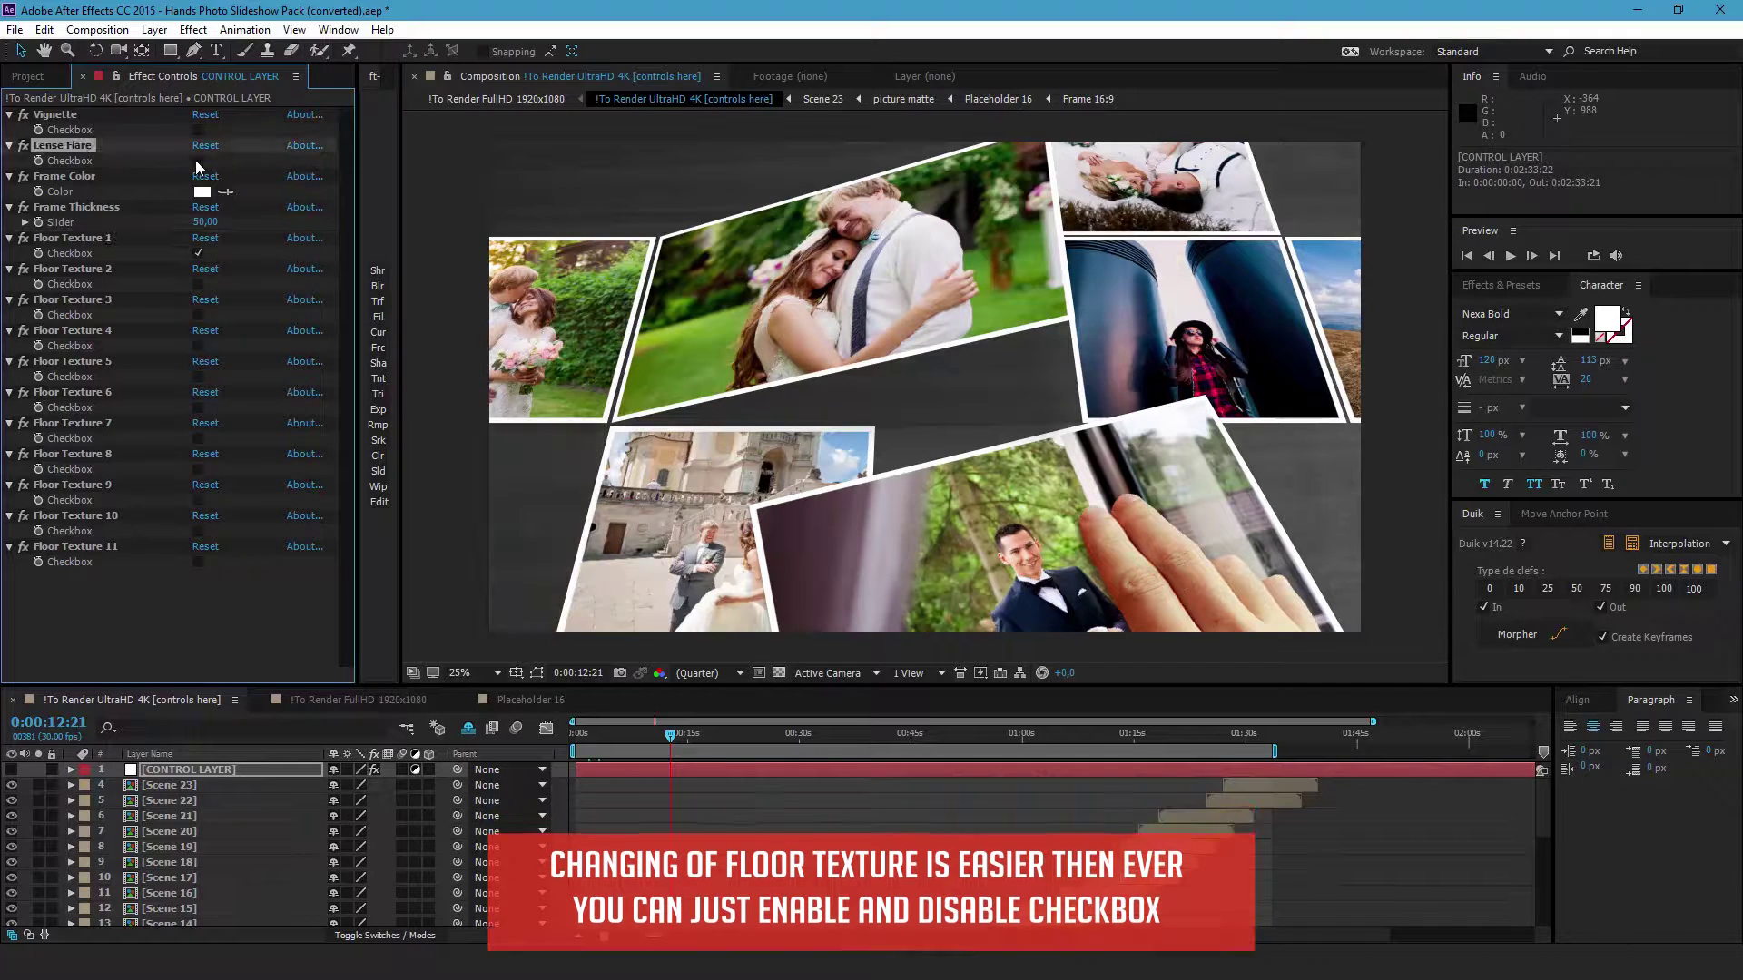
{"action": "left_click", "coordinate": [198, 315]}
{"action": "left_click", "coordinate": [198, 346]}
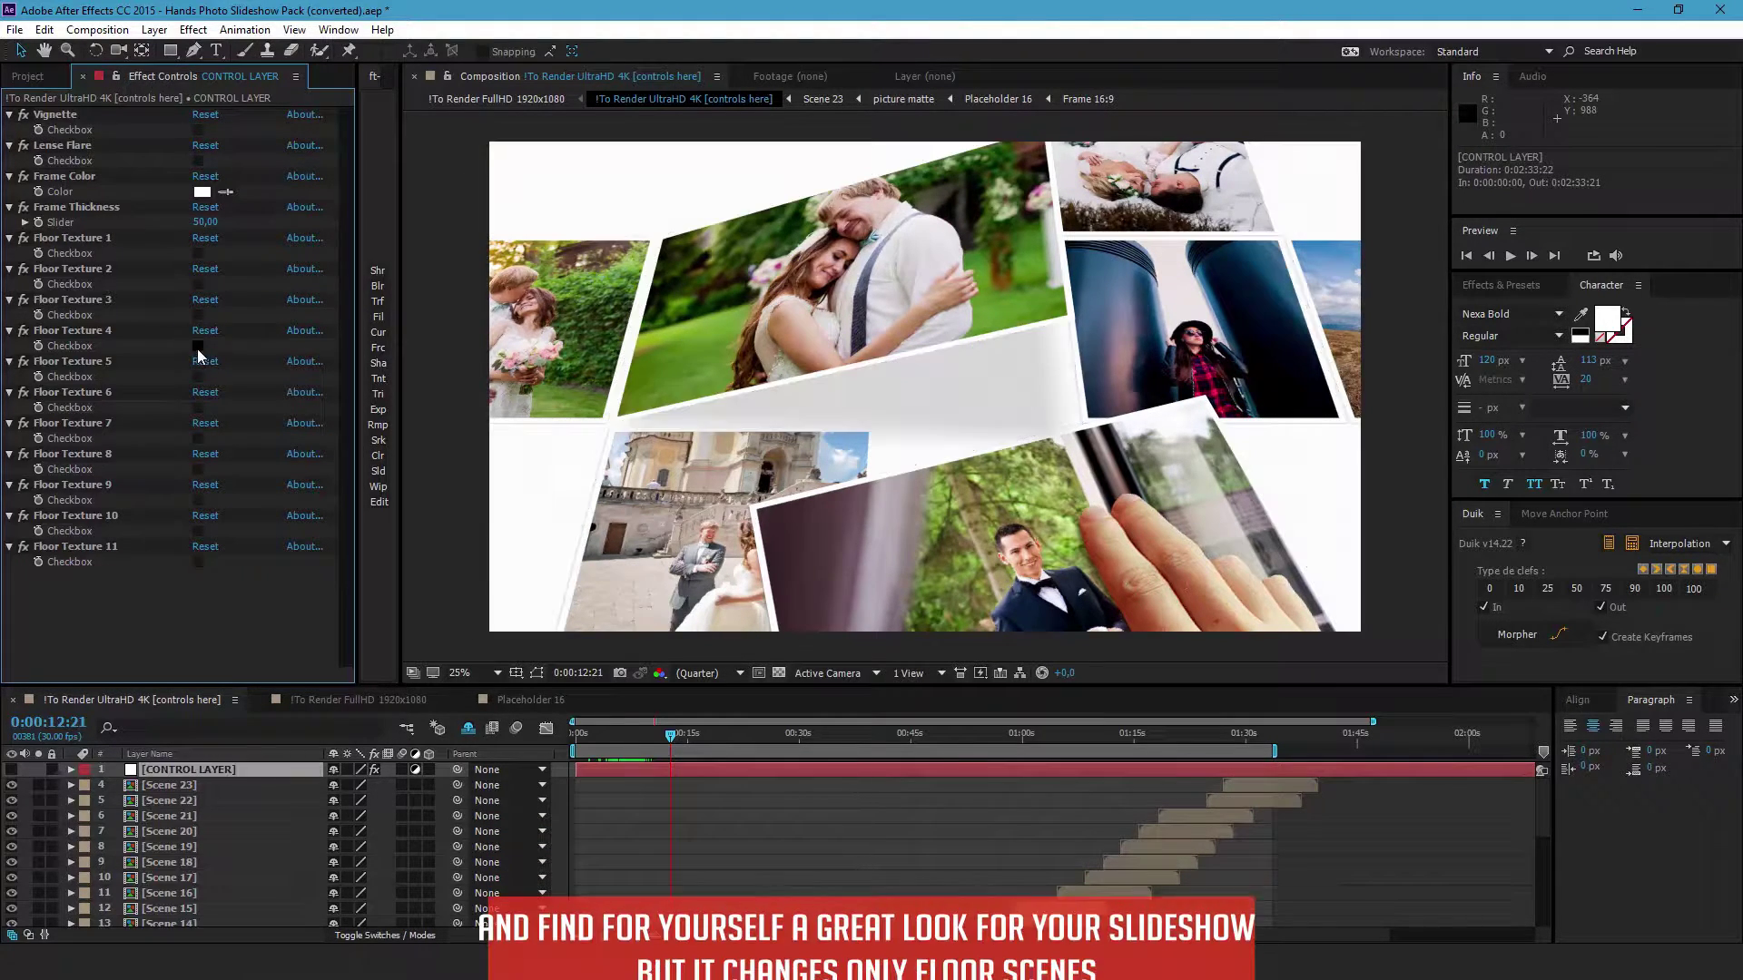
{"action": "left_click", "coordinate": [198, 346]}
{"action": "left_click", "coordinate": [198, 377]}
{"action": "left_click", "coordinate": [198, 377]}
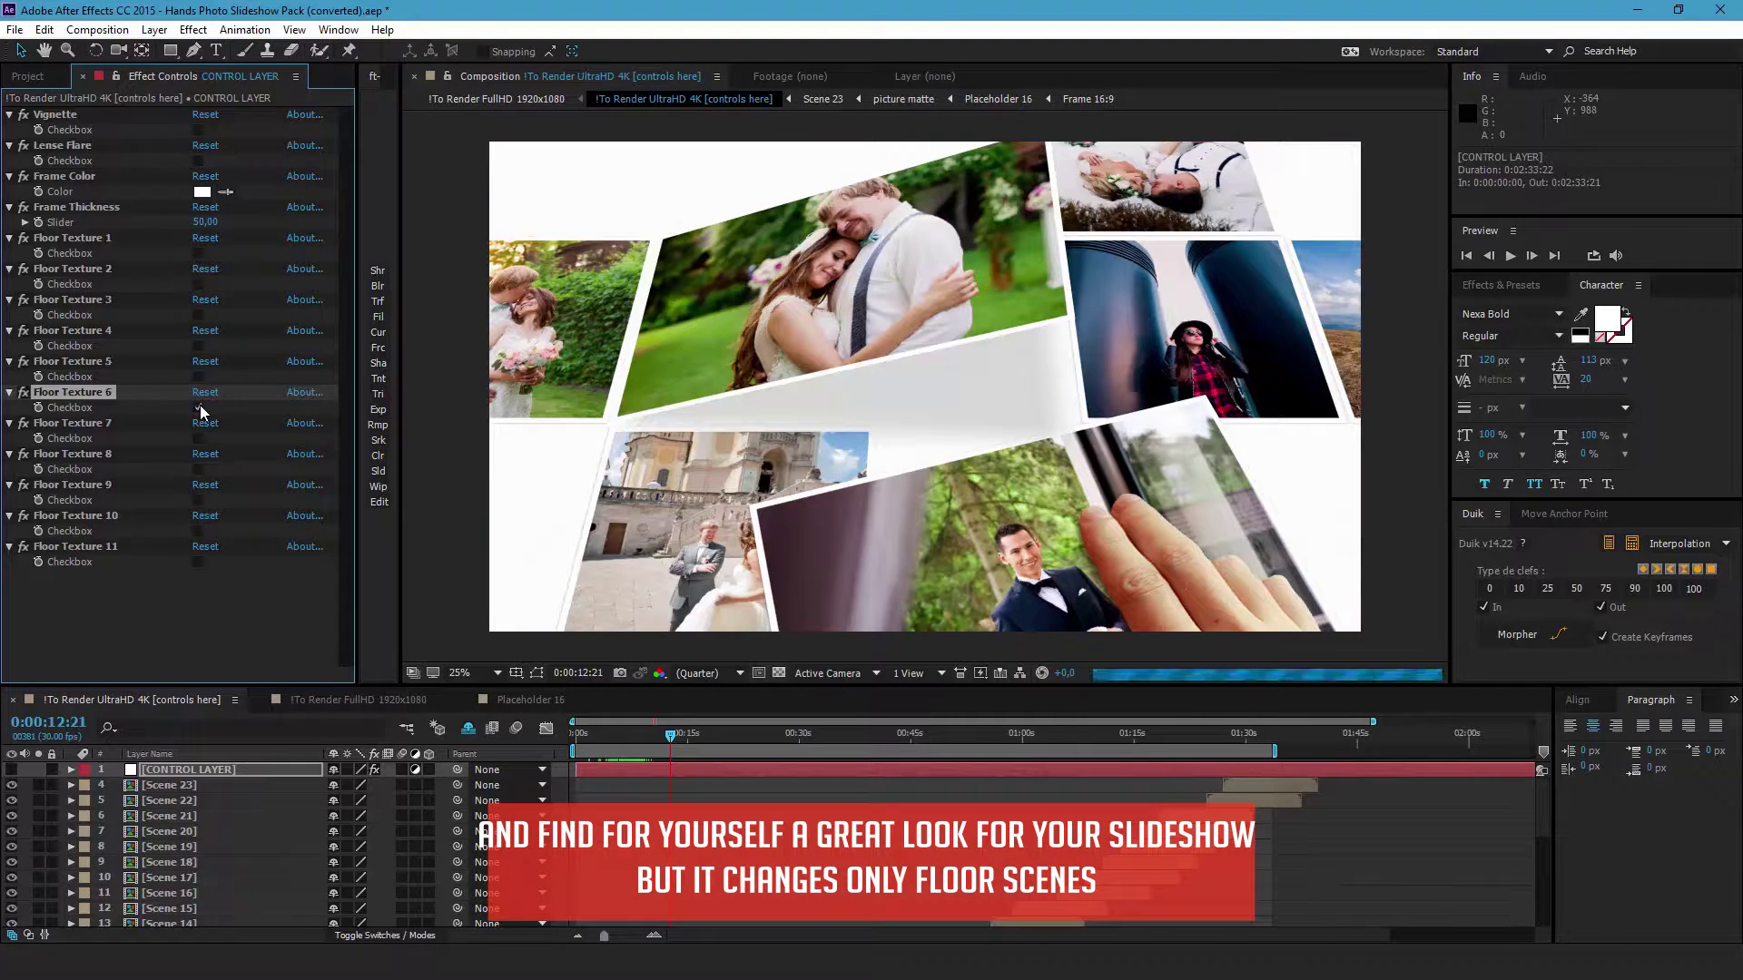
Try Floor Textures 6 through 11, leaving all unchecked for a plain white floor
{"action": "left_click", "coordinate": [198, 408]}
{"action": "left_click", "coordinate": [198, 439]}
{"action": "left_click", "coordinate": [198, 469]}
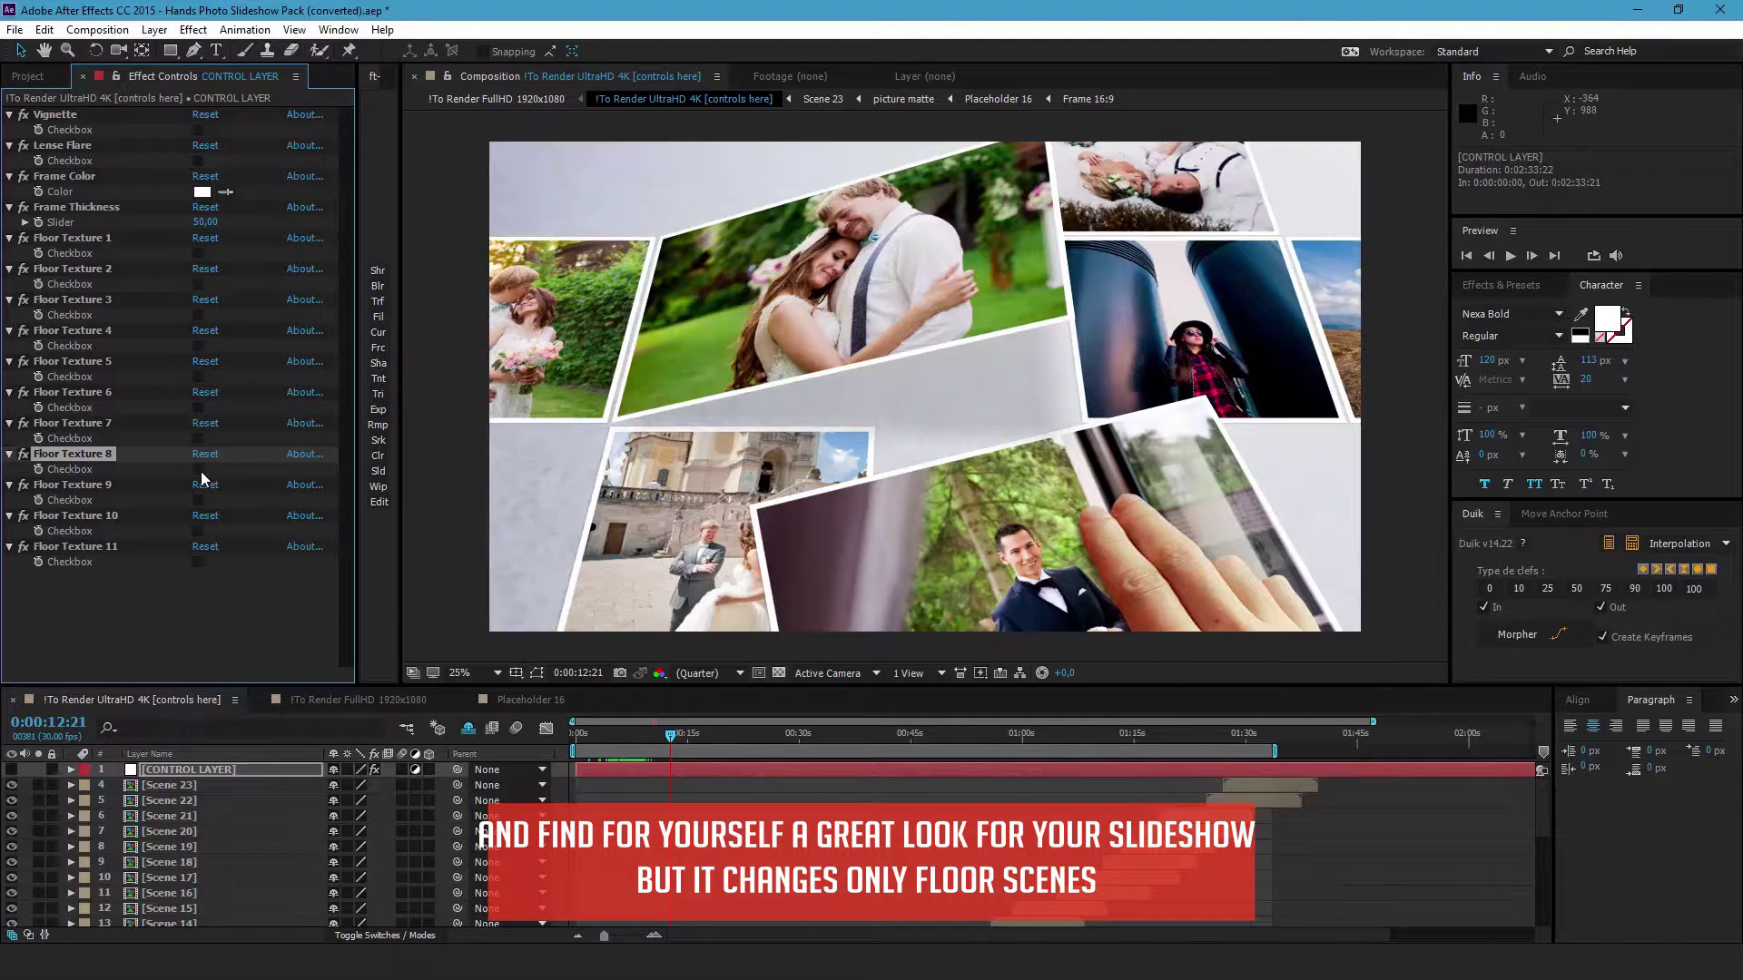
{"action": "left_click", "coordinate": [198, 469]}
{"action": "left_click", "coordinate": [197, 500]}
{"action": "left_click", "coordinate": [198, 500]}
{"action": "left_click", "coordinate": [197, 531]}
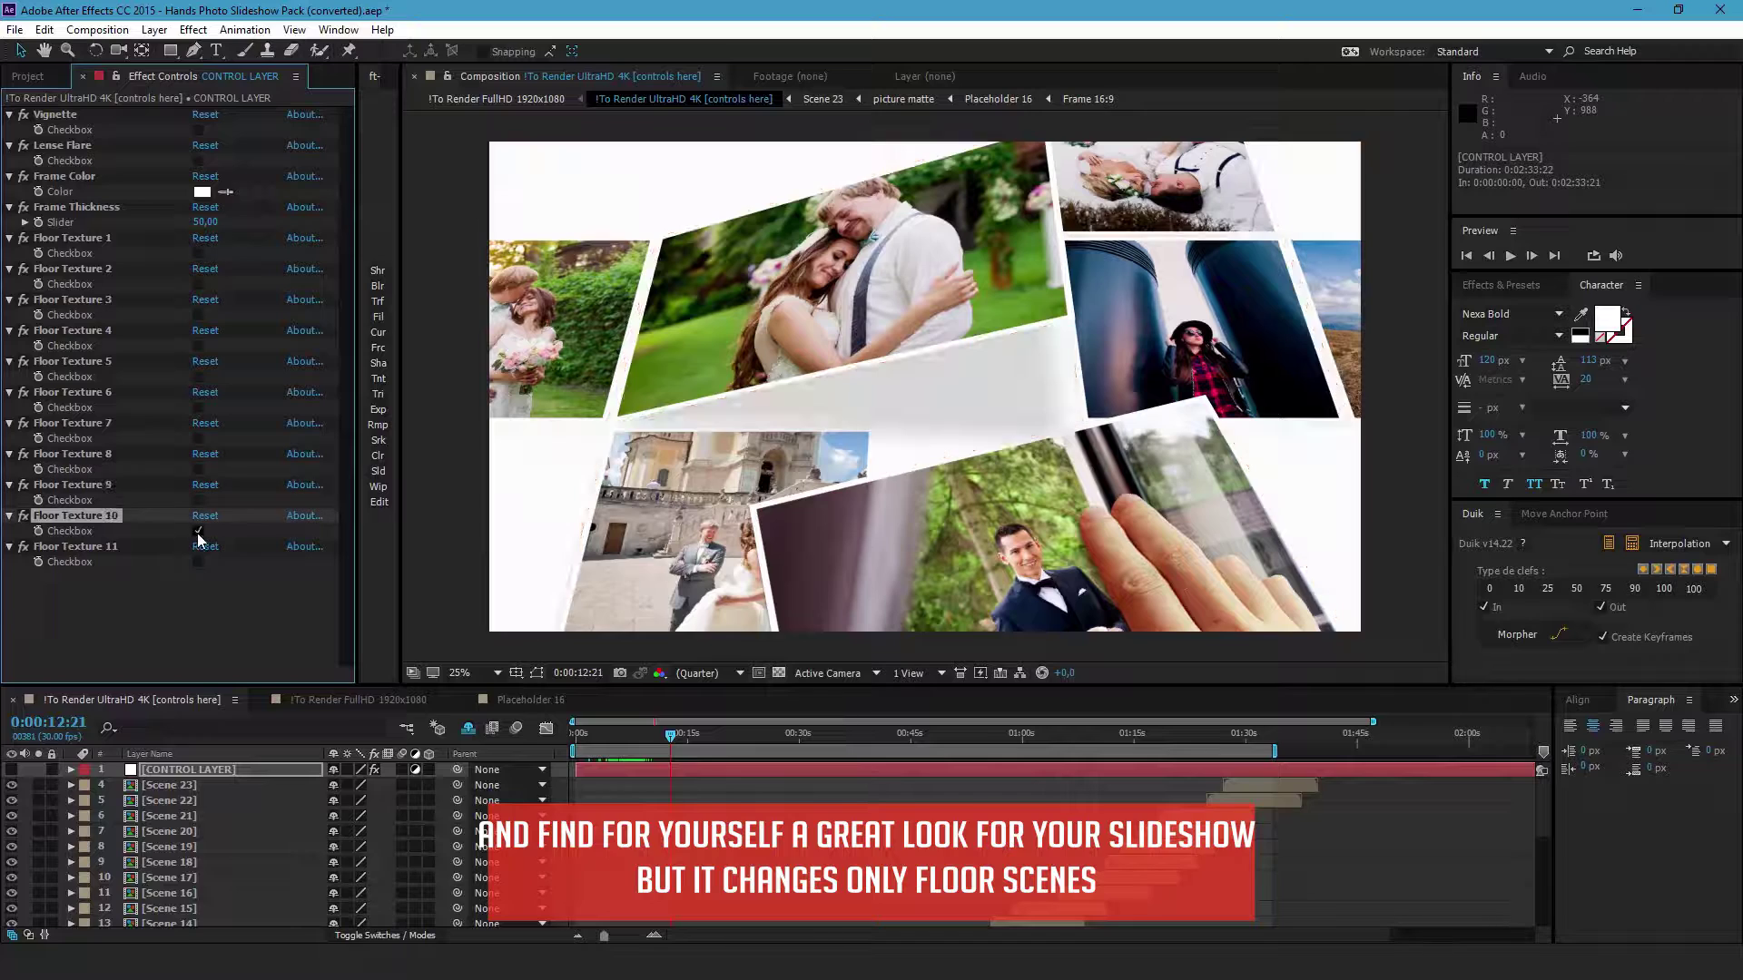
{"action": "left_click", "coordinate": [198, 562]}
{"action": "left_click", "coordinate": [198, 562]}
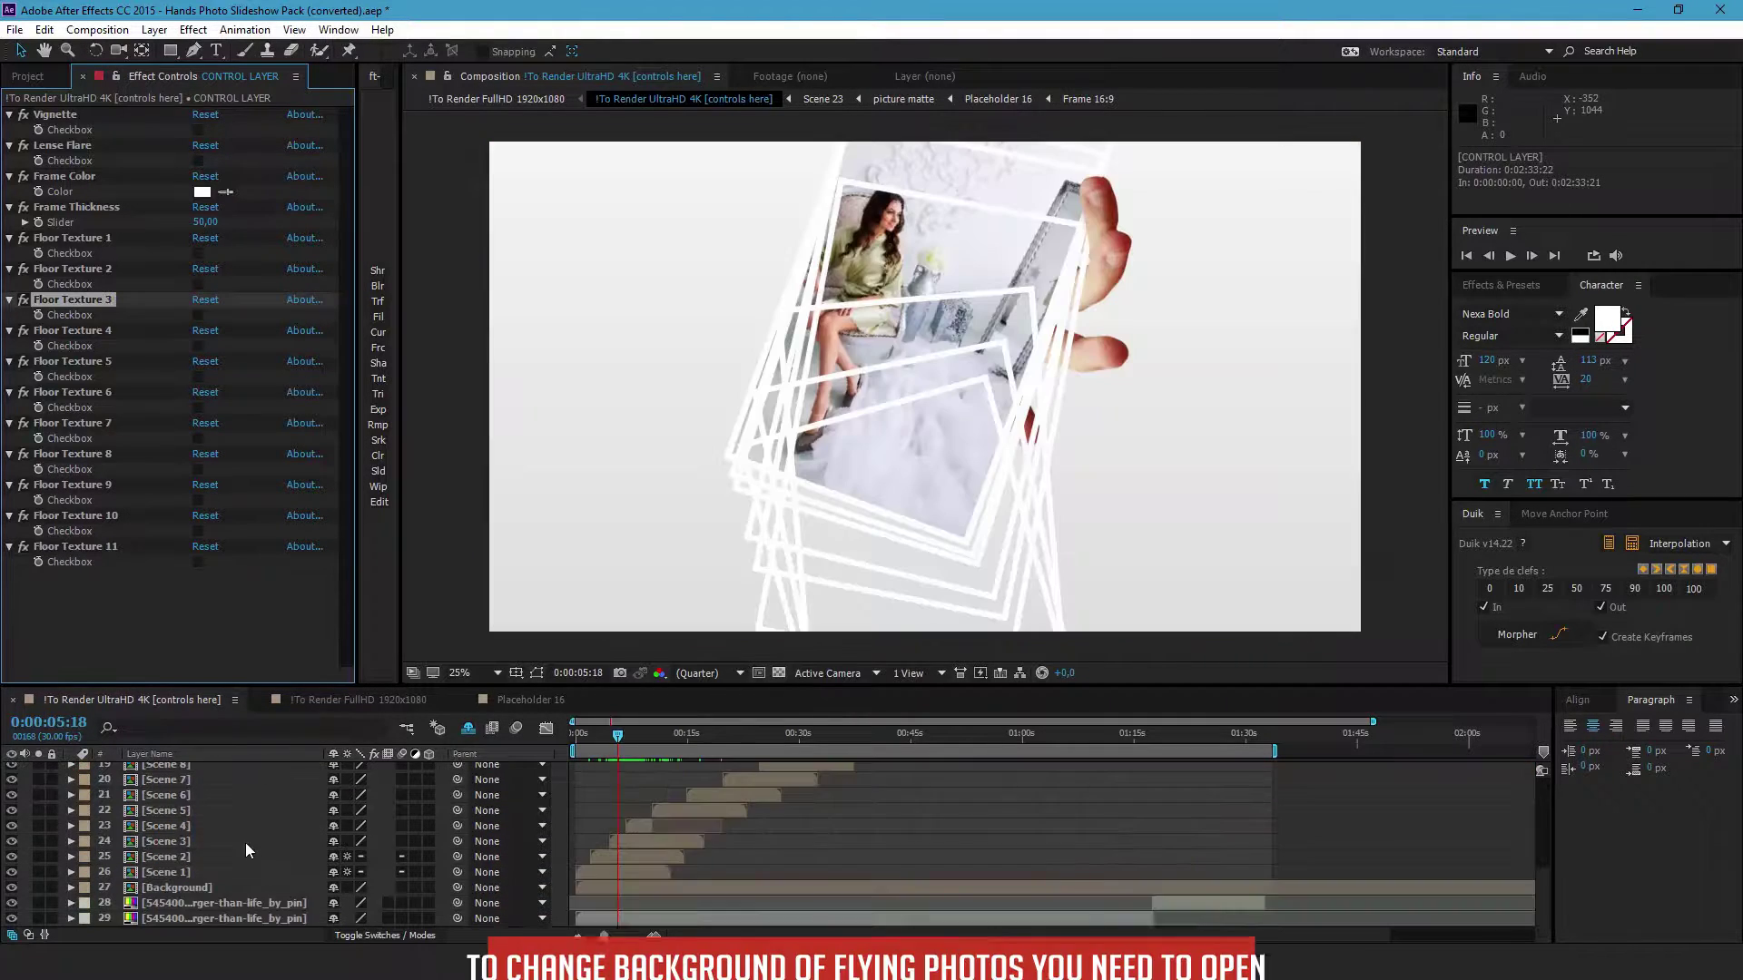
{"action": "scroll", "coordinate": [214, 830], "scroll_direction": "up", "scroll_amount": 5}
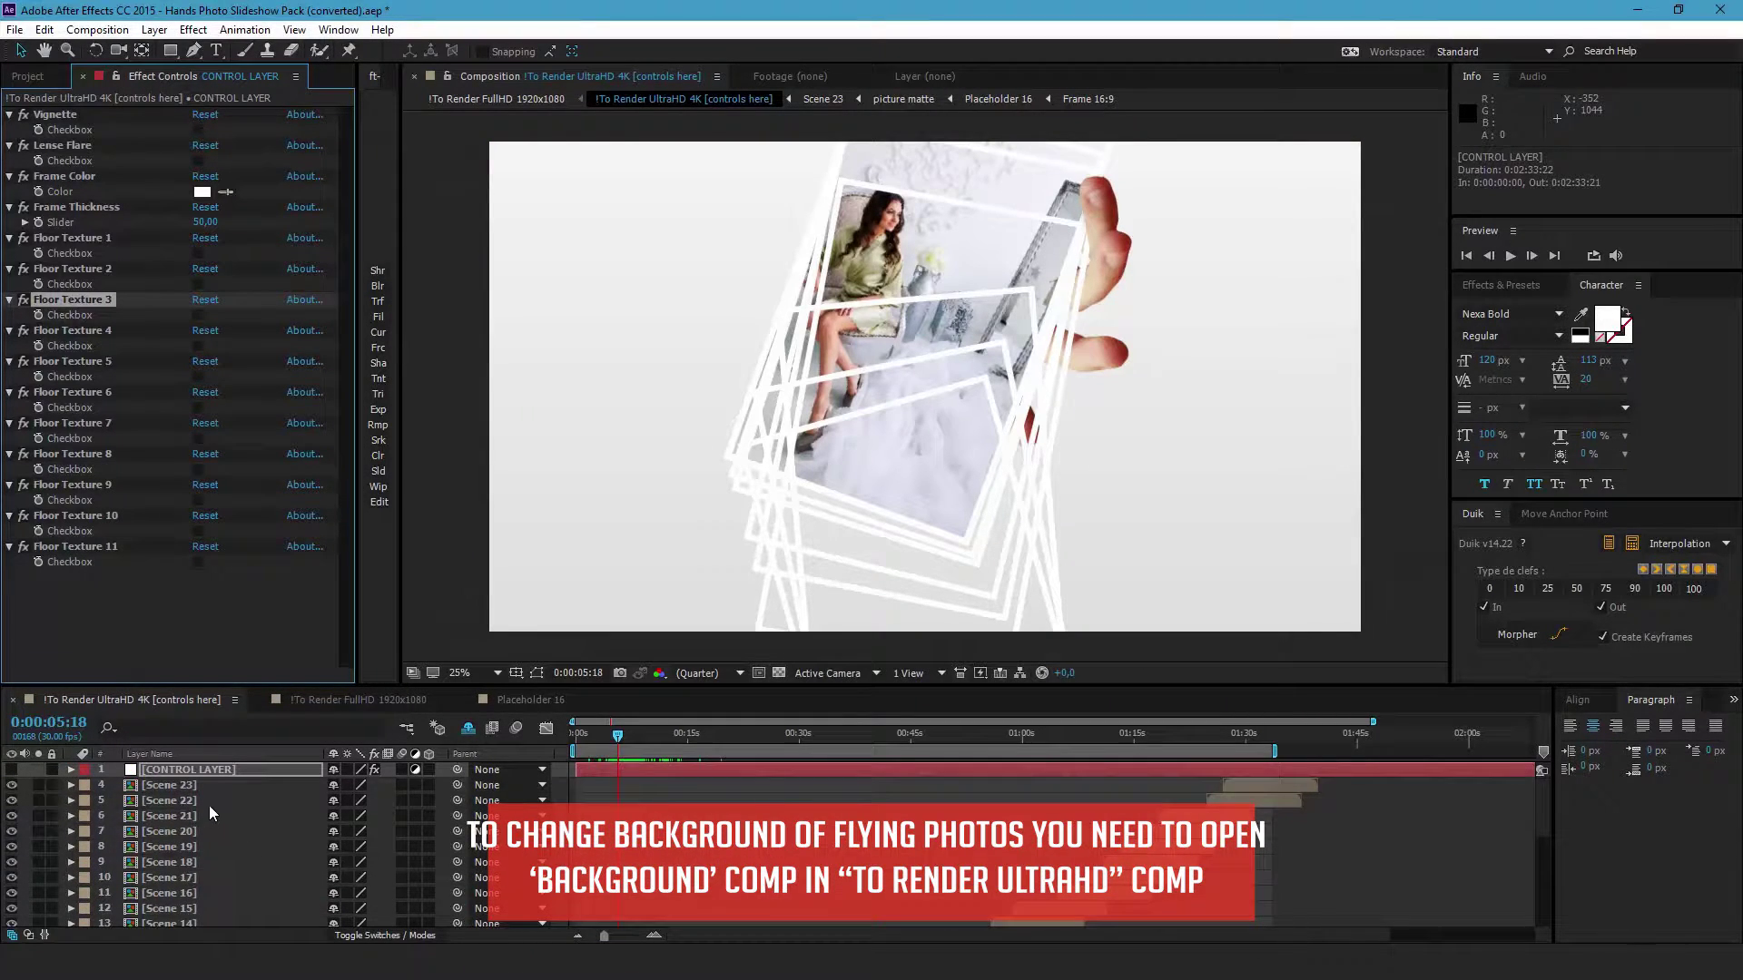
Open the Background precomp from the render comp and select its Frame 16:9 layer
{"action": "scroll", "coordinate": [167, 870], "scroll_direction": "down", "scroll_amount": 2}
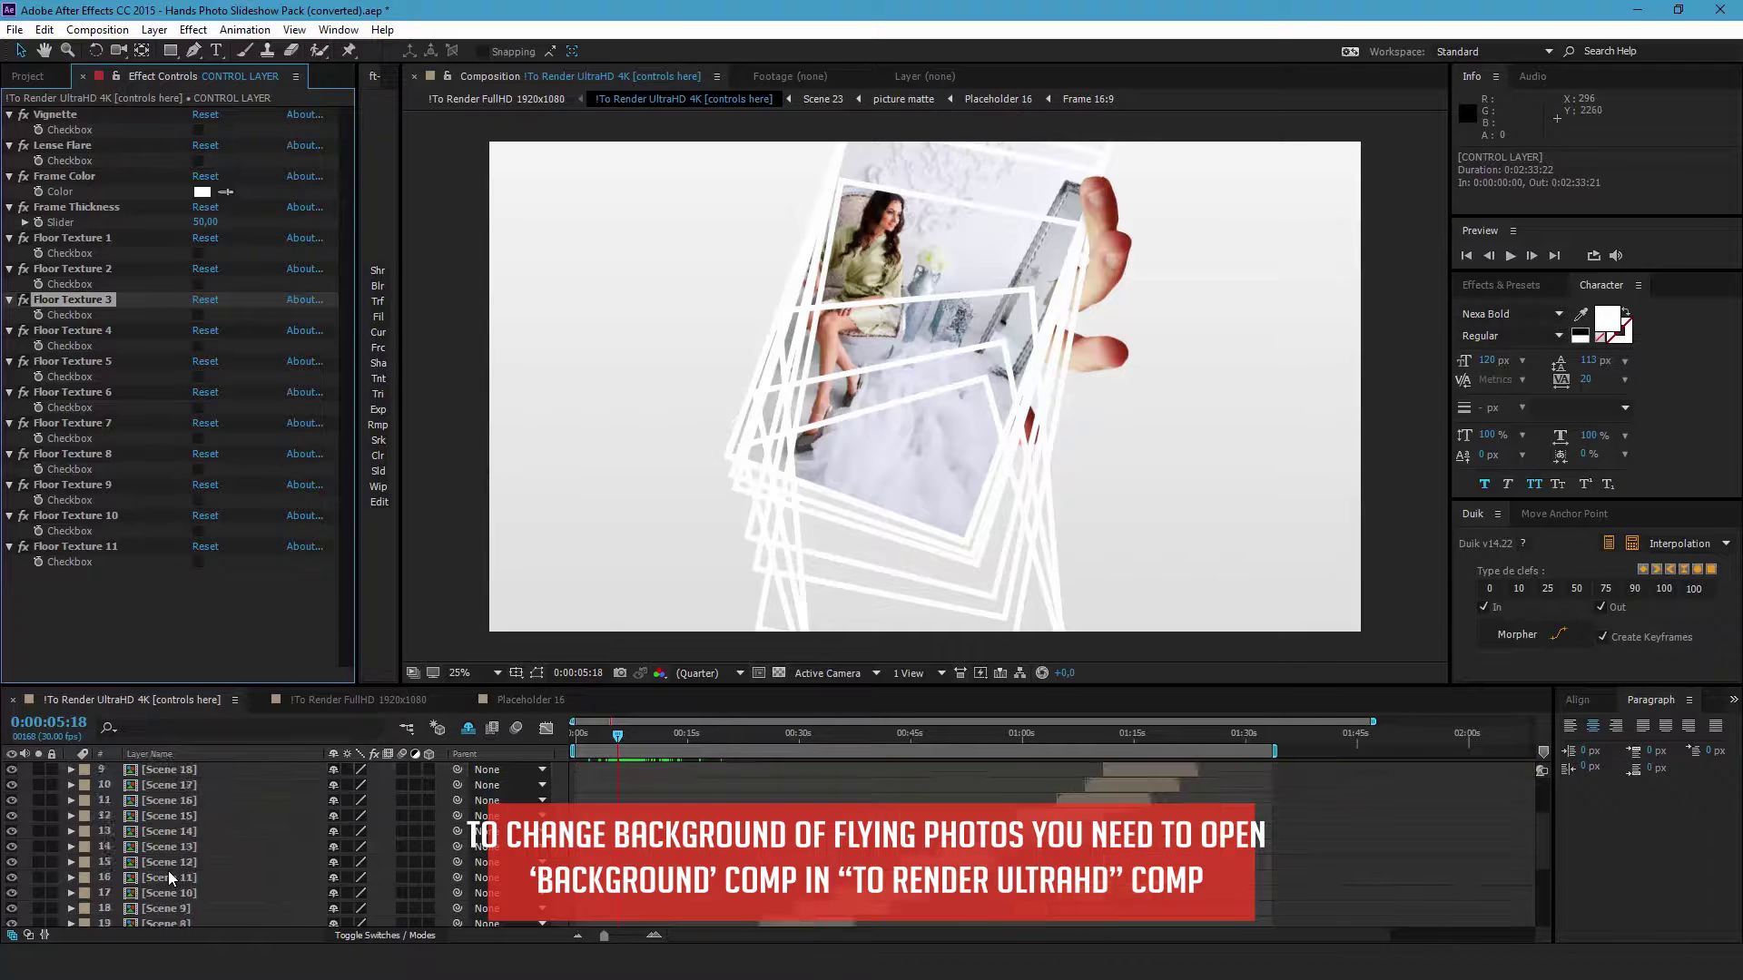
{"action": "scroll", "coordinate": [171, 872], "scroll_direction": "down", "scroll_amount": 3}
{"action": "left_click", "coordinate": [181, 886]}
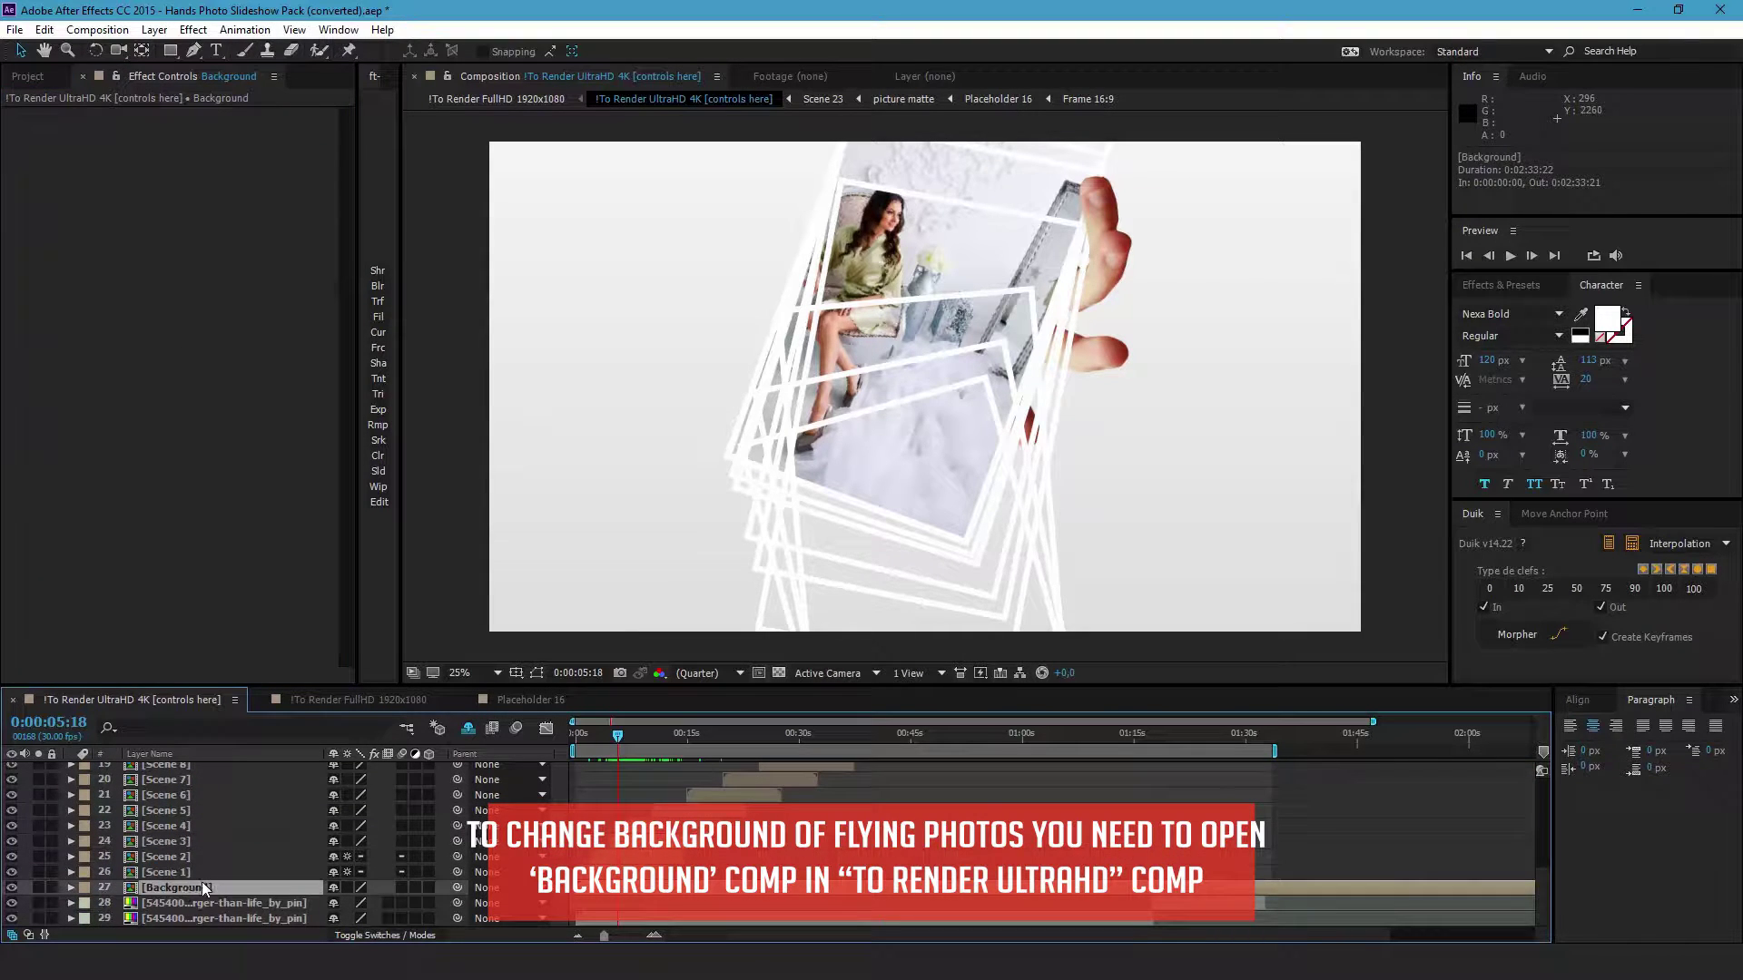
{"action": "double_click", "coordinate": [202, 885]}
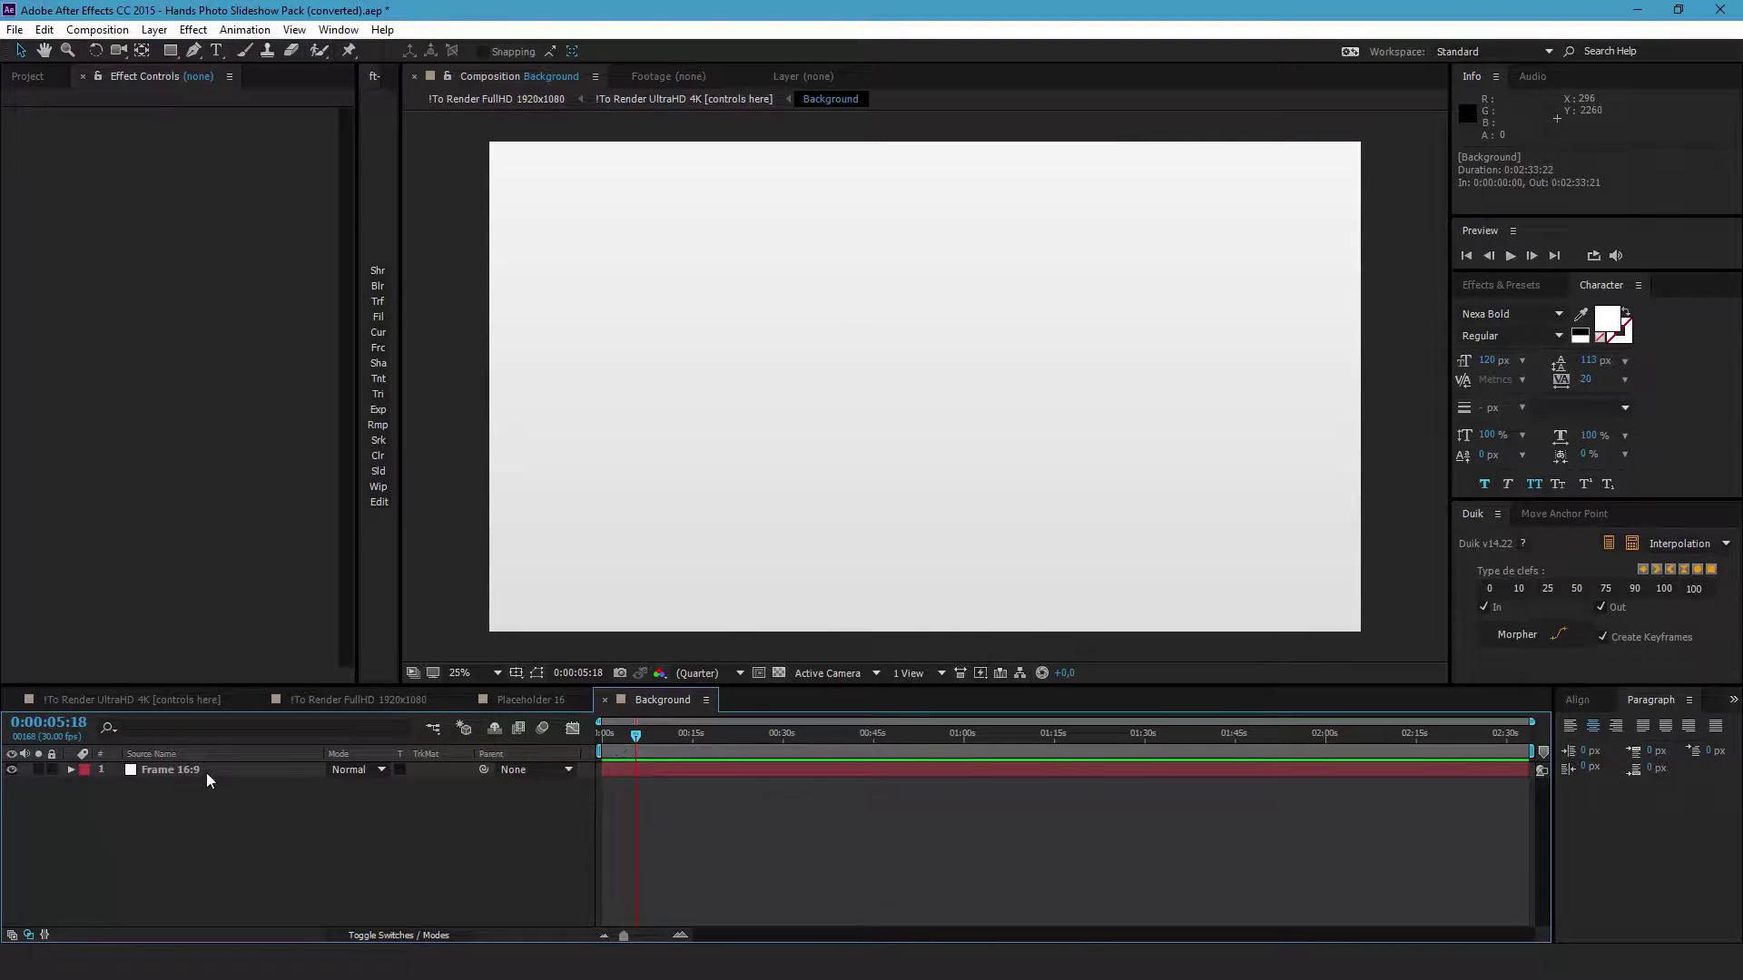
{"action": "left_click", "coordinate": [205, 770]}
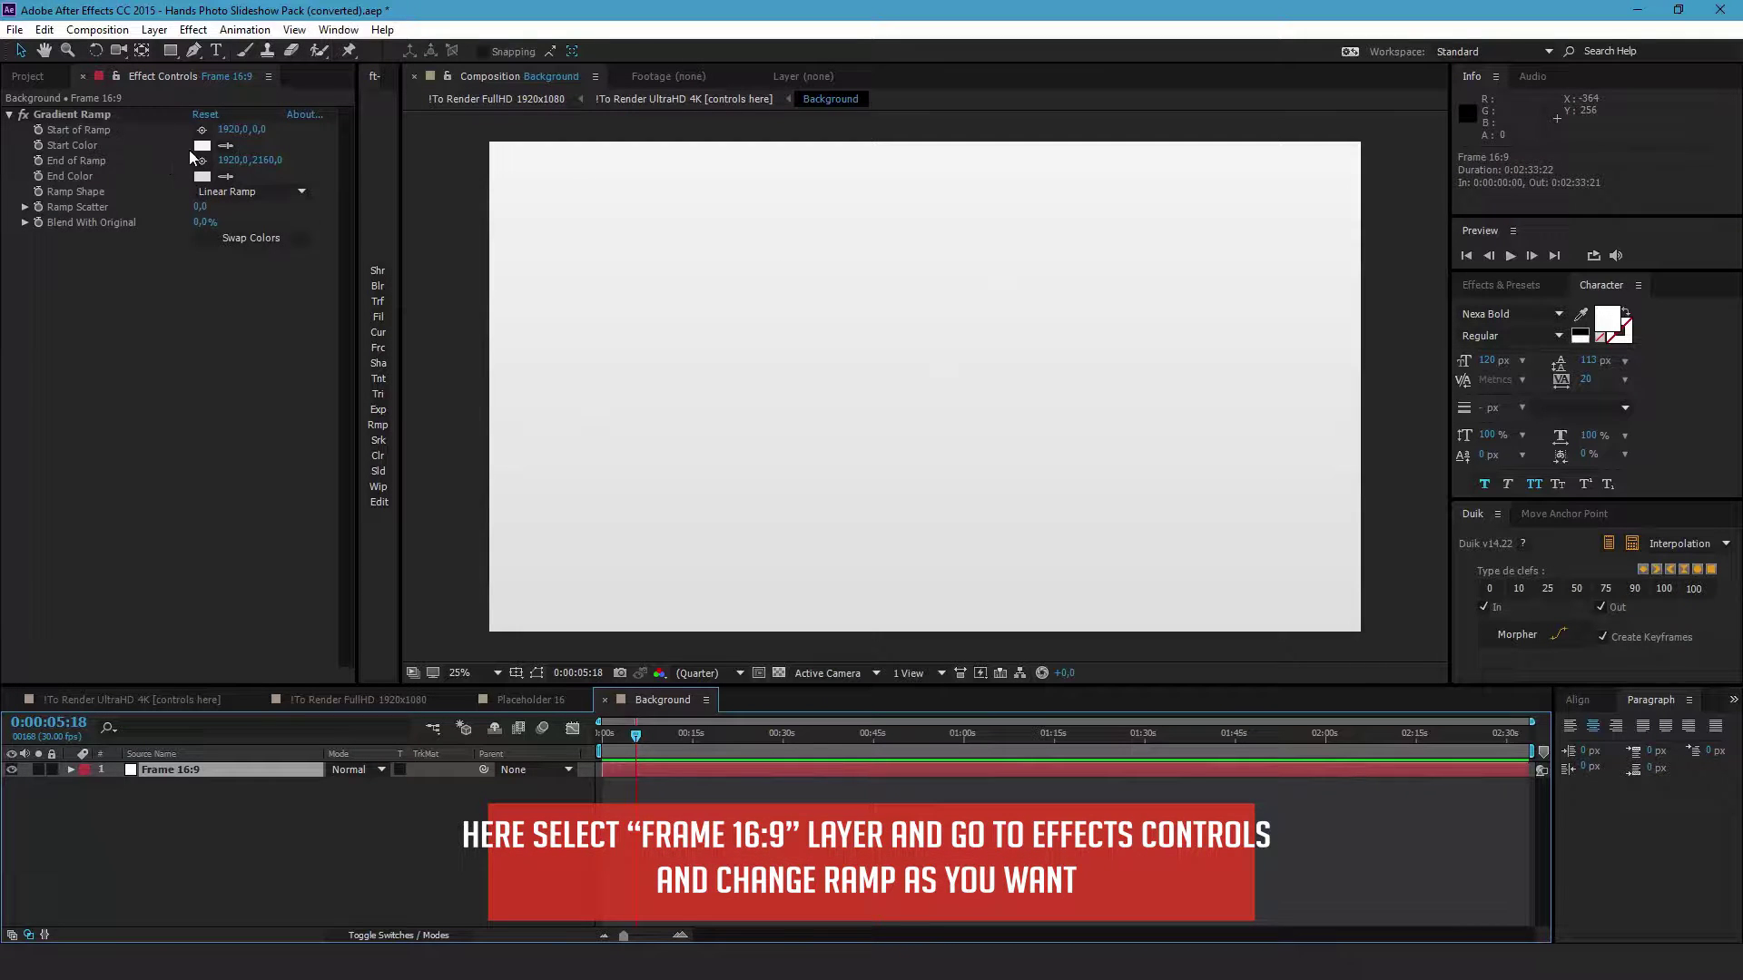
Make the Gradient Ramp Radial from pink D78C8C to dark red 9D0000, end point -252,1896
{"action": "left_click", "coordinate": [202, 176]}
{"action": "left_click", "coordinate": [339, 565]}
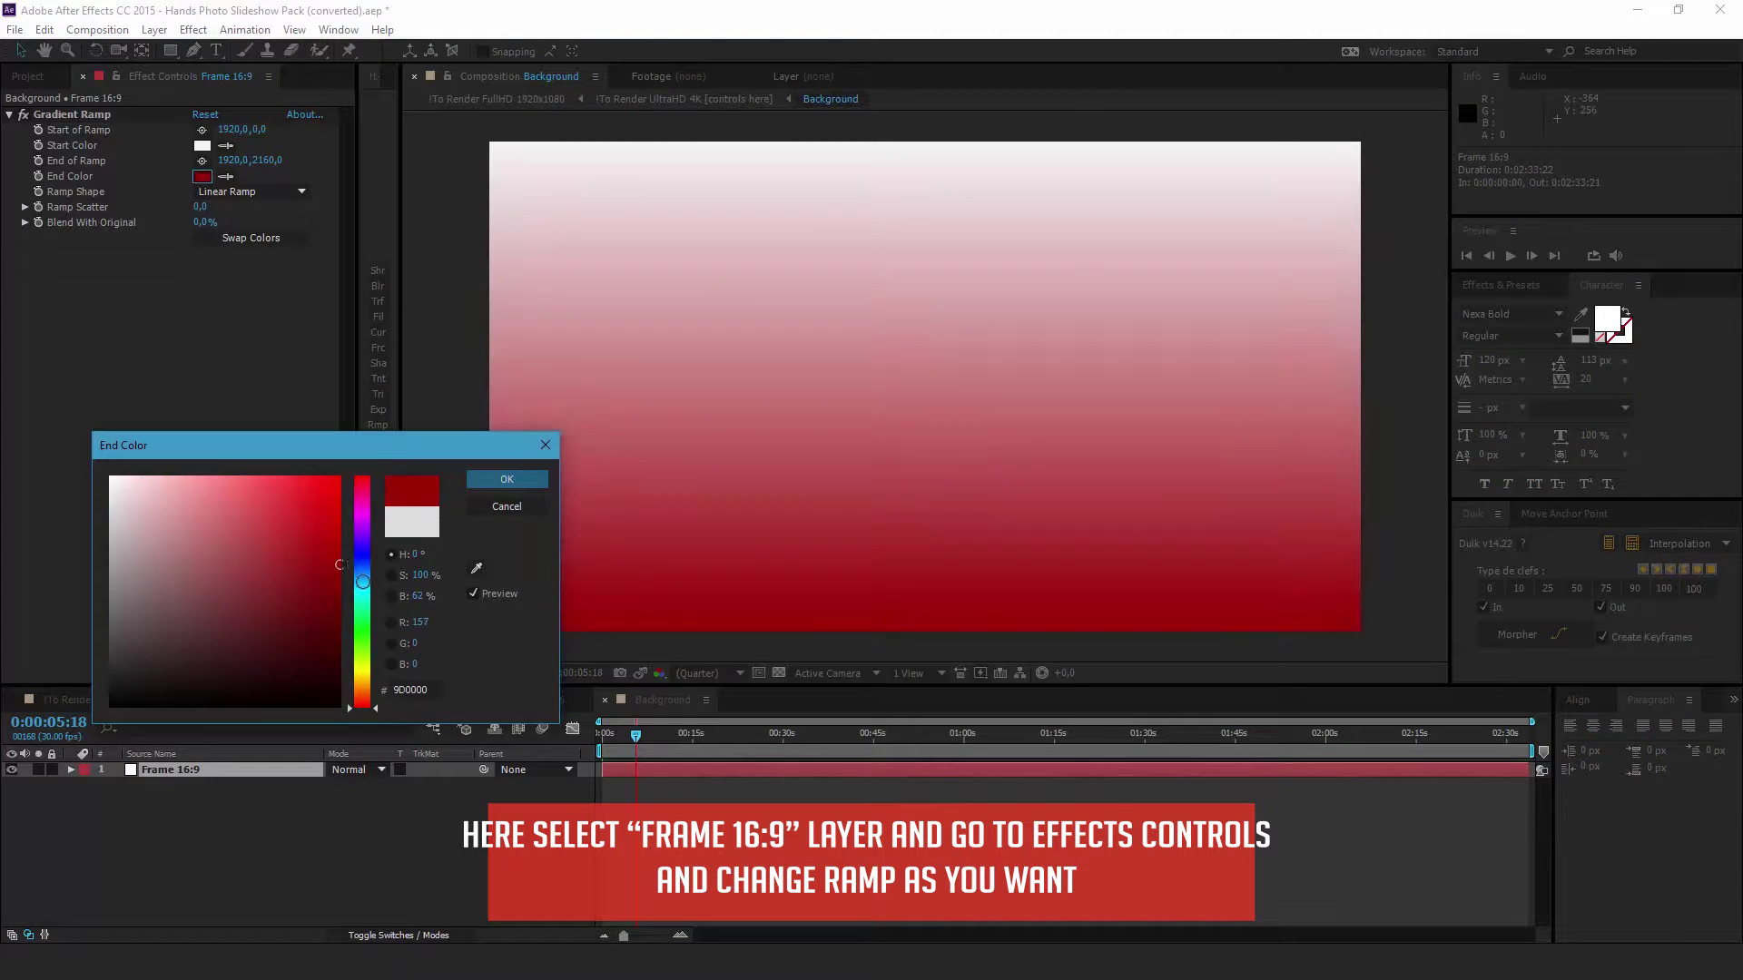
{"action": "left_click_drag", "start_coordinate": [340, 564], "coordinate": [339, 622]}
{"action": "left_click", "coordinate": [507, 479]}
{"action": "left_click", "coordinate": [233, 191]}
{"action": "left_click", "coordinate": [227, 207]}
{"action": "left_click", "coordinate": [202, 146]}
{"action": "left_click", "coordinate": [363, 509]}
{"action": "left_click", "coordinate": [507, 479]}
{"action": "left_click_drag", "start_coordinate": [925, 631], "coordinate": [432, 572]}
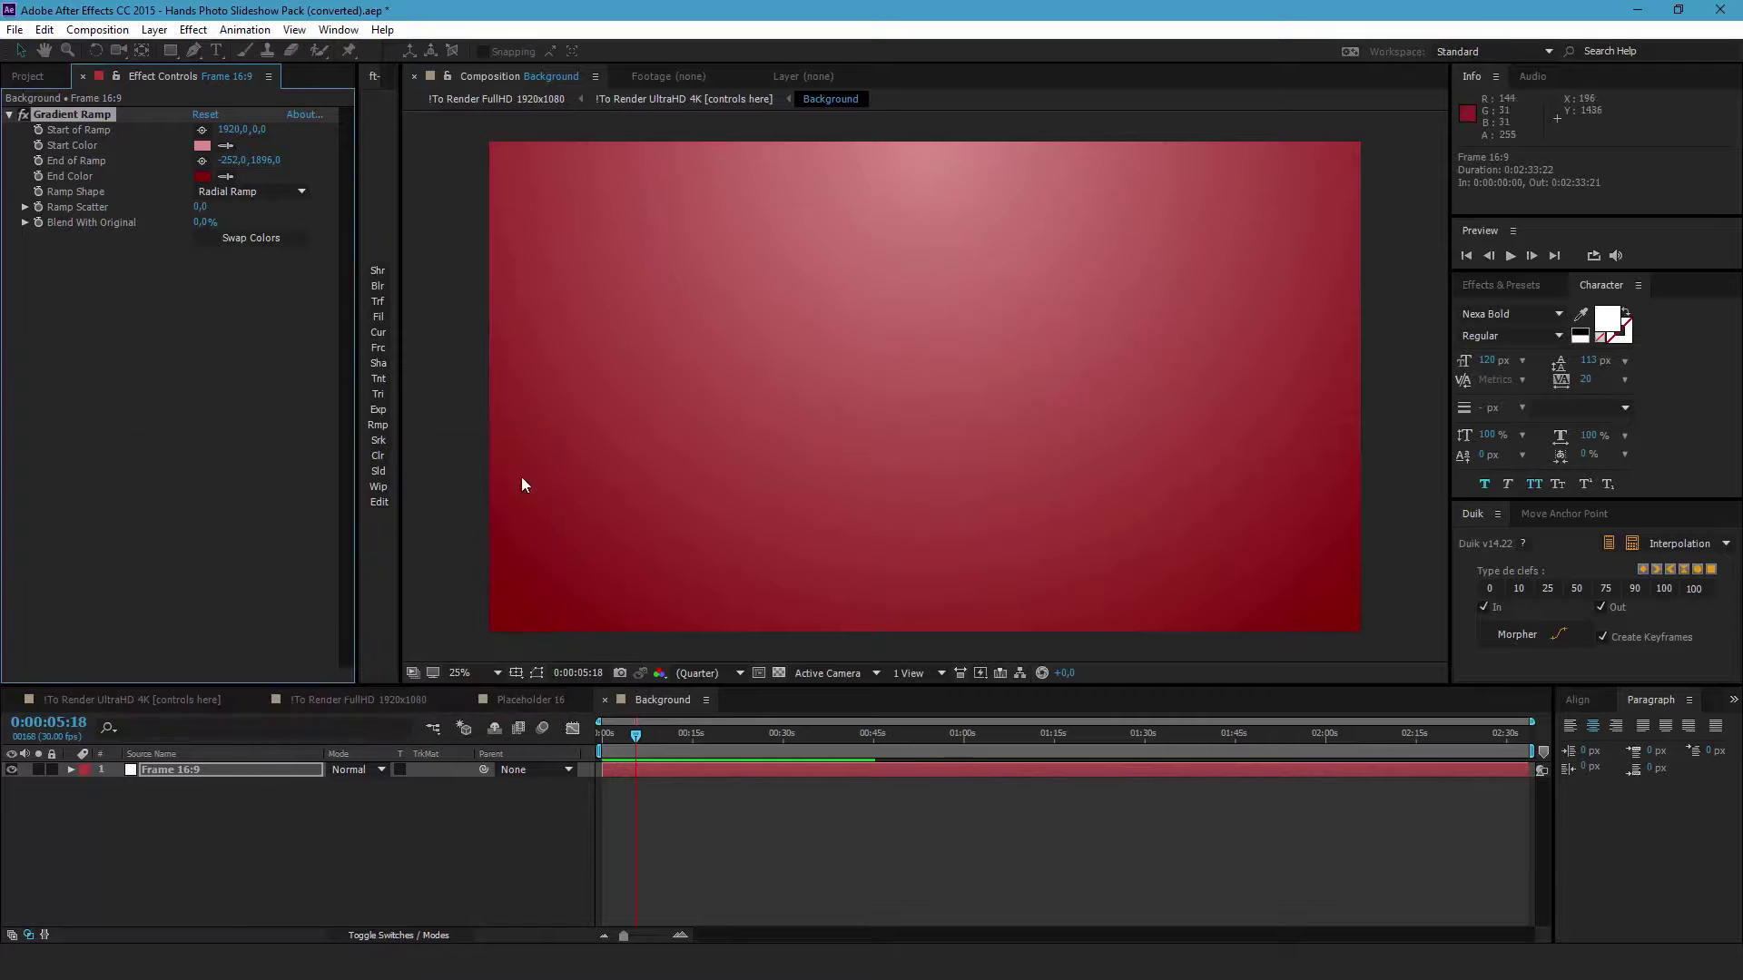
Switch to the !To Render UltraHD 4K comp and select Hand 1 Left under 2. Hand Scenes > Left Hands > version 1
{"action": "left_click", "coordinate": [194, 699]}
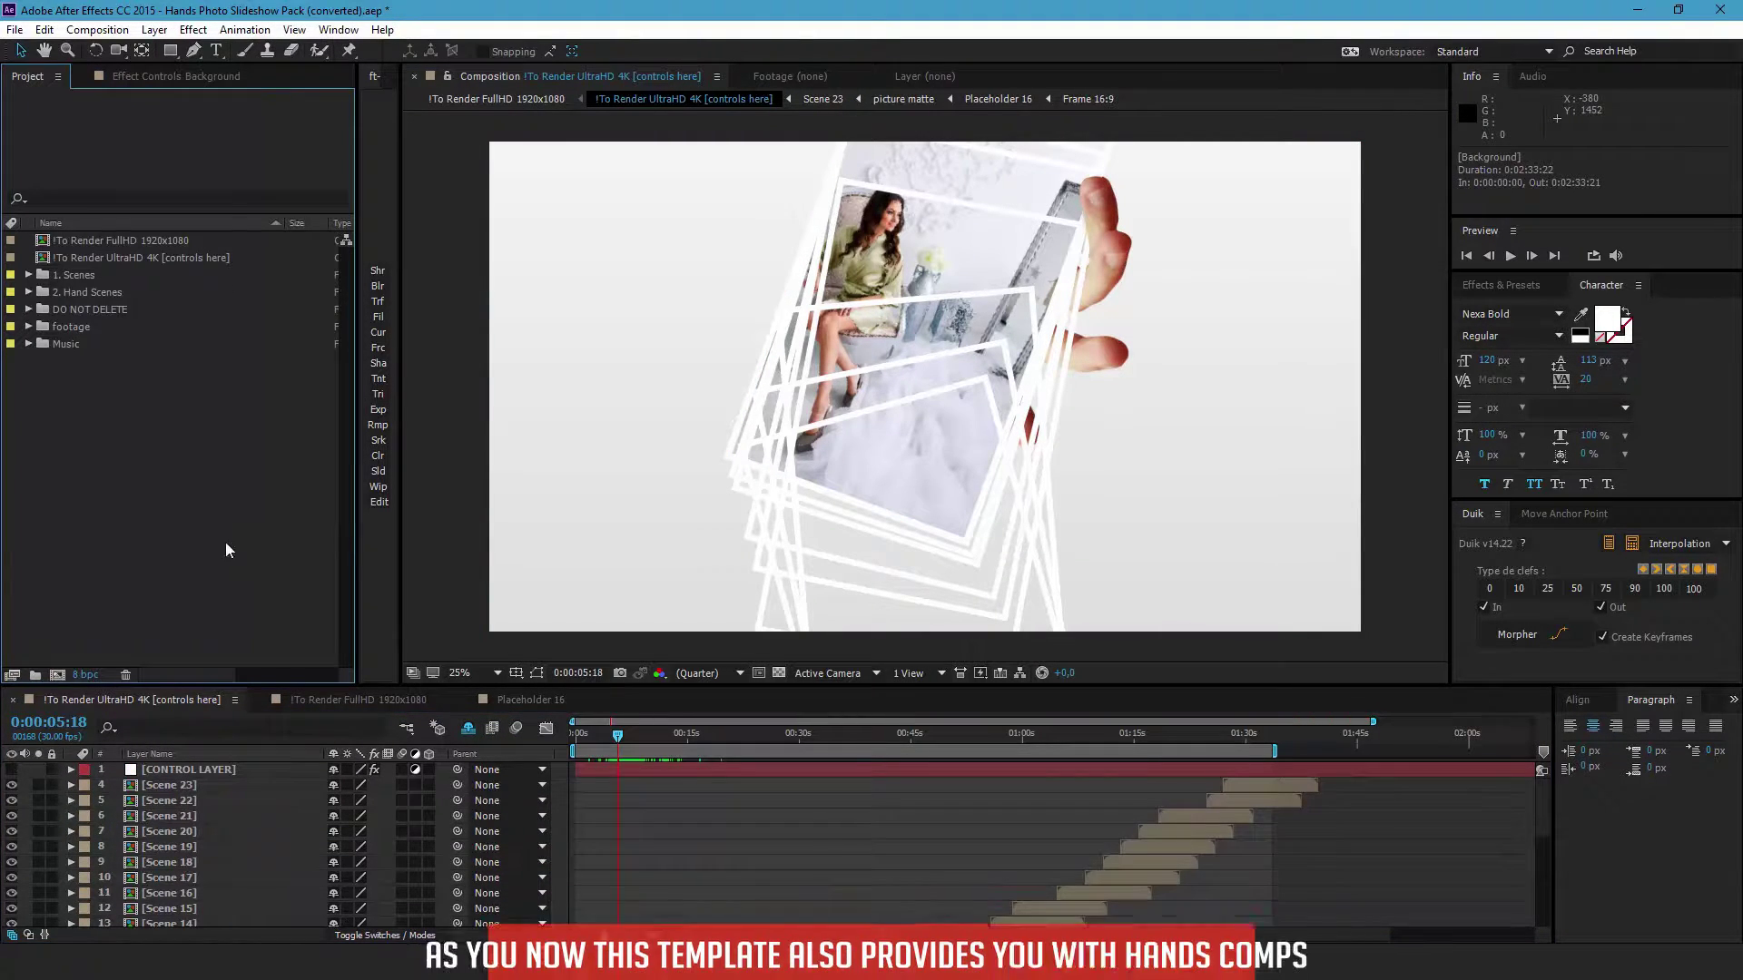
{"action": "left_click", "coordinate": [26, 290]}
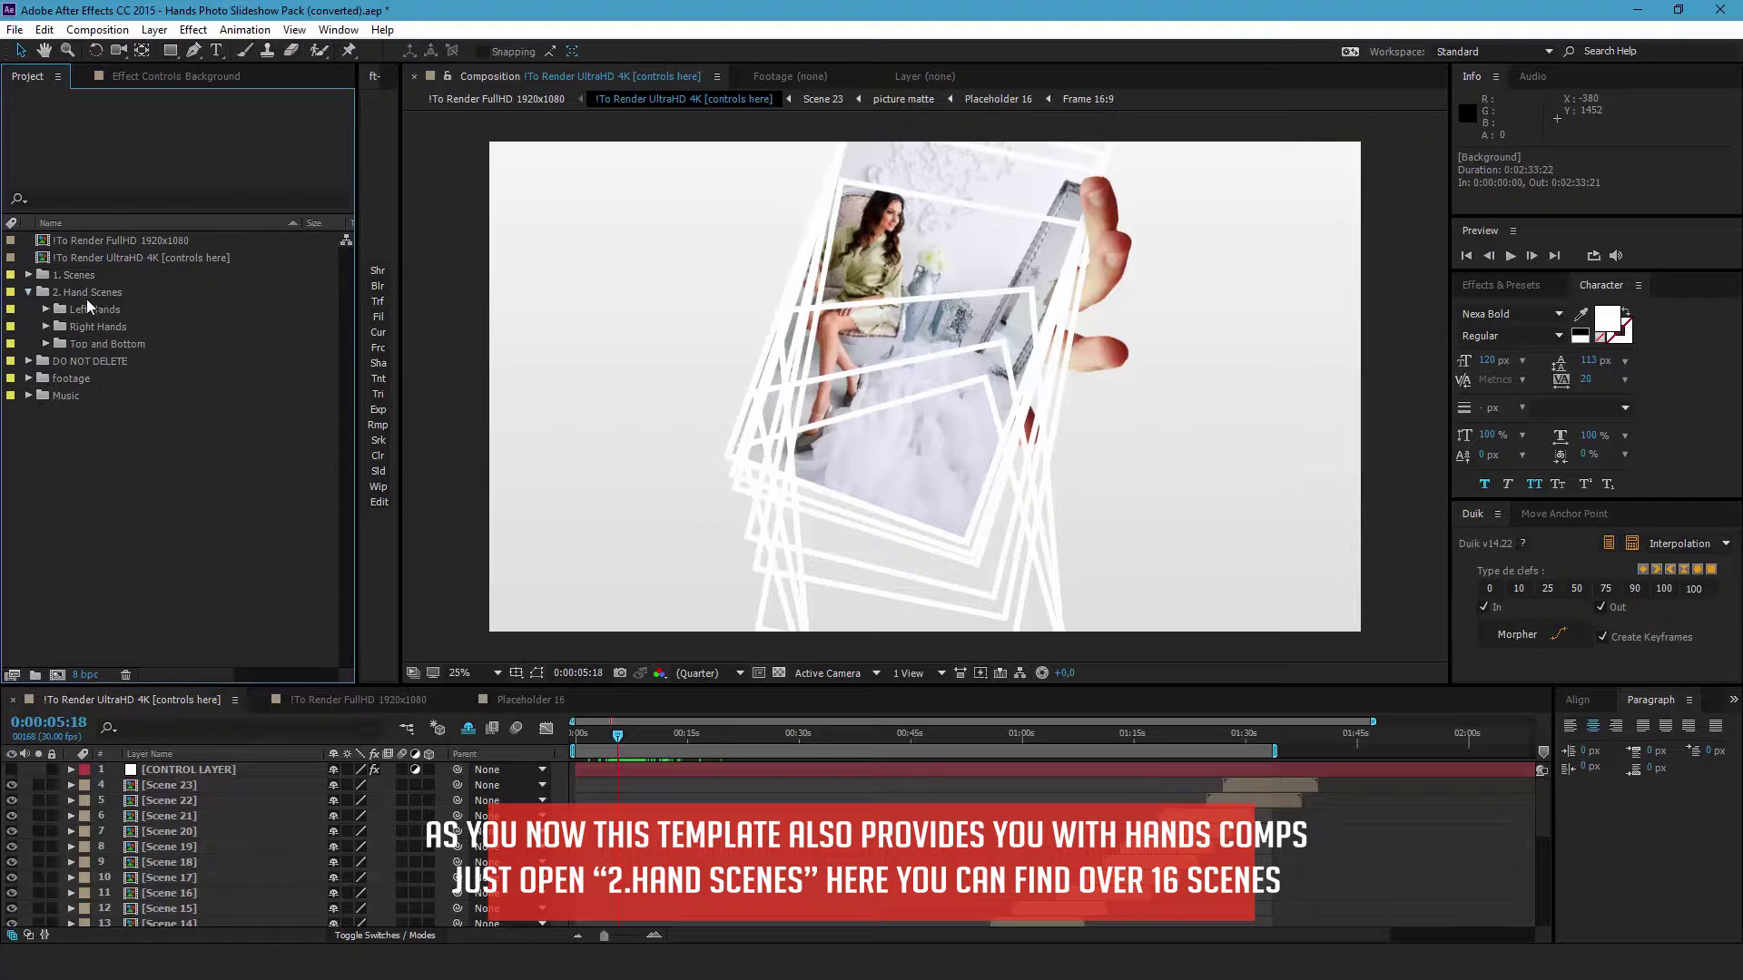
{"action": "left_click", "coordinate": [44, 309]}
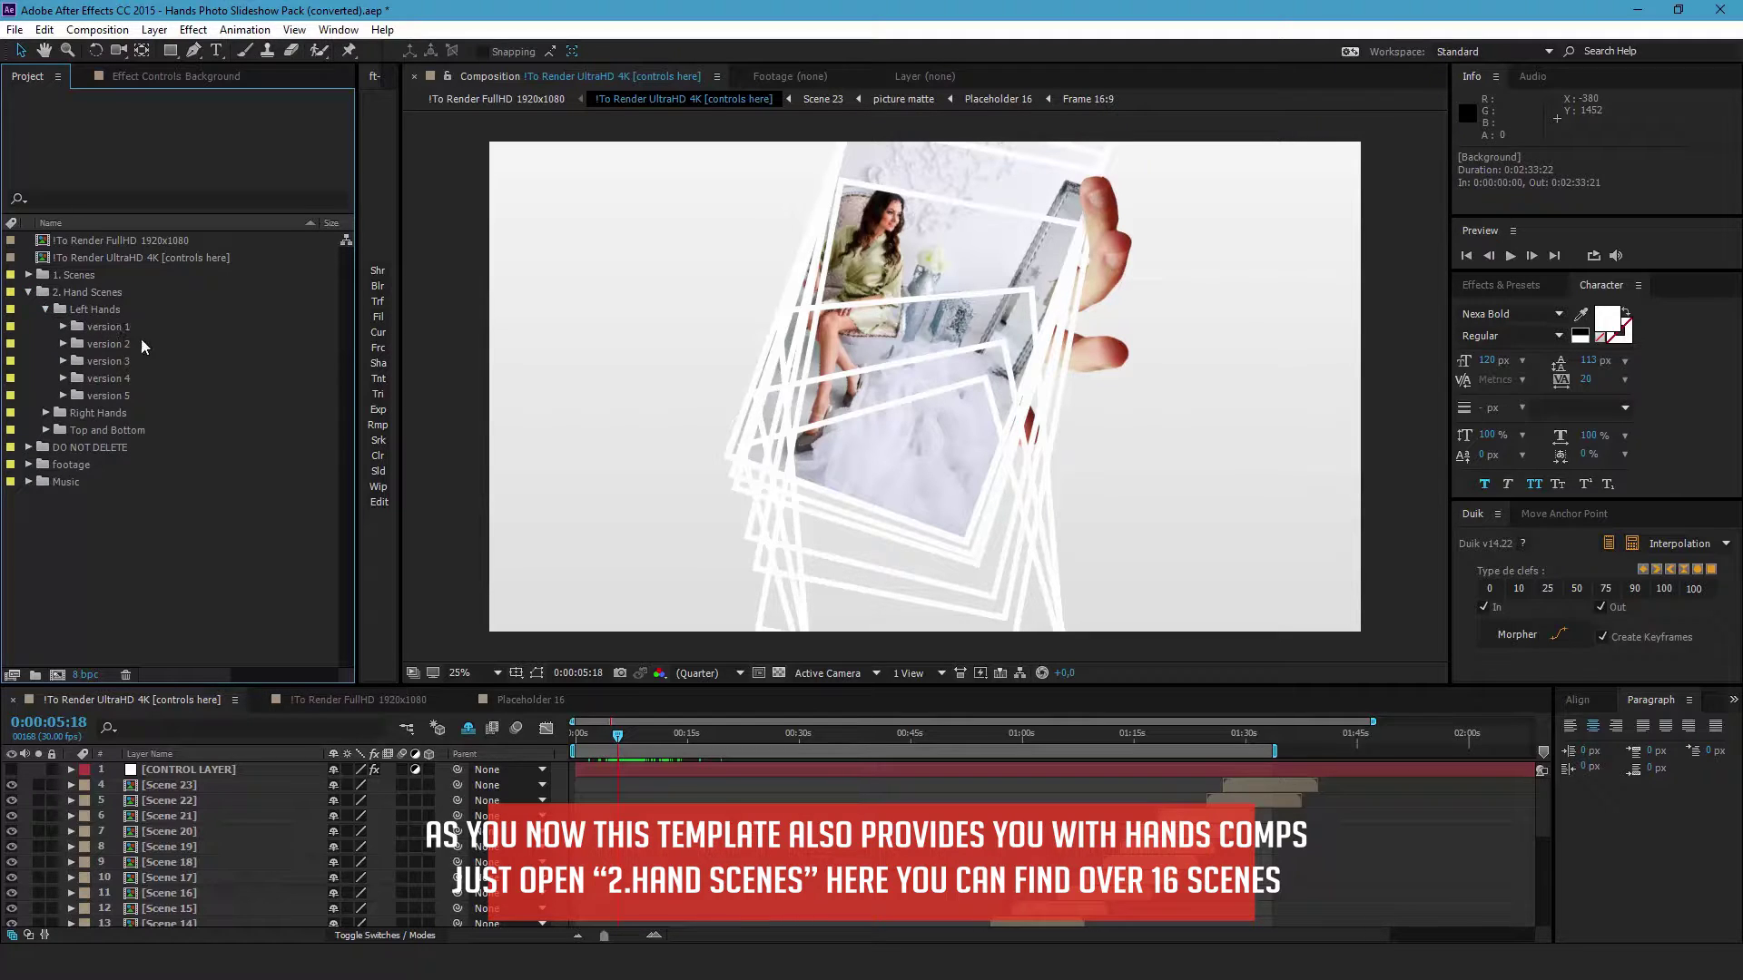
{"action": "left_click", "coordinate": [119, 327]}
{"action": "left_click", "coordinate": [63, 326]}
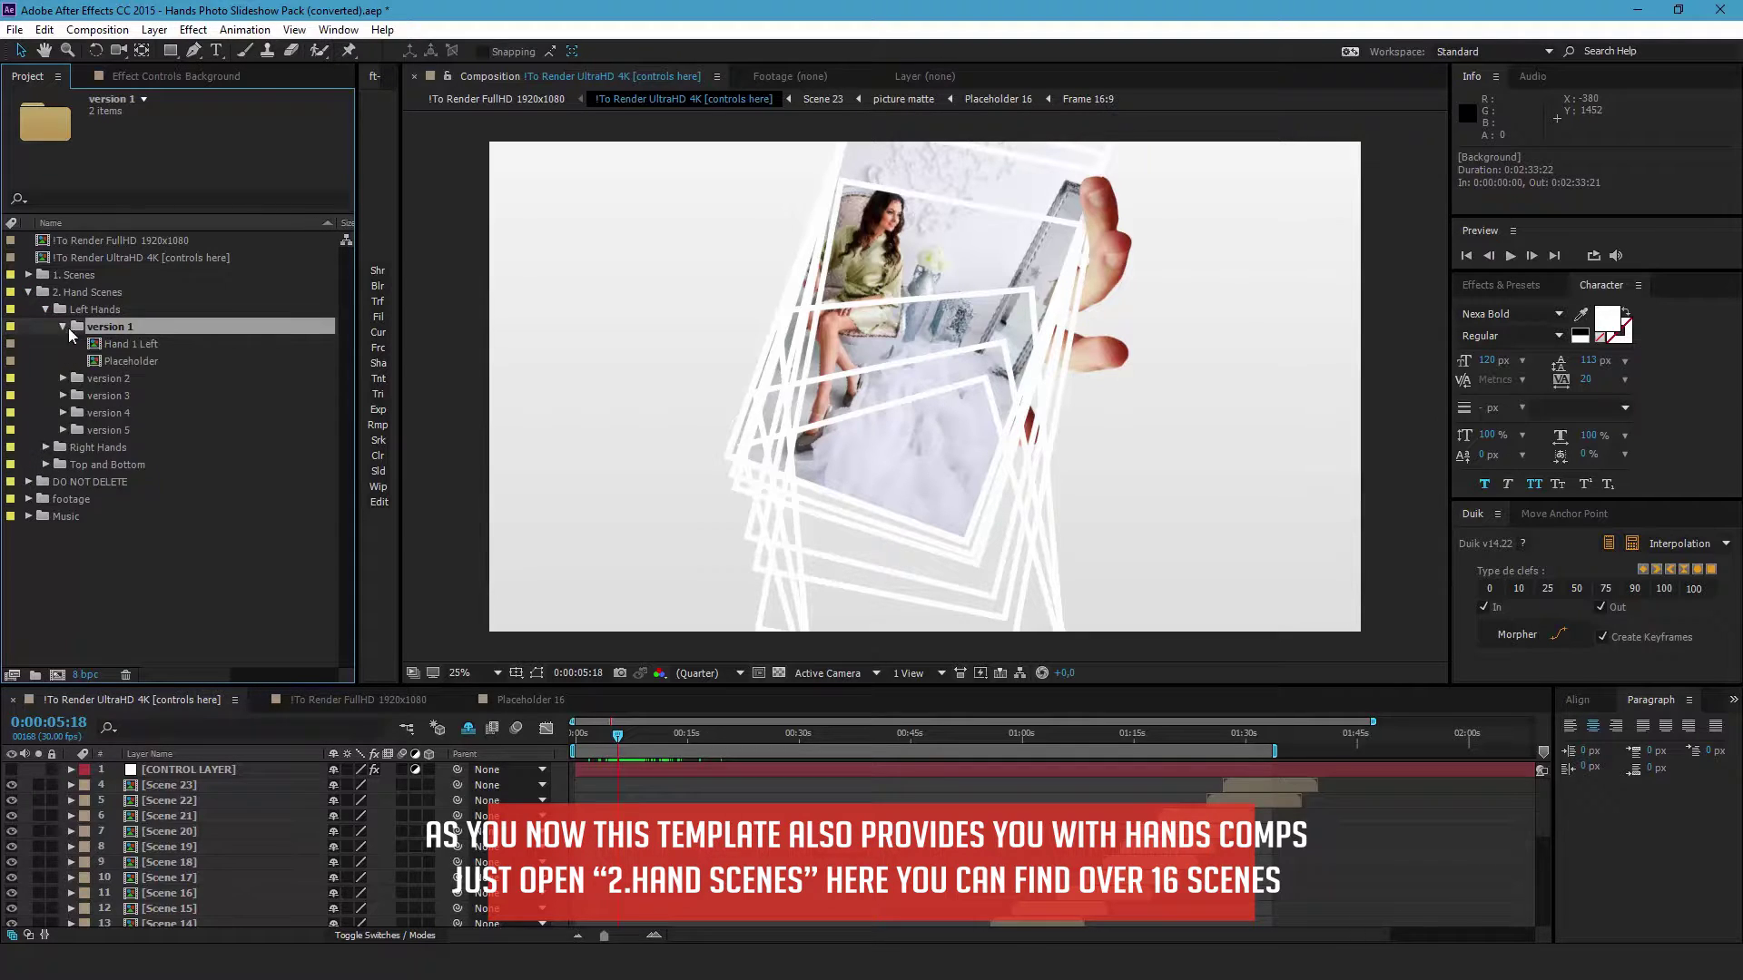
{"action": "left_click", "coordinate": [129, 343]}
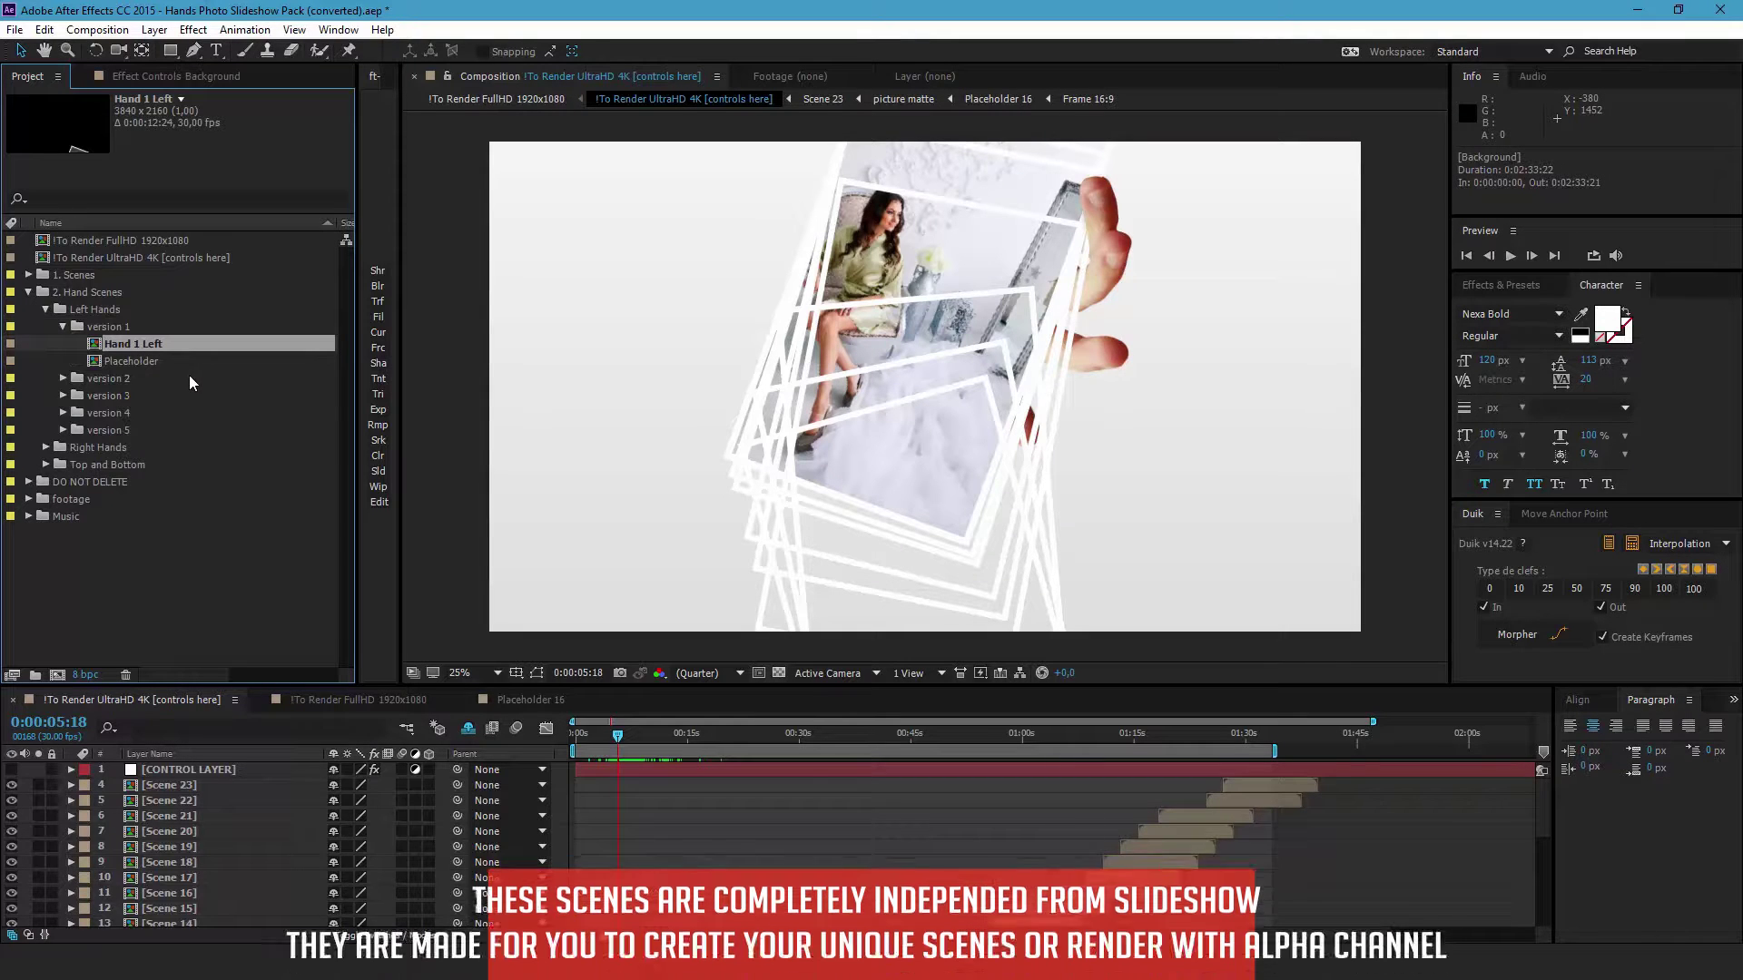
Open Hand 1 Left and reveal the Hand 1 layer's keyframes, scrubbing to 0:00:03:08
{"action": "double_click", "coordinate": [153, 349]}
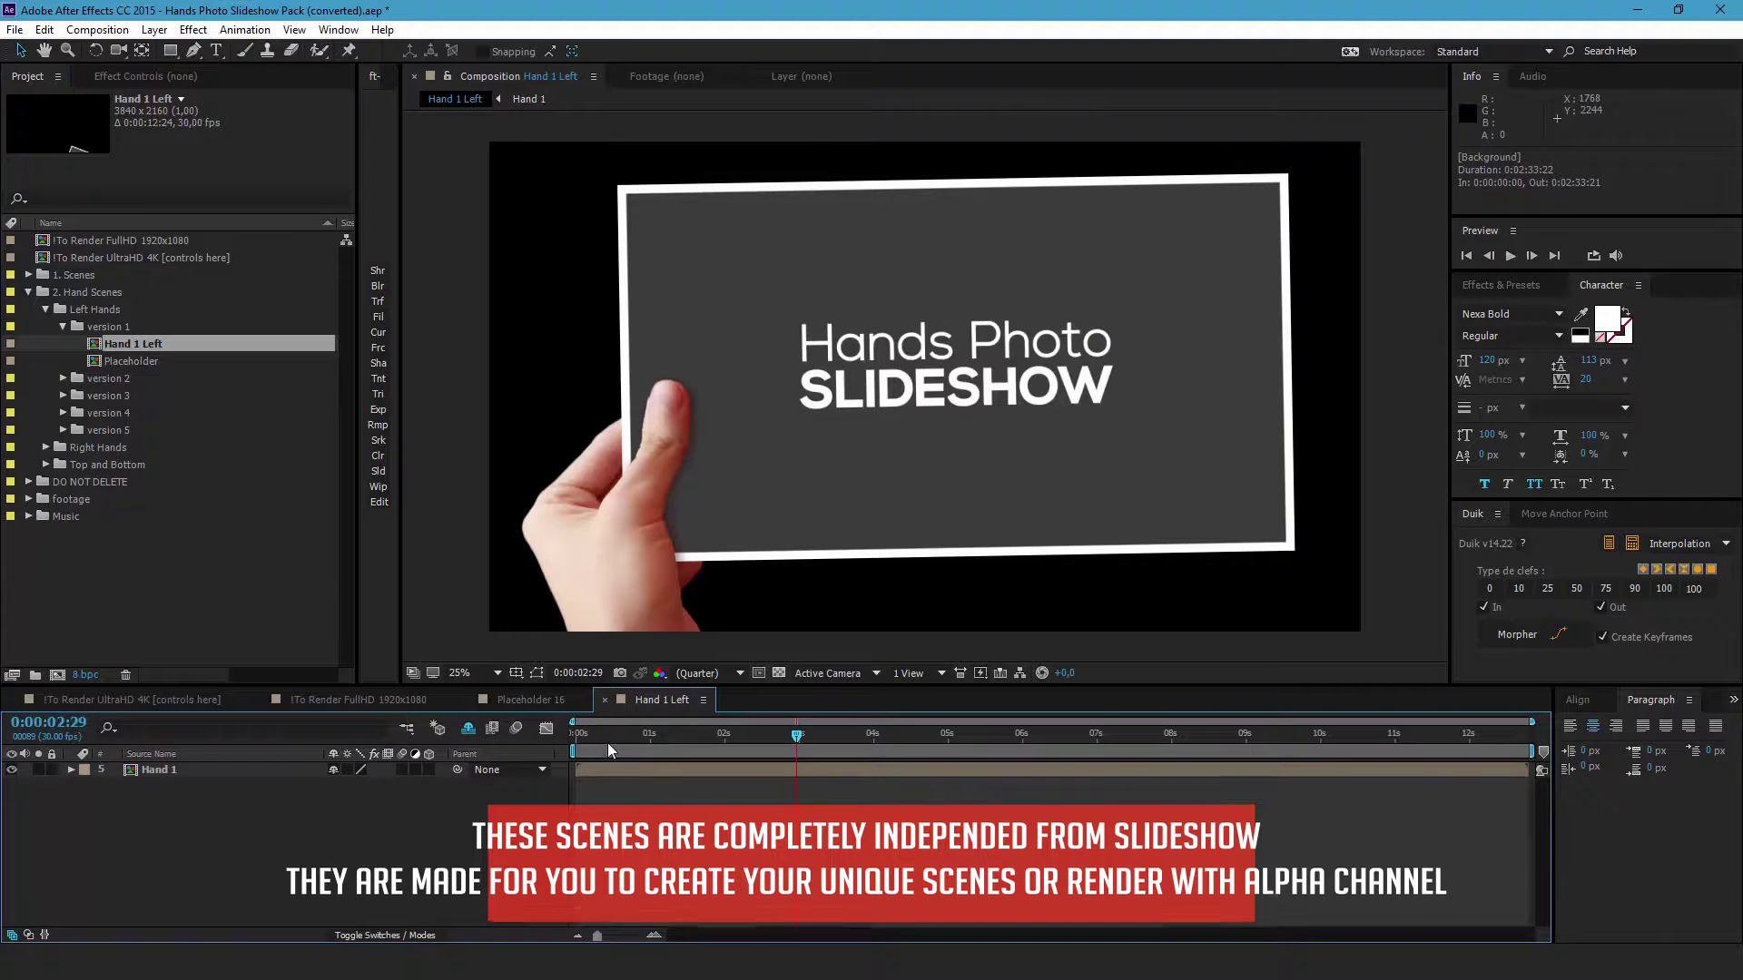
{"action": "left_click_drag", "start_coordinate": [608, 737], "coordinate": [792, 777]}
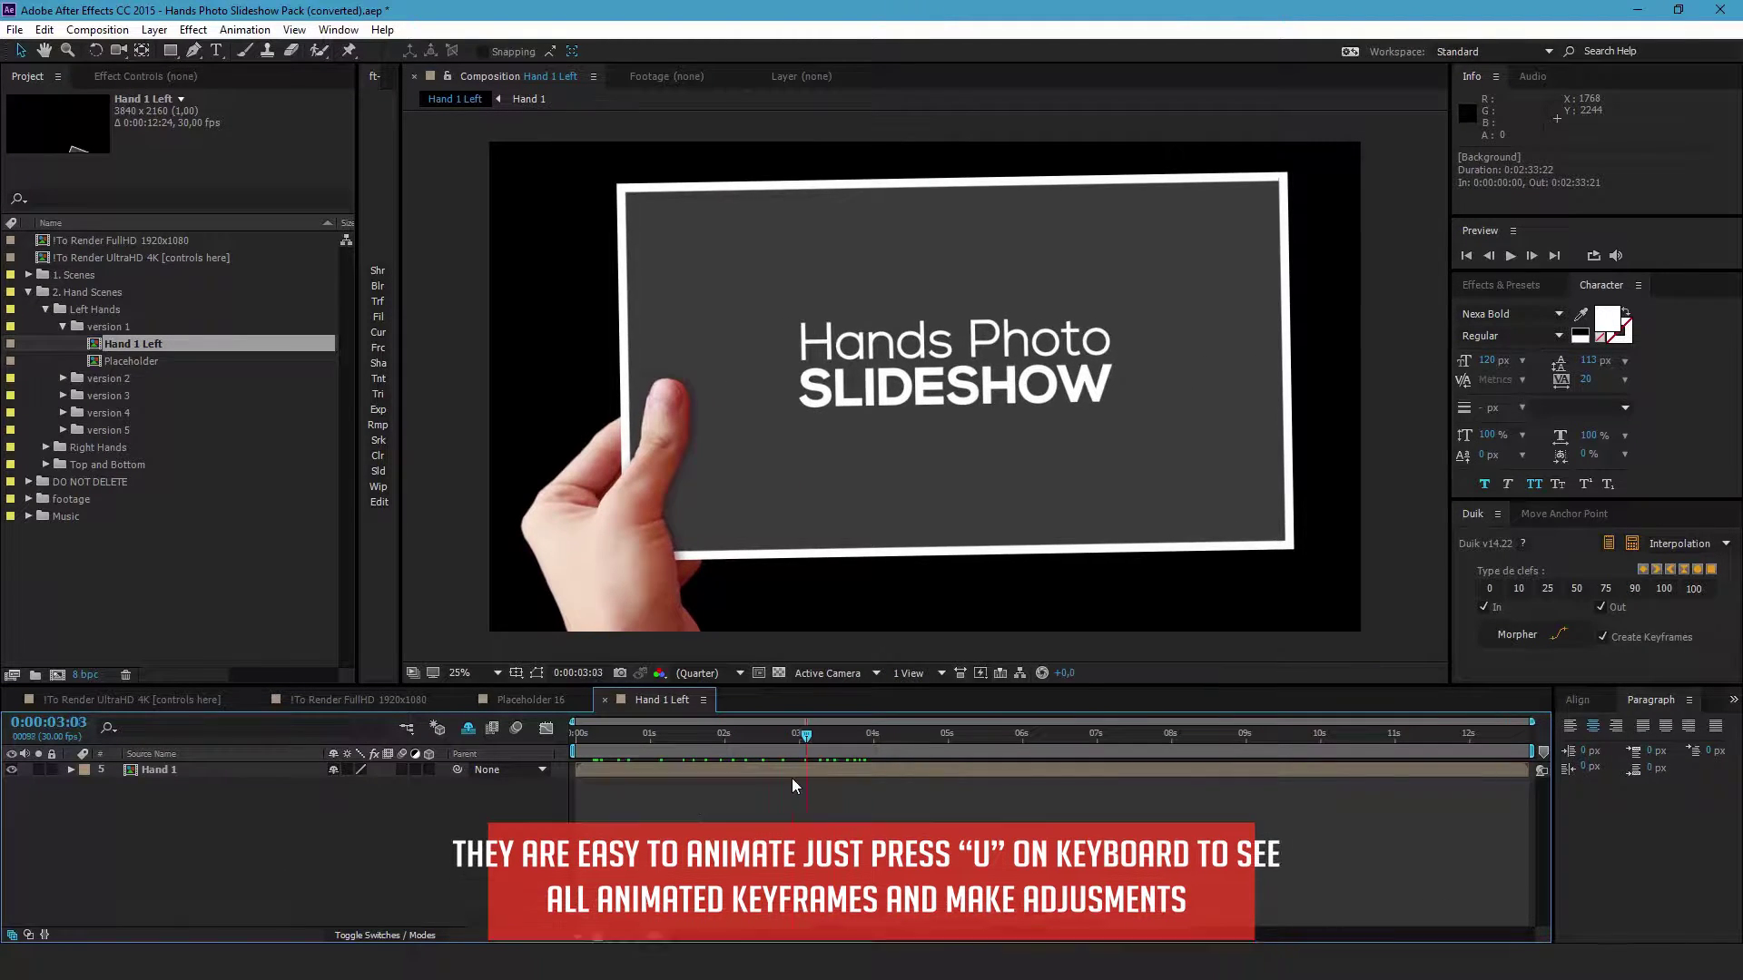
{"action": "left_click", "coordinate": [253, 767]}
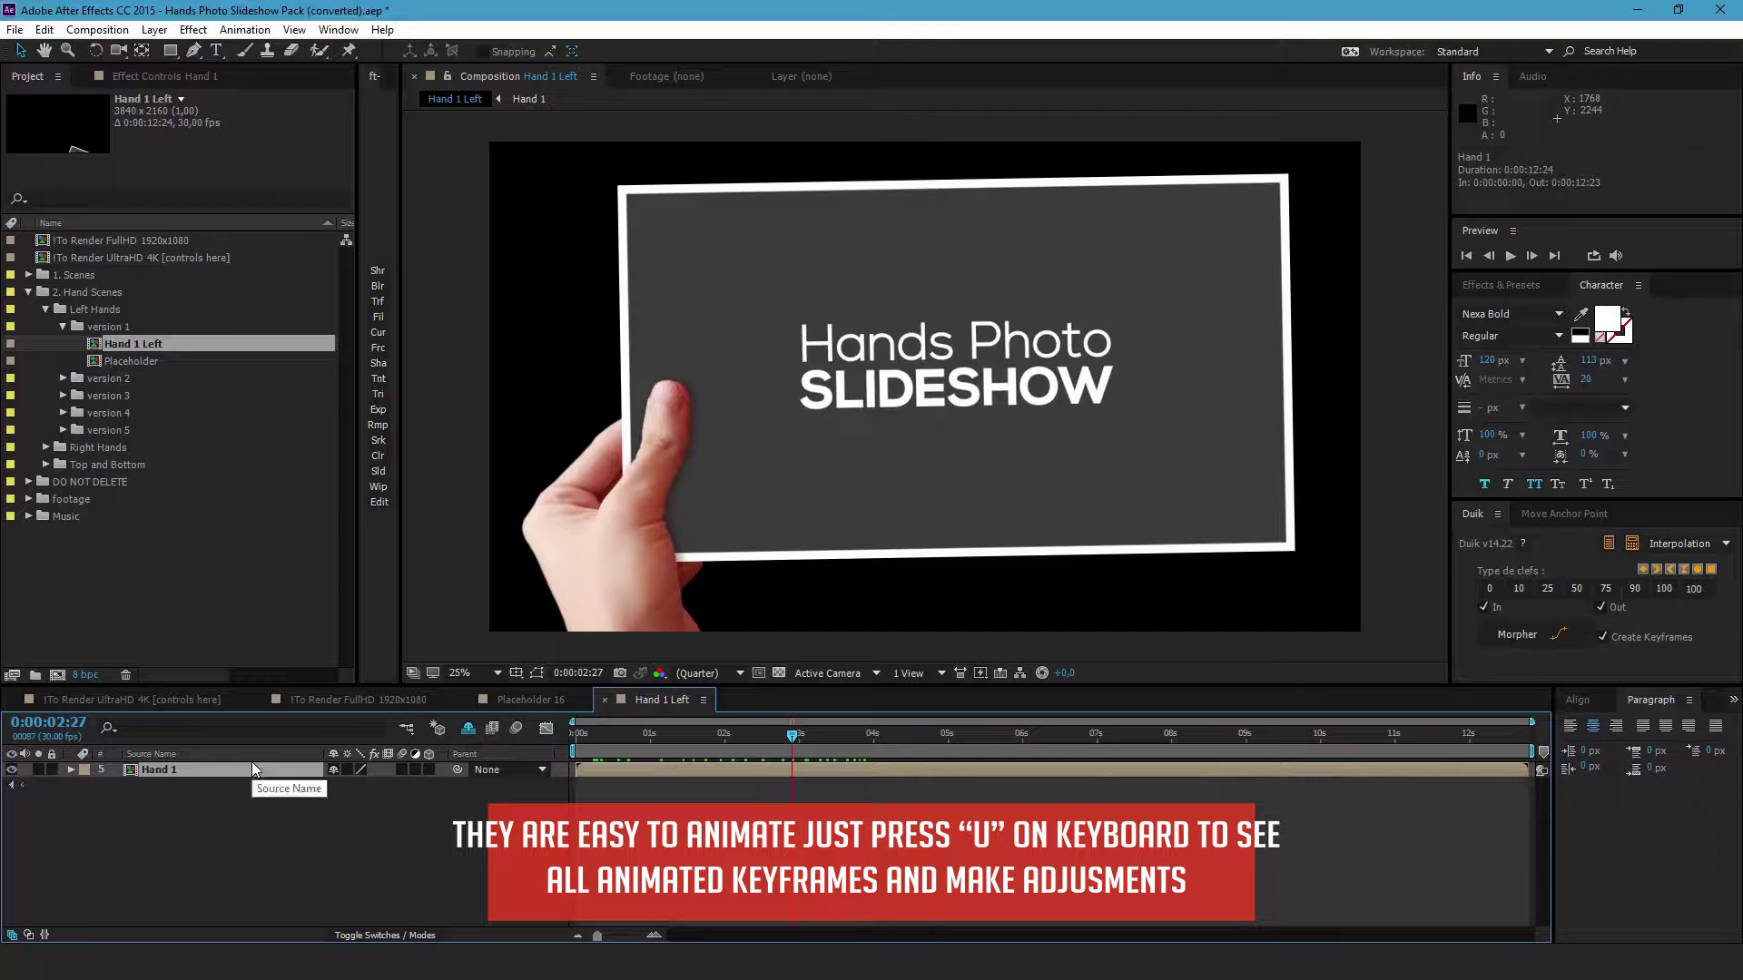
{"action": "key", "text": "u"}
{"action": "left_click_drag", "start_coordinate": [683, 735], "coordinate": [818, 755]}
Test shifting the hand and card sideways, undo it, and collapse the Hand 1 layer
{"action": "mouse_move", "coordinate": [336, 793]}
{"action": "left_mouse_down"}
{"action": "mouse_move", "coordinate": [413, 788]}
{"action": "mouse_move", "coordinate": [340, 804]}
{"action": "mouse_move", "coordinate": [388, 819]}
{"action": "left_mouse_up"}
{"action": "key", "text": "ctrl+z"}
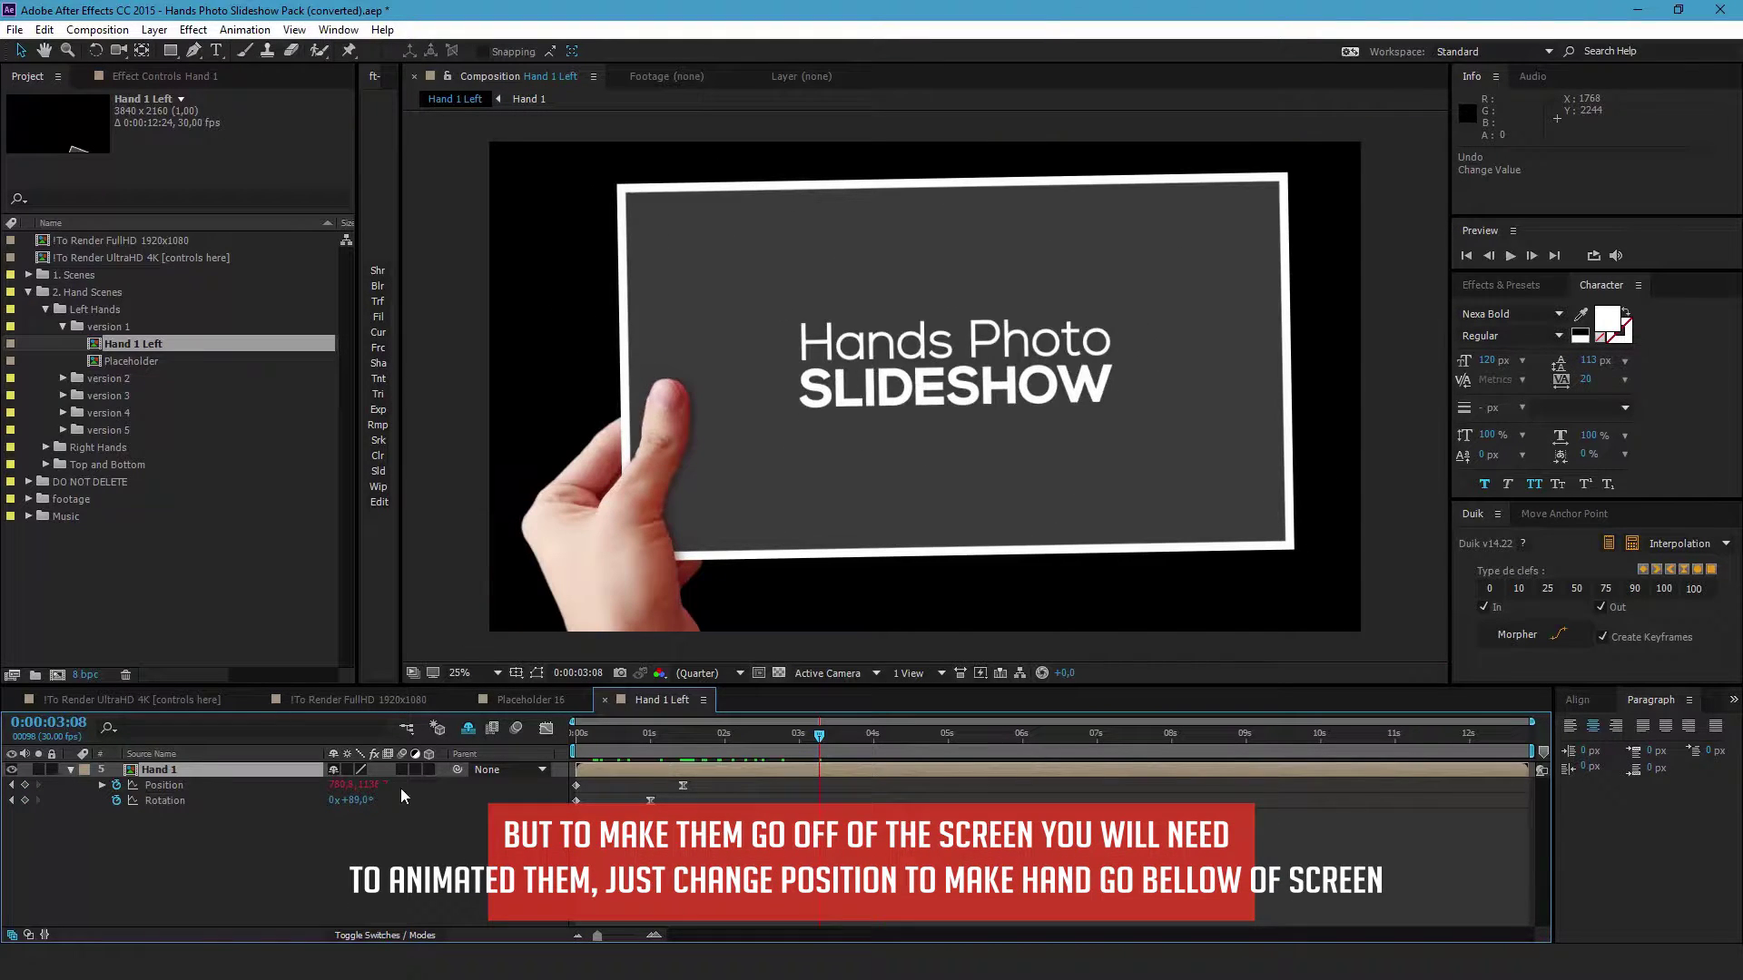
{"action": "left_click", "coordinate": [69, 769]}
{"action": "left_click", "coordinate": [264, 865]}
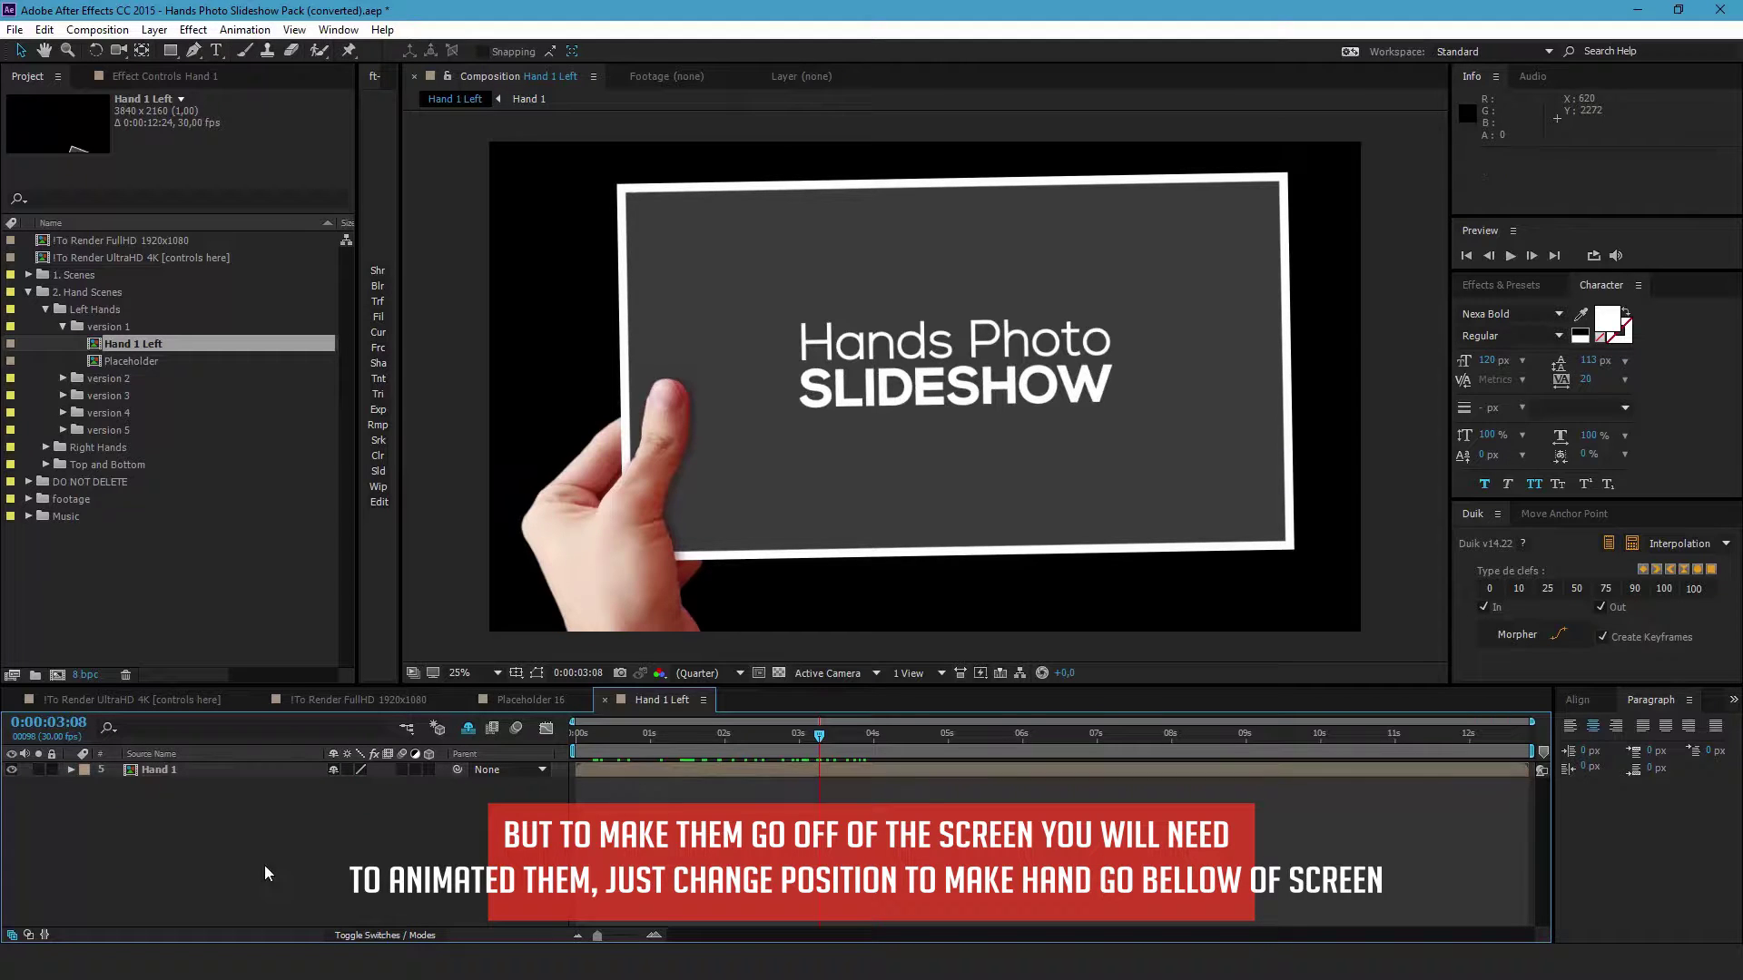
Expand the version 2 and version 3 folders and open the Hand 3 Left composition
{"action": "left_click", "coordinate": [64, 379]}
{"action": "left_click", "coordinate": [122, 395]}
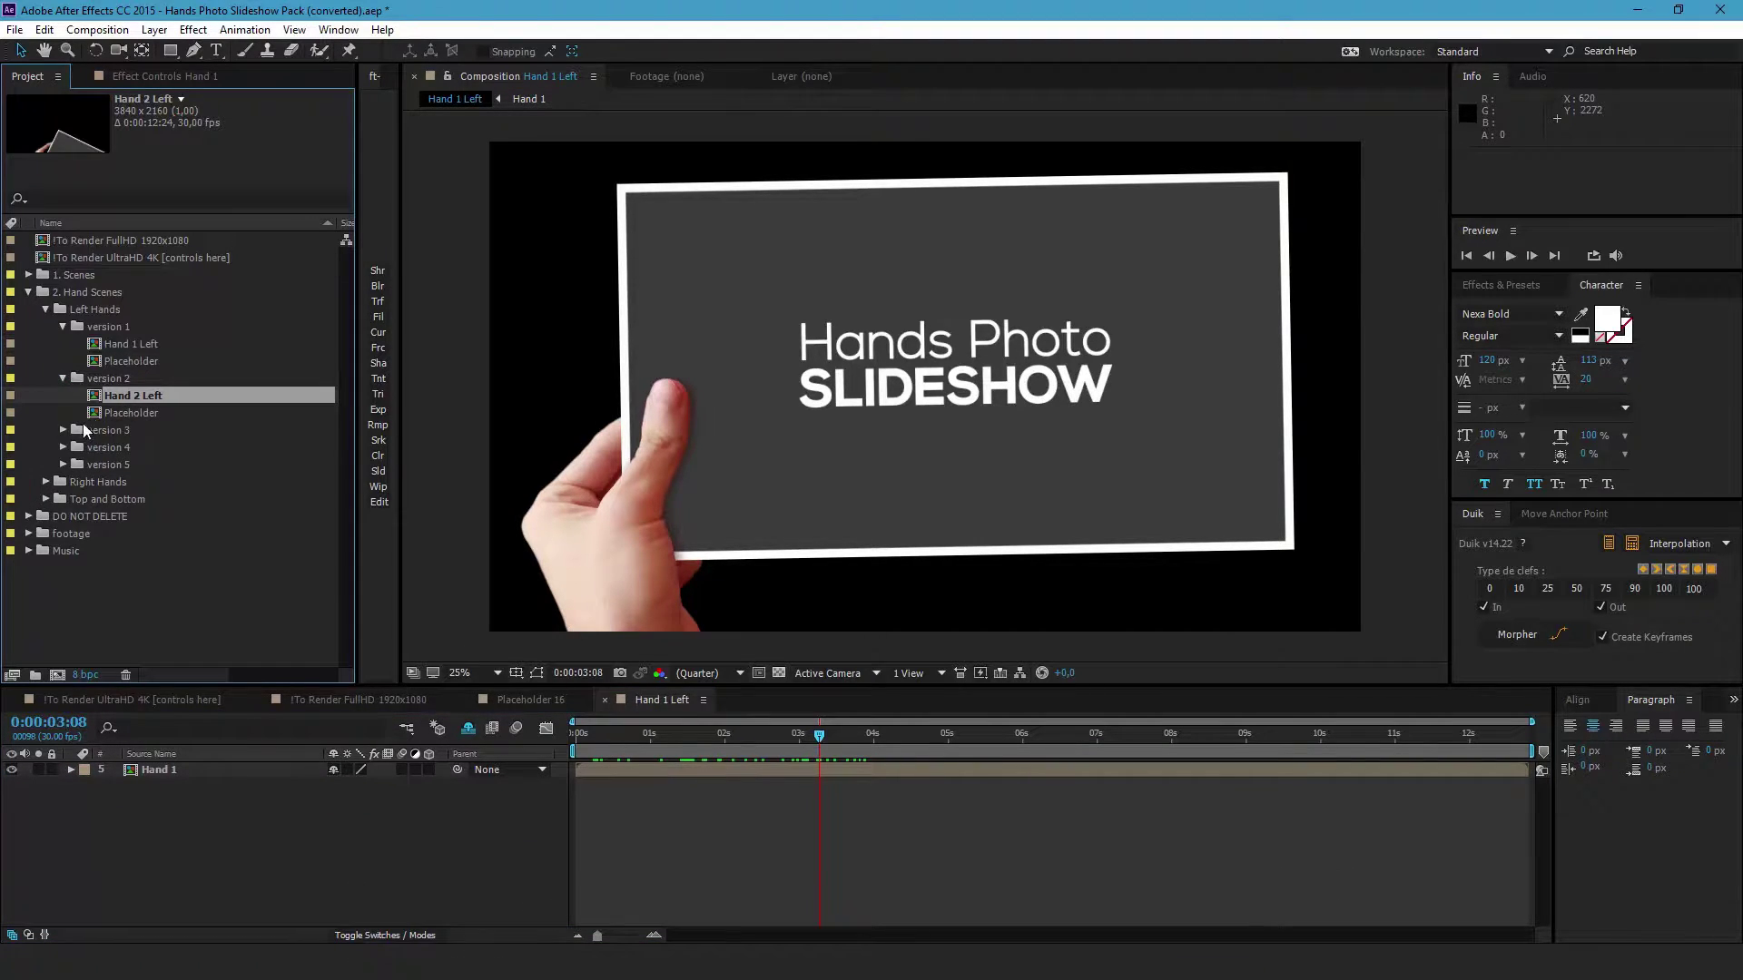
{"action": "left_click", "coordinate": [64, 431]}
{"action": "left_click", "coordinate": [127, 447]}
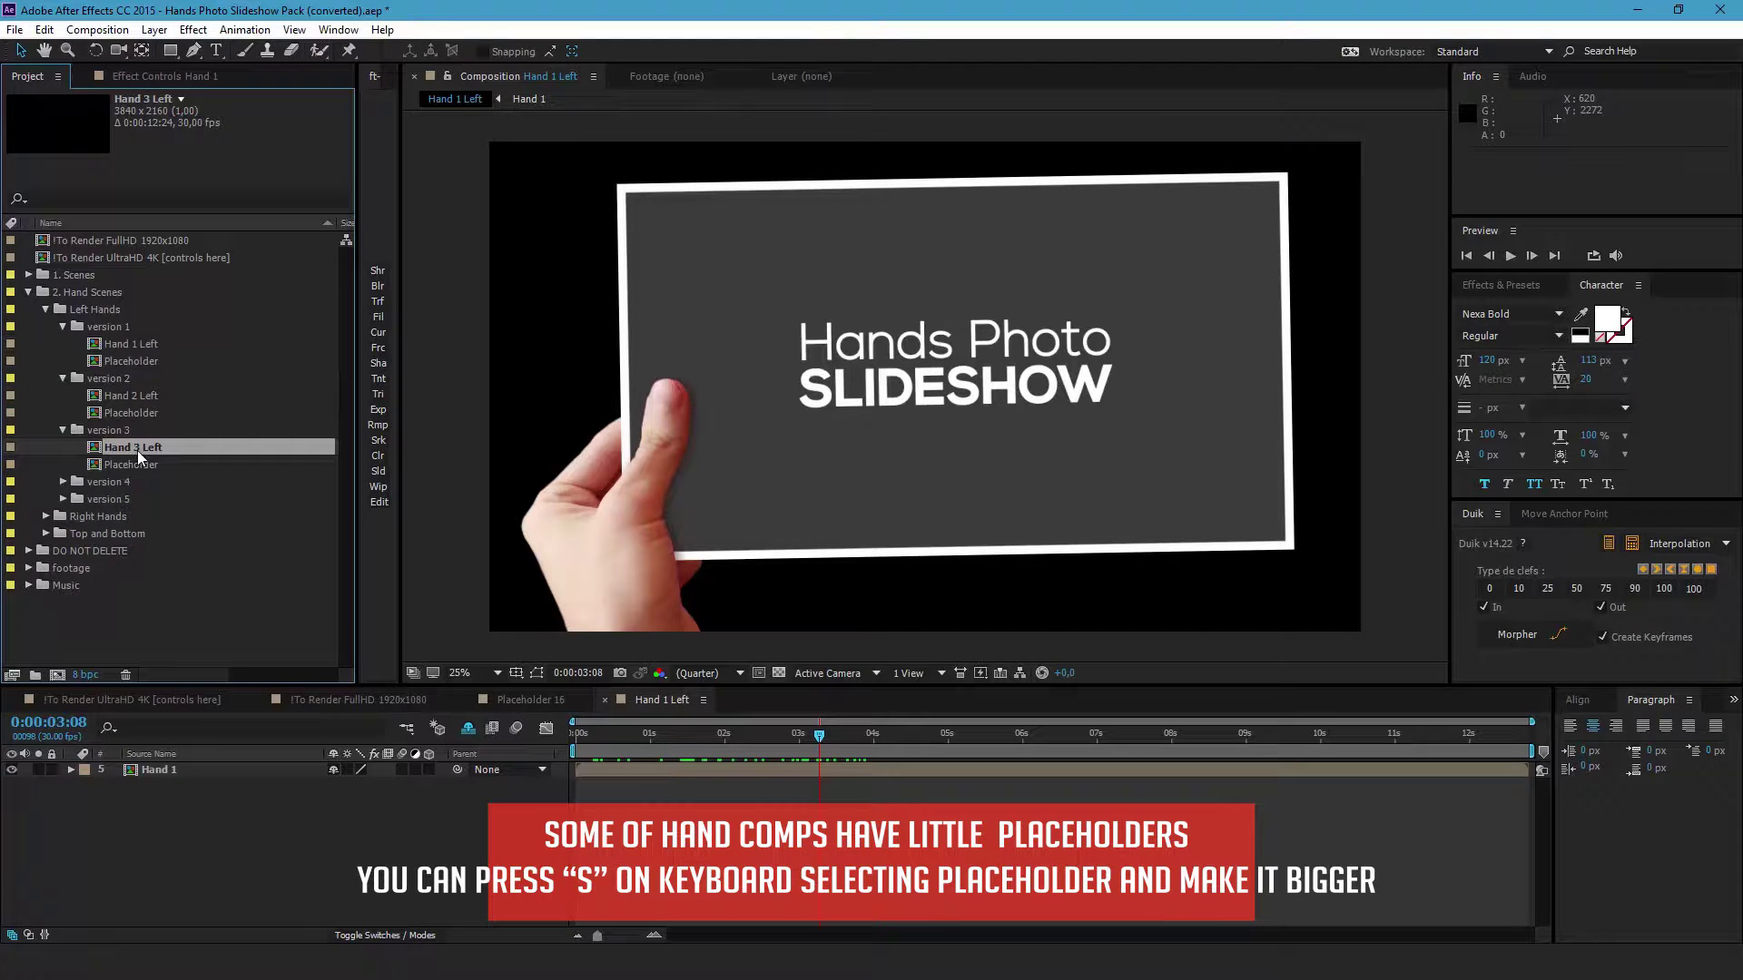
{"action": "double_click", "coordinate": [139, 446]}
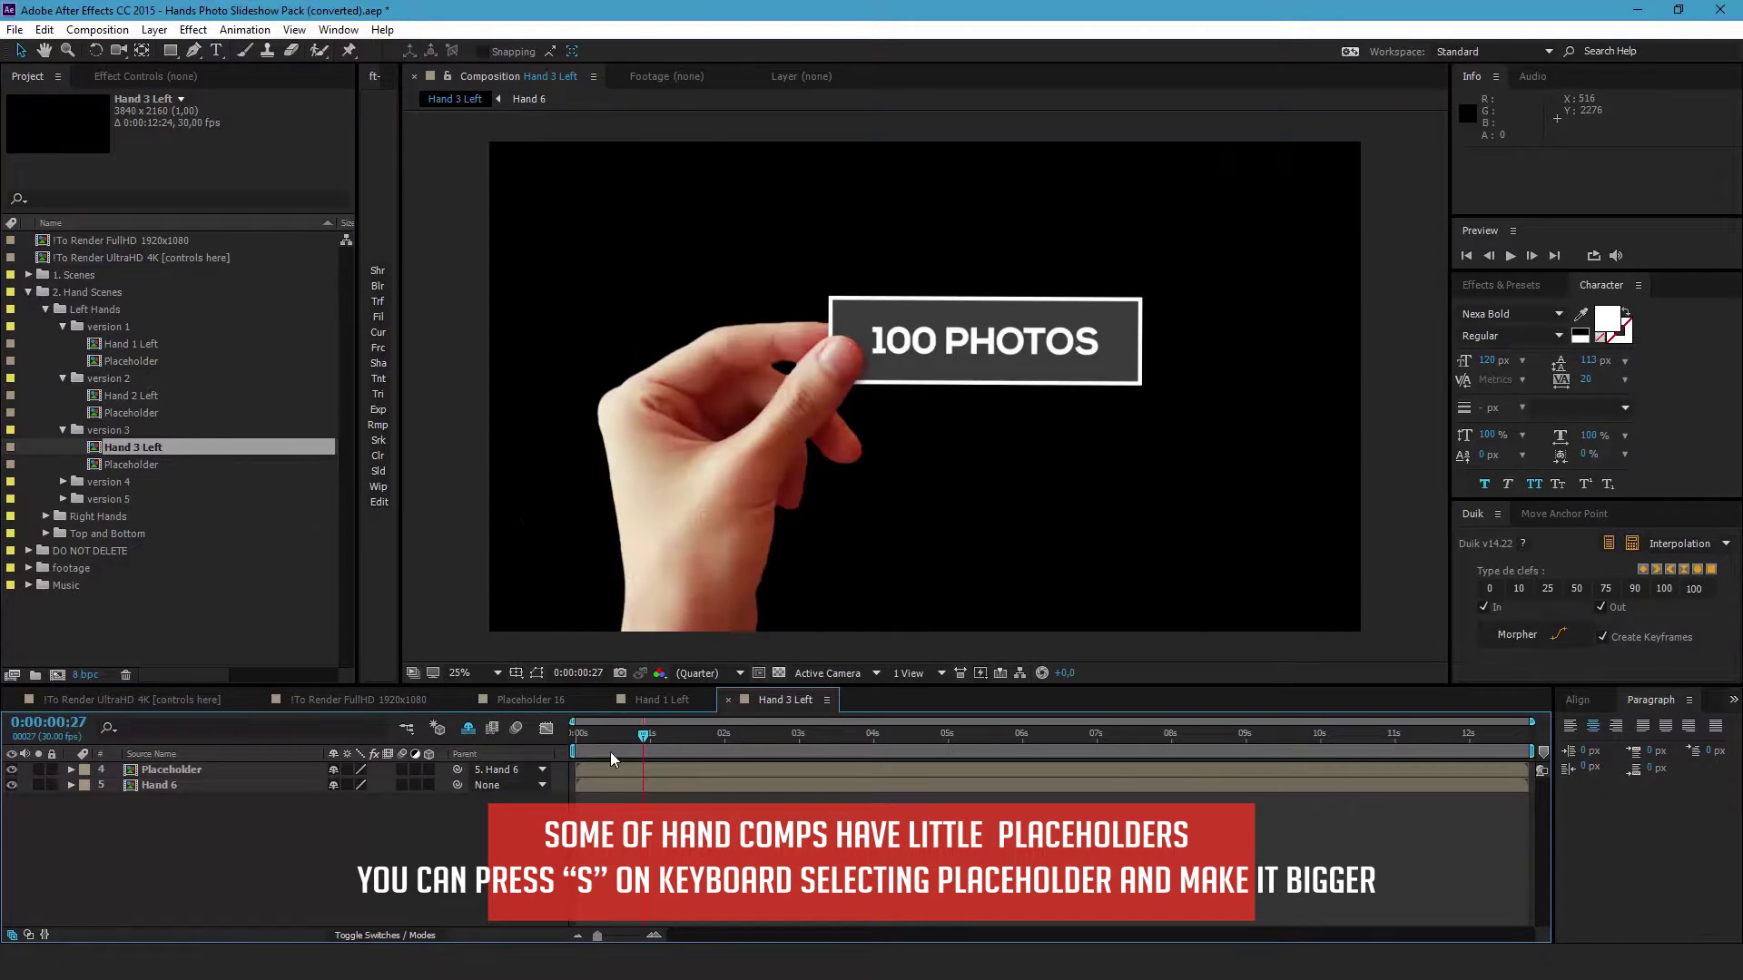
Scale the Placeholder's 100 PHOTOS card to 108%, try moving it, then undo the move
{"action": "left_click", "coordinate": [203, 768]}
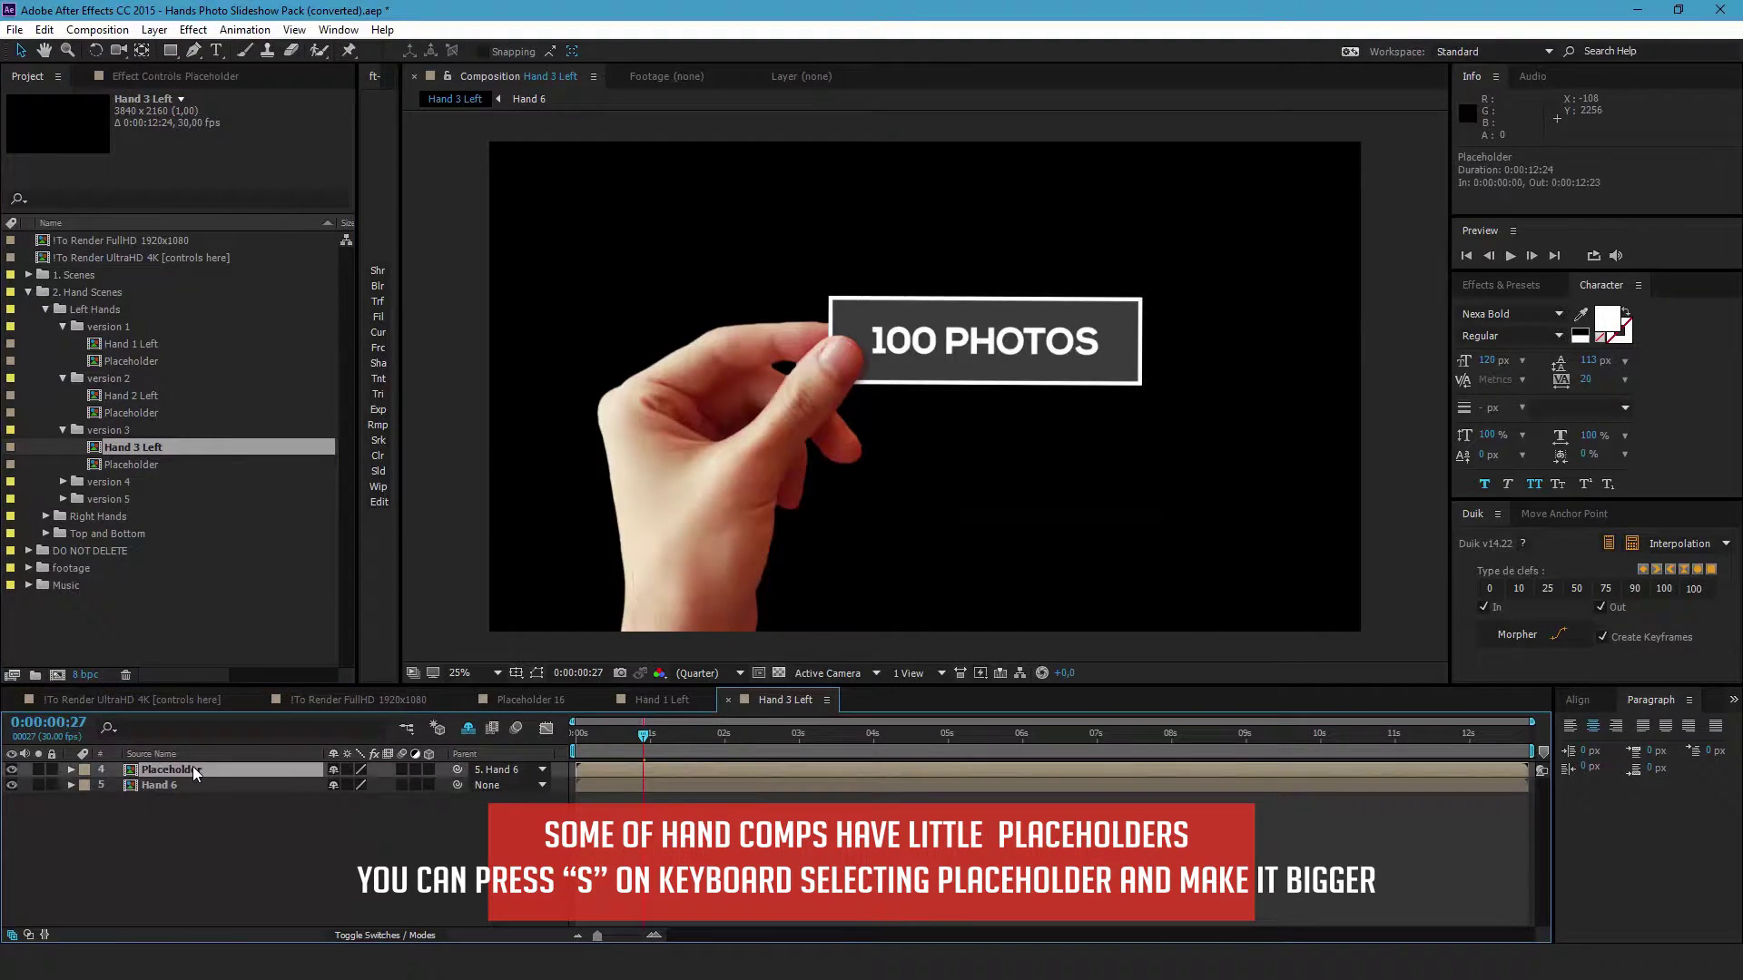
{"action": "key", "text": "s"}
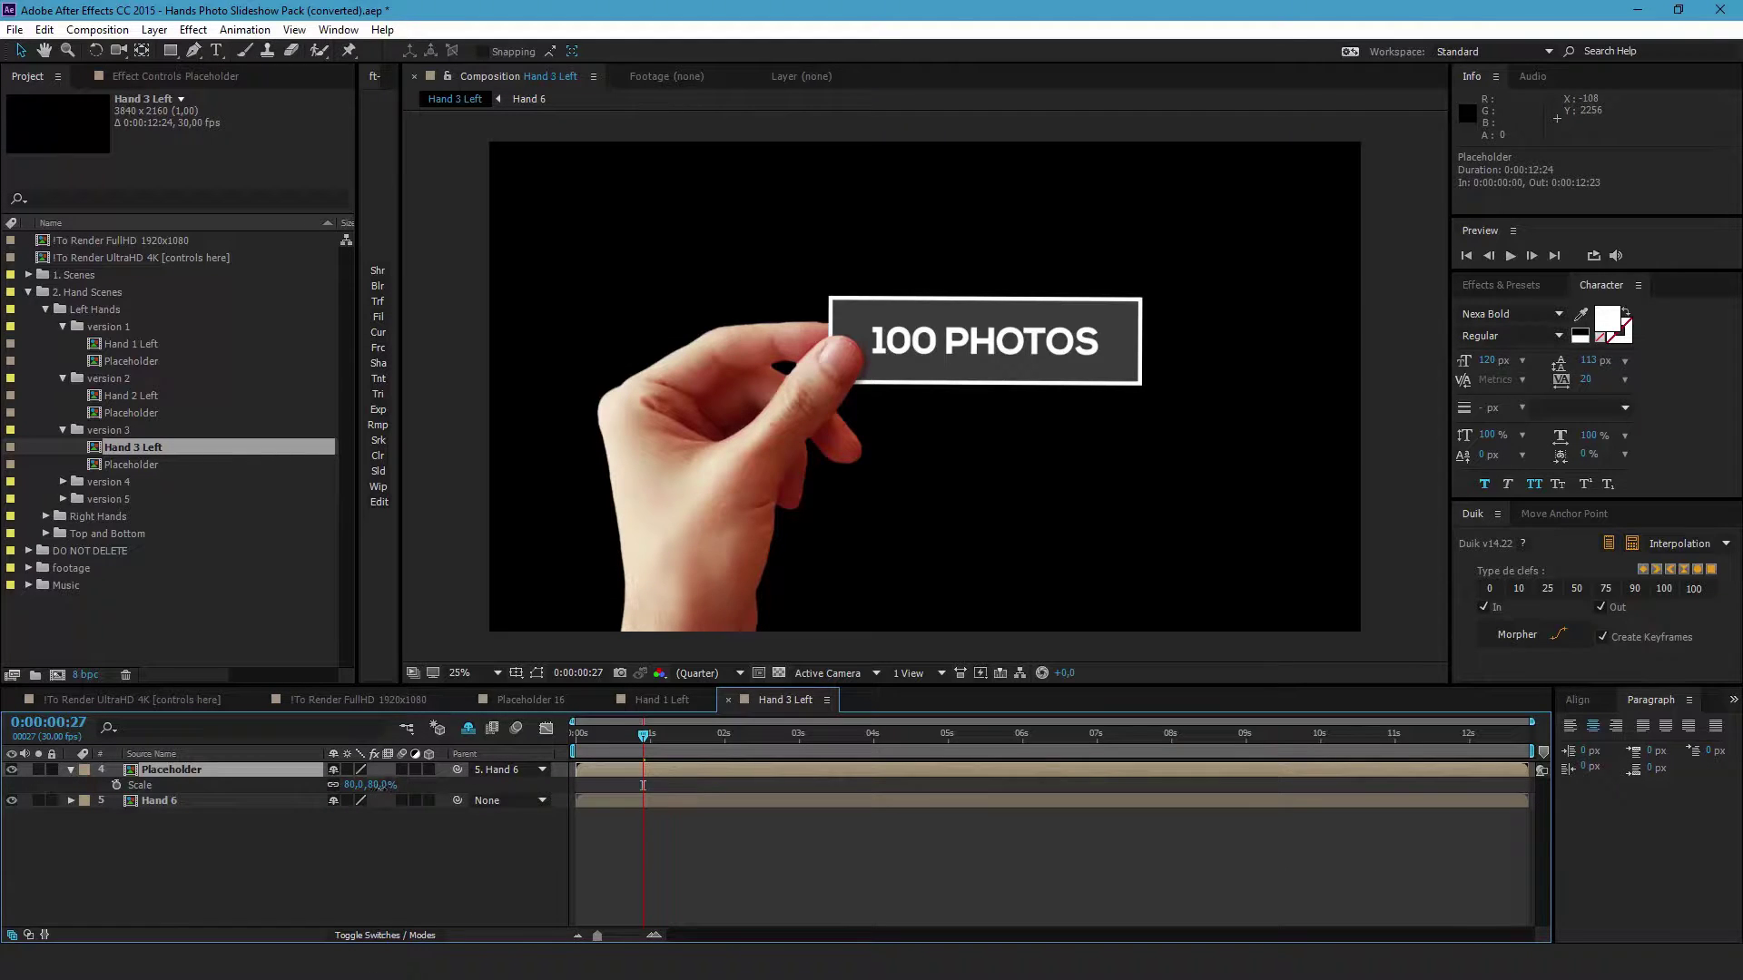
{"action": "left_click_drag", "start_coordinate": [374, 785], "coordinate": [405, 786]}
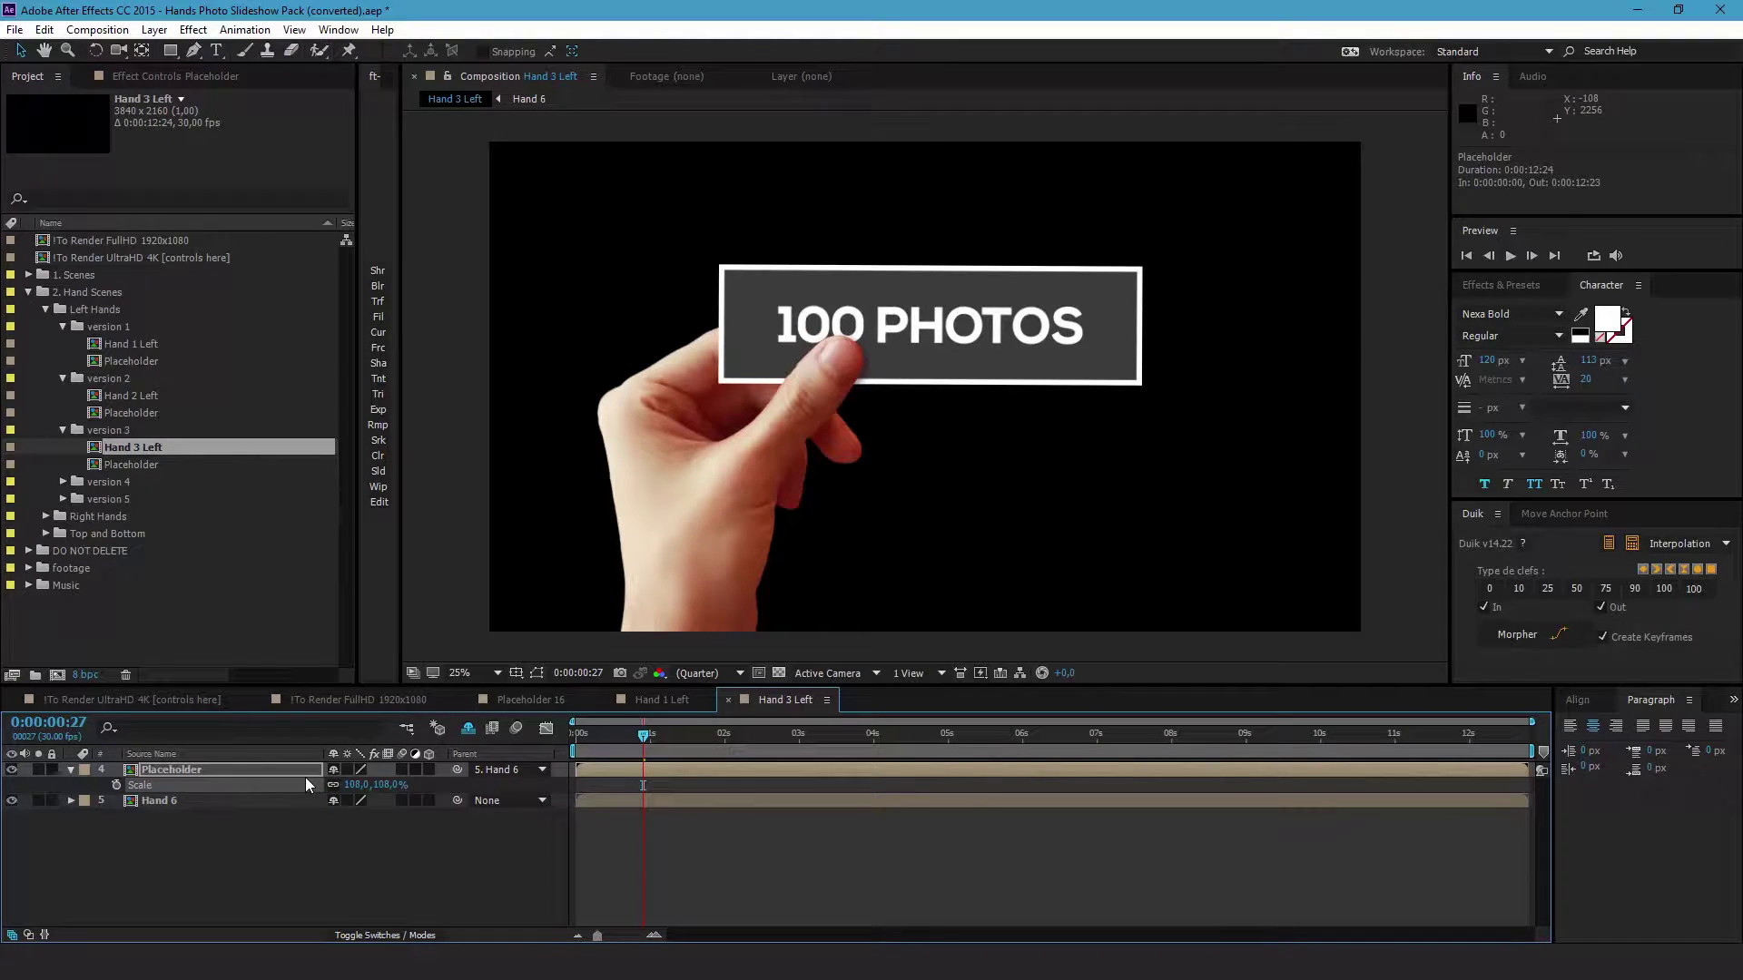
{"action": "key", "text": "p"}
{"action": "mouse_move", "coordinate": [336, 786]}
{"action": "left_mouse_down"}
{"action": "mouse_move", "coordinate": [392, 786]}
{"action": "mouse_move", "coordinate": [363, 786]}
{"action": "left_mouse_up"}
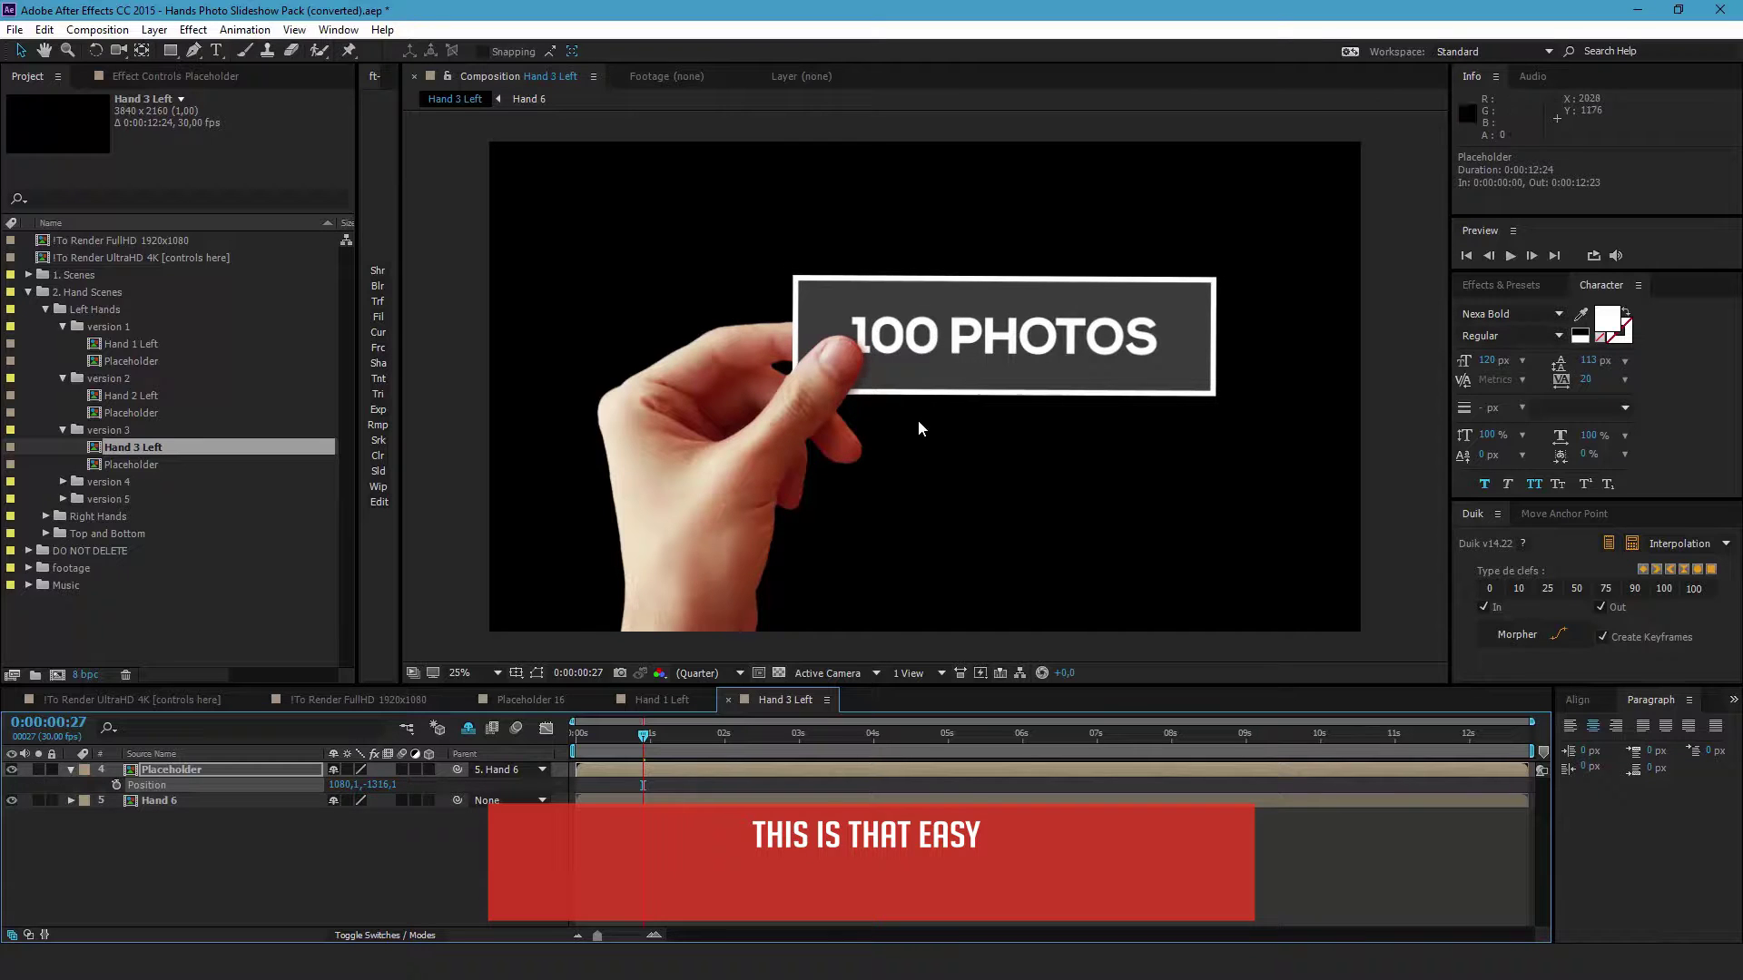
{"action": "key", "text": "ctrl+z"}
{"action": "key", "text": "ctrl+z"}
{"action": "key", "text": "ctrl+z"}
{"action": "key", "text": "ctrl+z"}
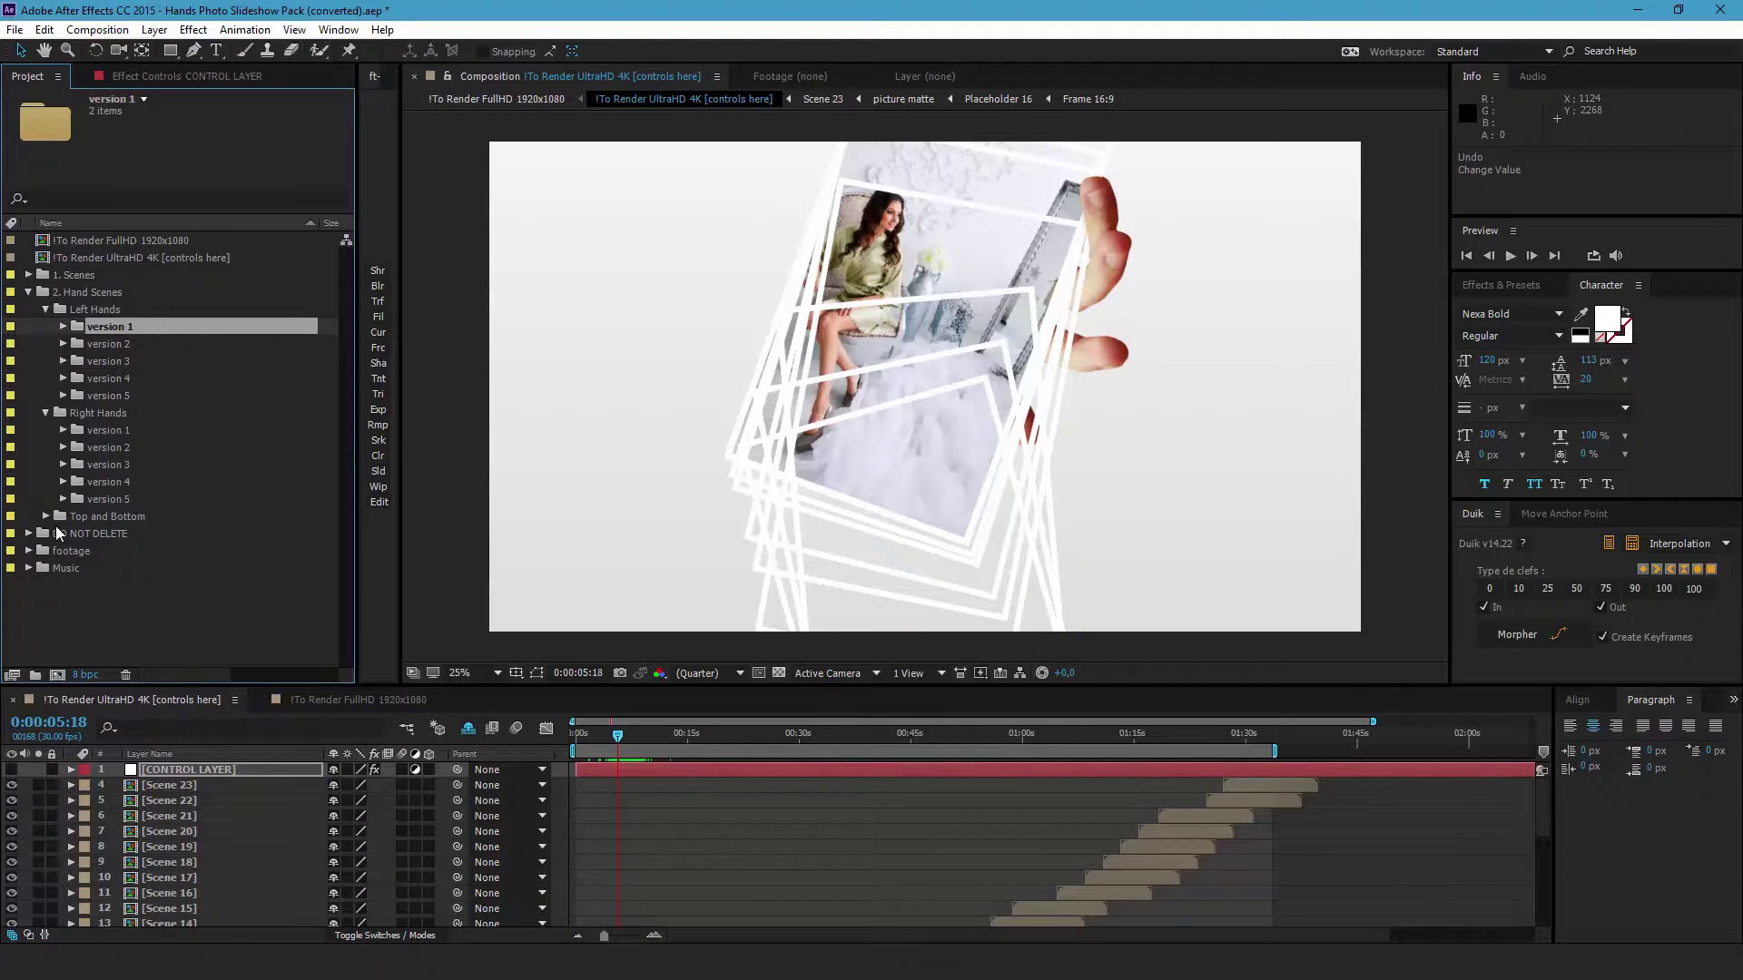
Open the Double Hands Top comp from Top and Bottom > version 7 and preview it
{"action": "left_click", "coordinate": [45, 515]}
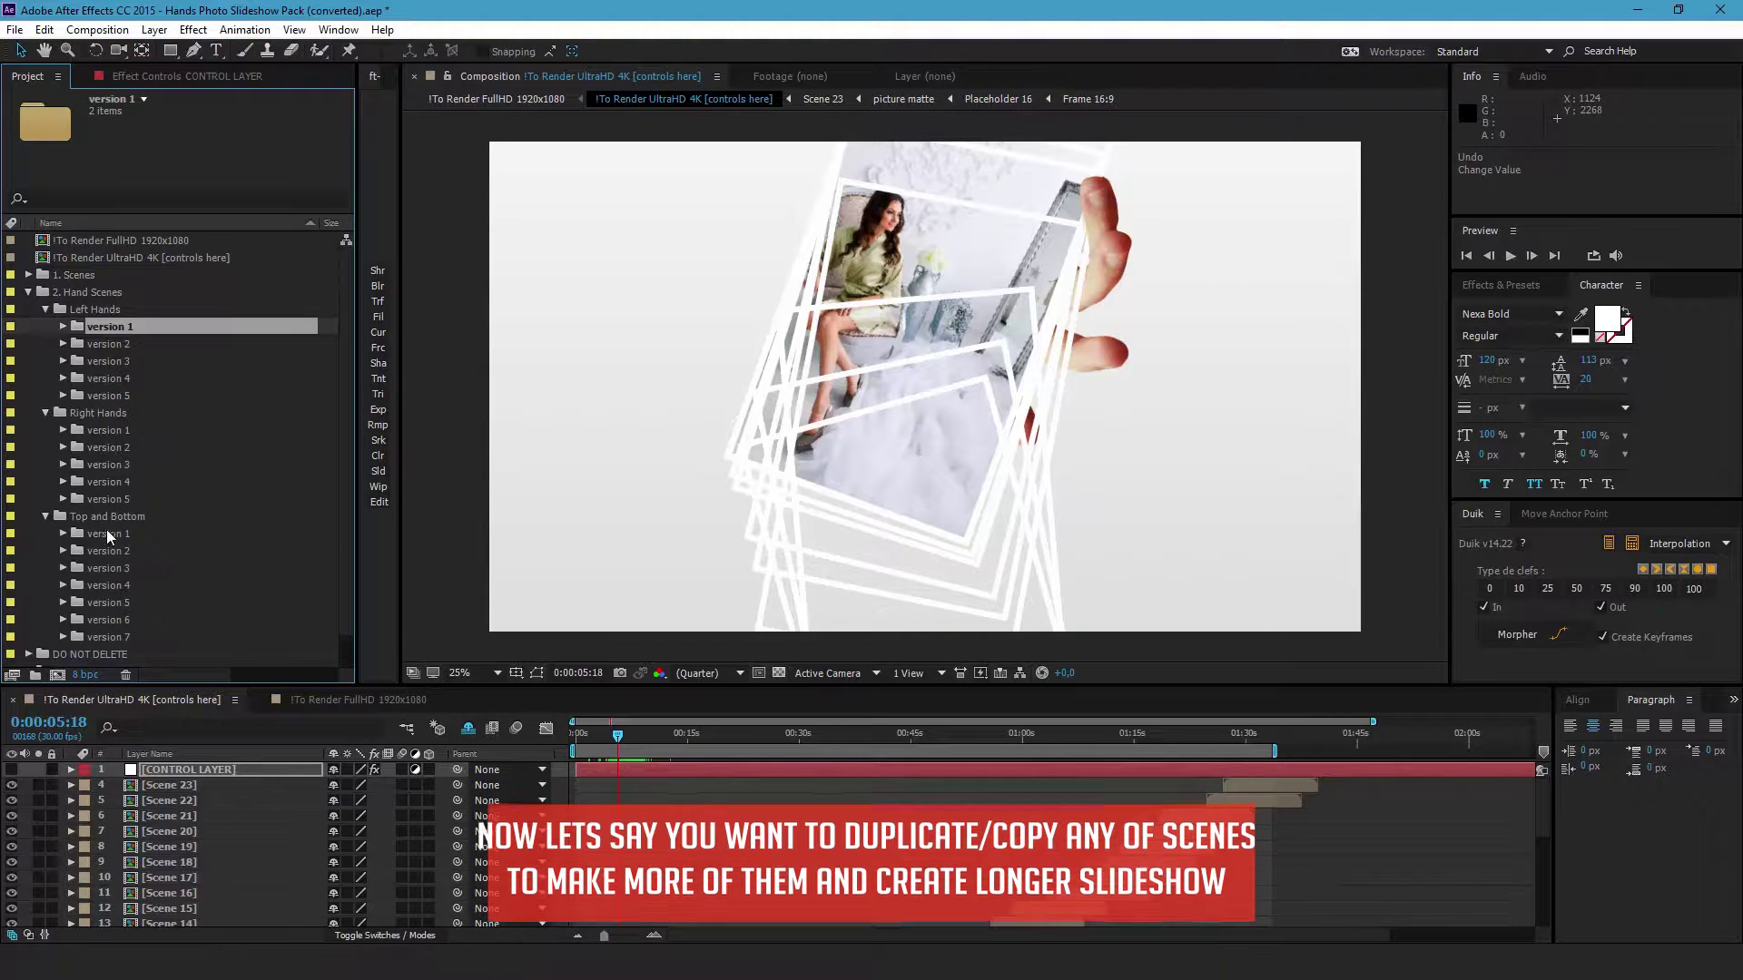
{"action": "left_click", "coordinate": [106, 532]}
{"action": "left_click", "coordinate": [64, 637]}
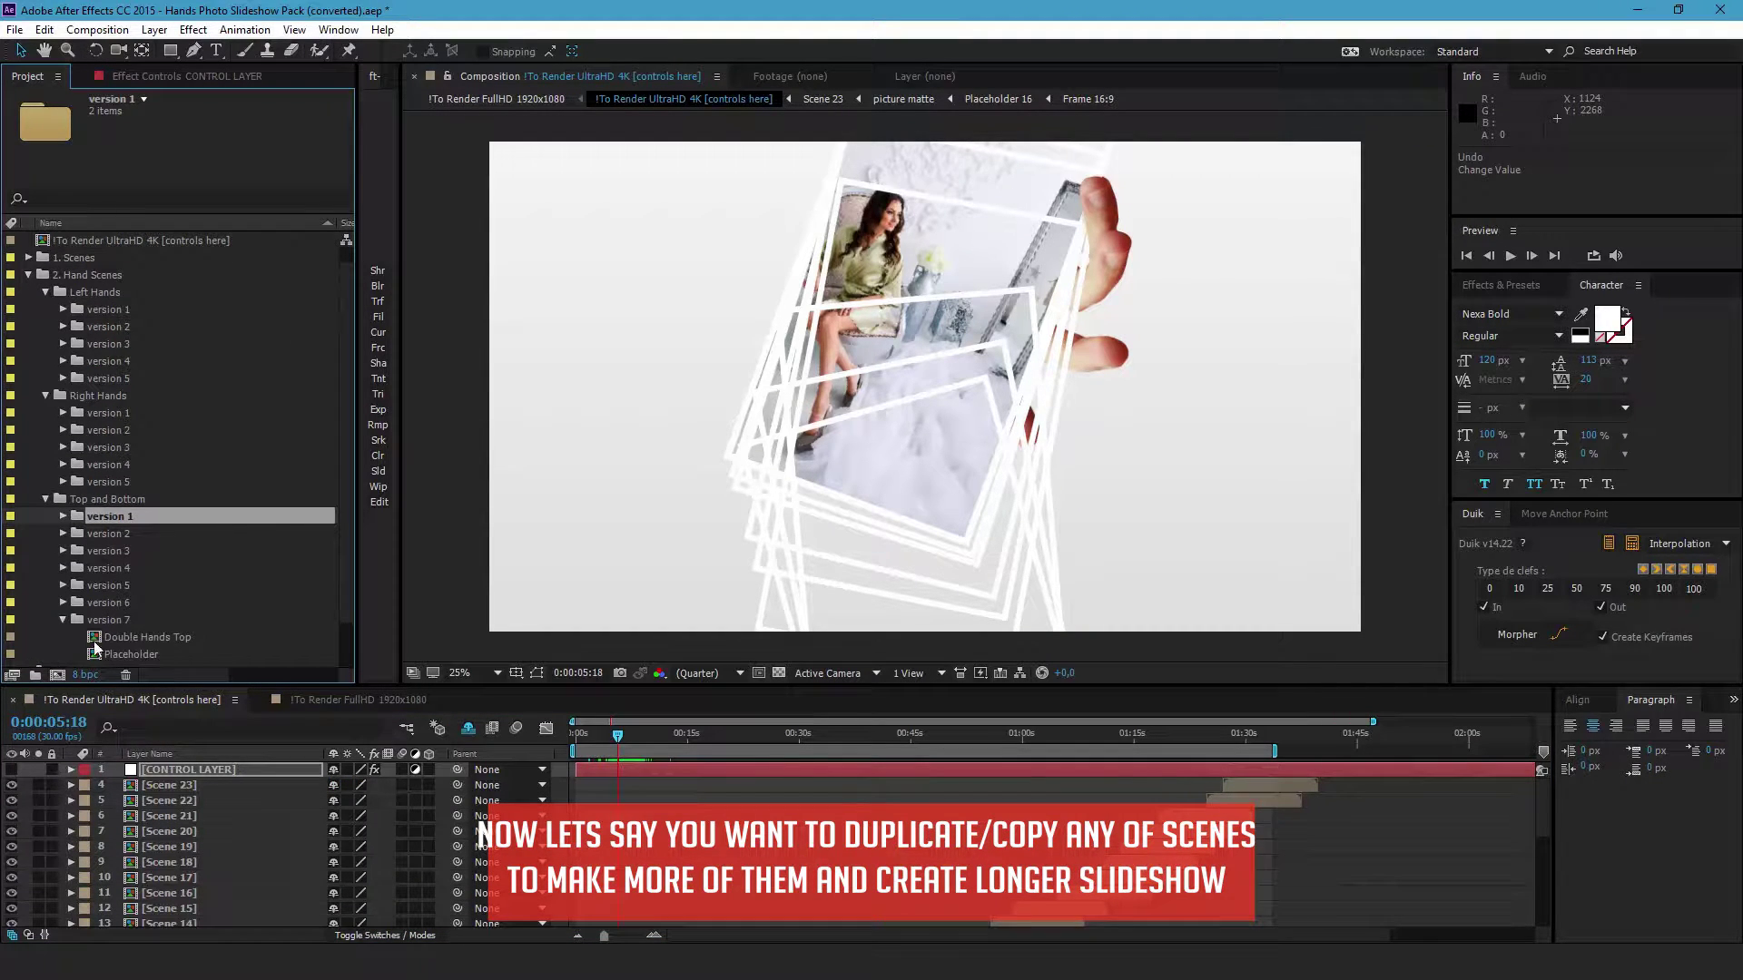
{"action": "left_click", "coordinate": [129, 638]}
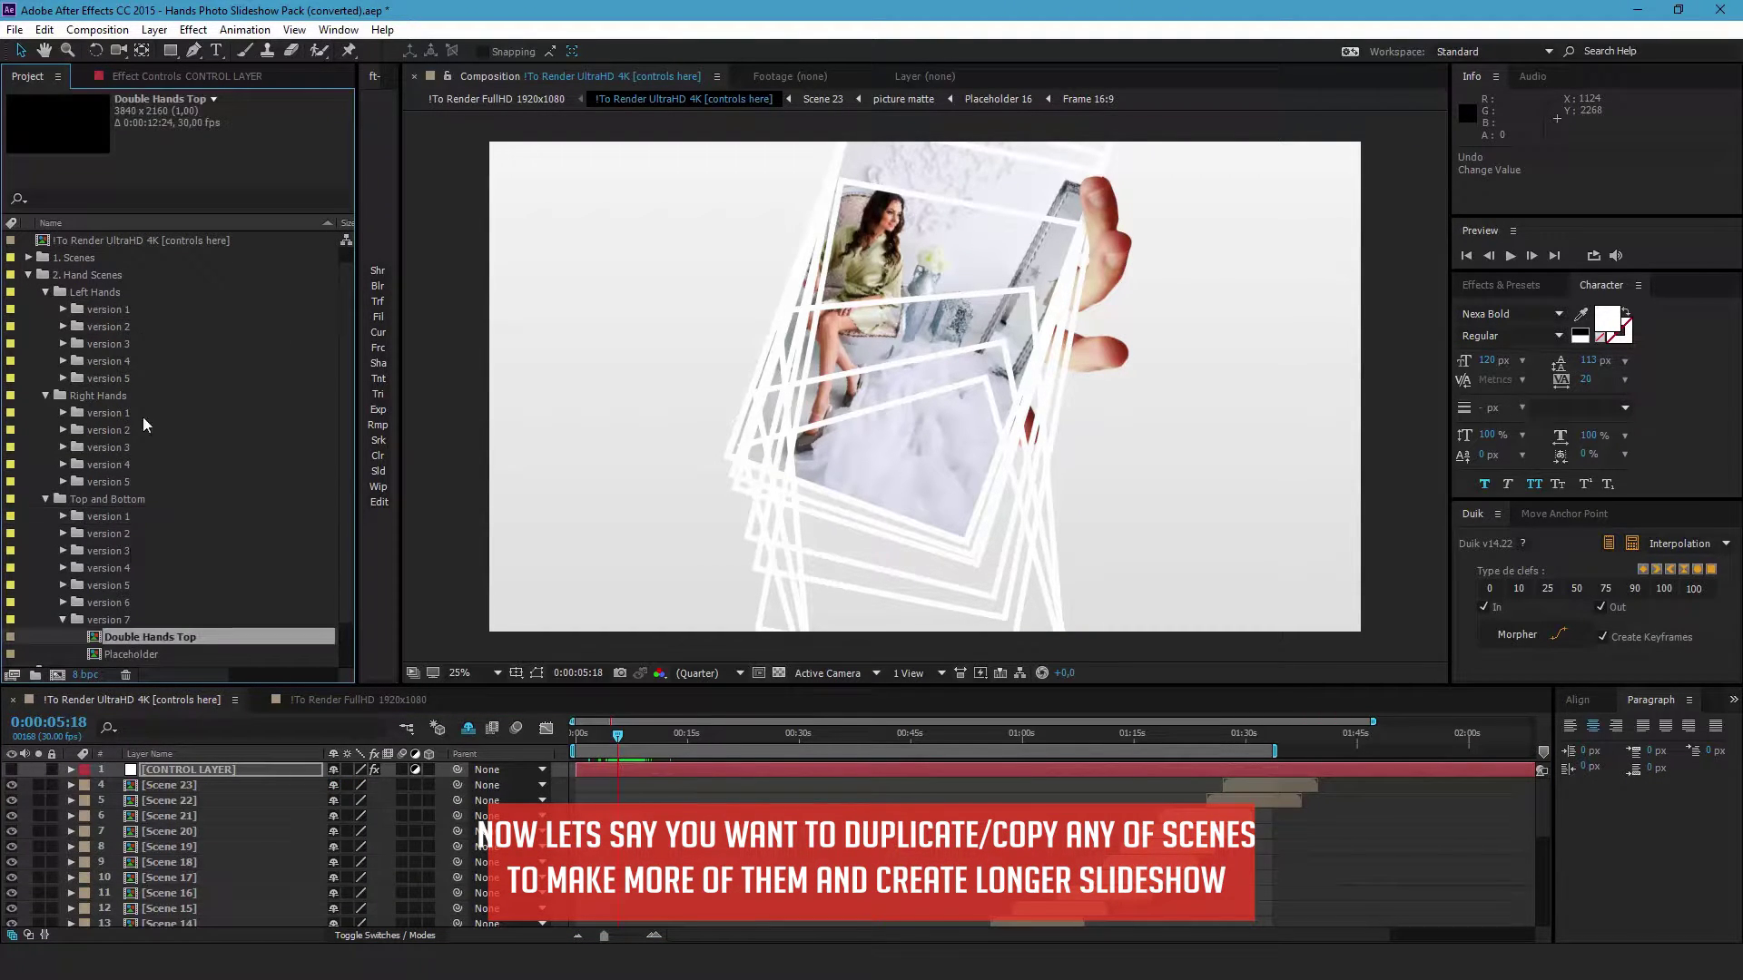
{"action": "double_click", "coordinate": [161, 637]}
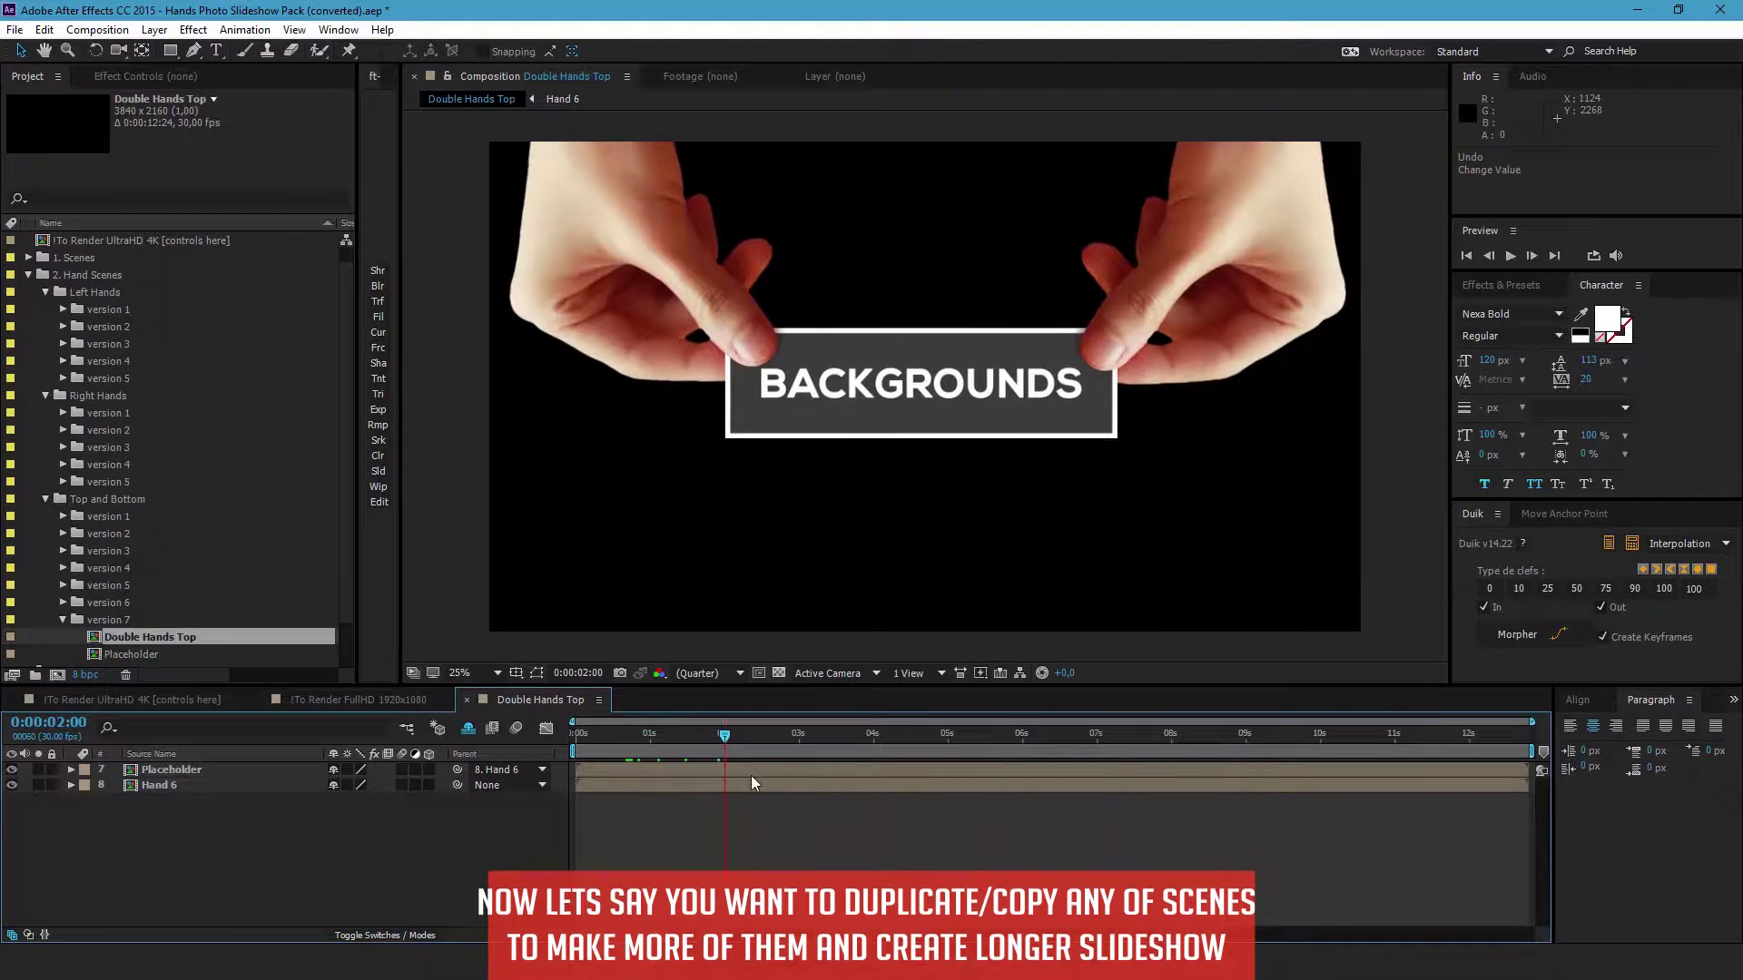
{"action": "key", "text": "space"}
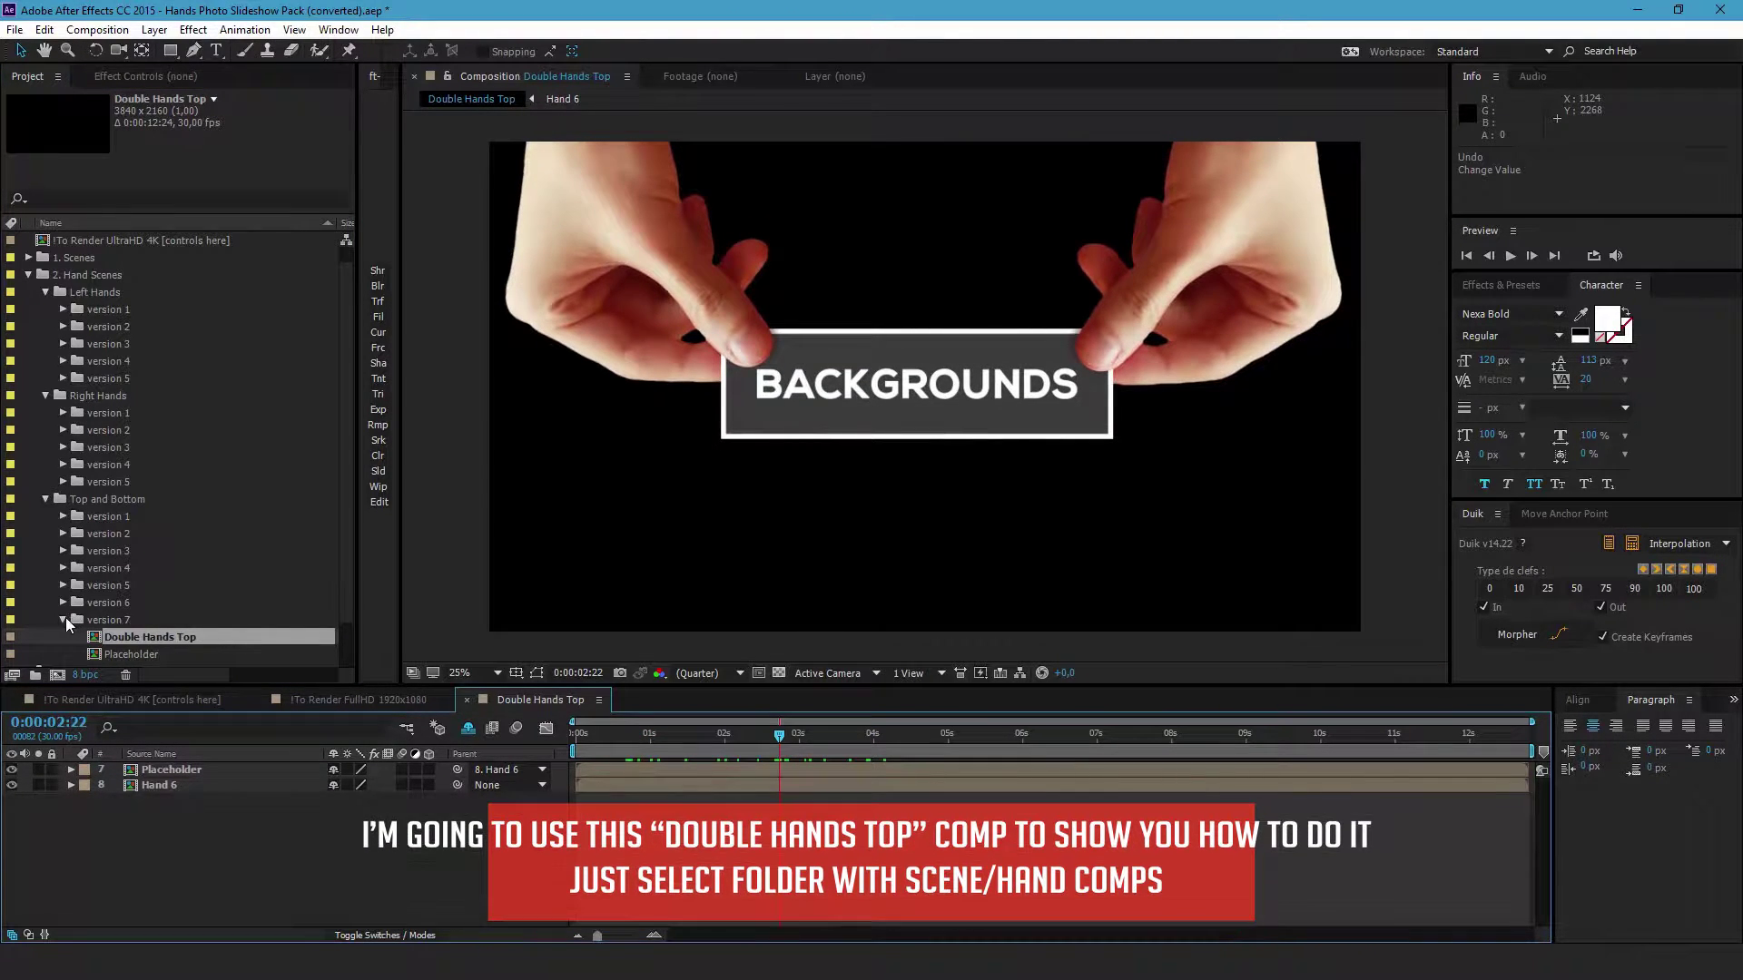
Collapse version 7, Right Hands and Left Hands, then select the version 7 folder
{"action": "left_click", "coordinate": [64, 620]}
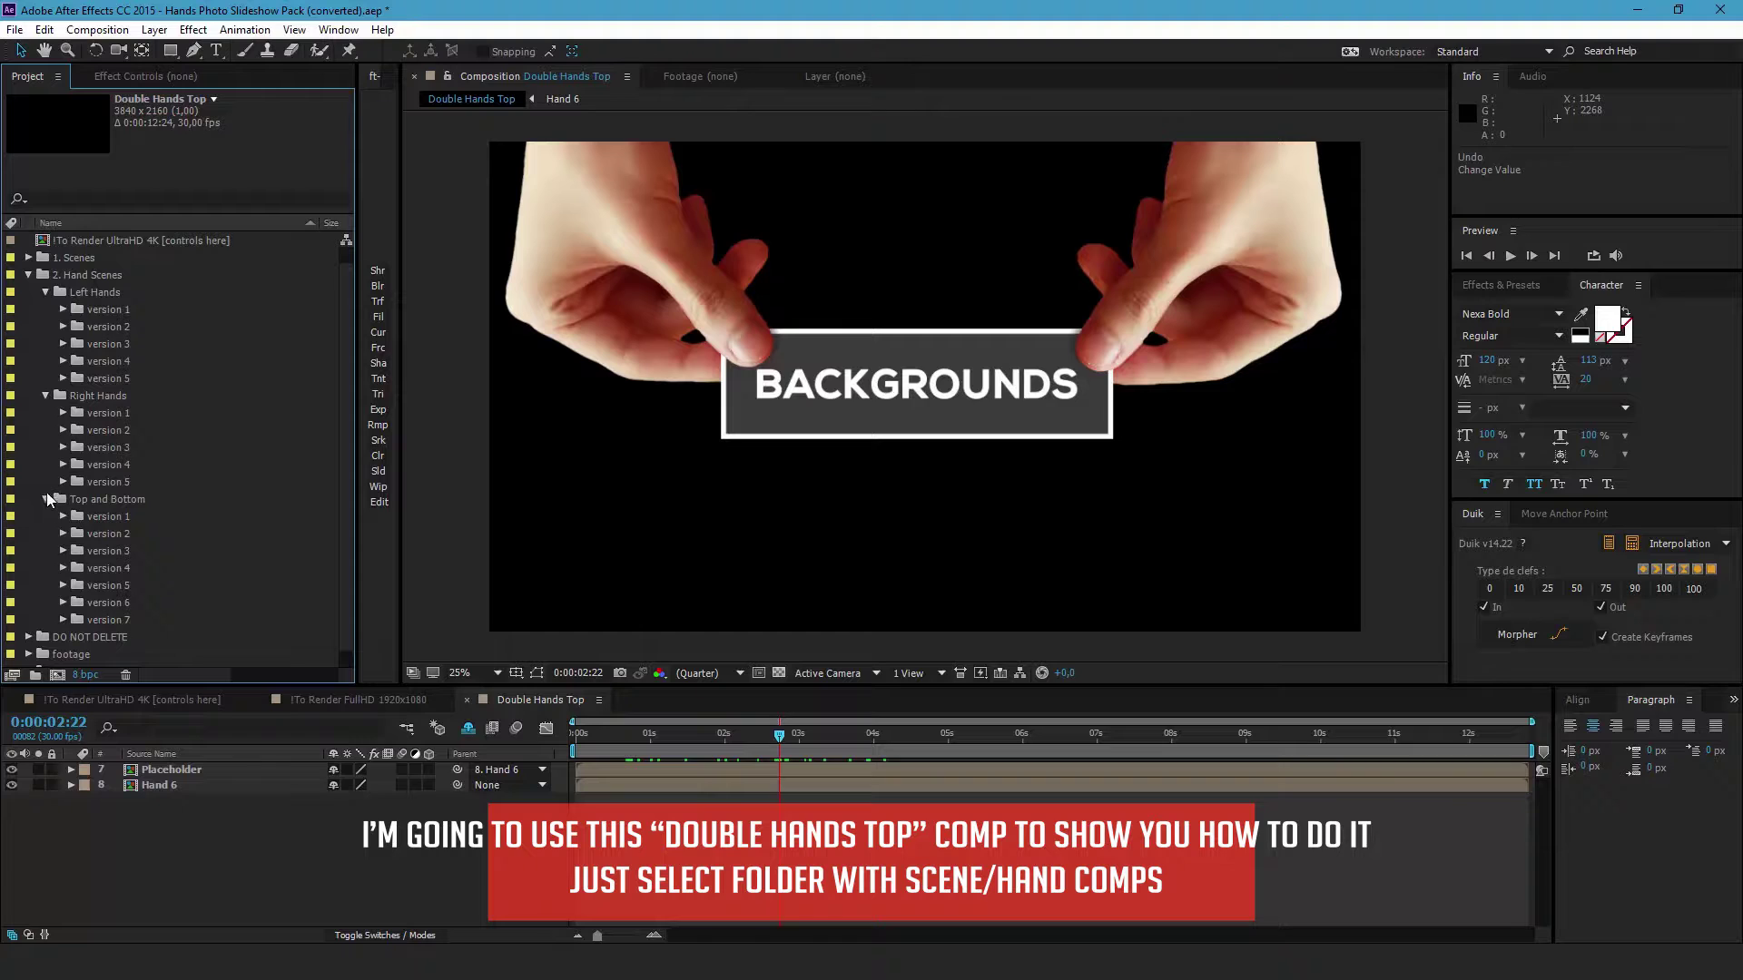
{"action": "left_click", "coordinate": [45, 394]}
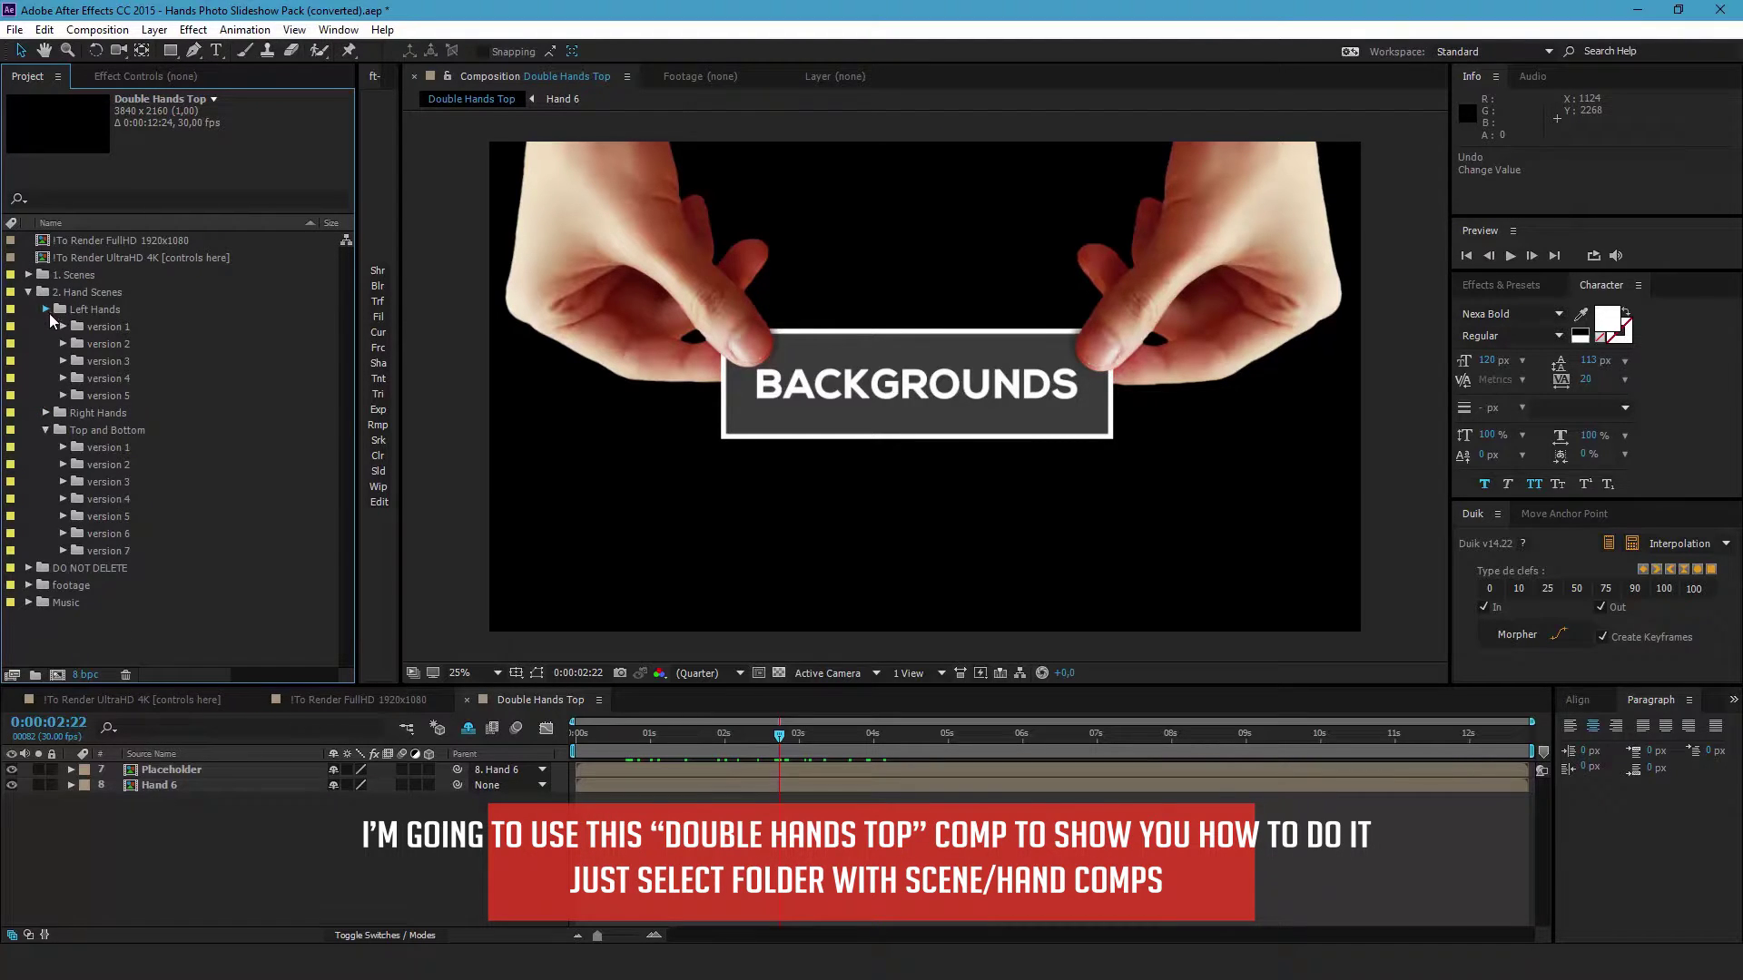
{"action": "left_click", "coordinate": [47, 311]}
{"action": "left_click", "coordinate": [121, 466]}
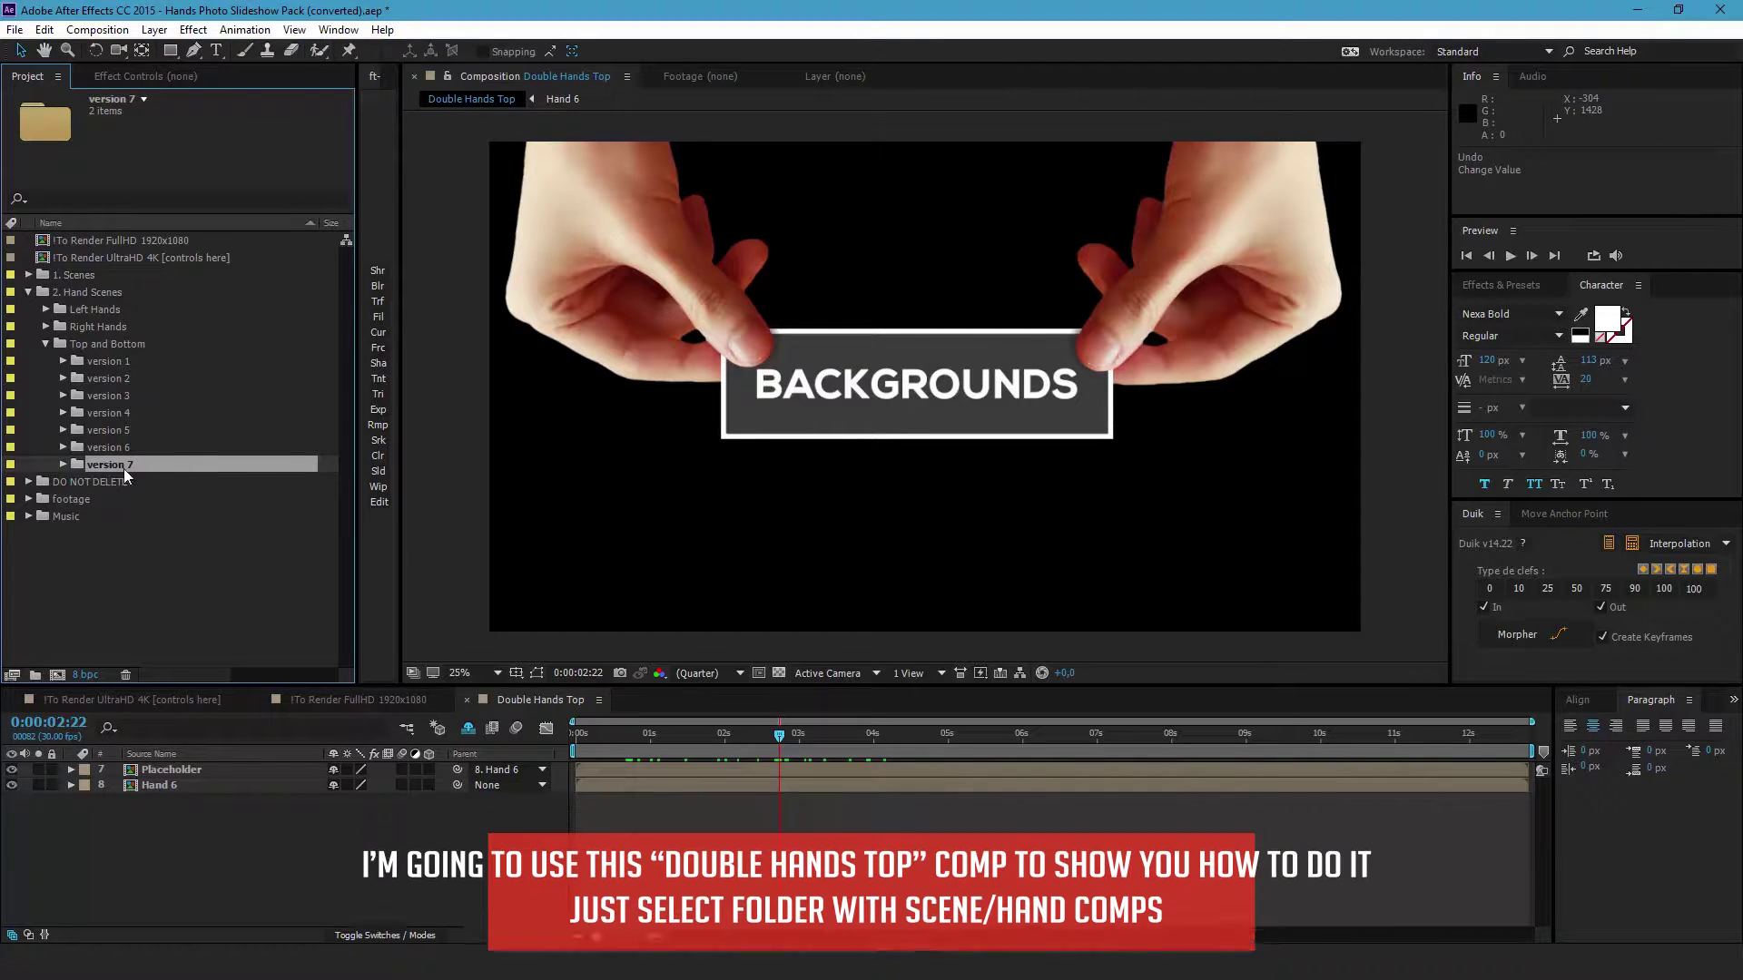
Use Edit > Duplicate on version 7, then rename version 8's Double Hands Top to 'Double Hands Top new'
{"action": "left_click", "coordinate": [45, 30]}
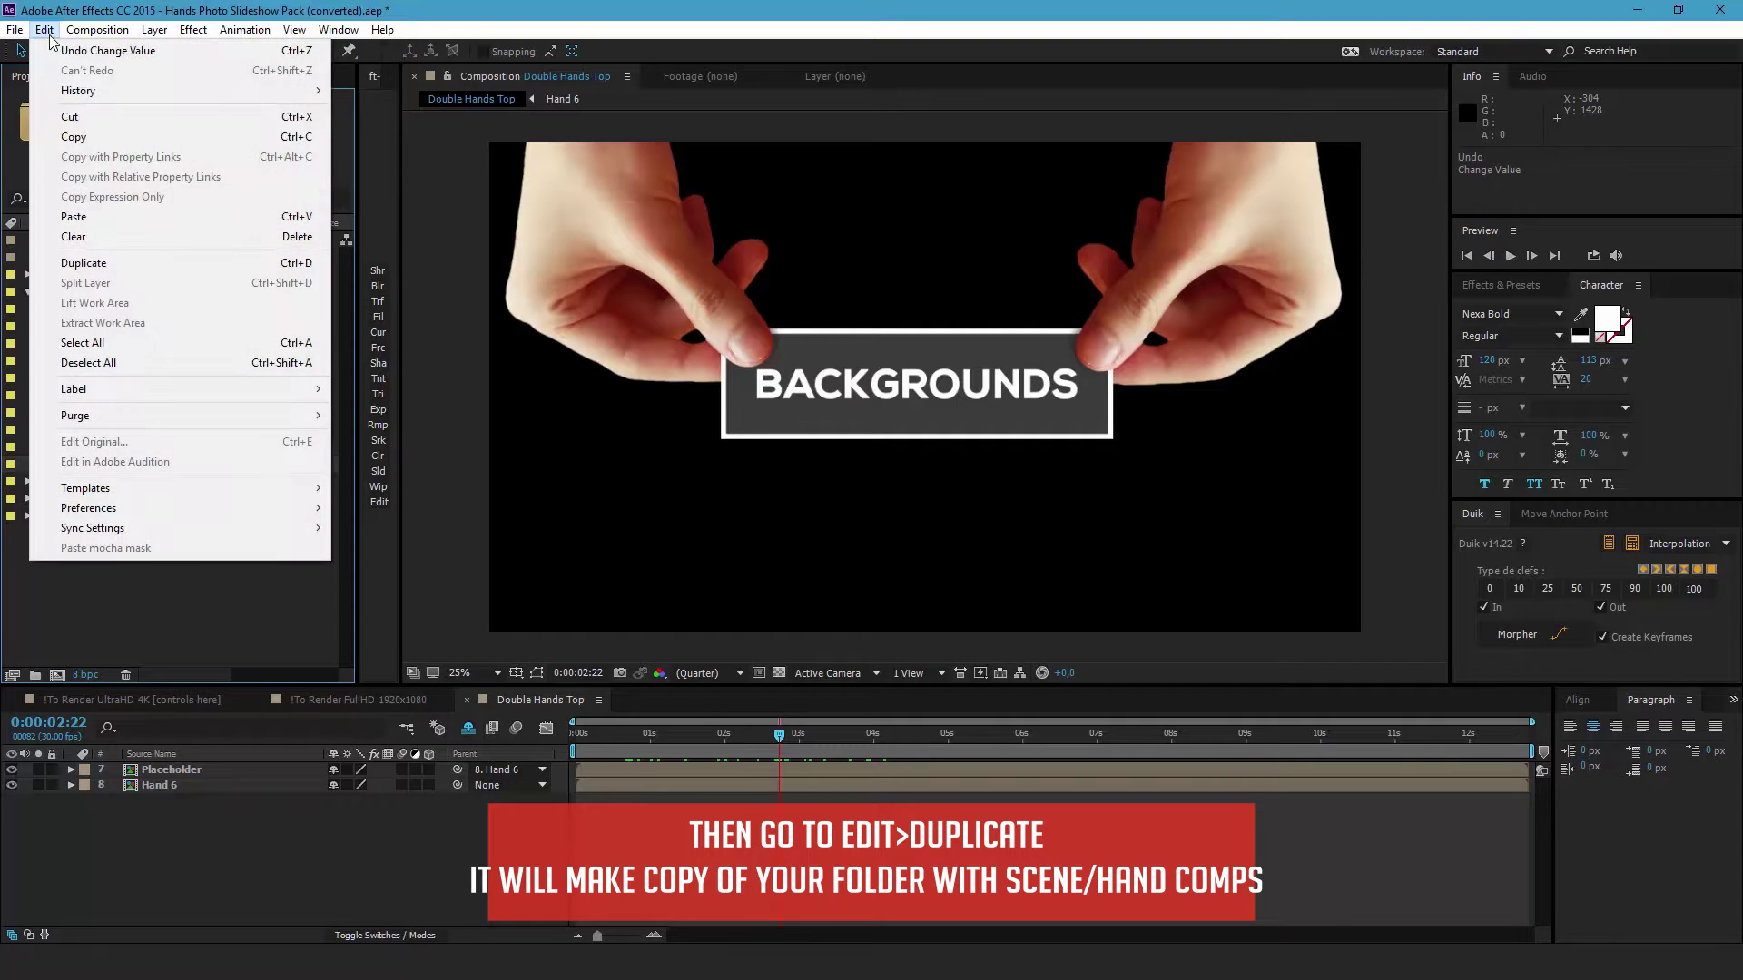
{"action": "left_click", "coordinate": [131, 259]}
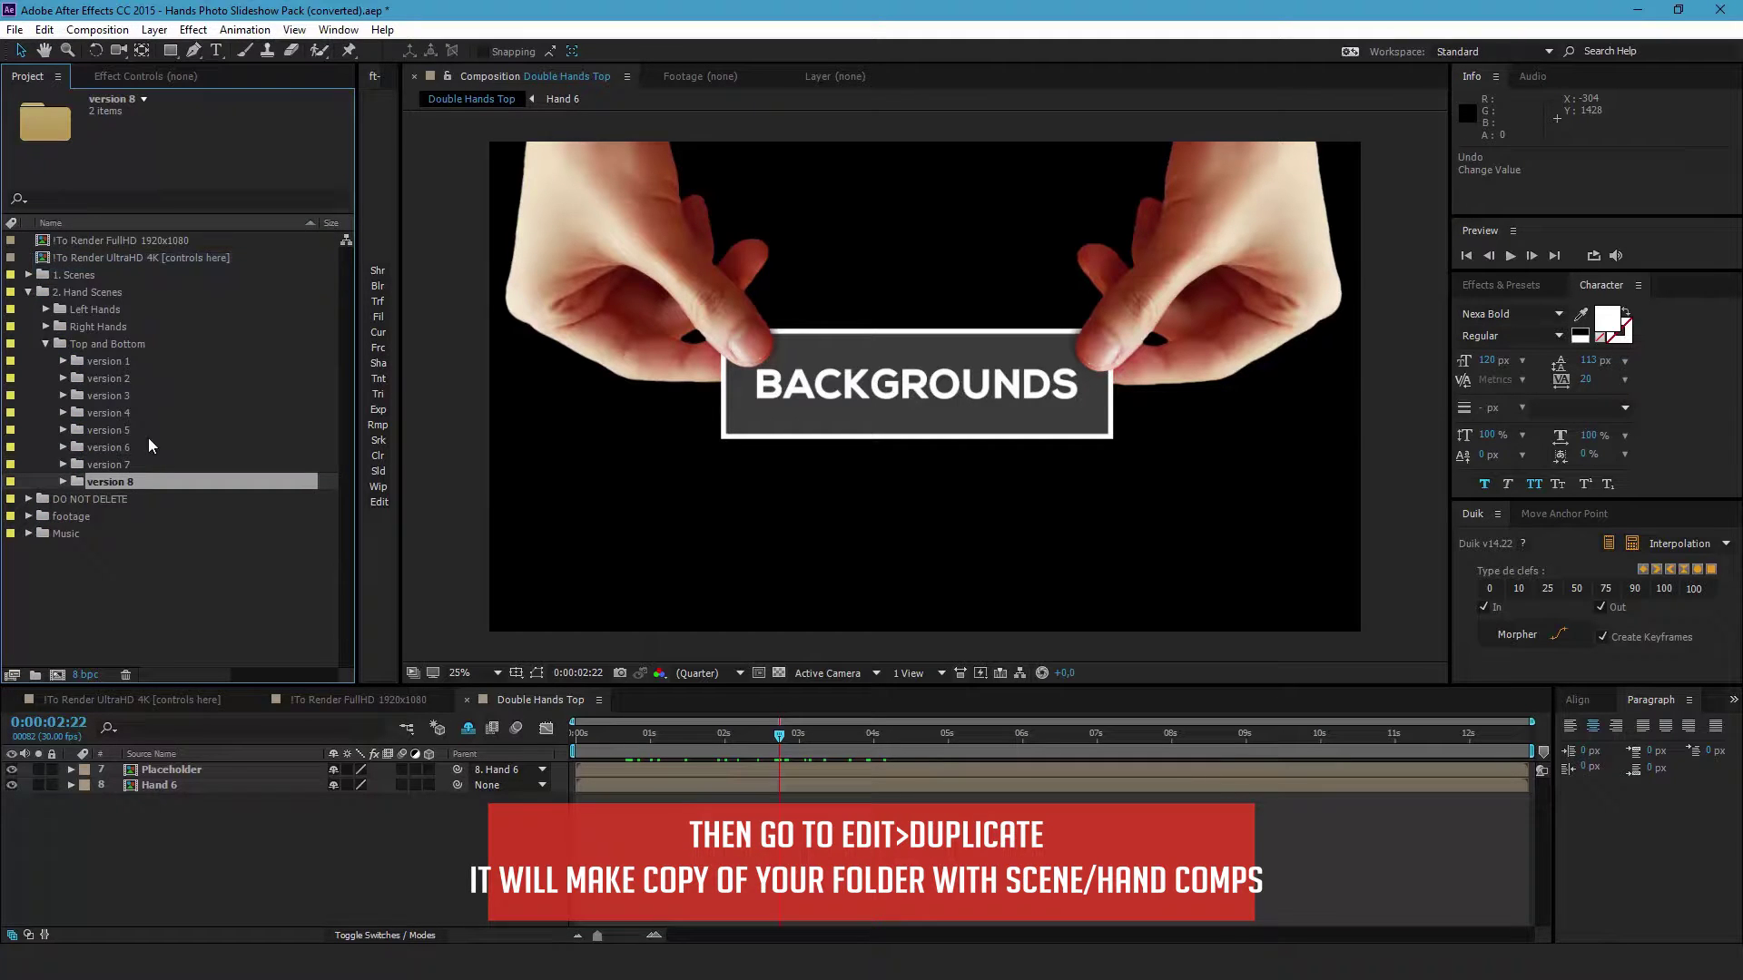
{"action": "left_click", "coordinate": [62, 482]}
{"action": "left_click", "coordinate": [140, 499]}
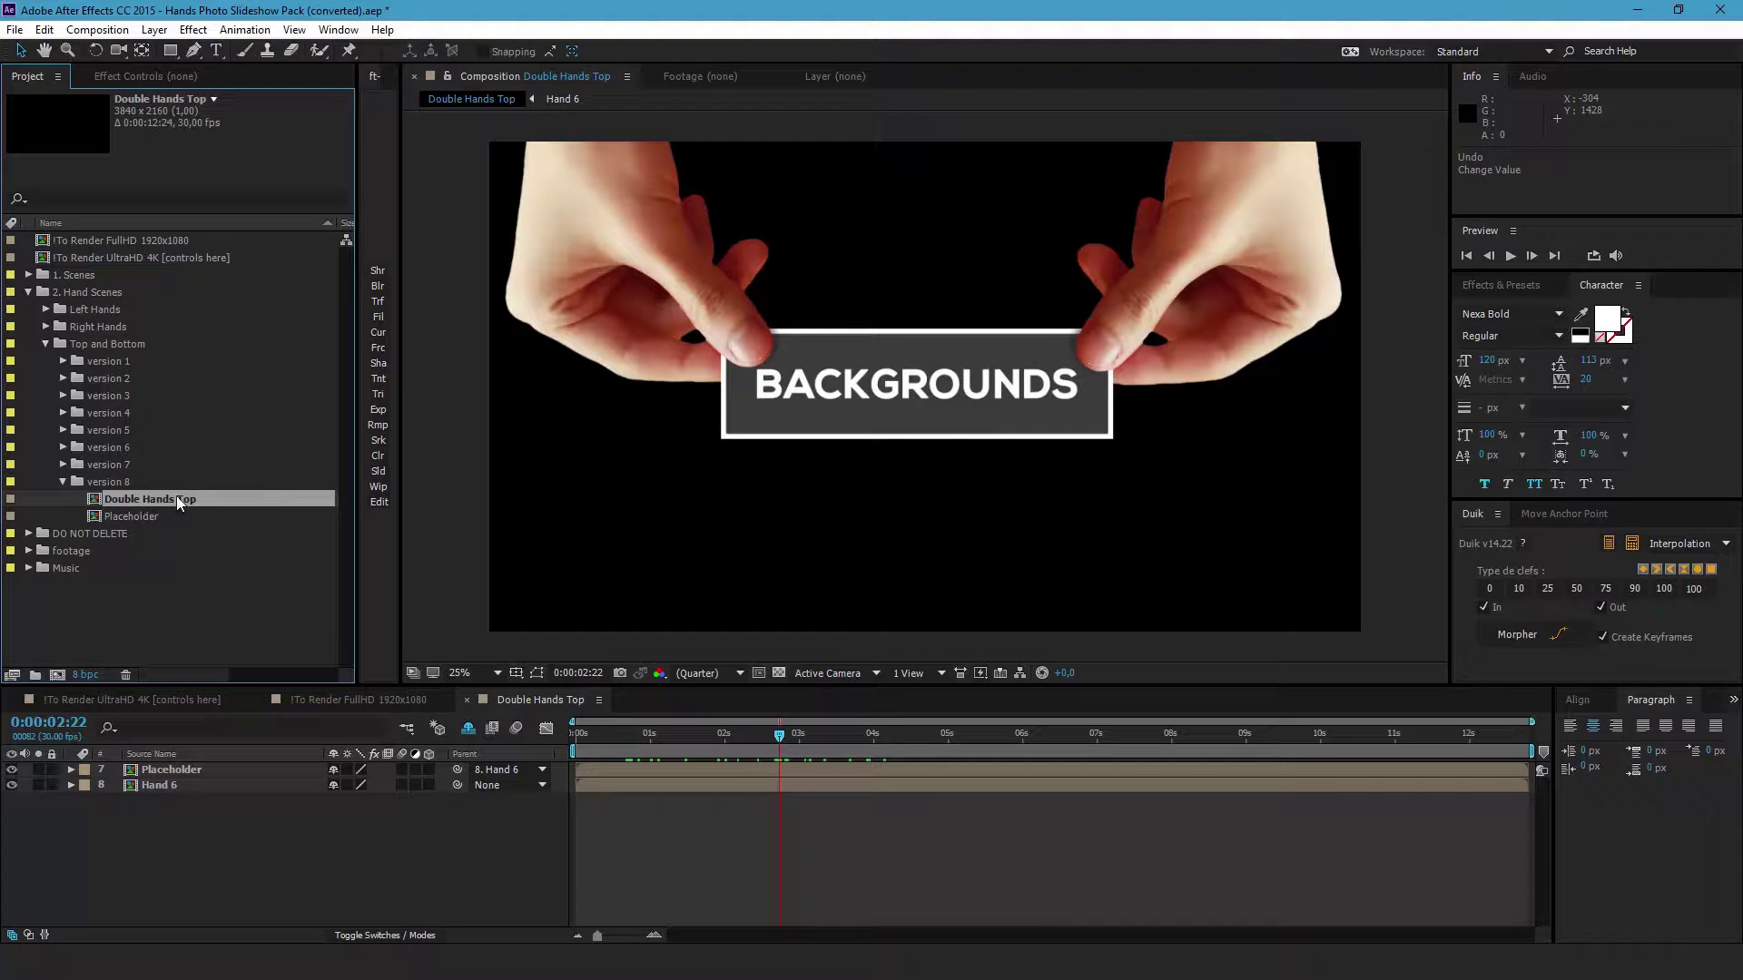
{"action": "key", "text": "Return"}
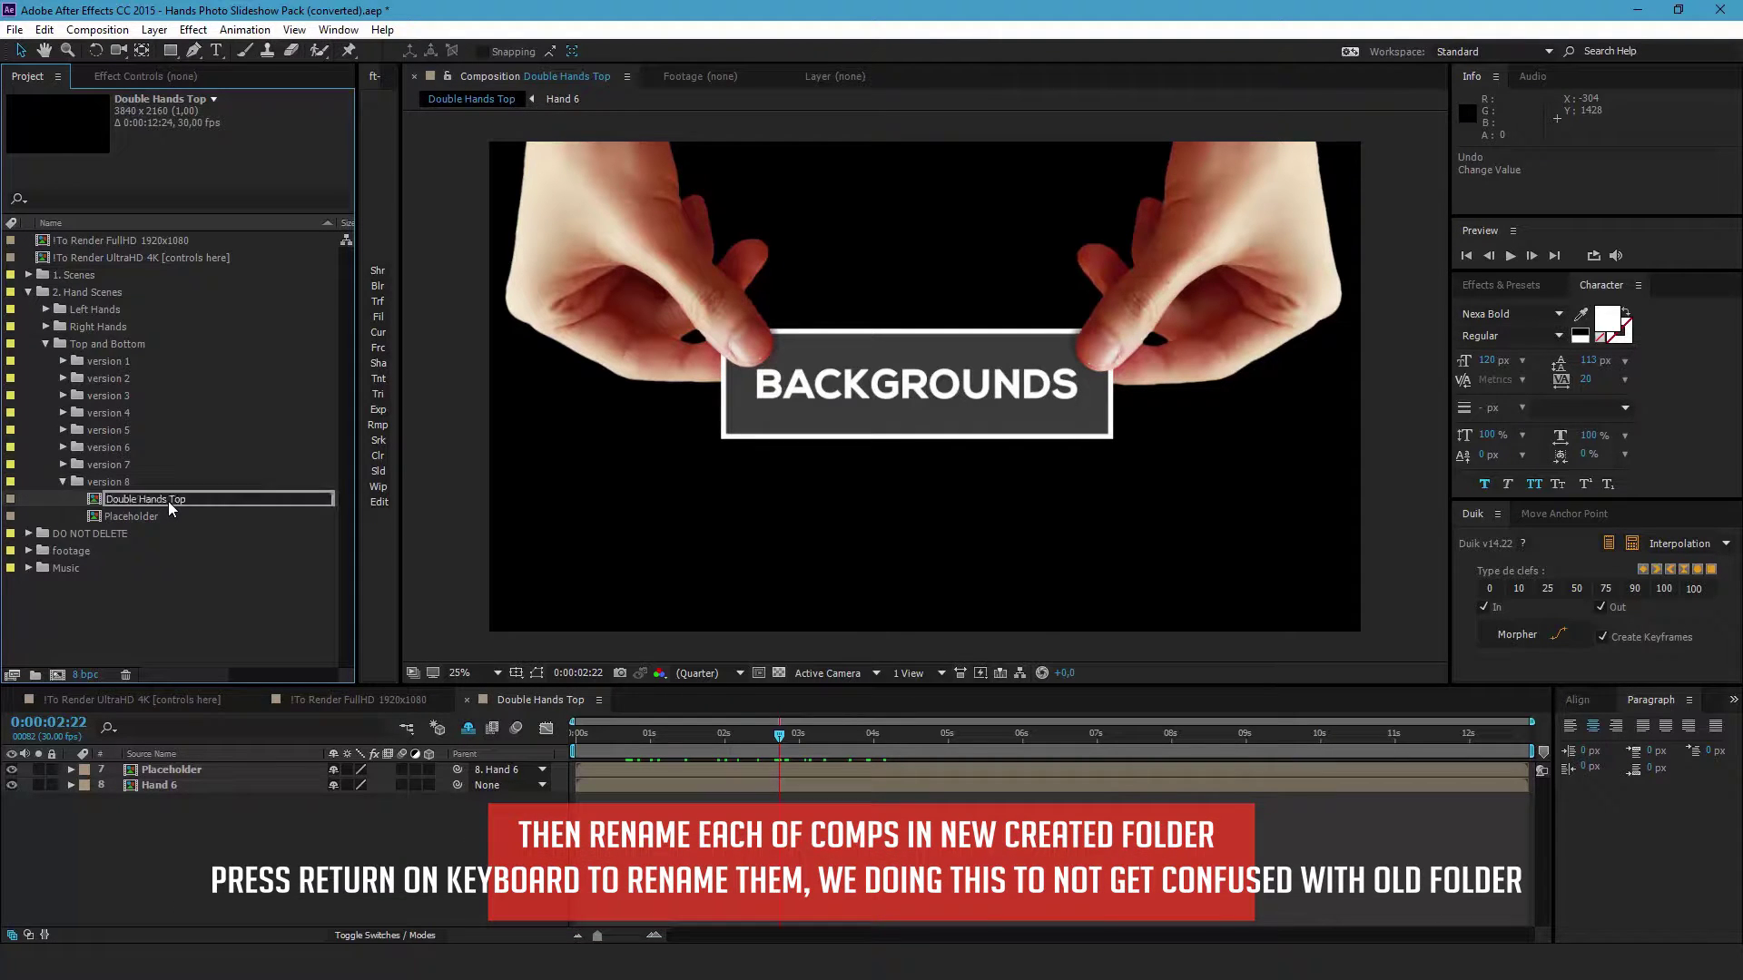
{"action": "key", "text": "Return"}
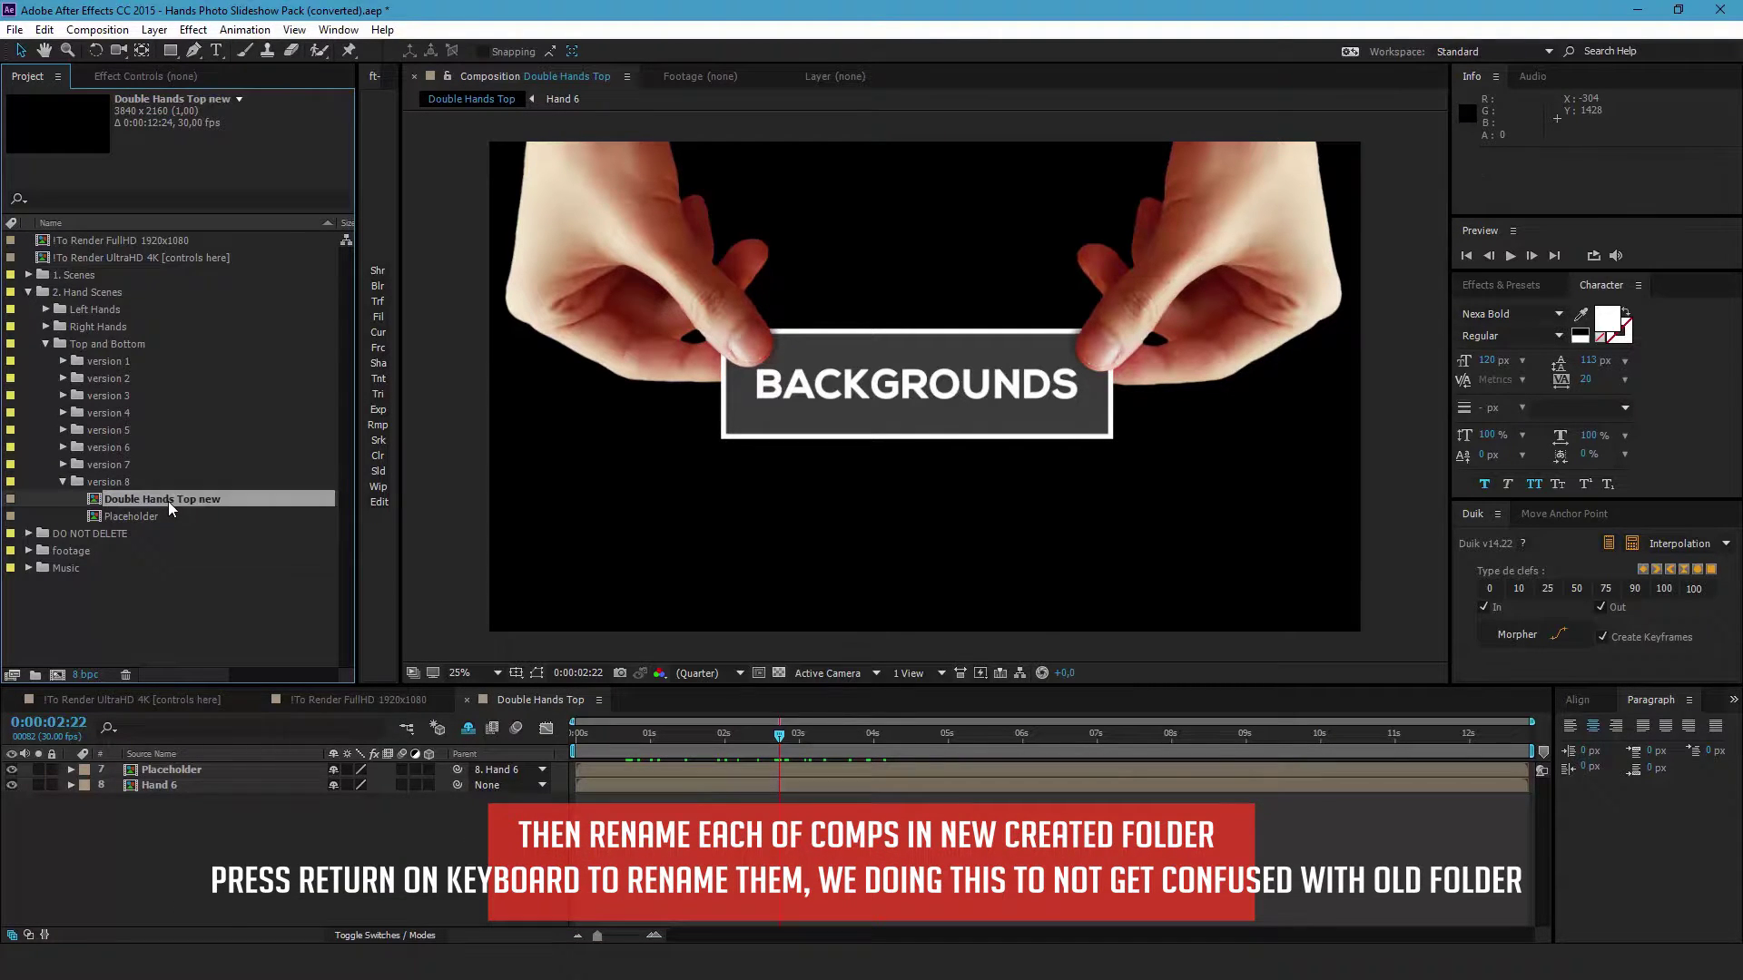
Open Double Hands Top new at 0:00:02:19, show shy layers, and select the Placeholder layers including 5 and 7
{"action": "double_click", "coordinate": [169, 502]}
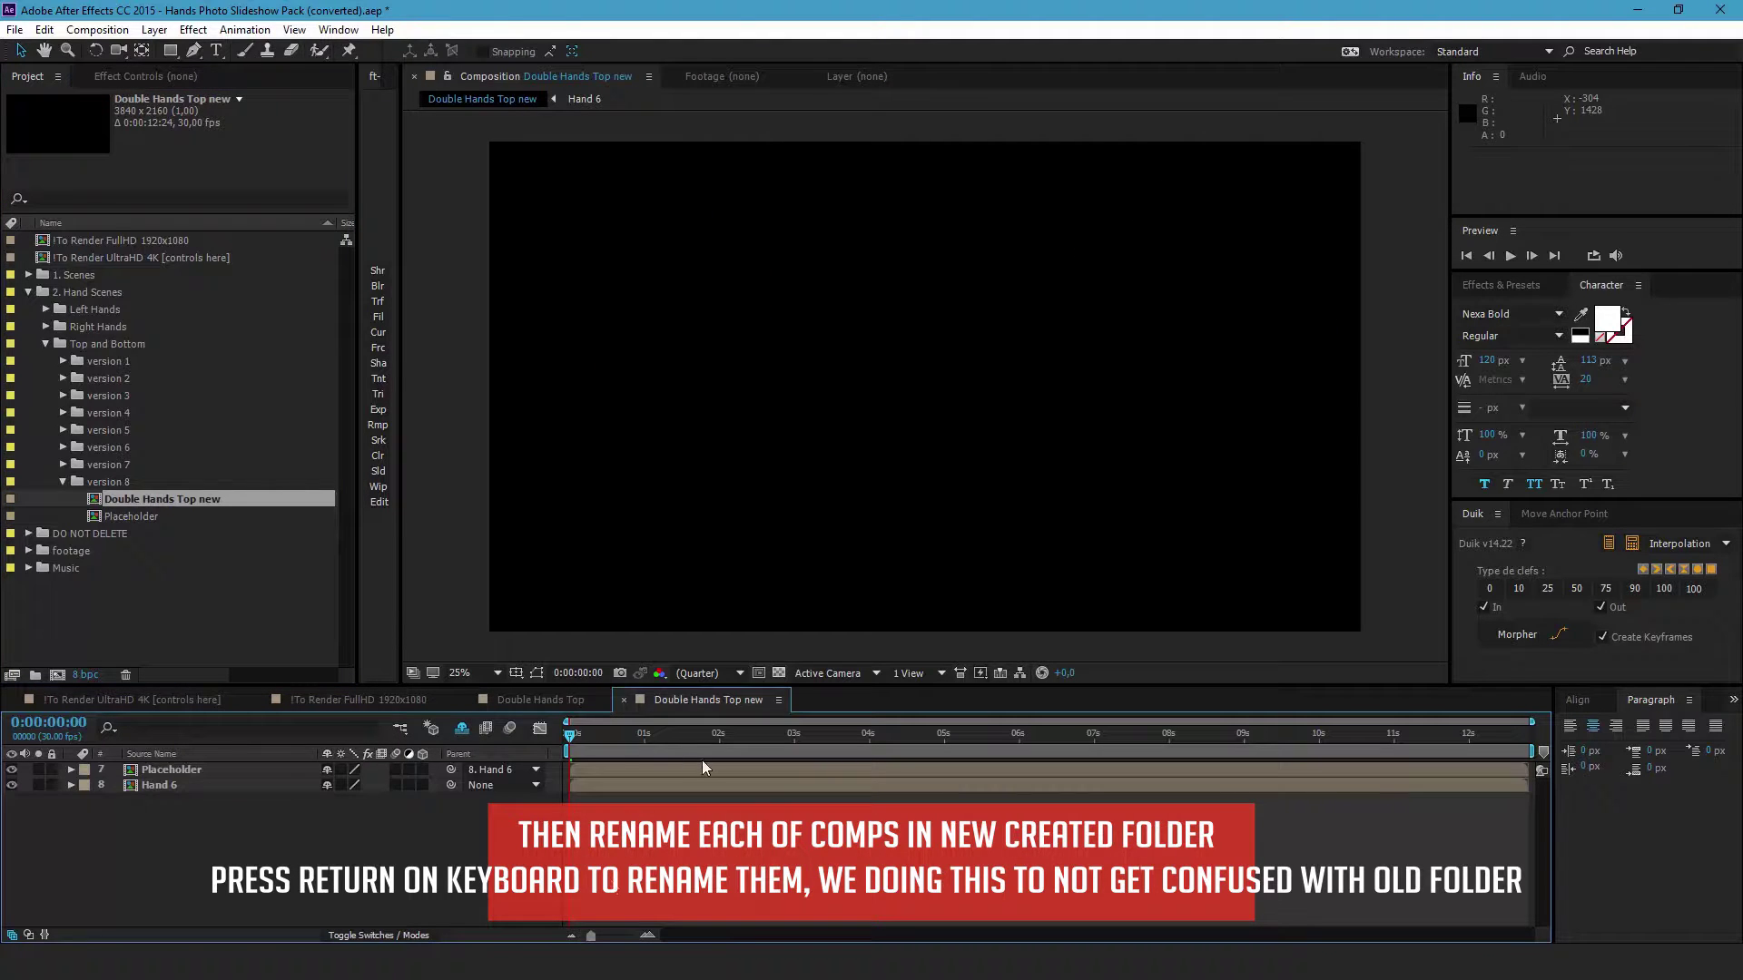
{"action": "left_click", "coordinate": [766, 742]}
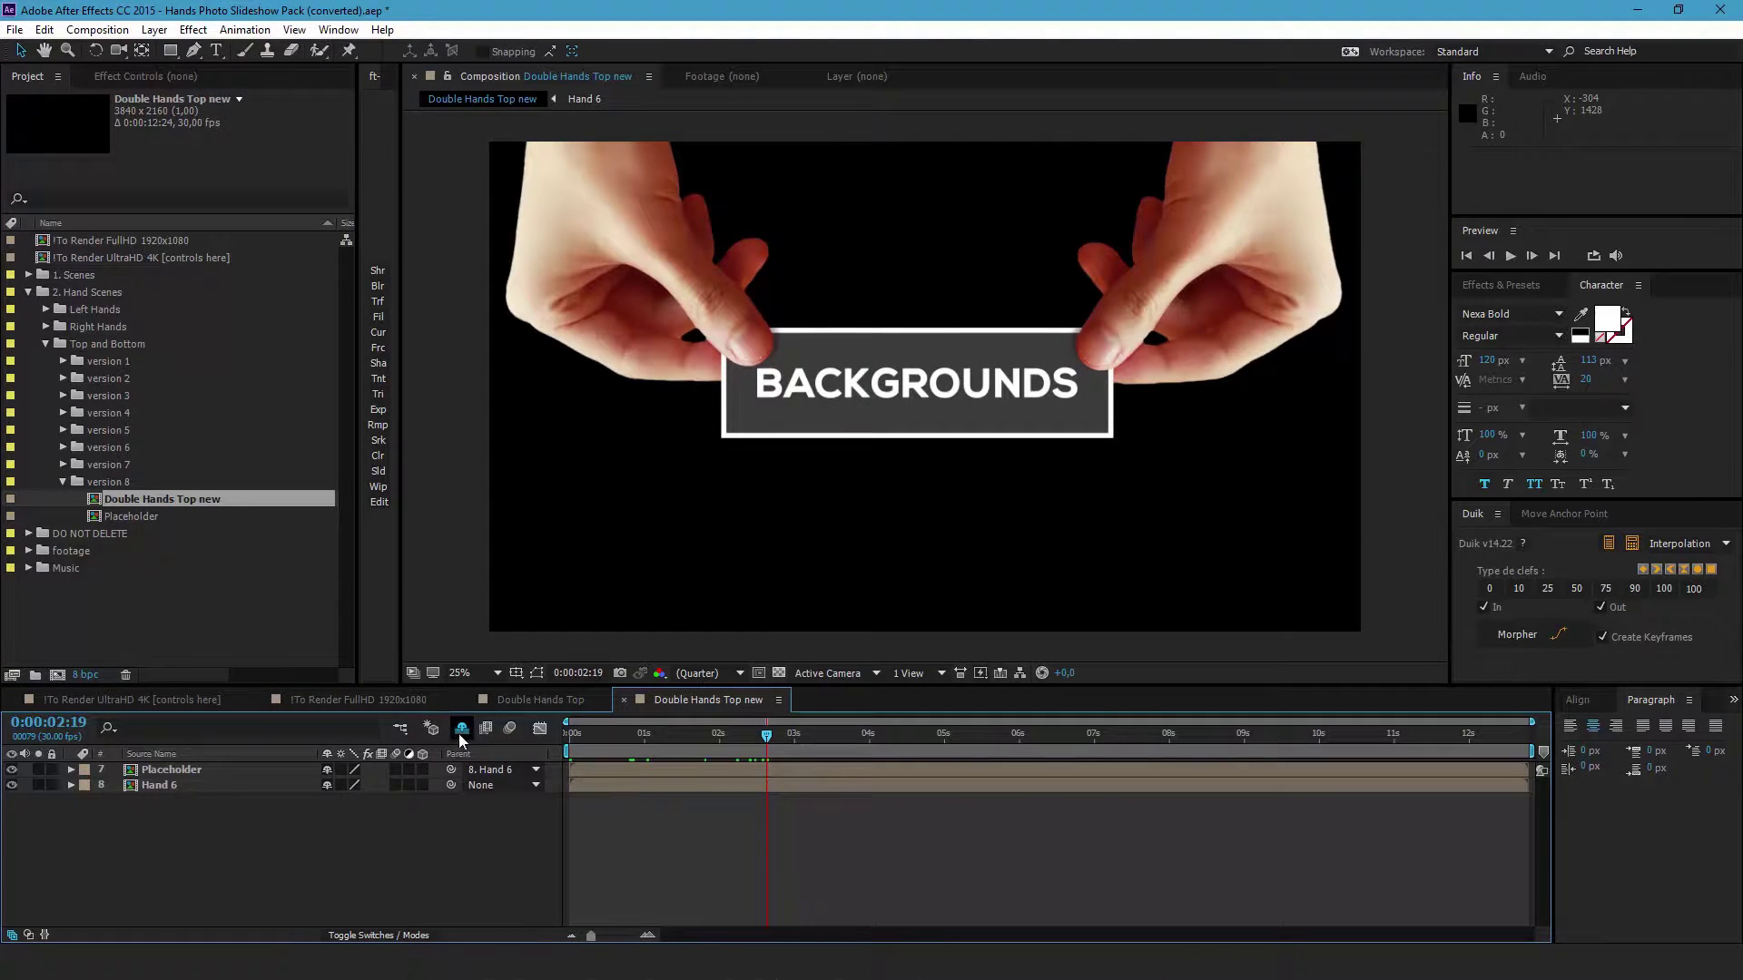
{"action": "left_click", "coordinate": [462, 729]}
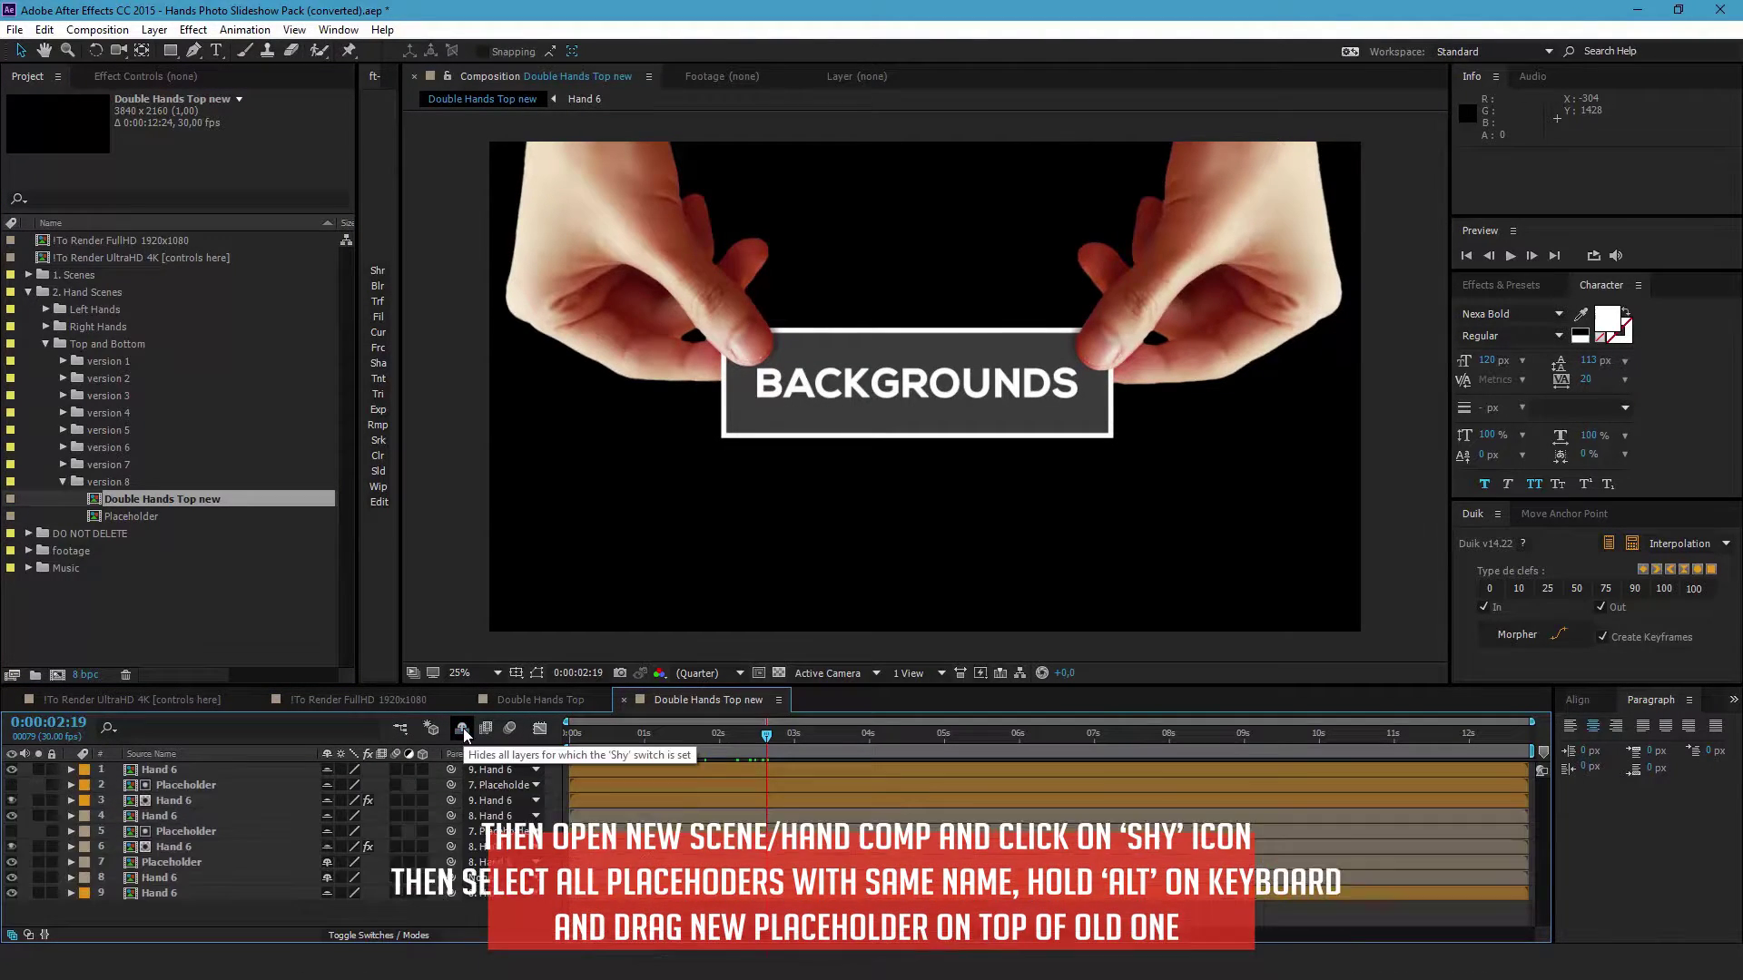
{"action": "left_click", "coordinate": [214, 784]}
{"action": "left_click", "coordinate": [189, 832], "text": "ctrl"}
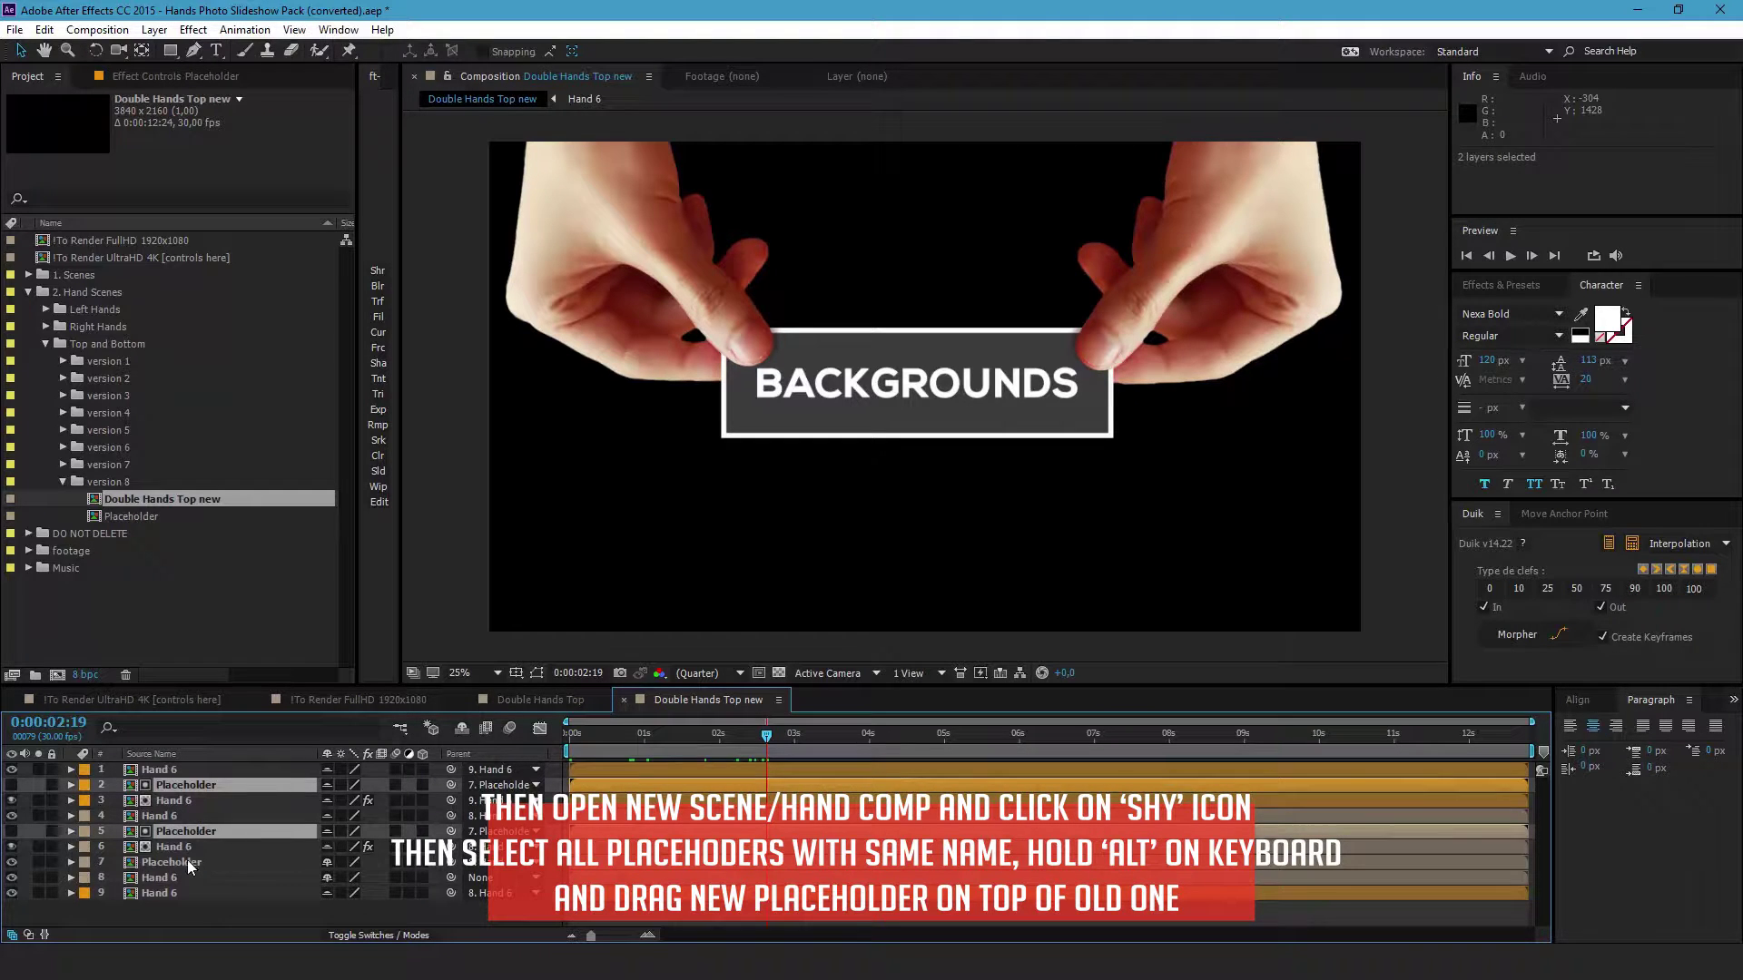
{"action": "left_click", "coordinate": [182, 863], "text": "ctrl"}
Replace their source with the version 8 Placeholder comp, hide shy layers, and scrub to check
{"action": "left_click_drag", "start_coordinate": [147, 516], "coordinate": [199, 783]}
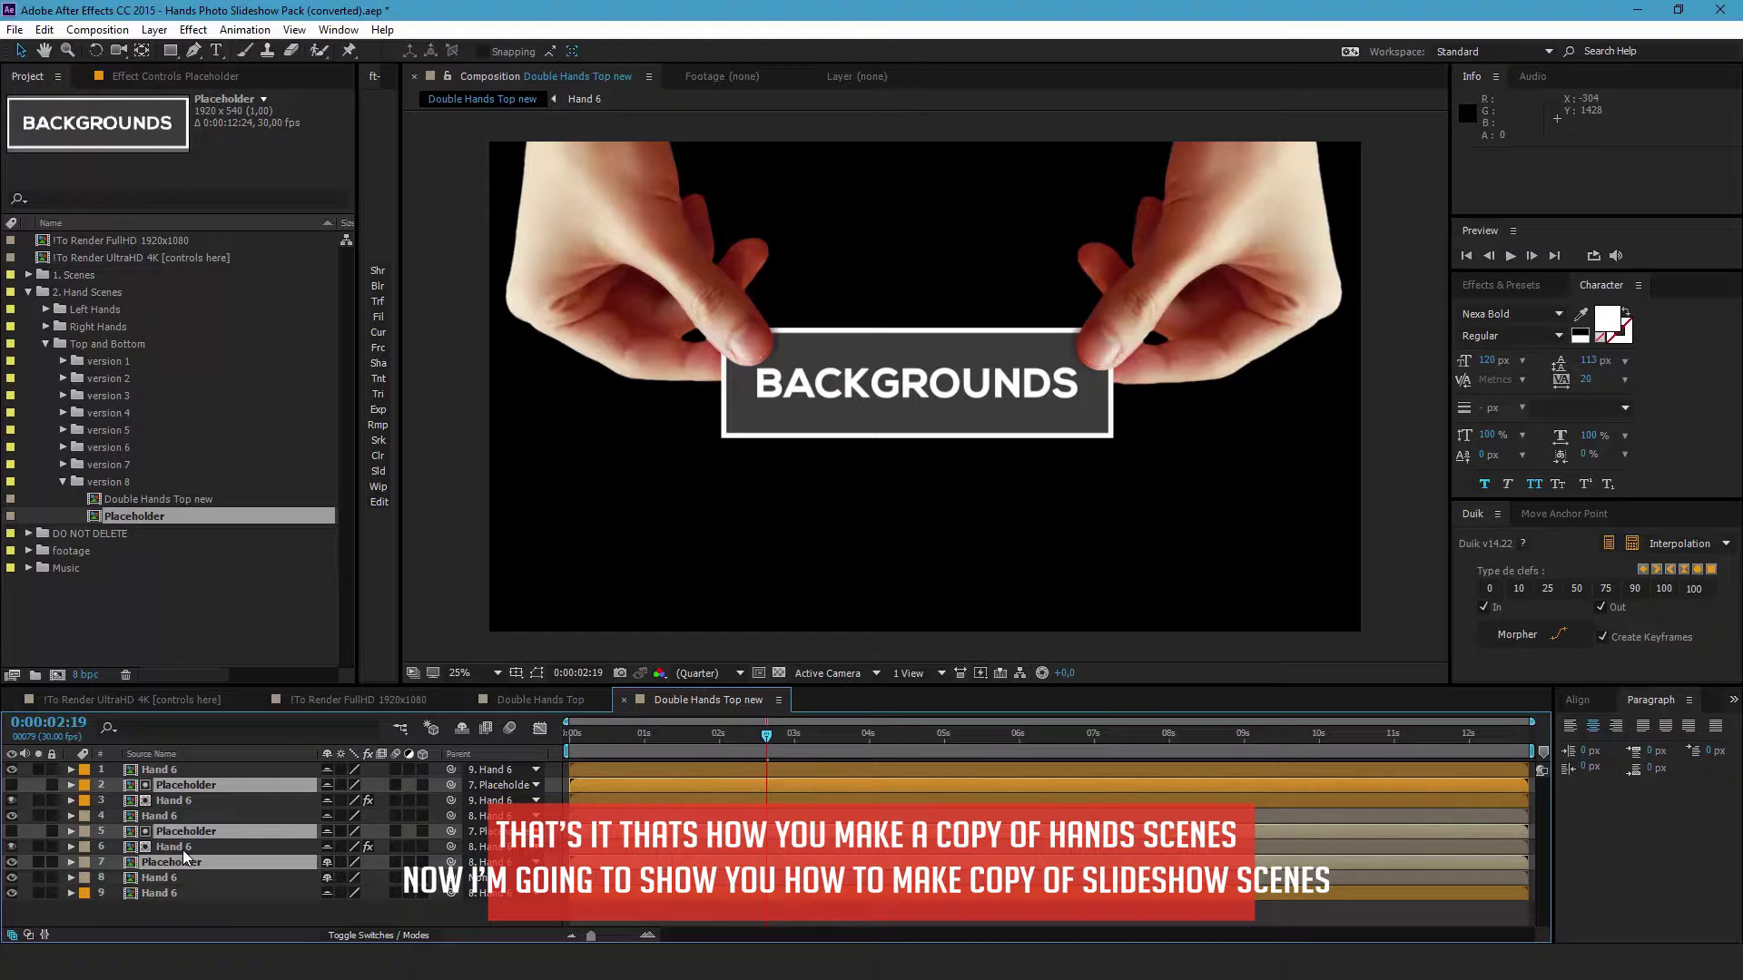
{"action": "left_click", "coordinate": [461, 728]}
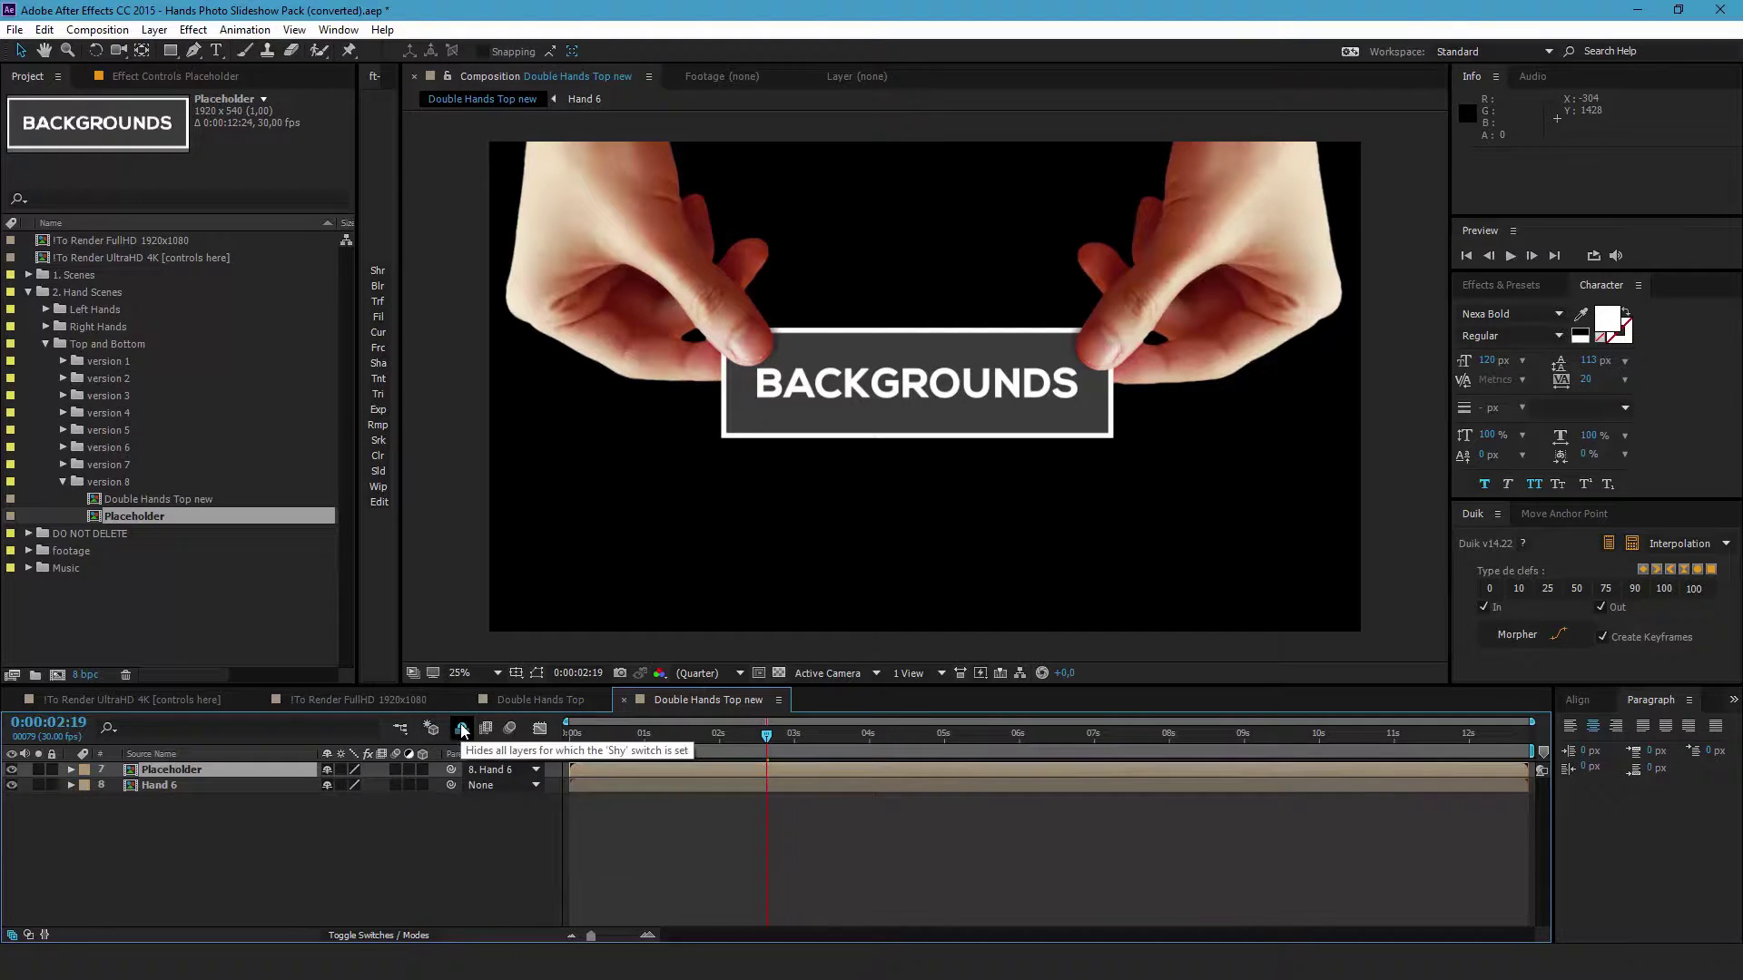
{"action": "left_click_drag", "start_coordinate": [684, 737], "coordinate": [772, 744]}
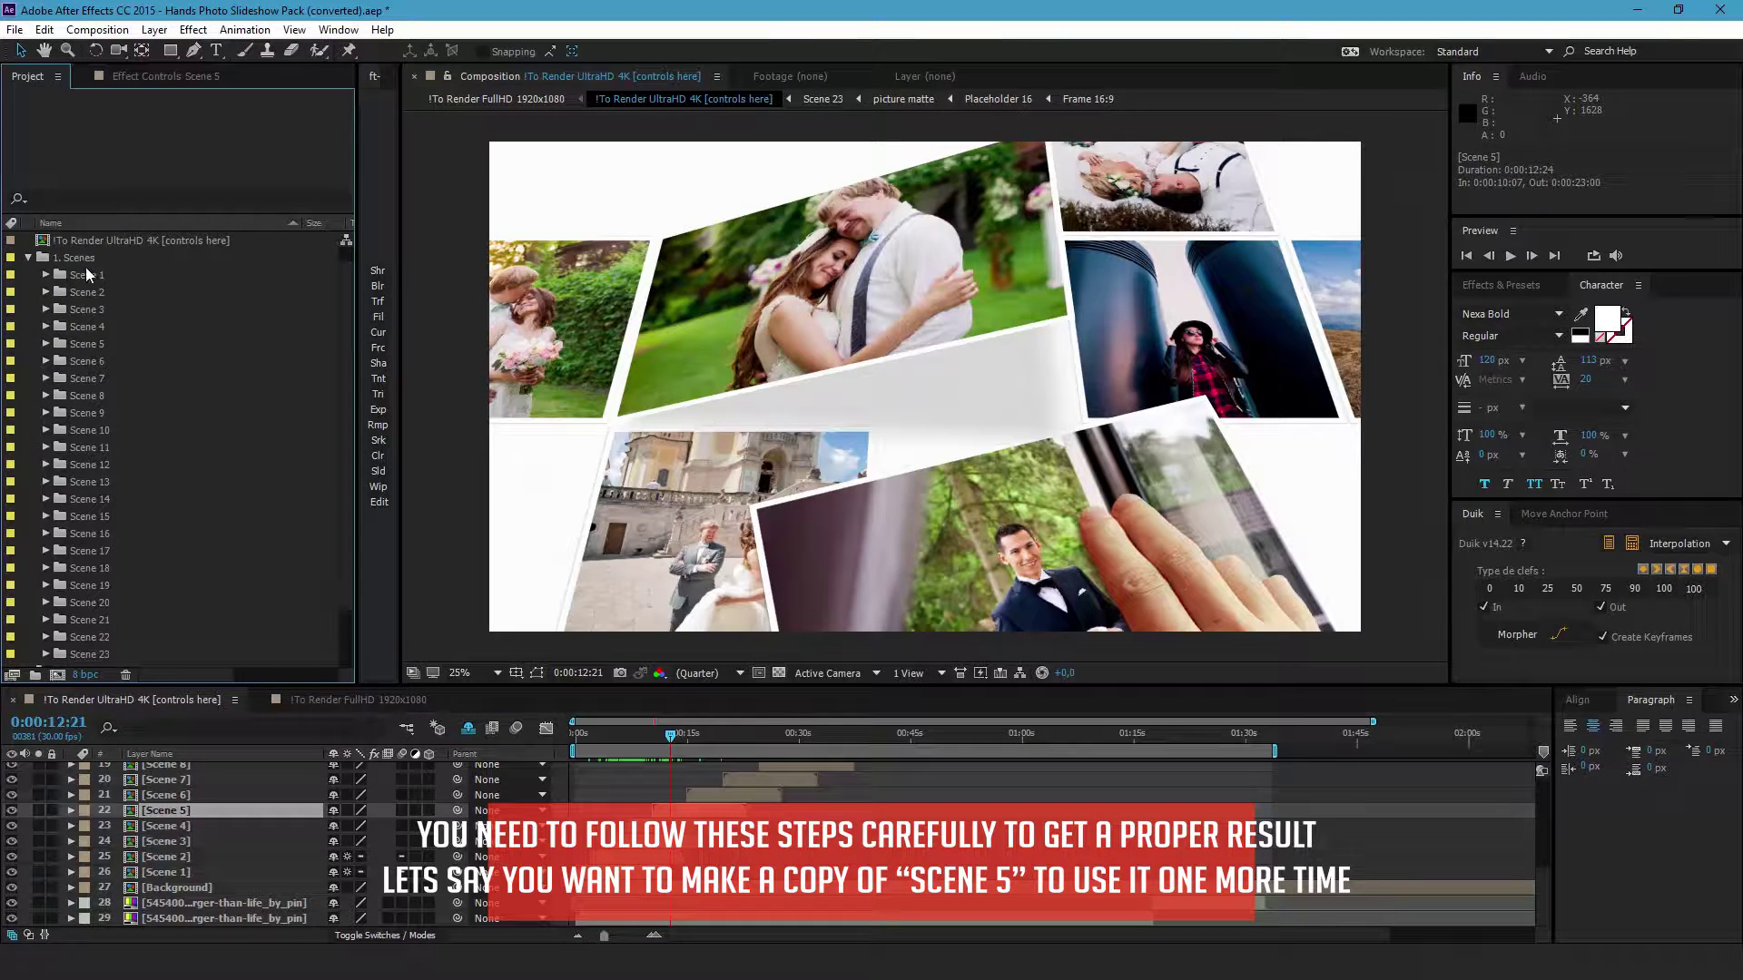
Duplicate Scene 5 with Ctrl+D and rename the resulting Scene 24 to 'Scene 24 new 5'
{"action": "left_click", "coordinate": [90, 345]}
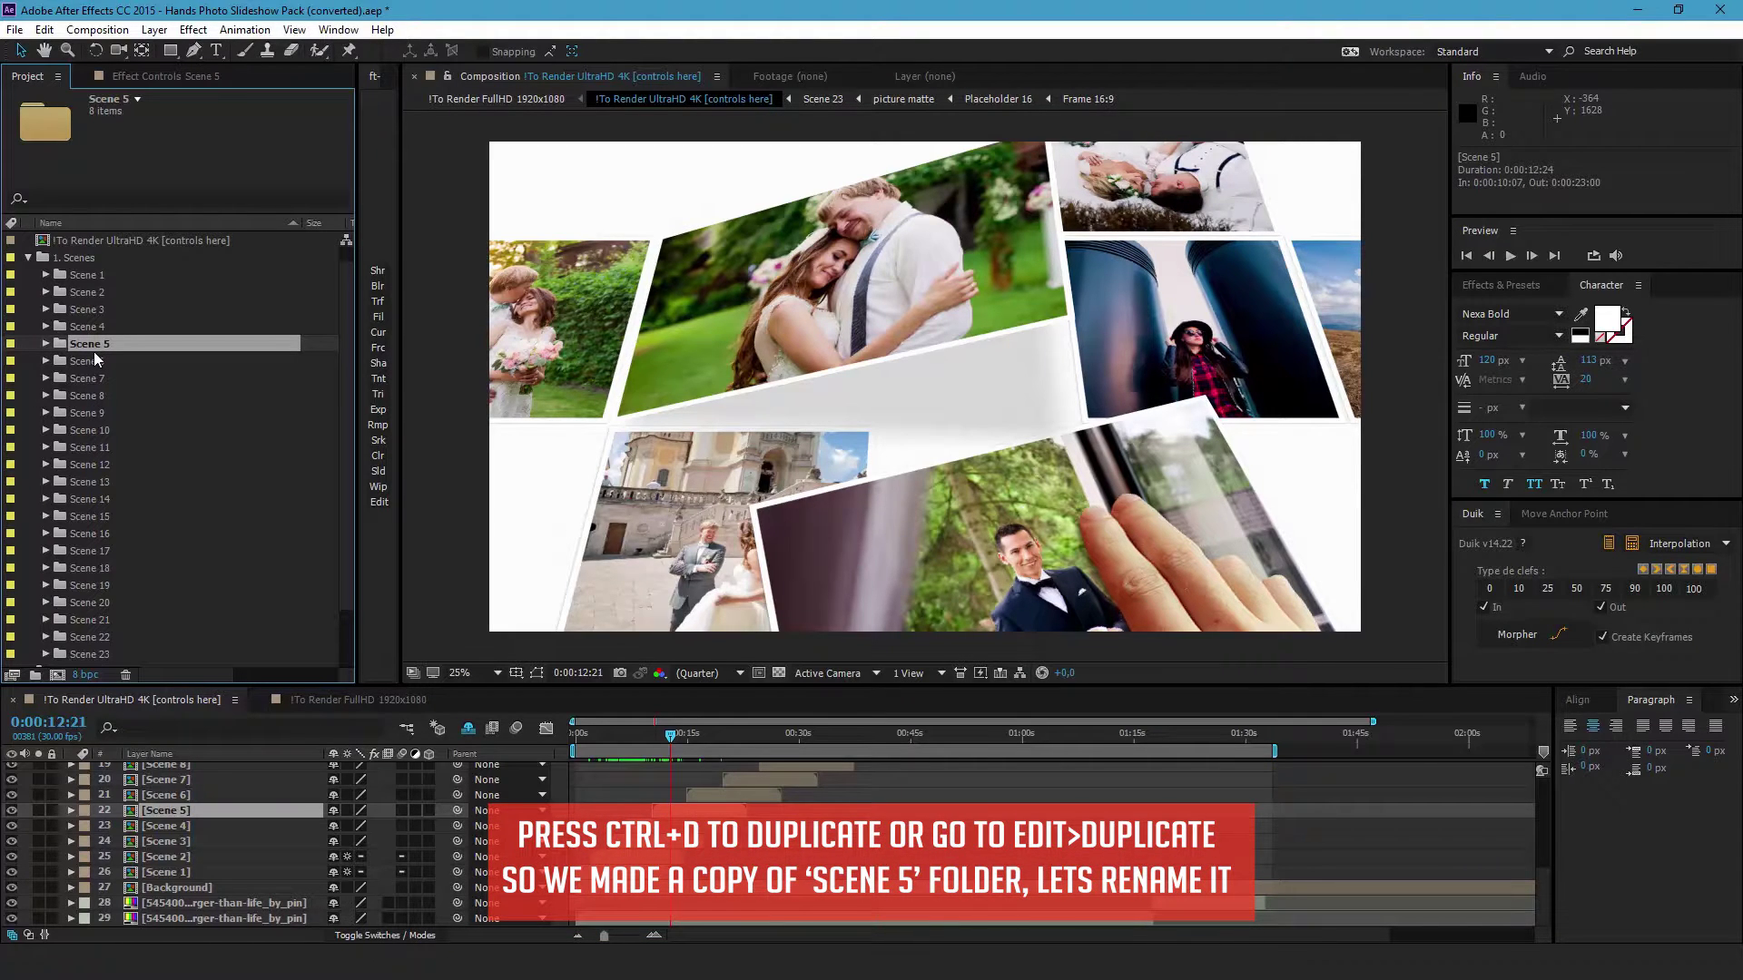
{"action": "key", "text": "ctrl+d"}
{"action": "scroll", "coordinate": [124, 630], "scroll_direction": "down", "scroll_amount": 2}
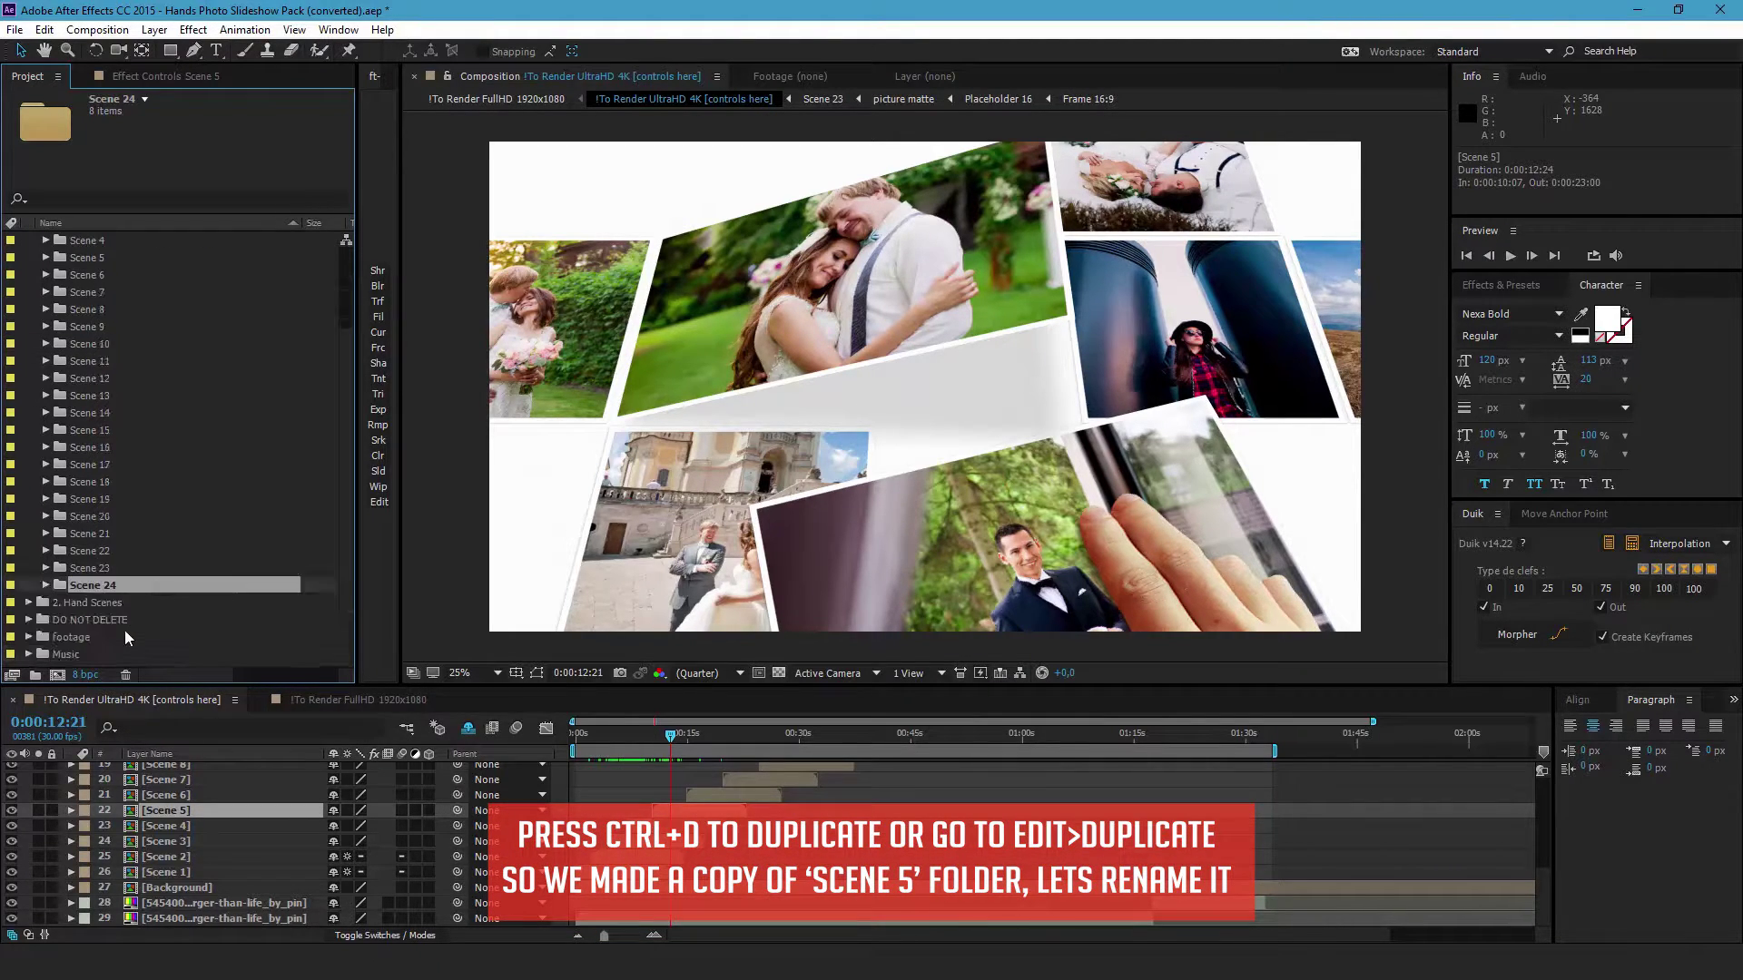
{"action": "key", "text": "Return"}
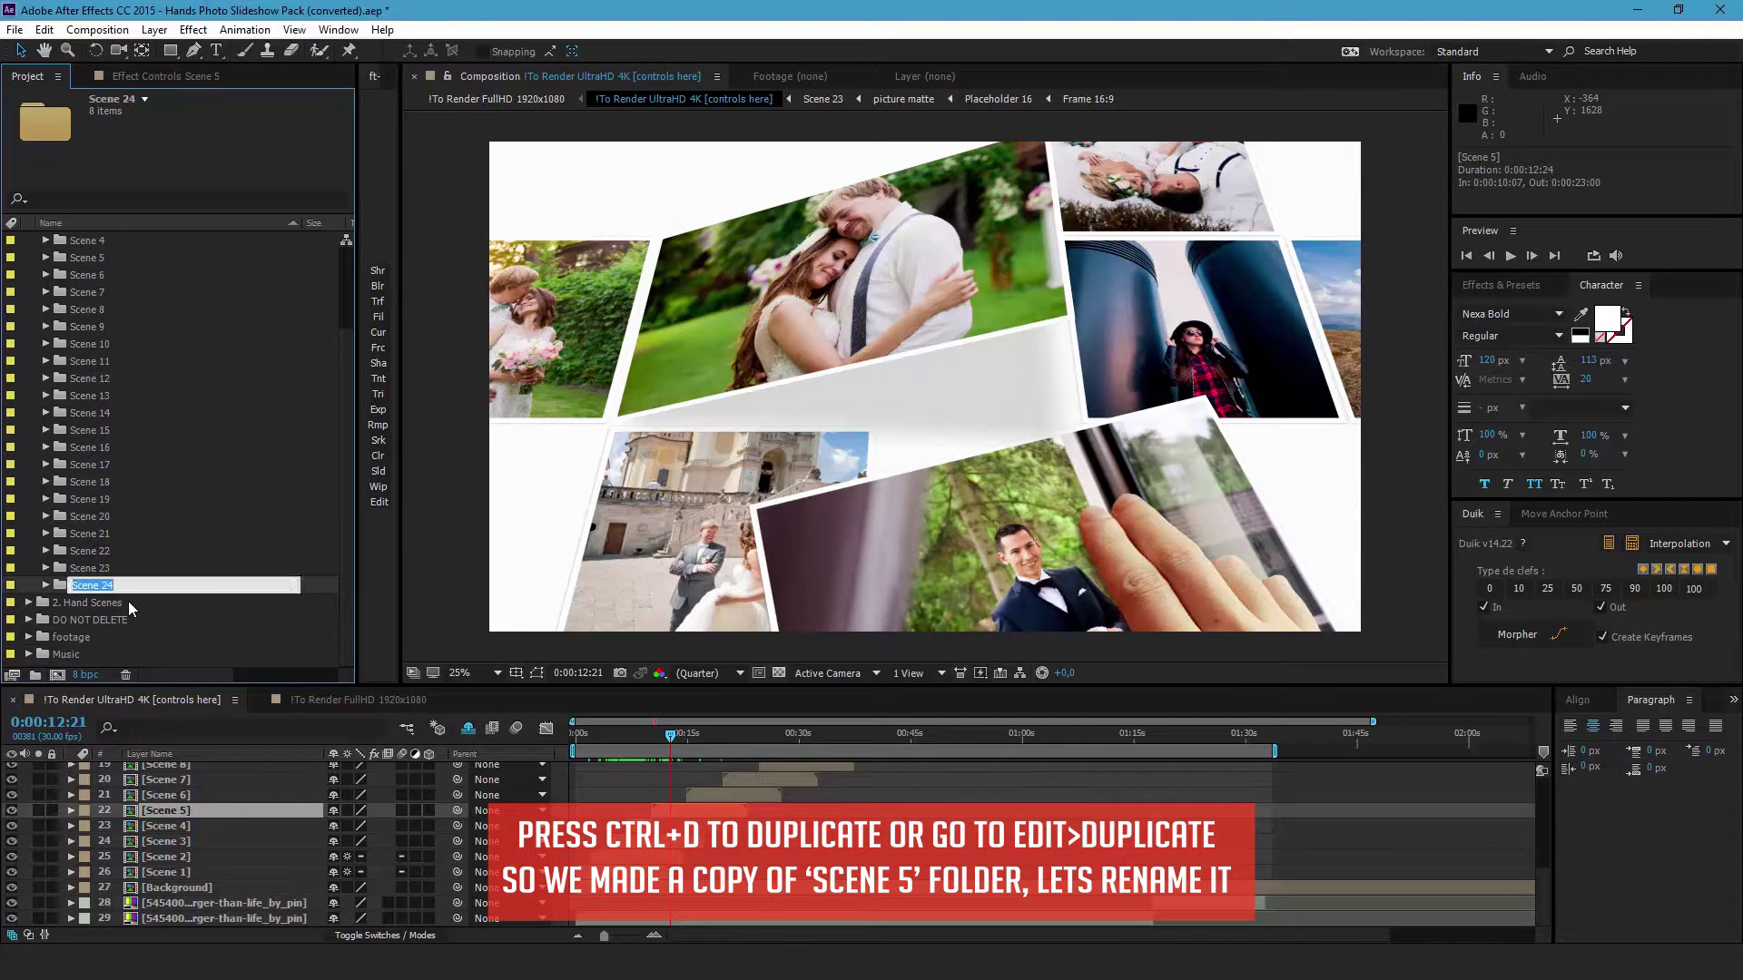
{"action": "type", "text": "new"}
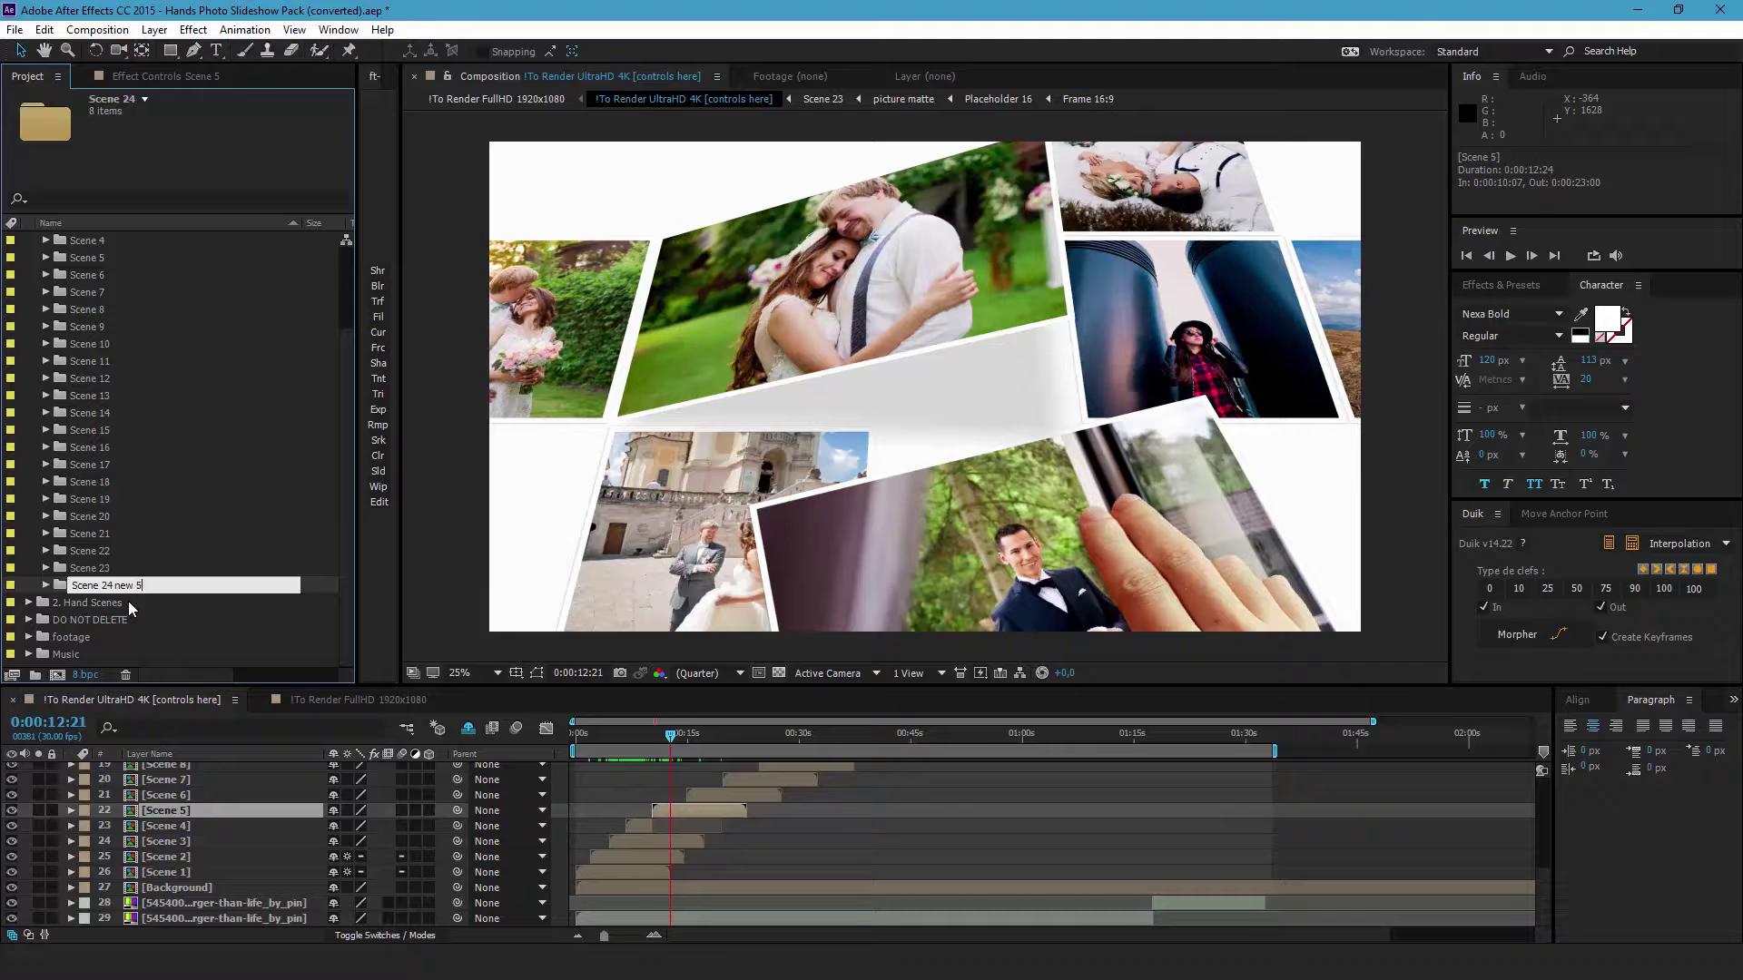
{"action": "type", "text": " 5"}
{"action": "key", "text": "Return"}
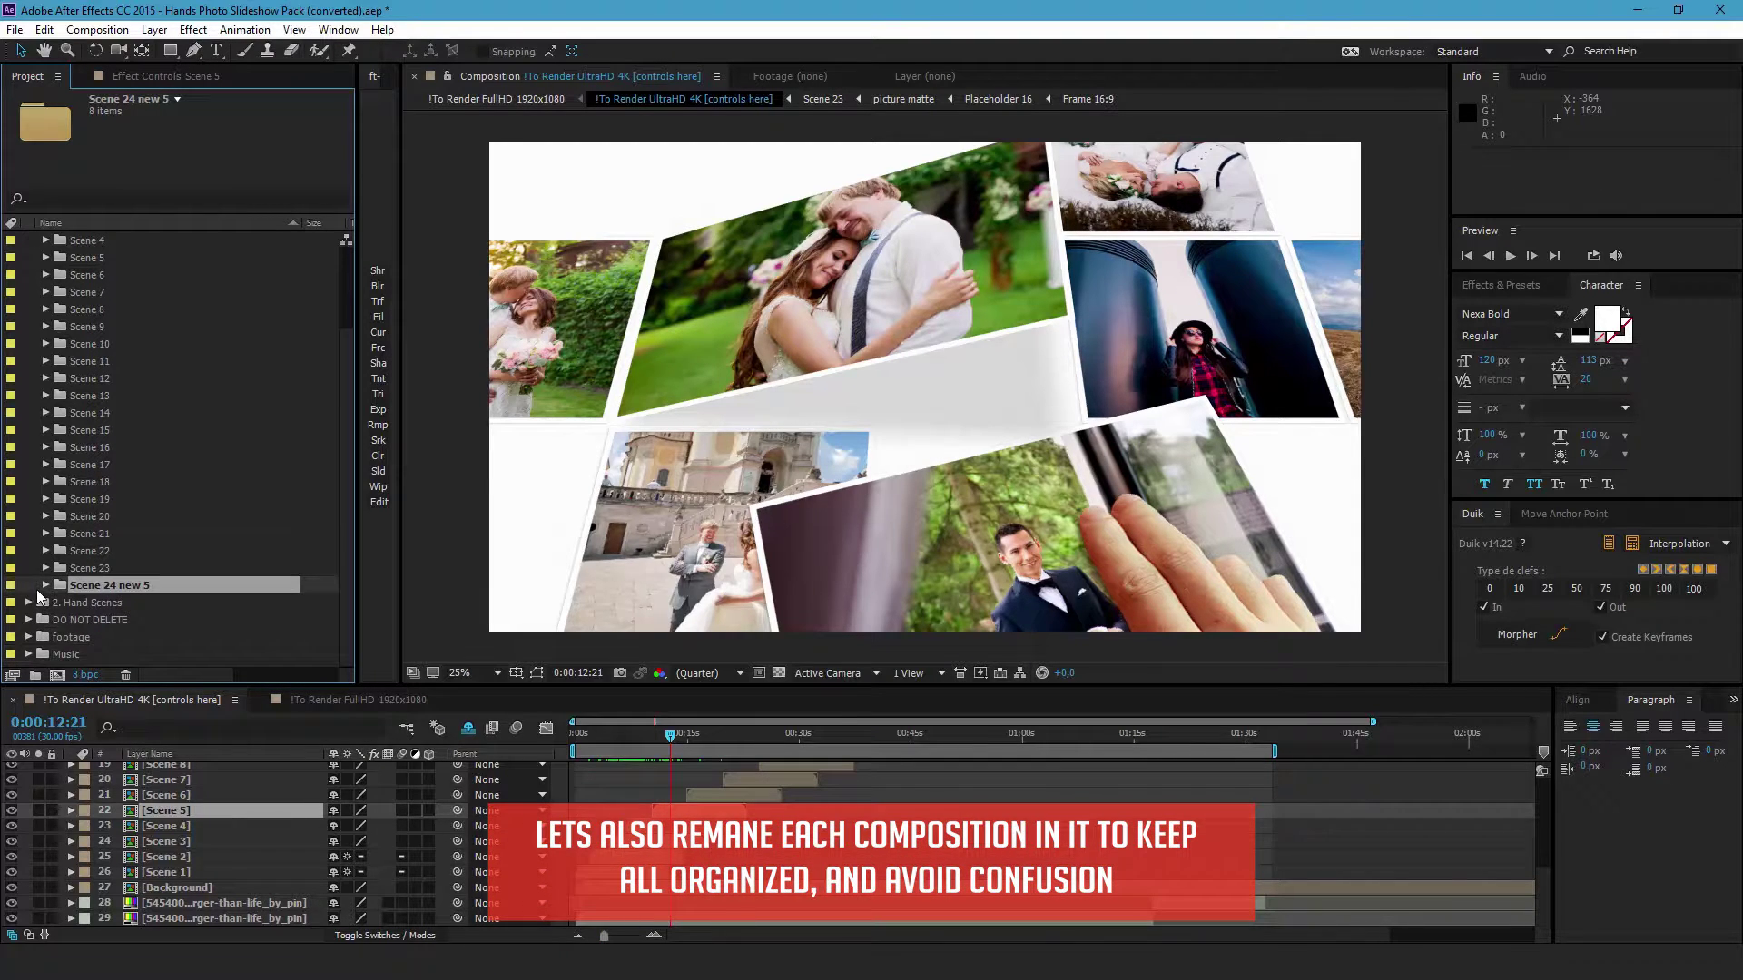
Expand Scene 24 new 5 and rename Placeholder 5 and 6 to end with 'new'
{"action": "left_click", "coordinate": [46, 582]}
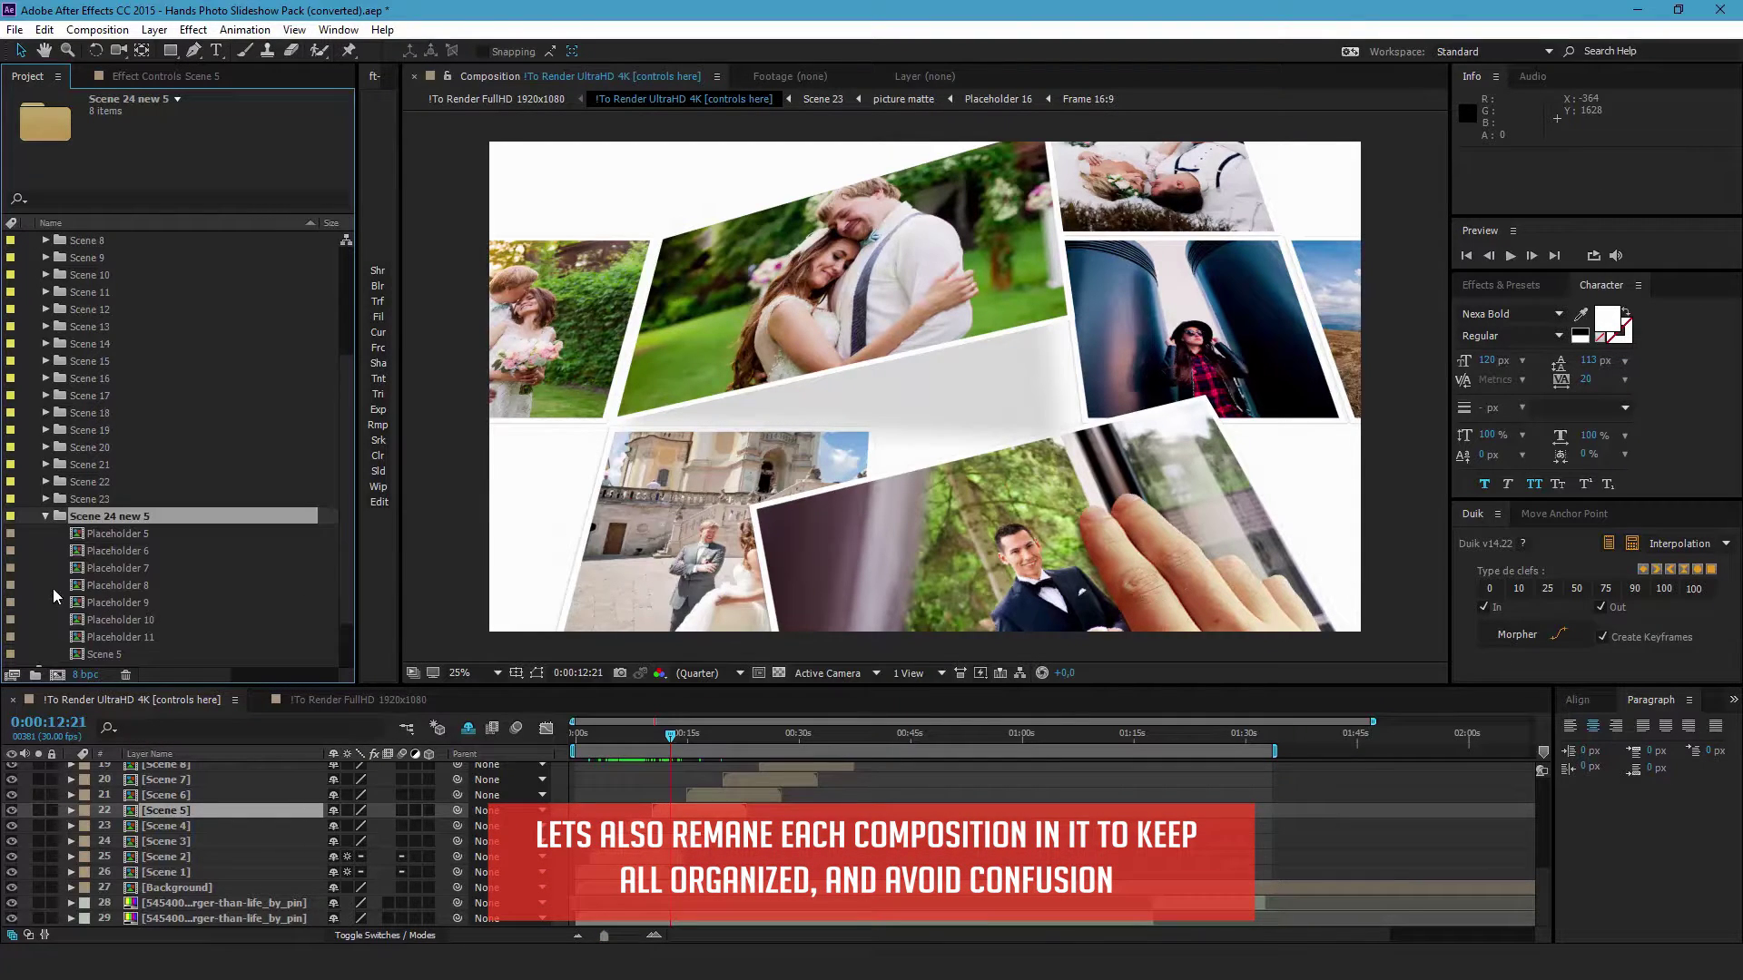
{"action": "left_click", "coordinate": [142, 535]}
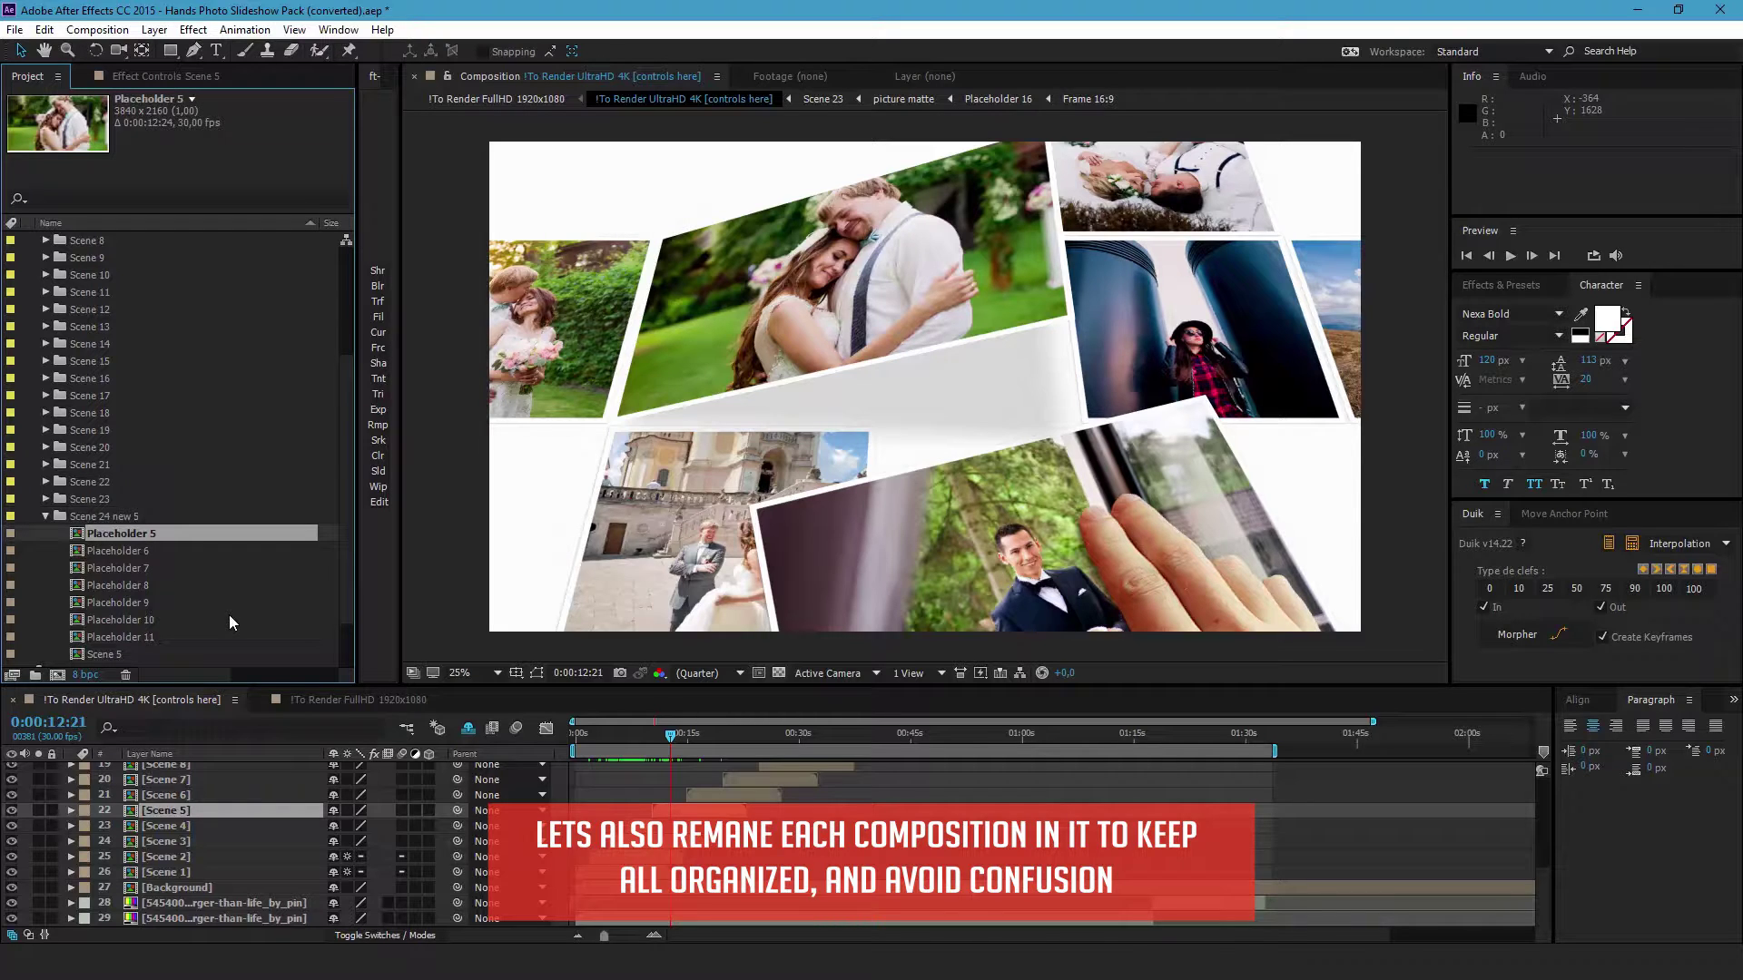
{"action": "key", "text": "Return"}
{"action": "key", "text": "Right"}
{"action": "type", "text": "new"}
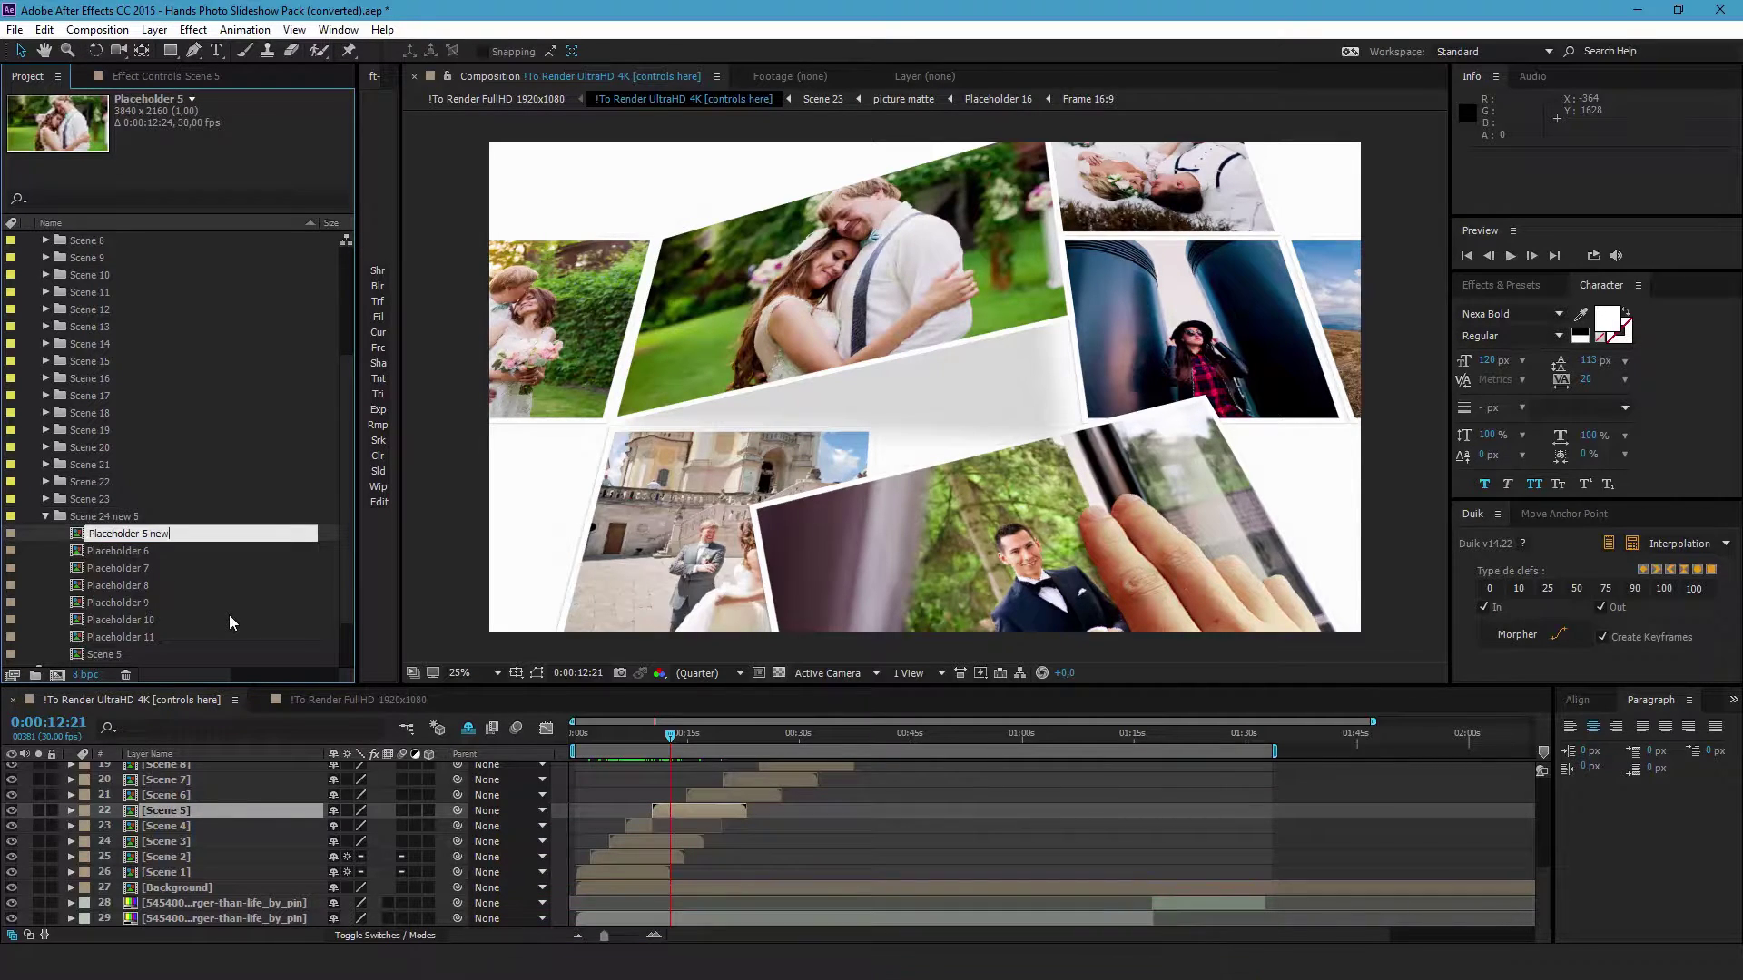
{"action": "key", "text": "Return"}
{"action": "left_click", "coordinate": [167, 558]}
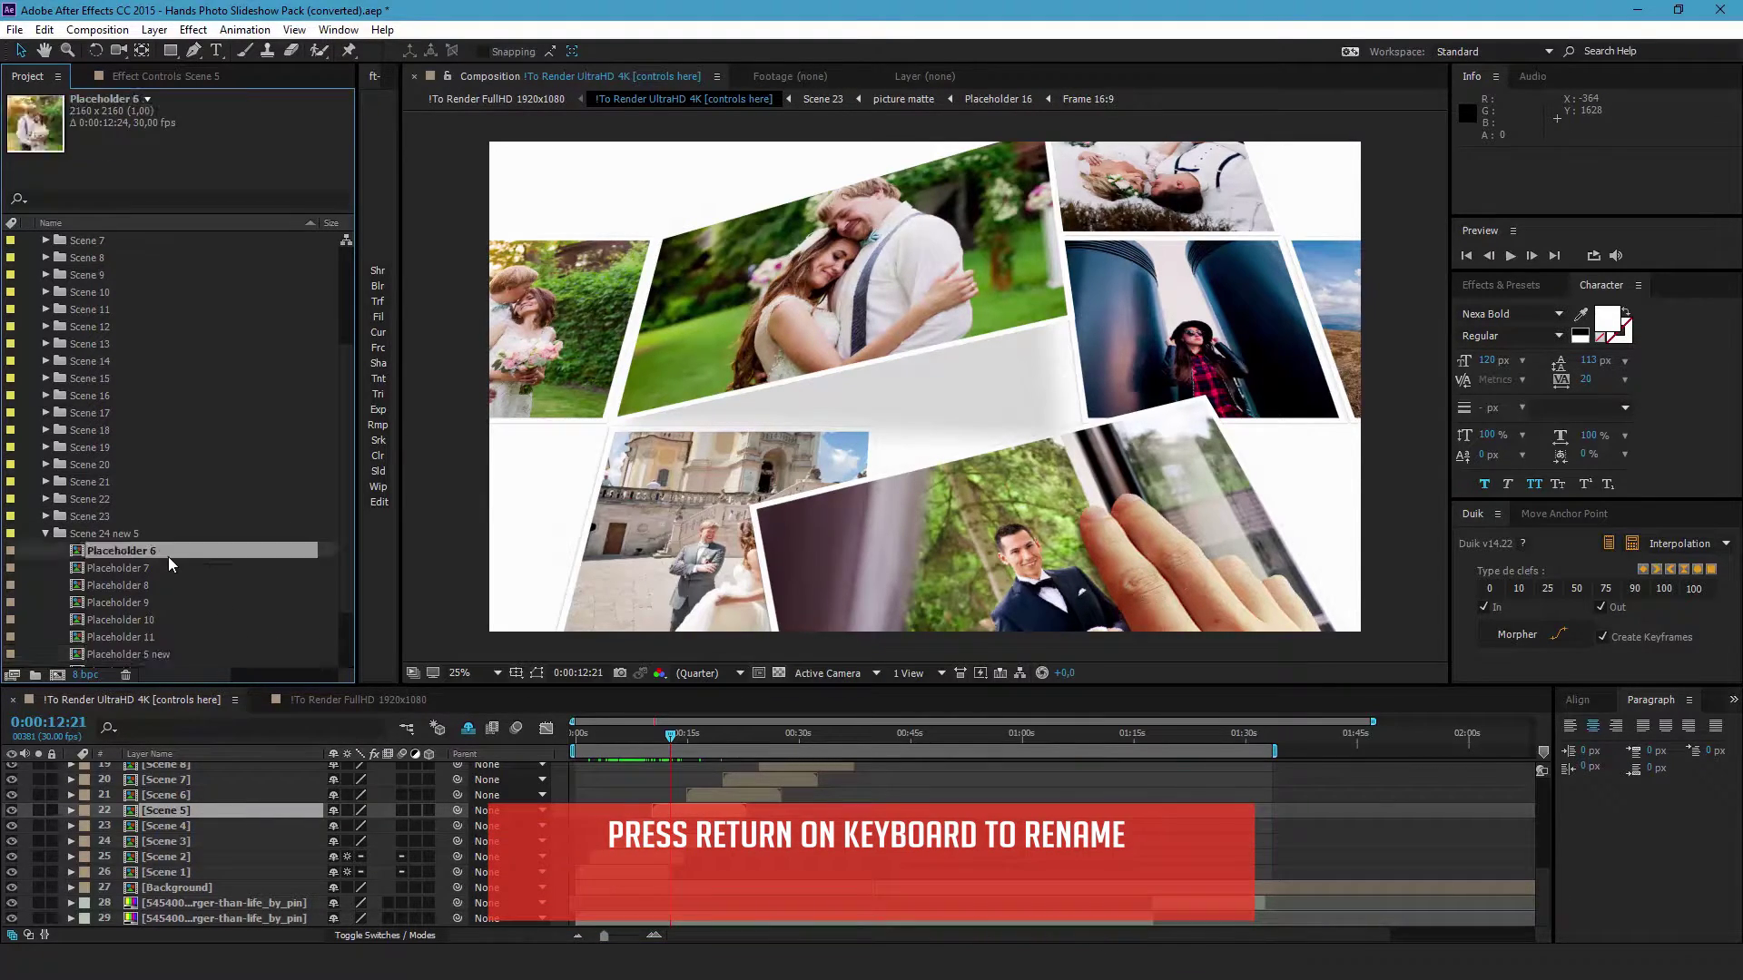
{"action": "key", "text": "Return"}
{"action": "type", "text": "new"}
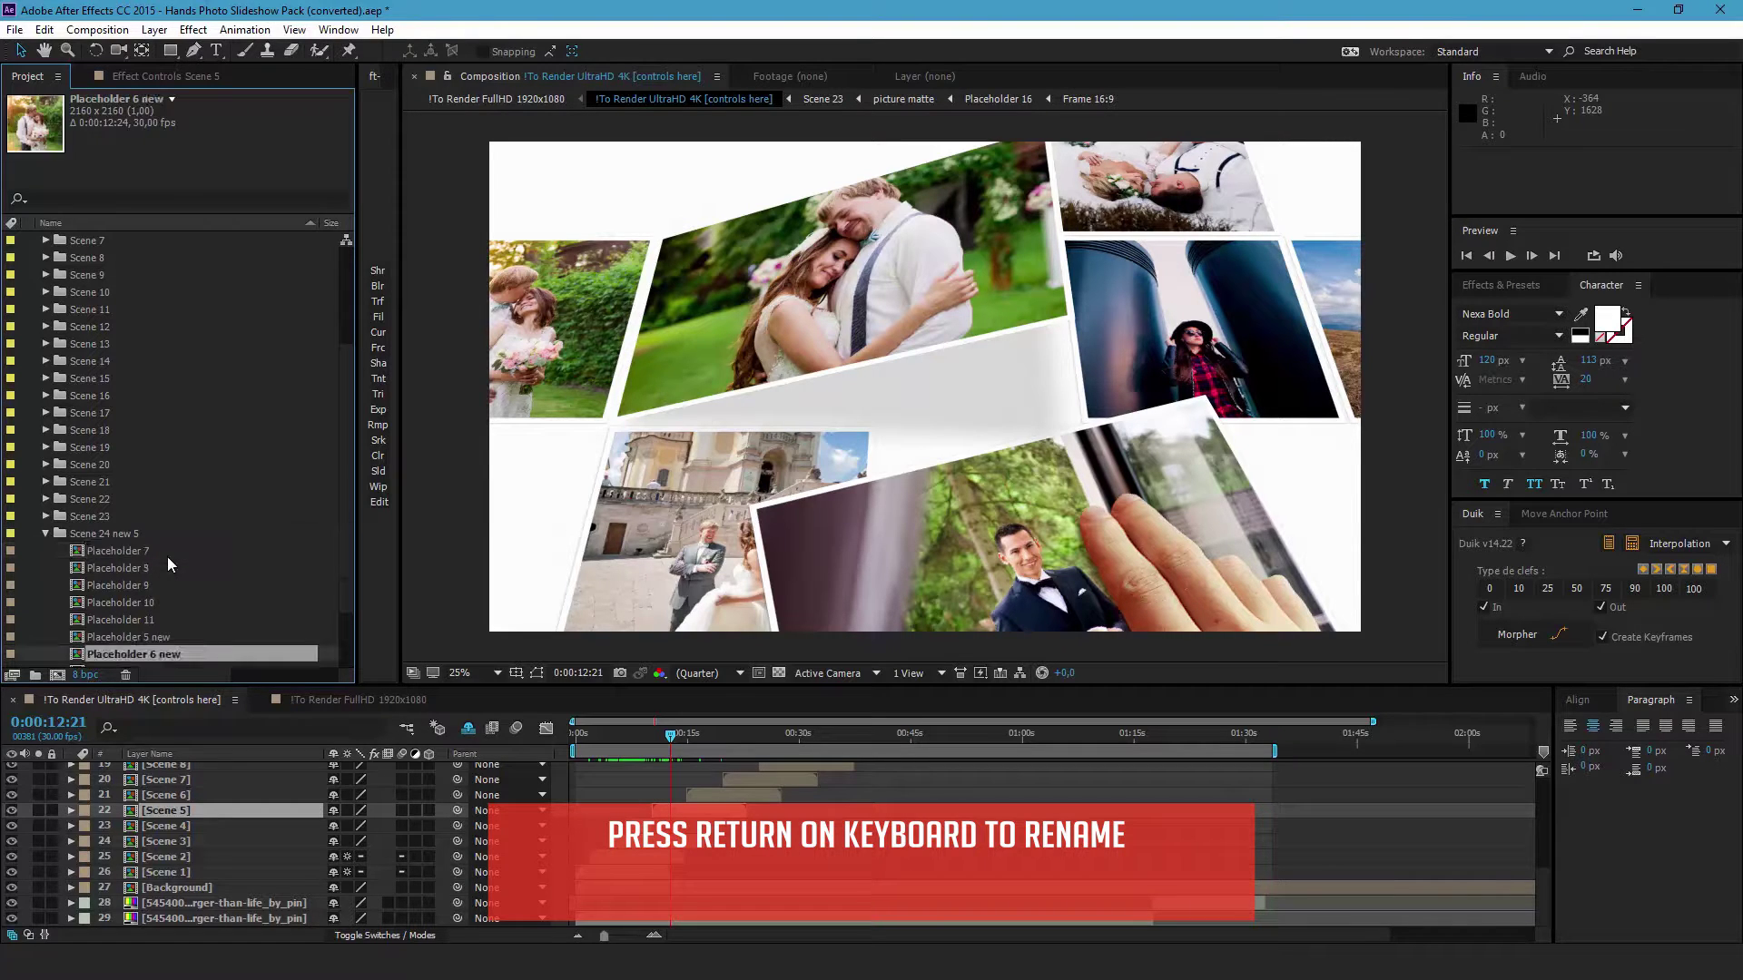
Append 'new' to the names of Placeholder 7, 8, 9 and 10
{"action": "left_click", "coordinate": [167, 557]}
{"action": "key", "text": "Return"}
{"action": "type", "text": "new"}
{"action": "left_click", "coordinate": [167, 558]}
{"action": "key", "text": "Return"}
{"action": "type", "text": "new"}
{"action": "left_click", "coordinate": [167, 557]}
{"action": "key", "text": "Return"}
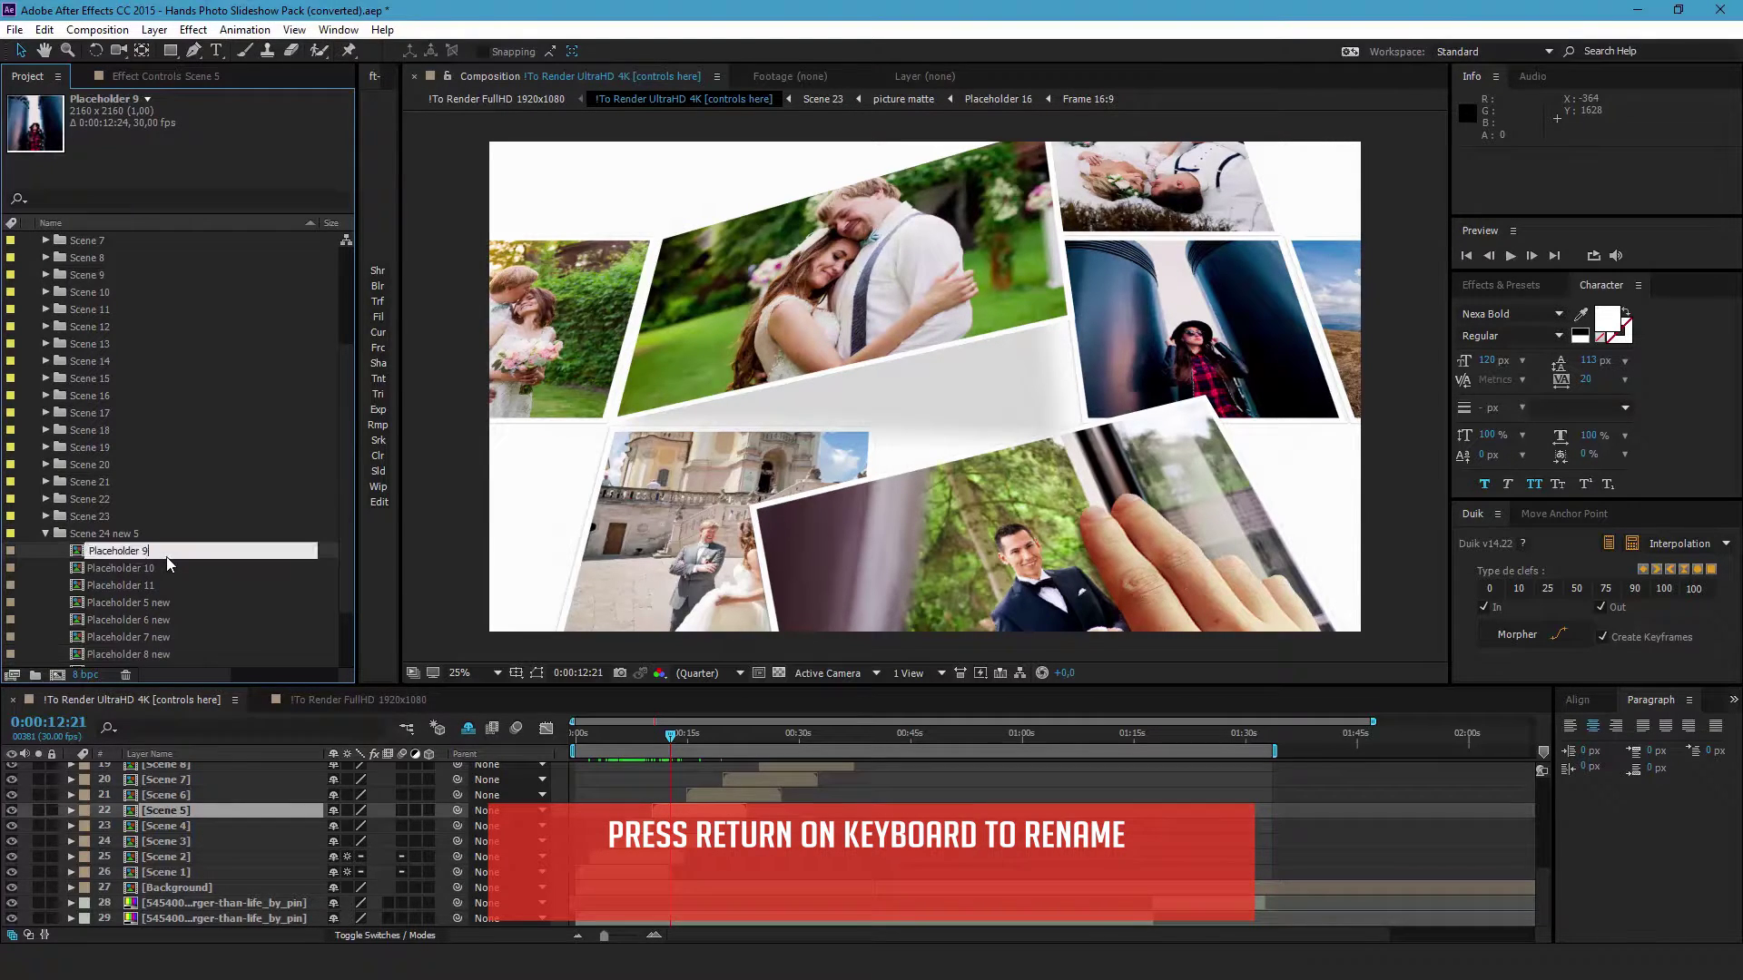
{"action": "type", "text": "new"}
{"action": "left_click", "coordinate": [167, 557]}
{"action": "key", "text": "Return"}
{"action": "type", "text": "new"}
Rename Placeholder 11 and Scene 5 to 'Placeholder 11 new' and 'Scene 5 new'
{"action": "scroll", "coordinate": [163, 503], "scroll_direction": "down", "scroll_amount": 2}
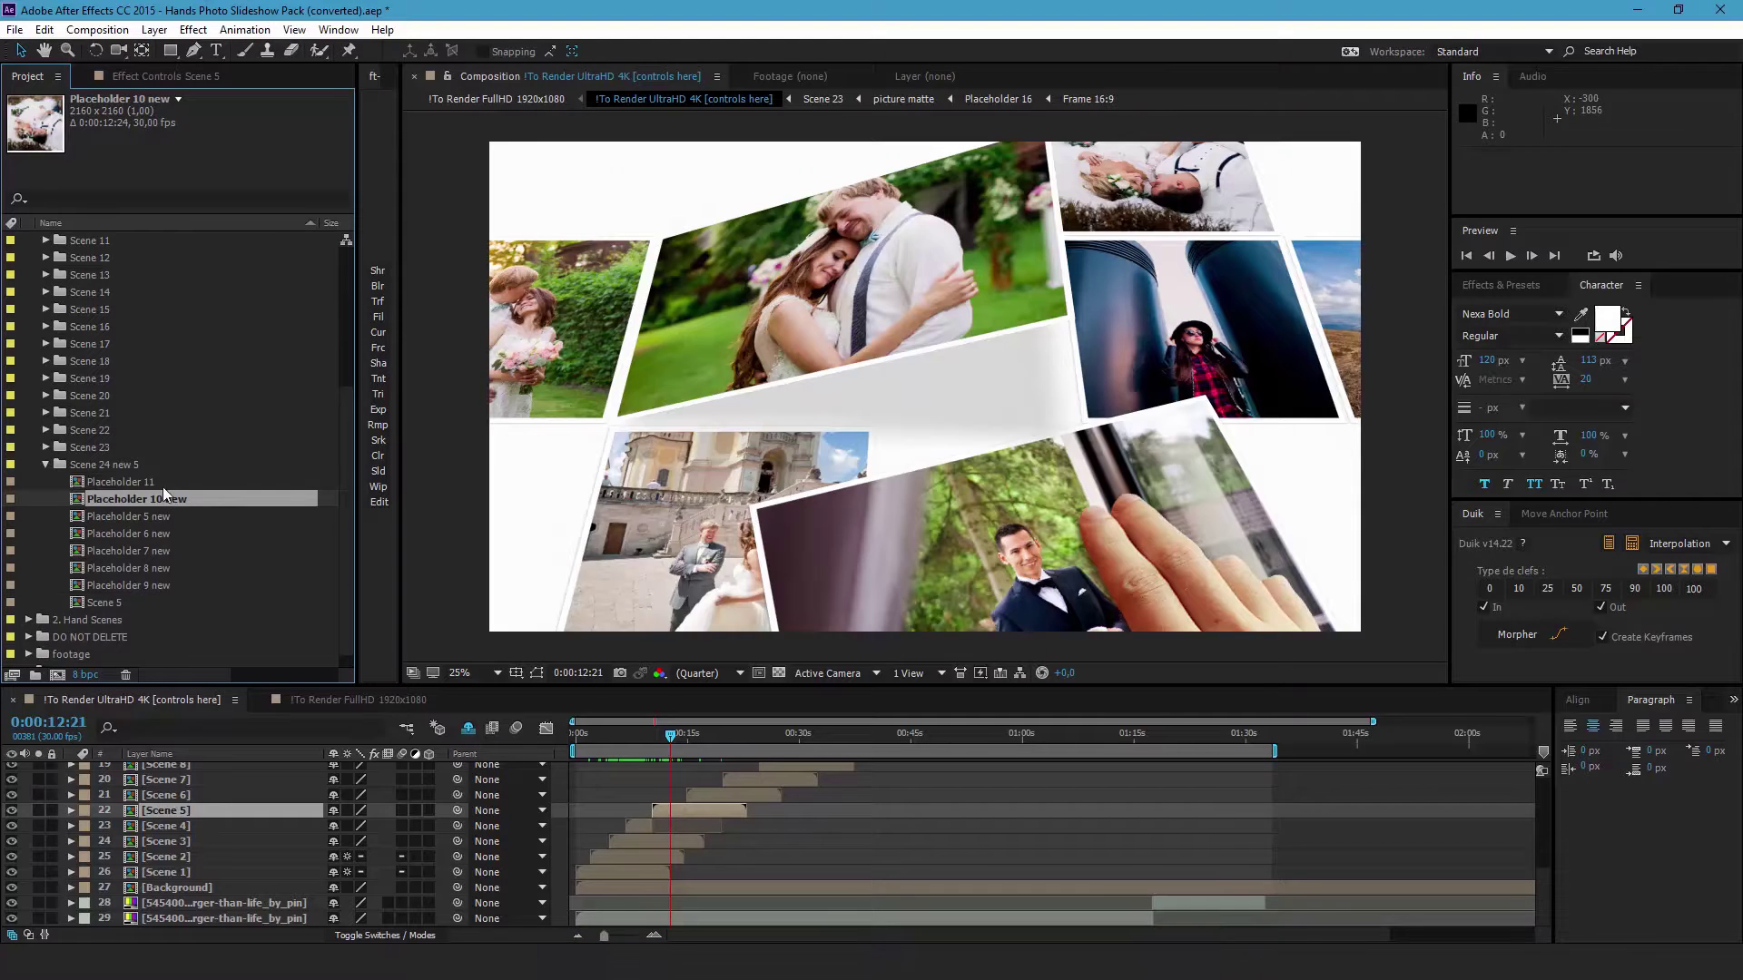
{"action": "left_click", "coordinate": [161, 483]}
{"action": "key", "text": "Return"}
{"action": "type", "text": "new"}
{"action": "key", "text": "Return"}
{"action": "scroll", "coordinate": [160, 476], "scroll_direction": "down", "scroll_amount": 1}
{"action": "left_click", "coordinate": [135, 590]}
{"action": "key", "text": "Return"}
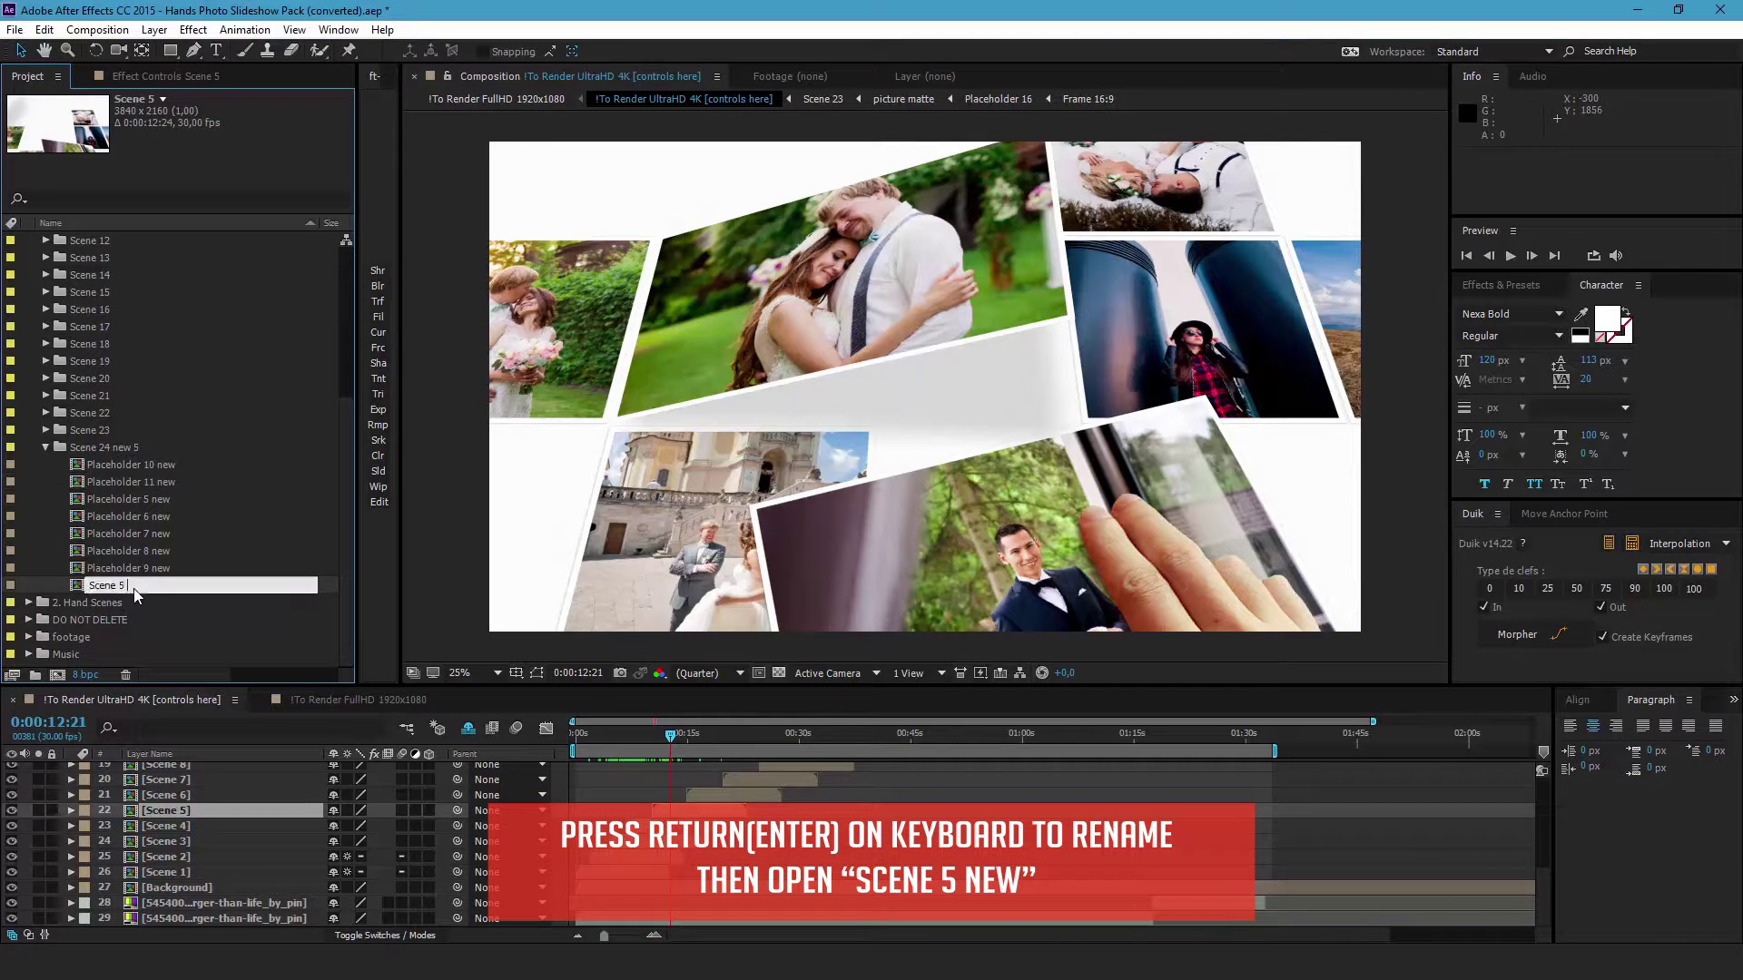
{"action": "type", "text": "new"}
{"action": "key", "text": "Return"}
Open Scene 5 new, lock the Floor layer, and swap in Placeholder 7 new
{"action": "double_click", "coordinate": [149, 588]}
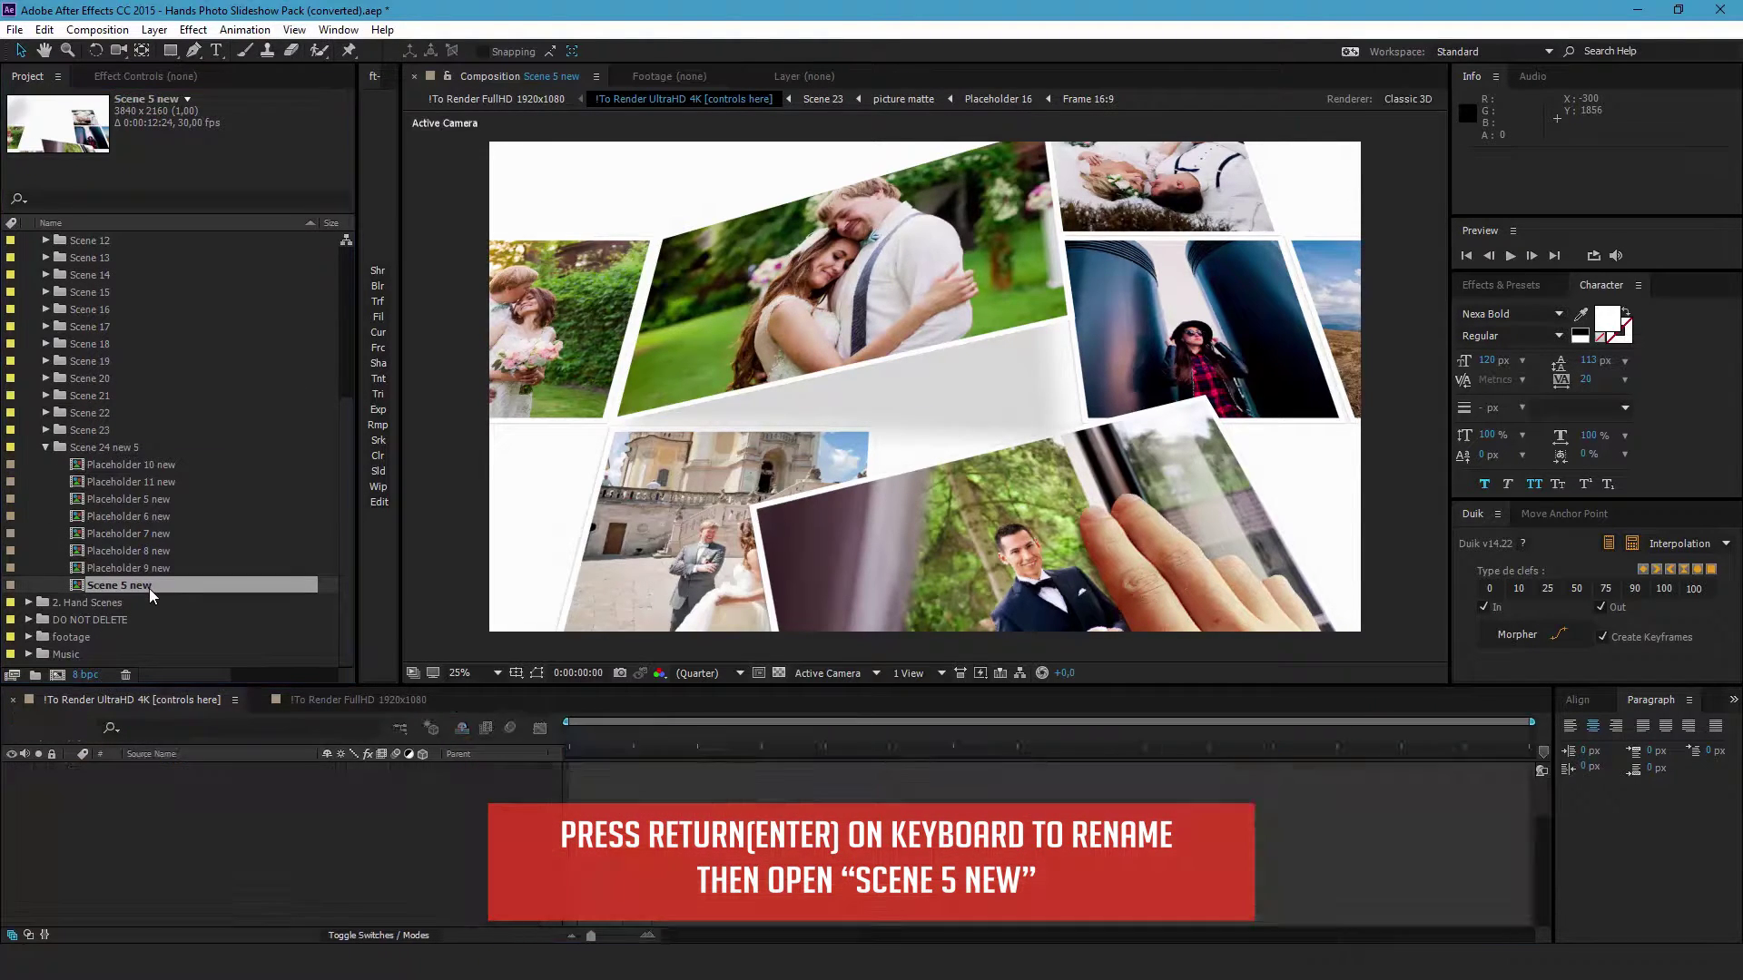
{"action": "scroll", "coordinate": [243, 833], "scroll_direction": "down", "scroll_amount": 2}
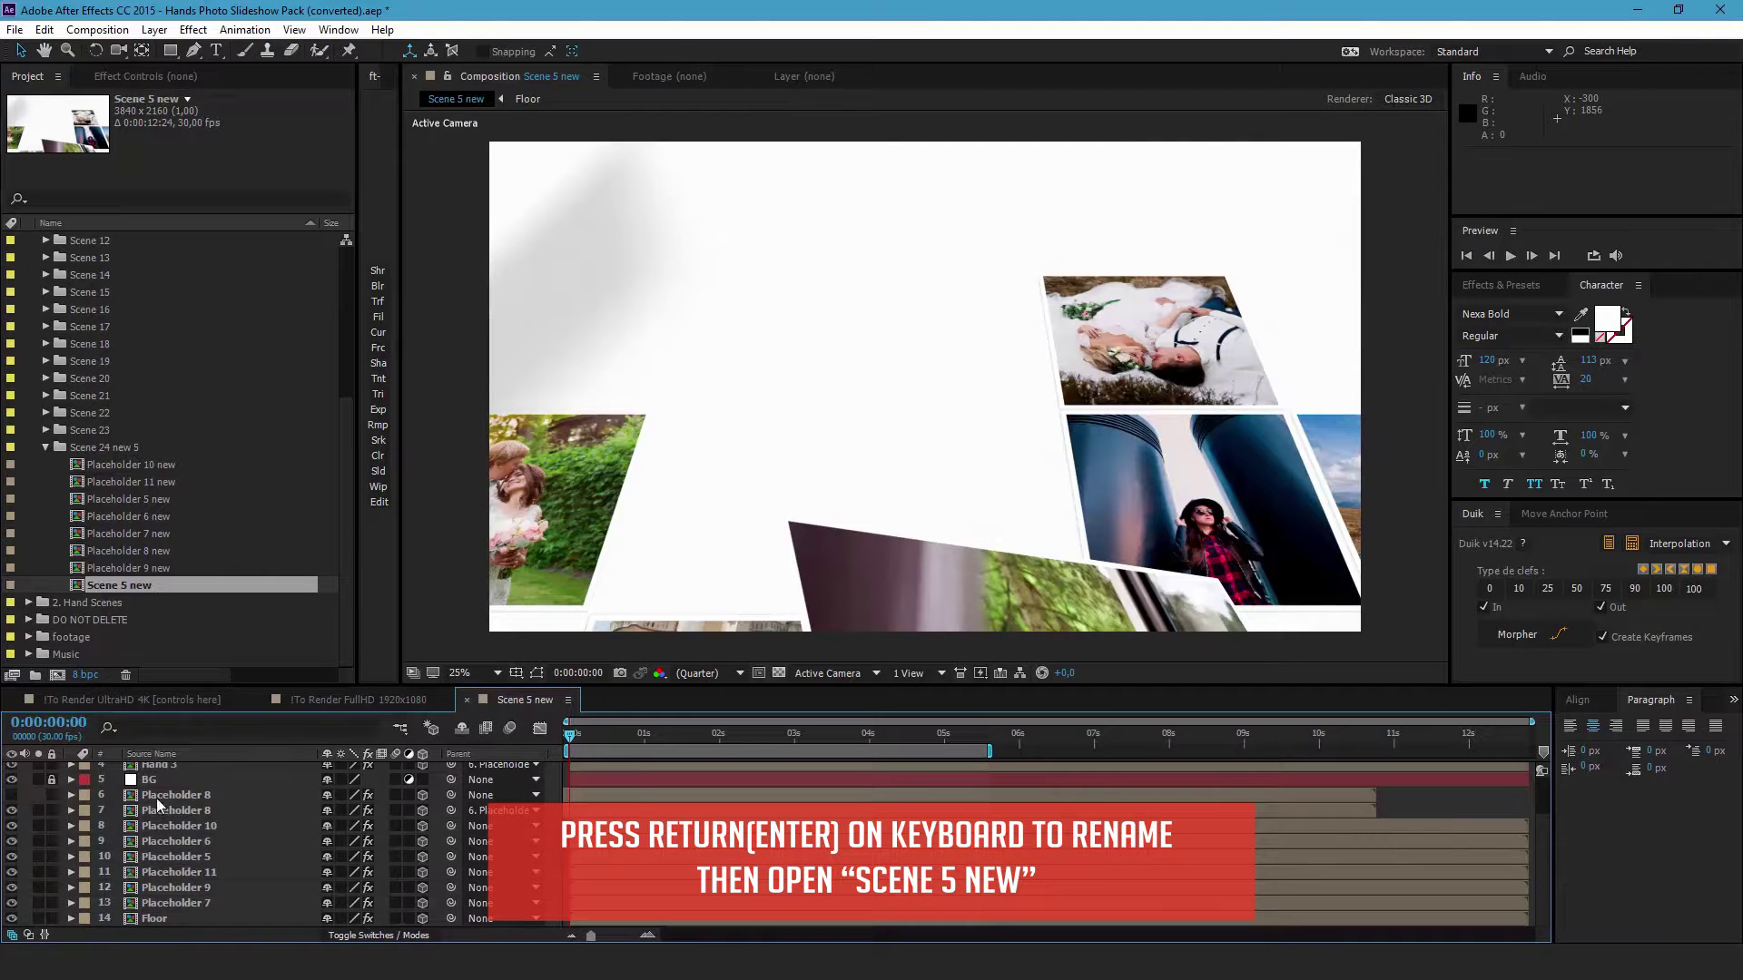
{"action": "left_click", "coordinate": [184, 902]}
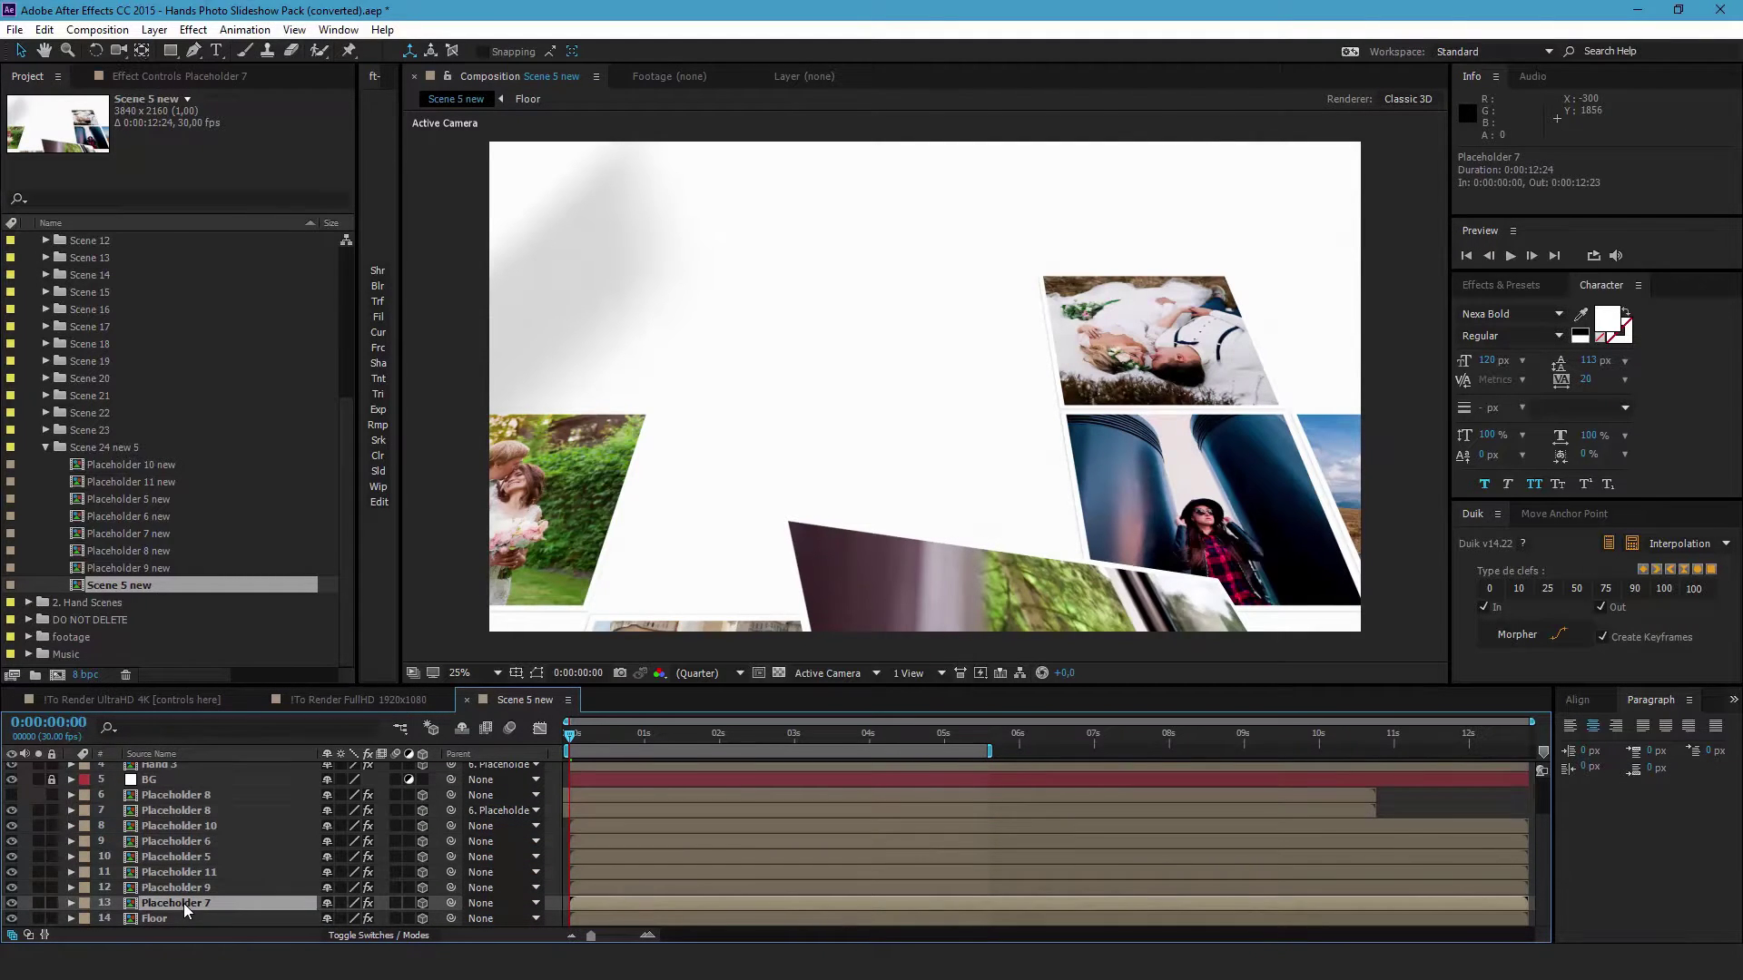
{"action": "left_click", "coordinate": [51, 919]}
{"action": "scroll", "coordinate": [185, 817], "scroll_direction": "up", "scroll_amount": 1}
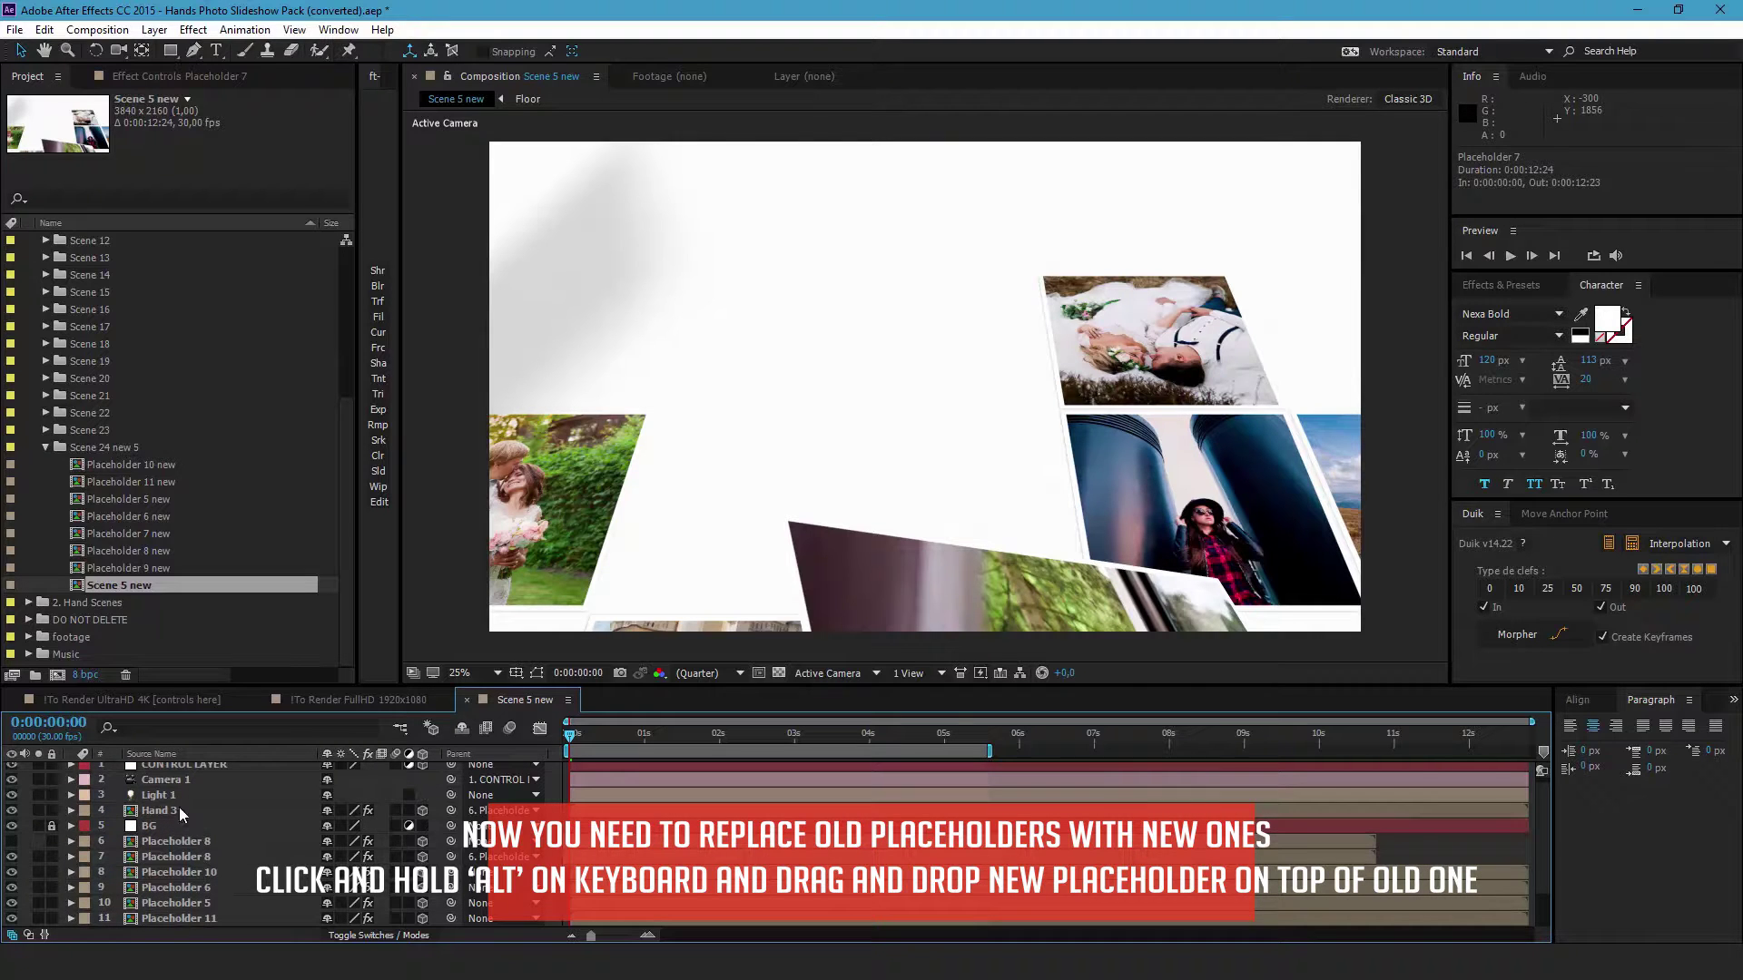
{"action": "scroll", "coordinate": [176, 813], "scroll_direction": "down", "scroll_amount": 1}
{"action": "left_click_drag", "start_coordinate": [161, 536], "coordinate": [216, 906]}
Replace the Placeholder 9, 11, 5 and 6 layers with their 'new' comps
{"action": "left_click", "coordinate": [210, 887]}
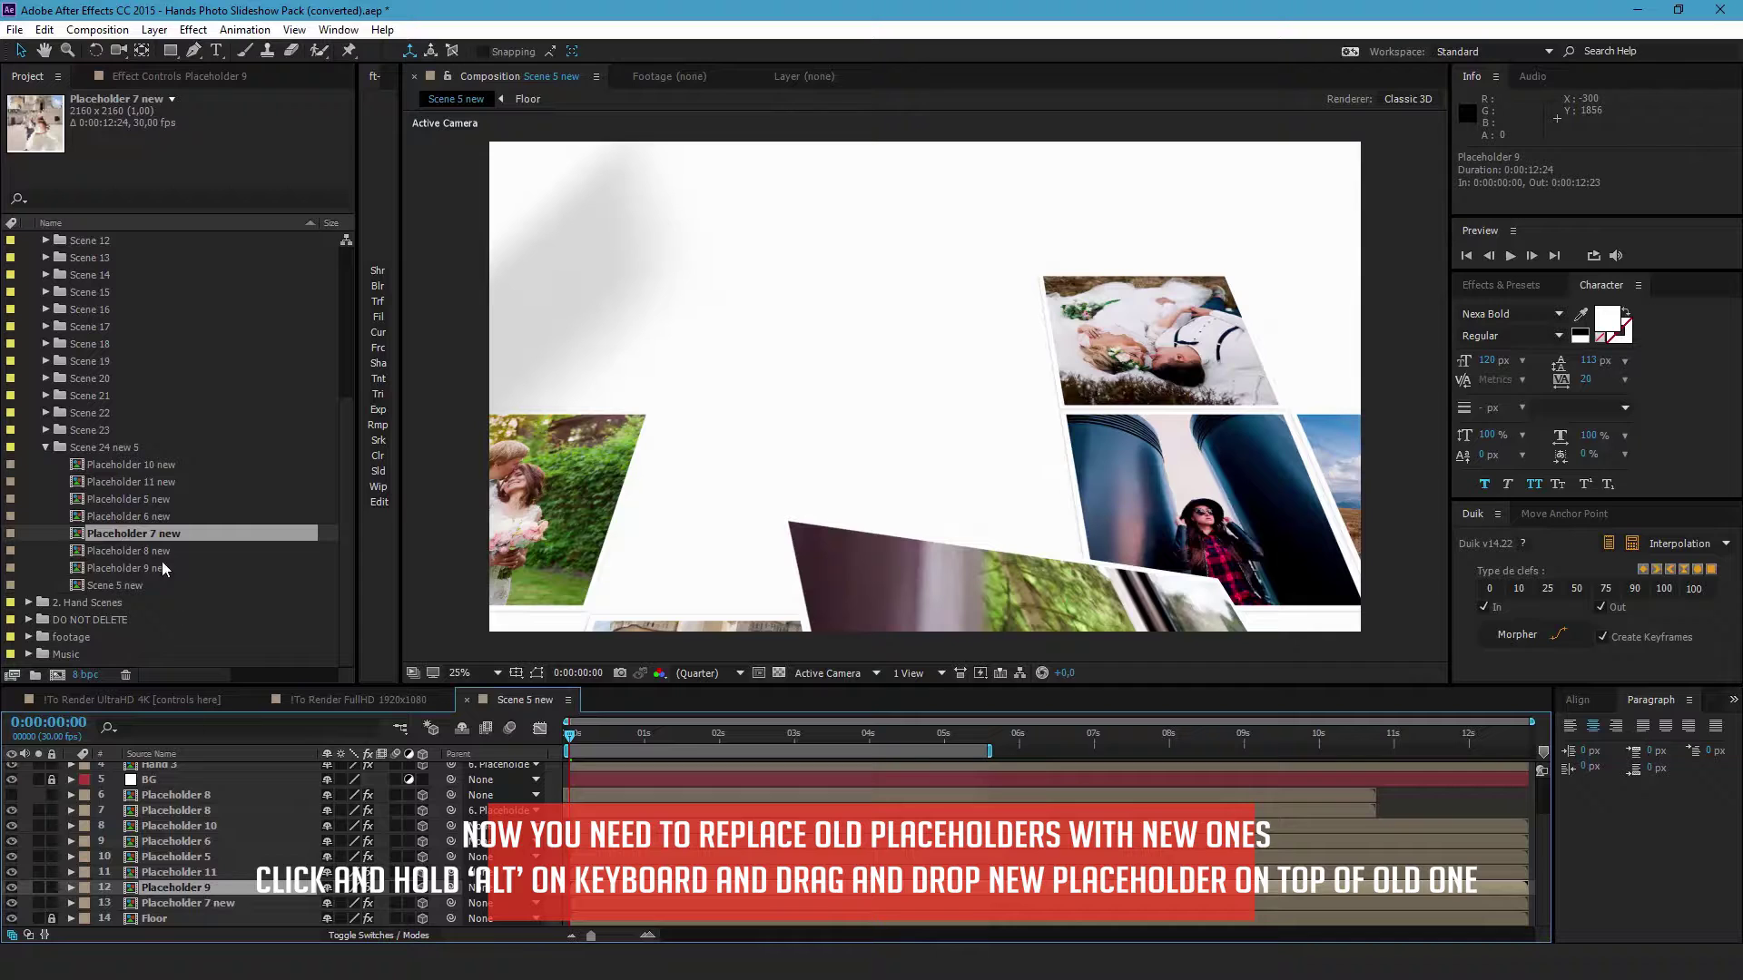
{"action": "left_click_drag", "start_coordinate": [163, 568], "coordinate": [213, 888]}
{"action": "left_click", "coordinate": [211, 872]}
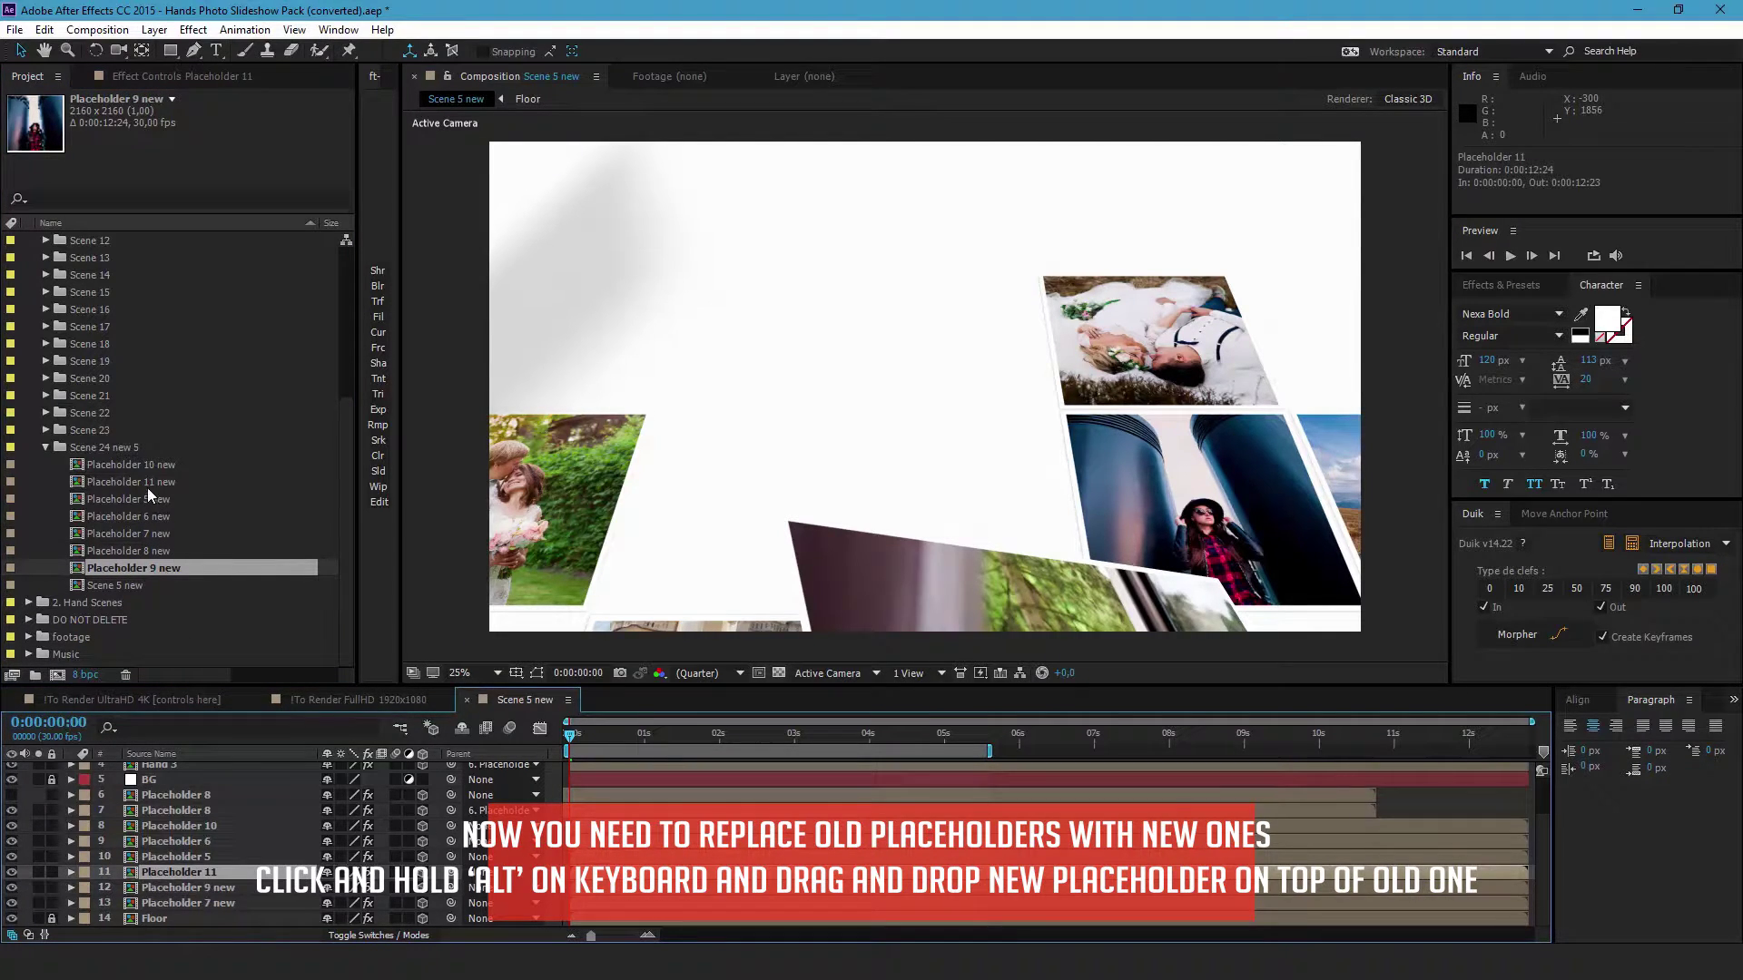
{"action": "left_click_drag", "start_coordinate": [150, 482], "coordinate": [202, 874]}
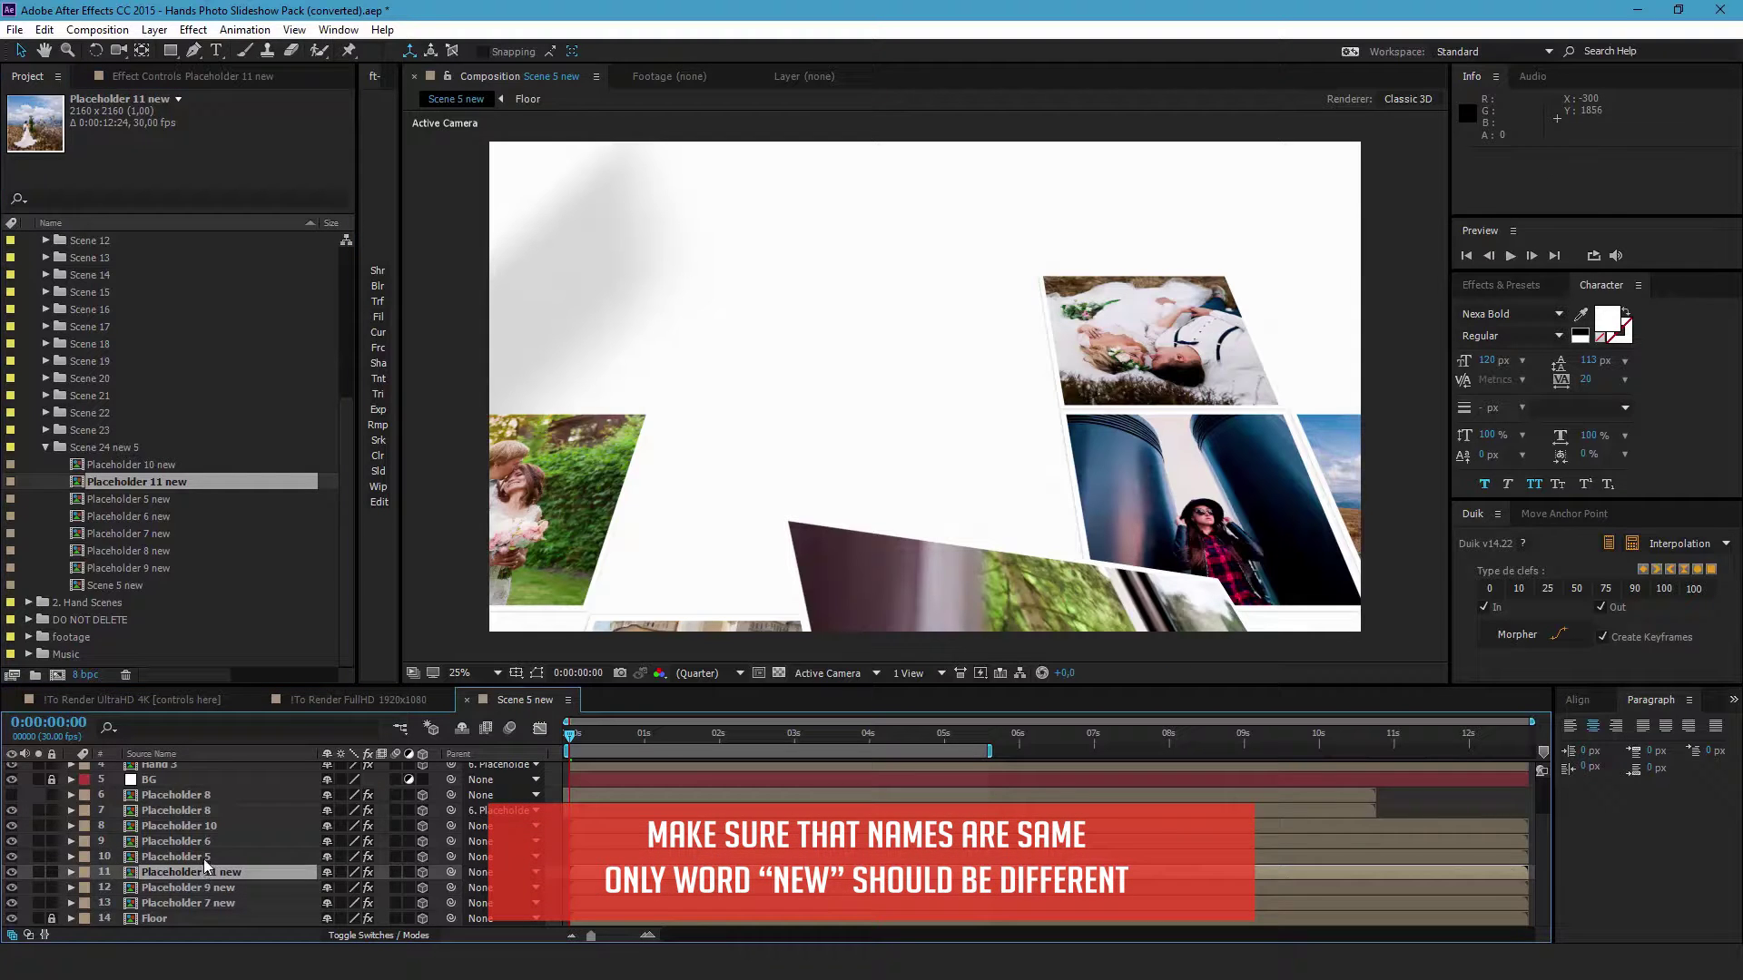
{"action": "left_click", "coordinate": [209, 858]}
{"action": "left_click_drag", "start_coordinate": [159, 500], "coordinate": [227, 857]}
{"action": "left_click", "coordinate": [220, 842]}
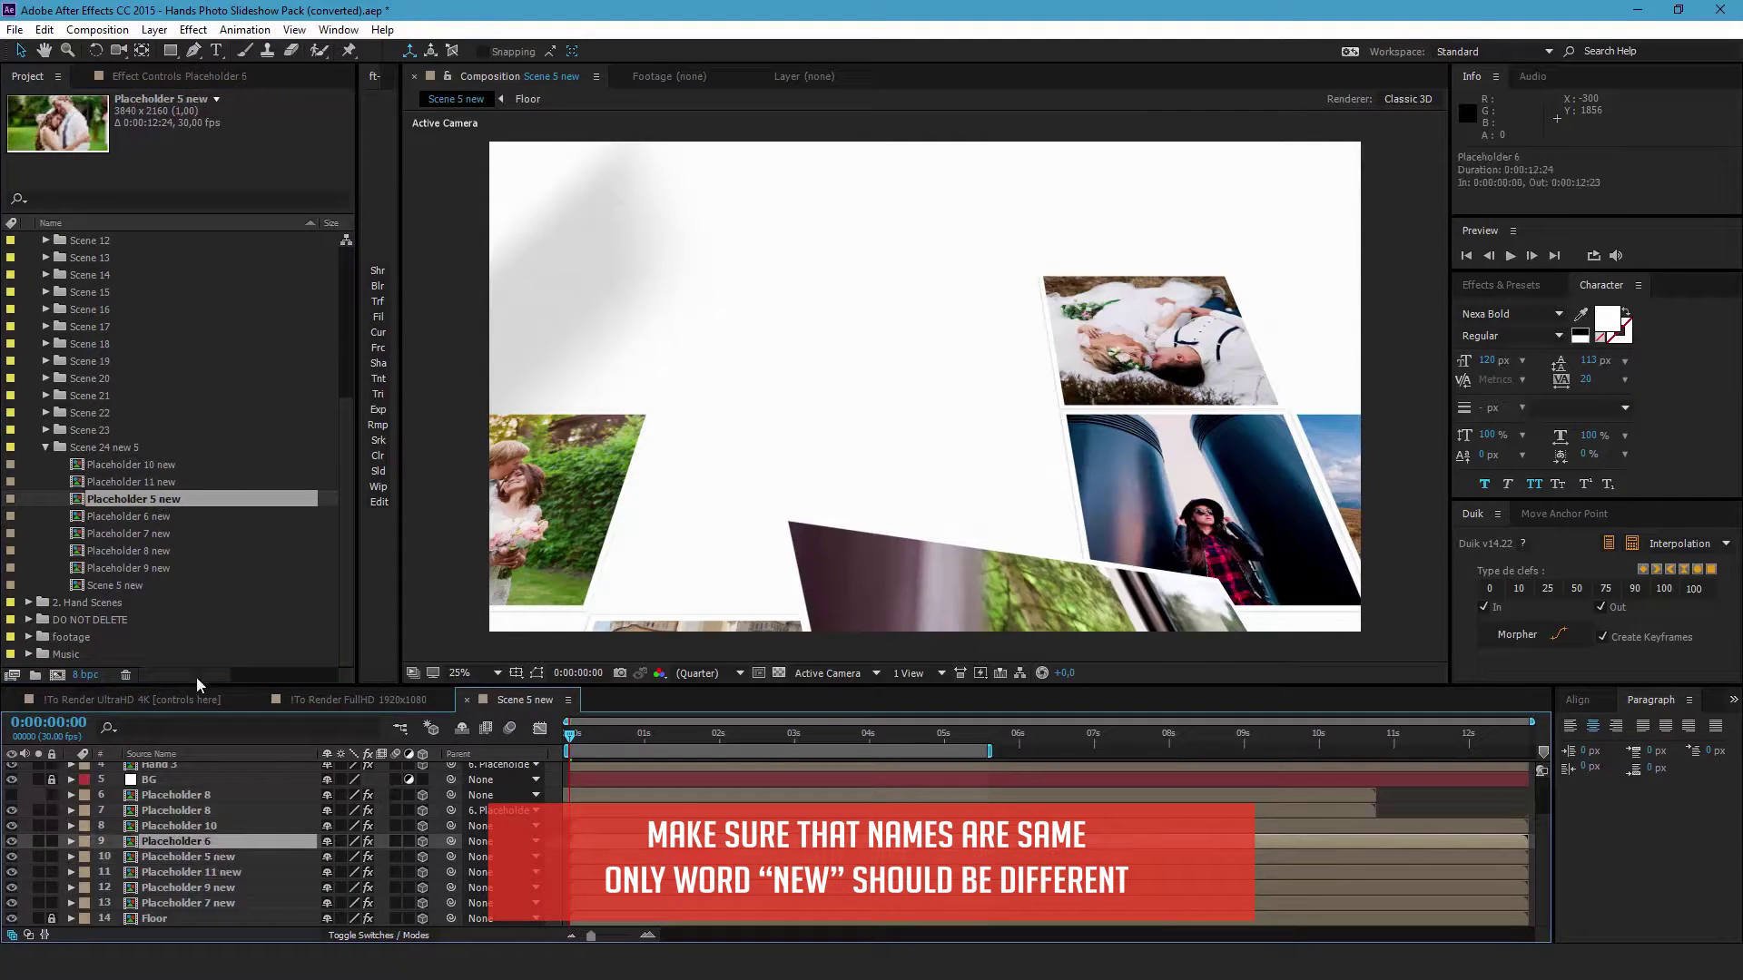
{"action": "left_click_drag", "start_coordinate": [155, 518], "coordinate": [209, 841]}
Replace both Placeholder 8 layers with Placeholder 8 new
{"action": "left_click", "coordinate": [210, 828]}
{"action": "left_click", "coordinate": [136, 464]}
{"action": "key", "text": "ctrl+alt+slash"}
{"action": "key", "text": "ctrl+Up"}
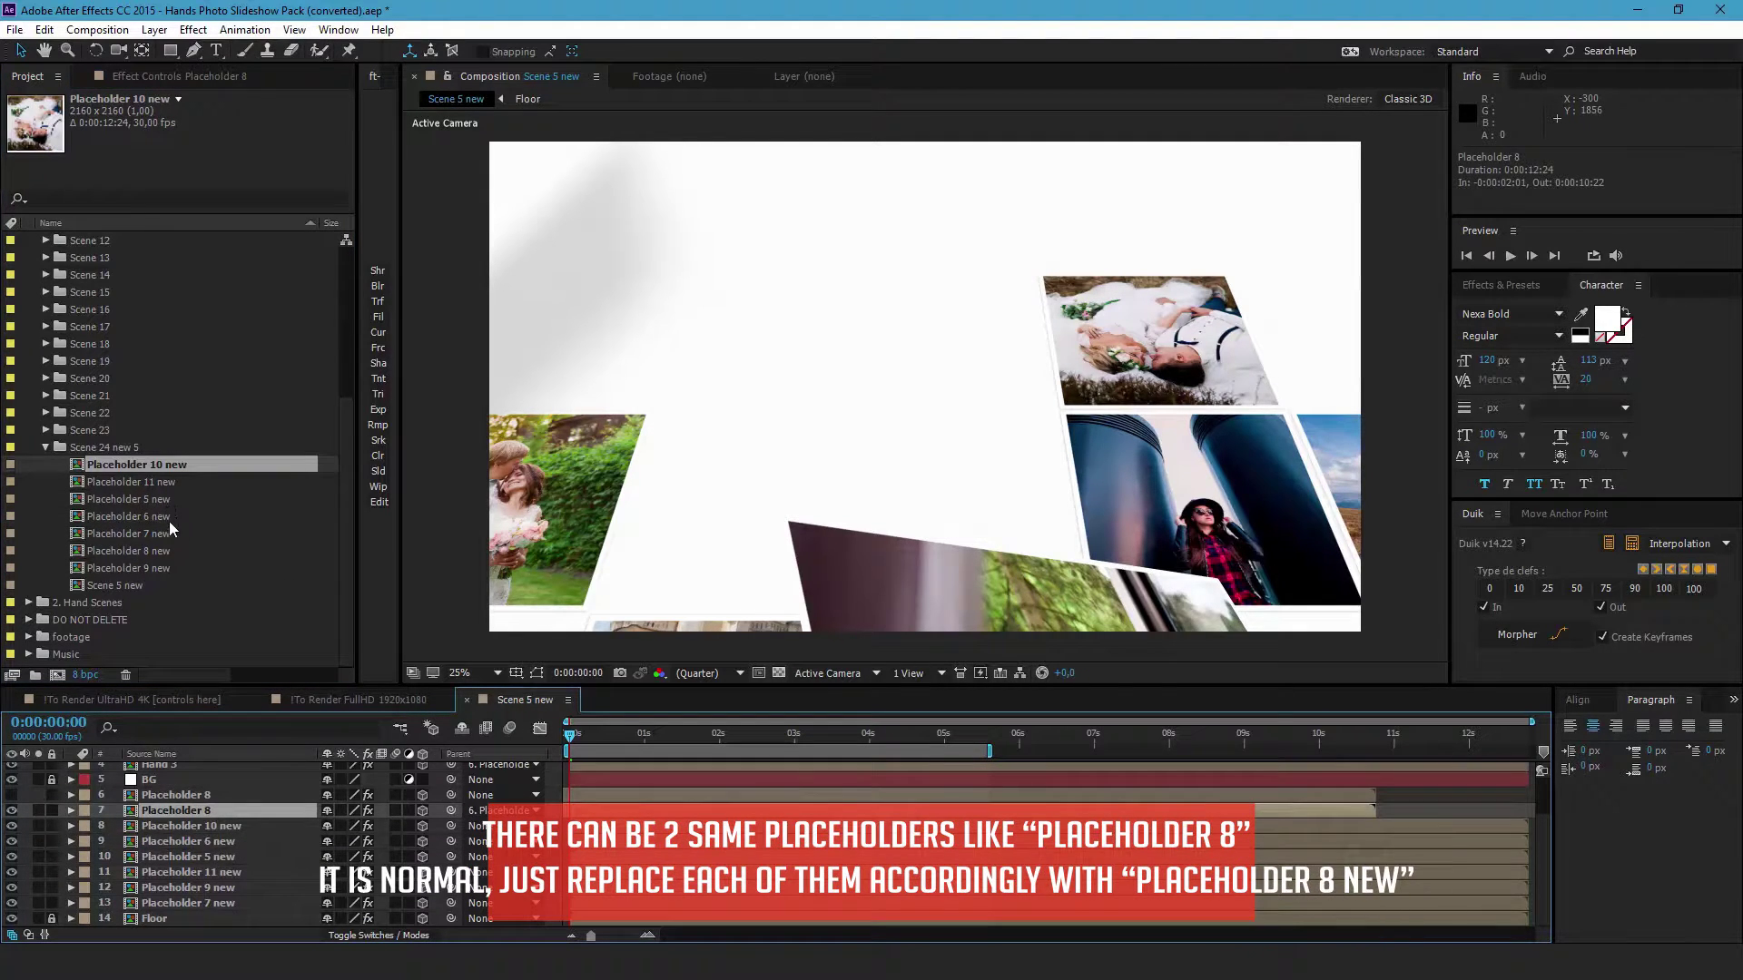
{"action": "left_click_drag", "start_coordinate": [171, 551], "coordinate": [218, 815]}
{"action": "left_click", "coordinate": [210, 798]}
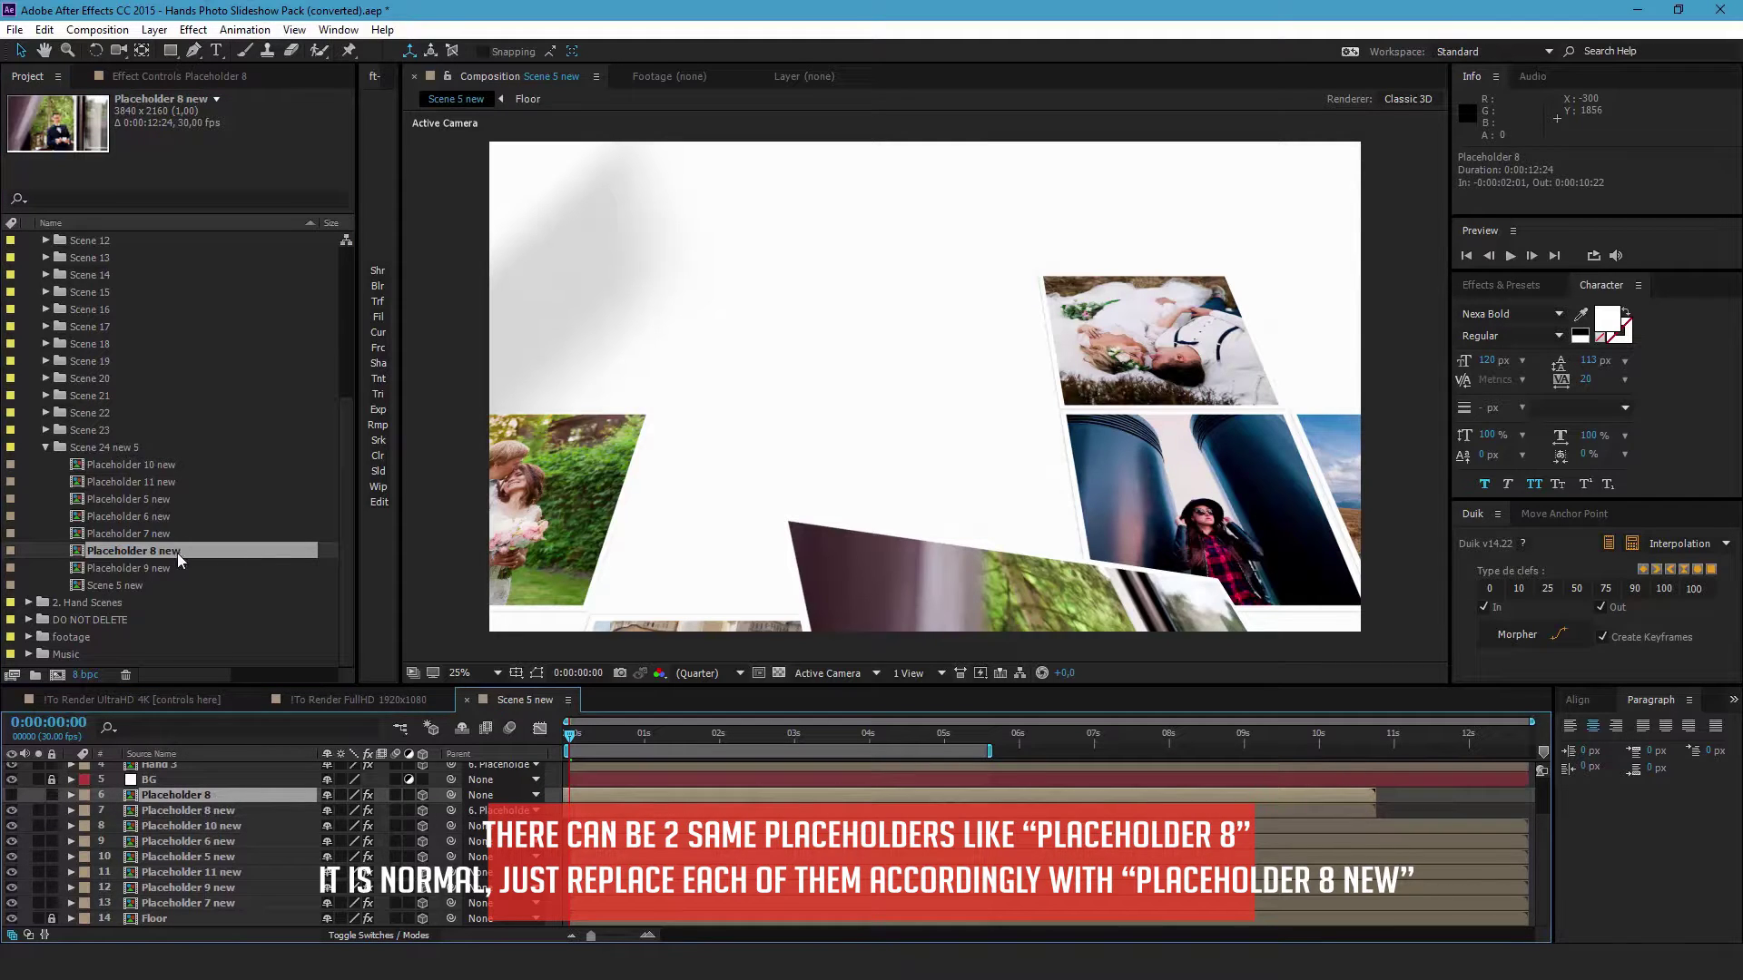
{"action": "left_click_drag", "start_coordinate": [177, 552], "coordinate": [220, 795]}
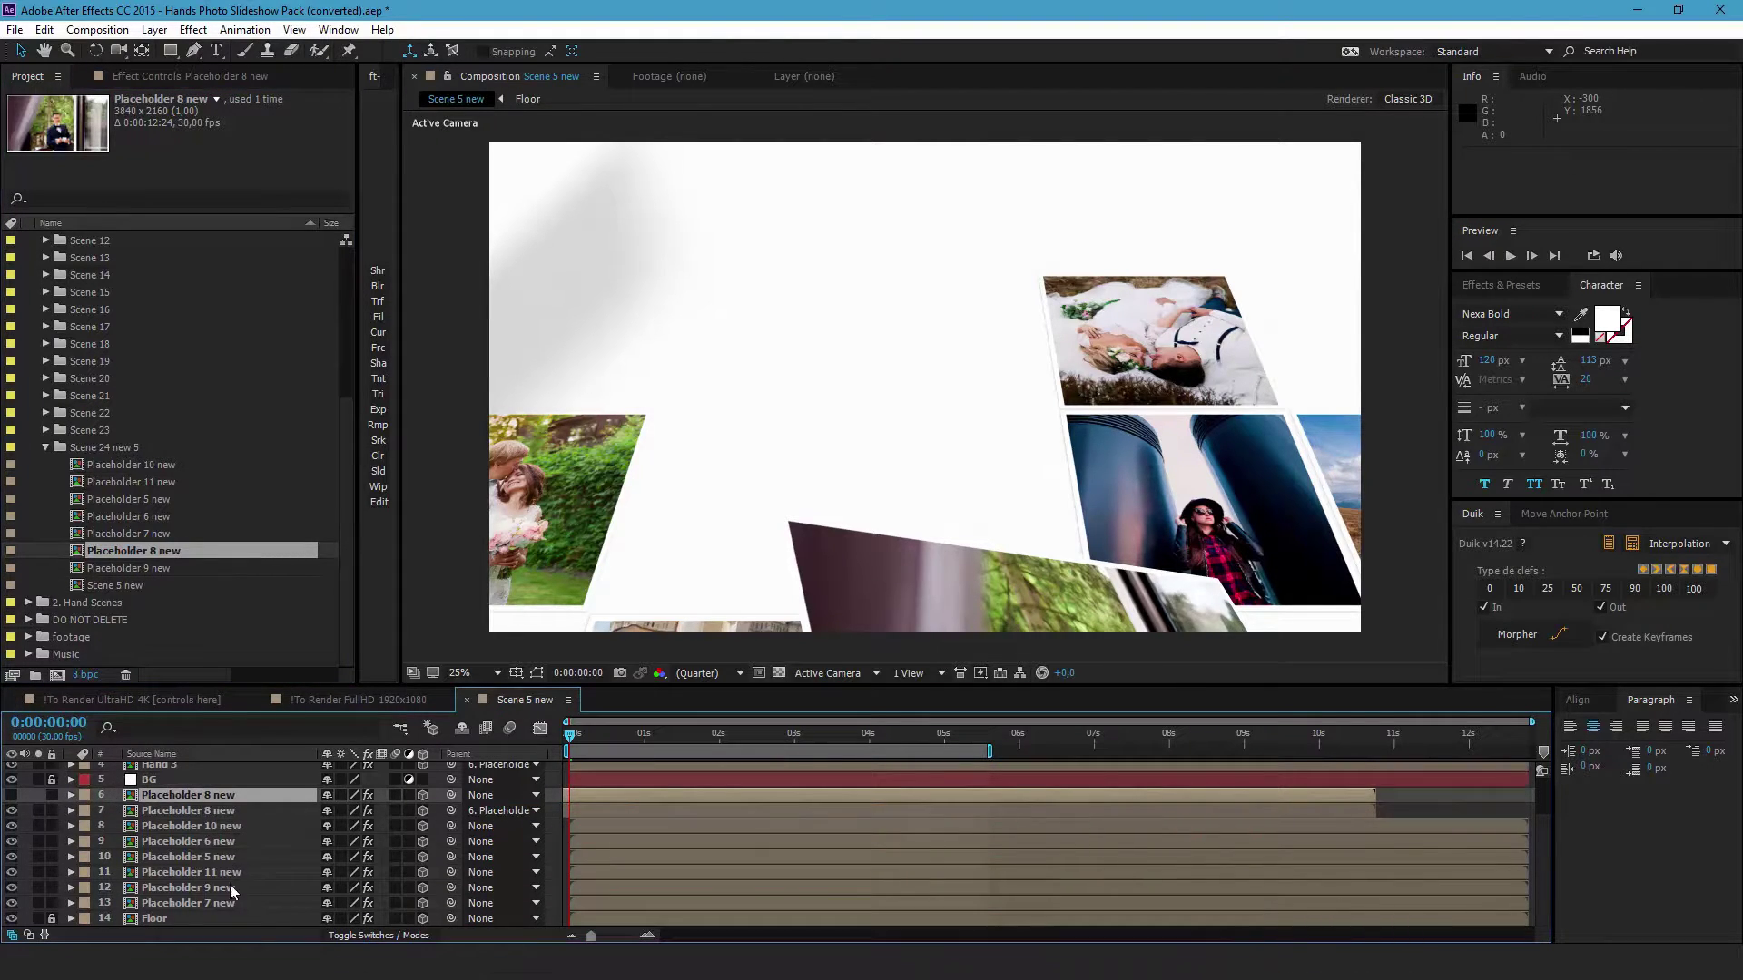
{"action": "scroll", "coordinate": [232, 881], "scroll_direction": "up", "scroll_amount": 2}
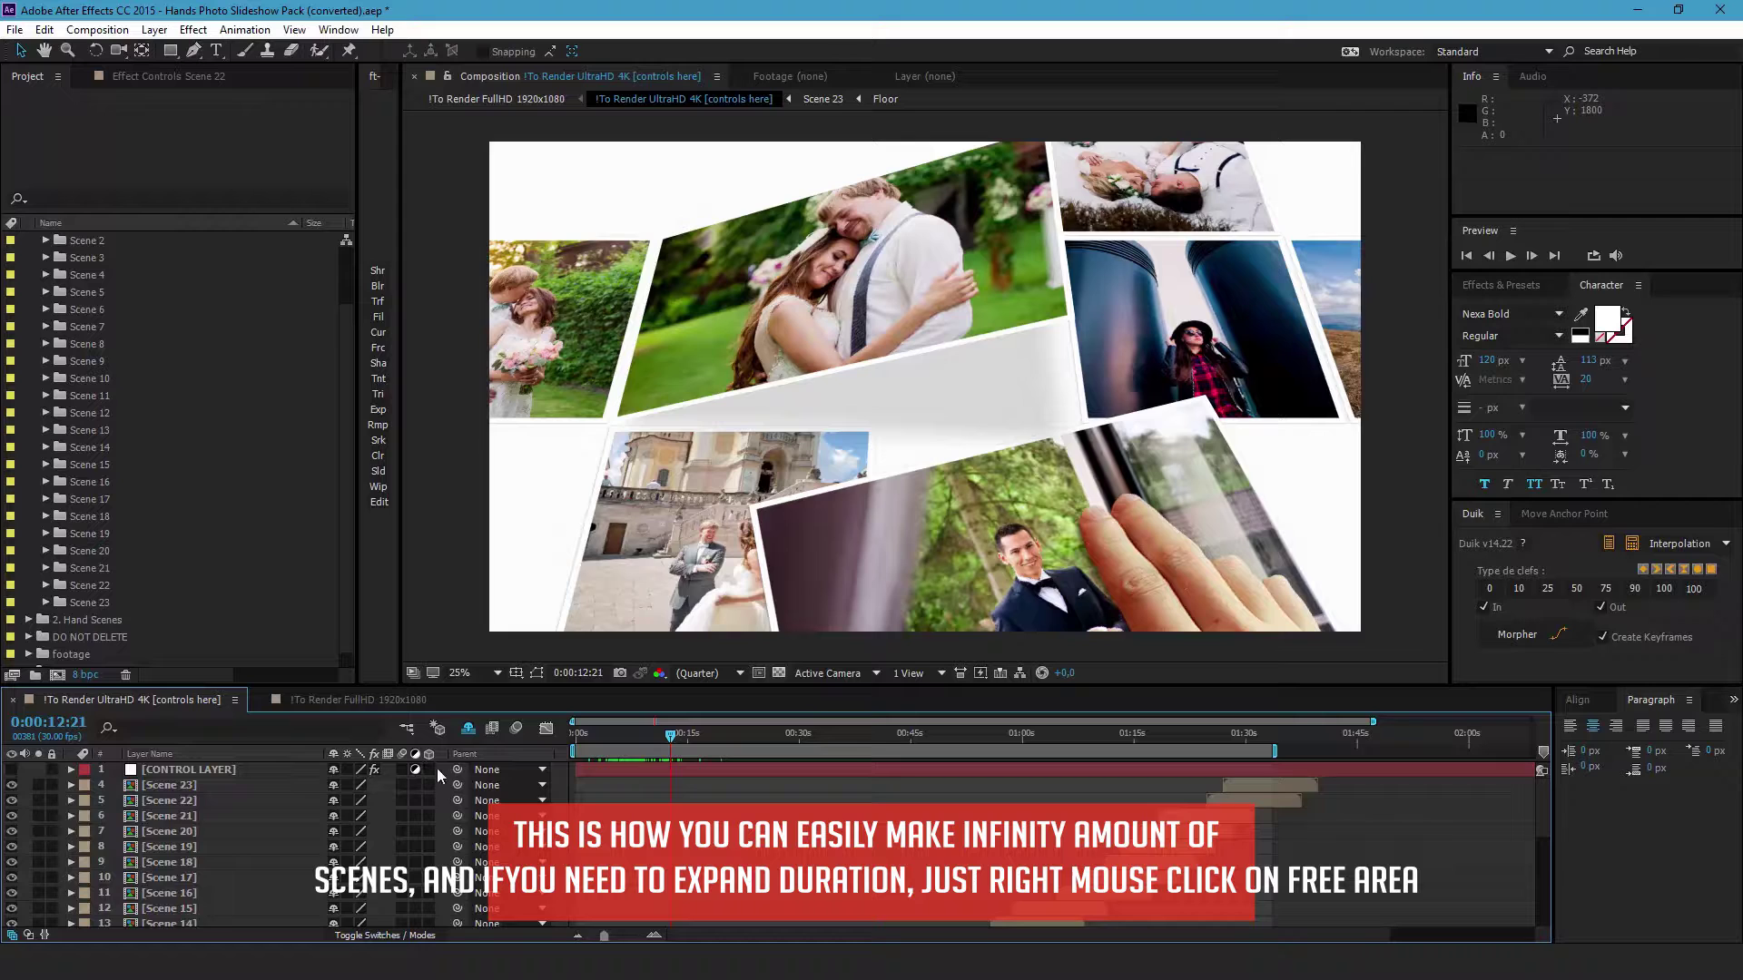
Open the UltraHD 4K comp's Composition Settings and inspect its 0:02:33:22 duration
{"action": "right_click", "coordinate": [439, 771]}
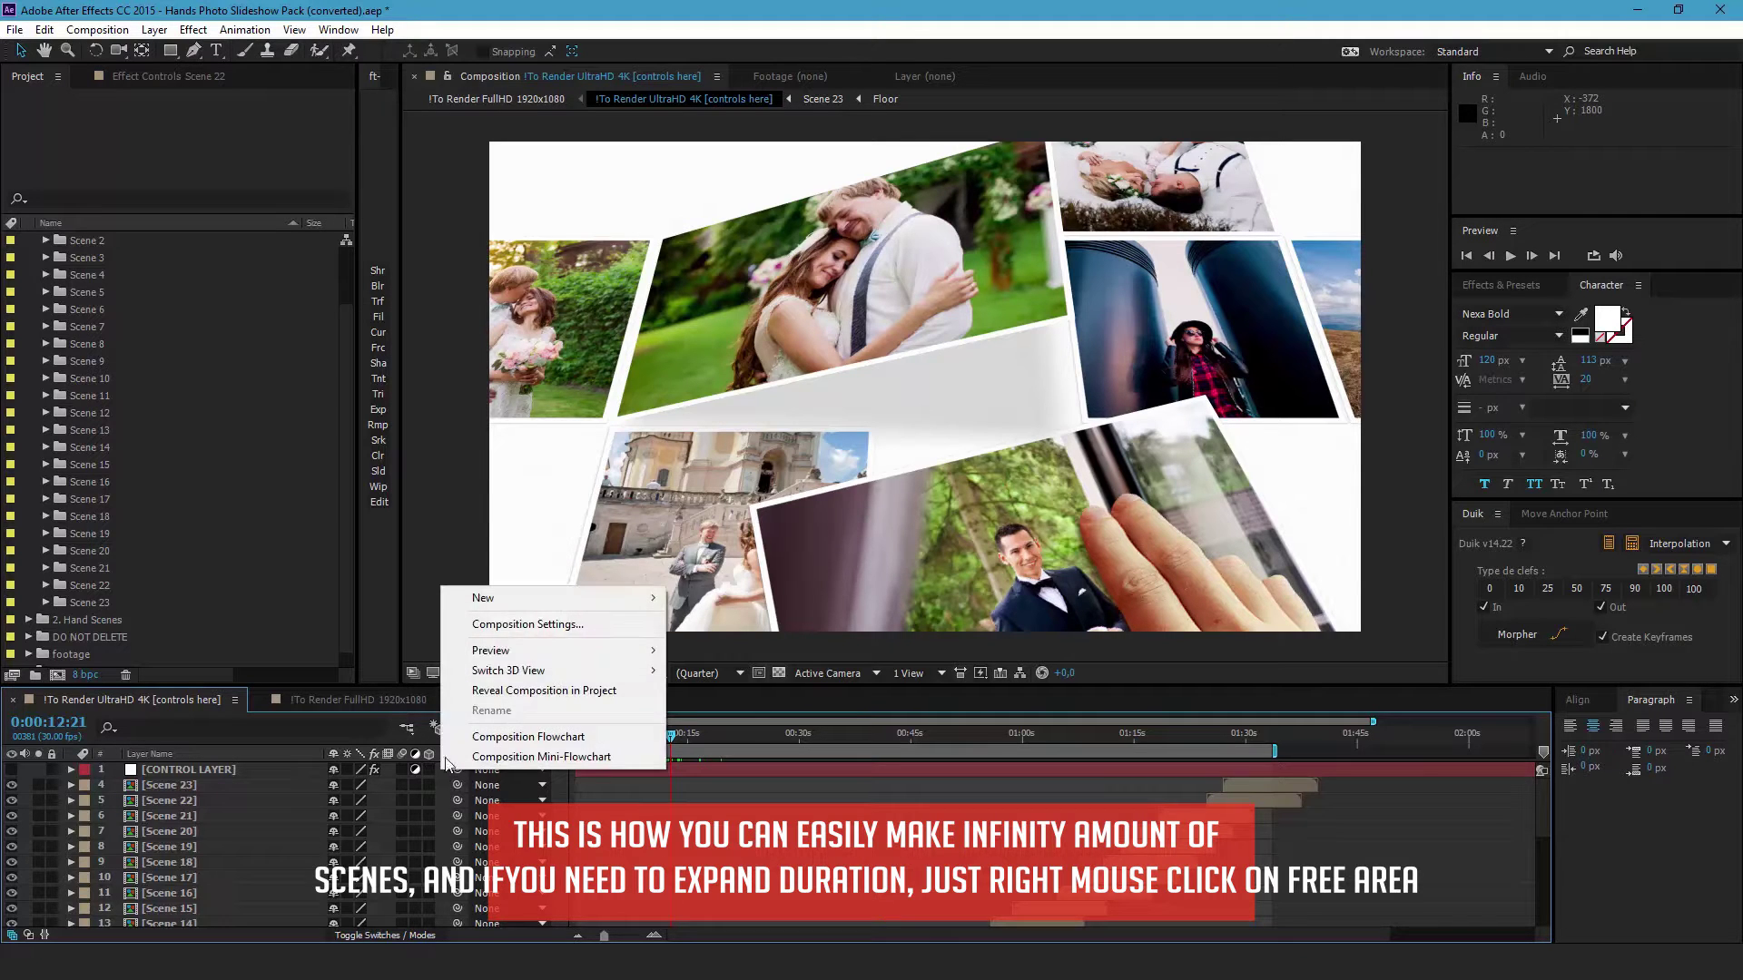
{"action": "left_click", "coordinate": [489, 626]}
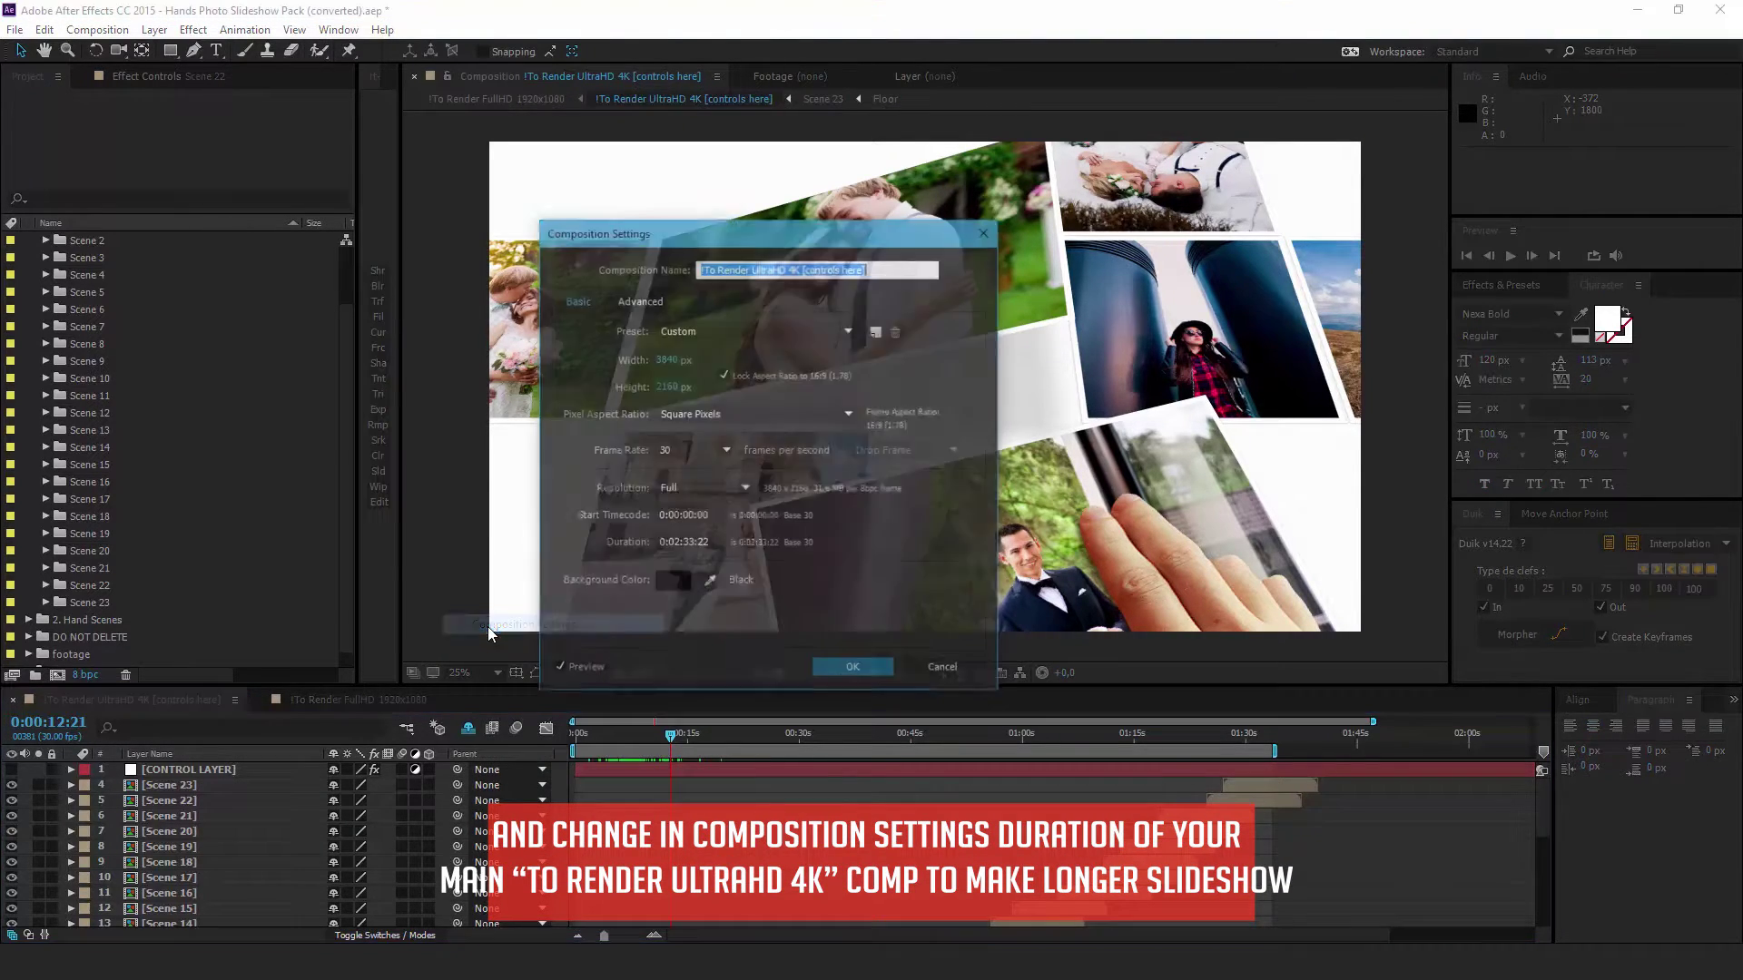
{"action": "left_click", "coordinate": [675, 543]}
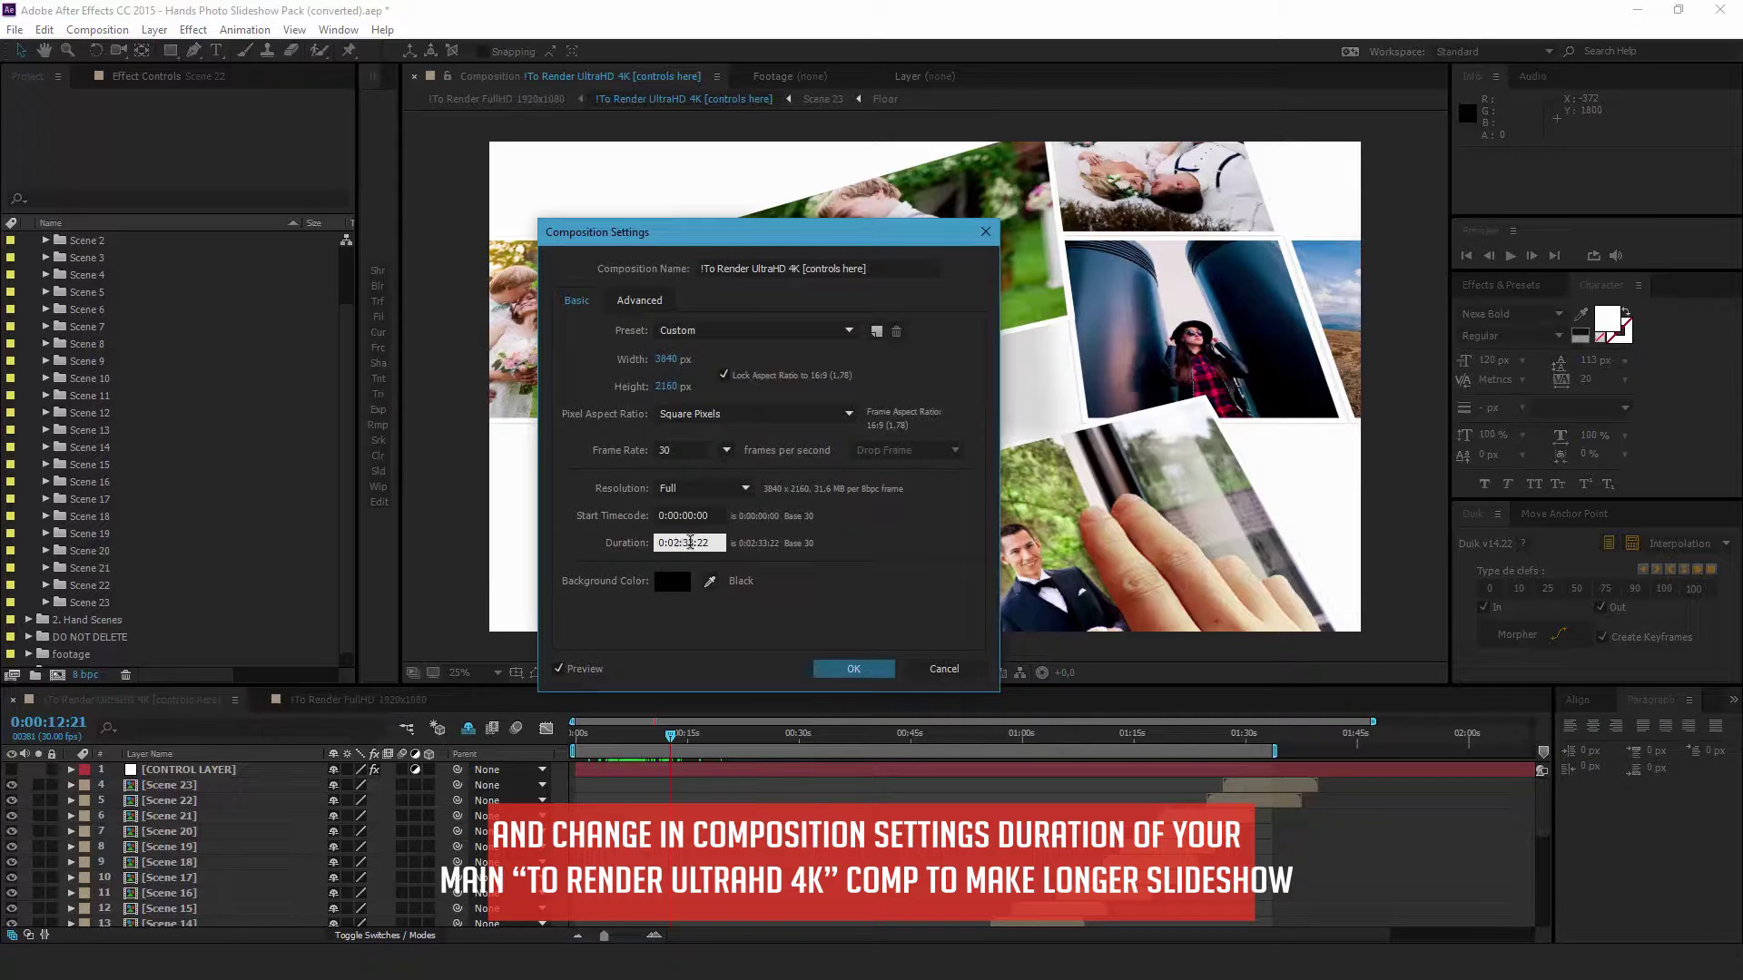
Close Composition Settings unchanged, collapse 1. Scenes, and select the soundtrack in Music
{"action": "left_click", "coordinate": [942, 668]}
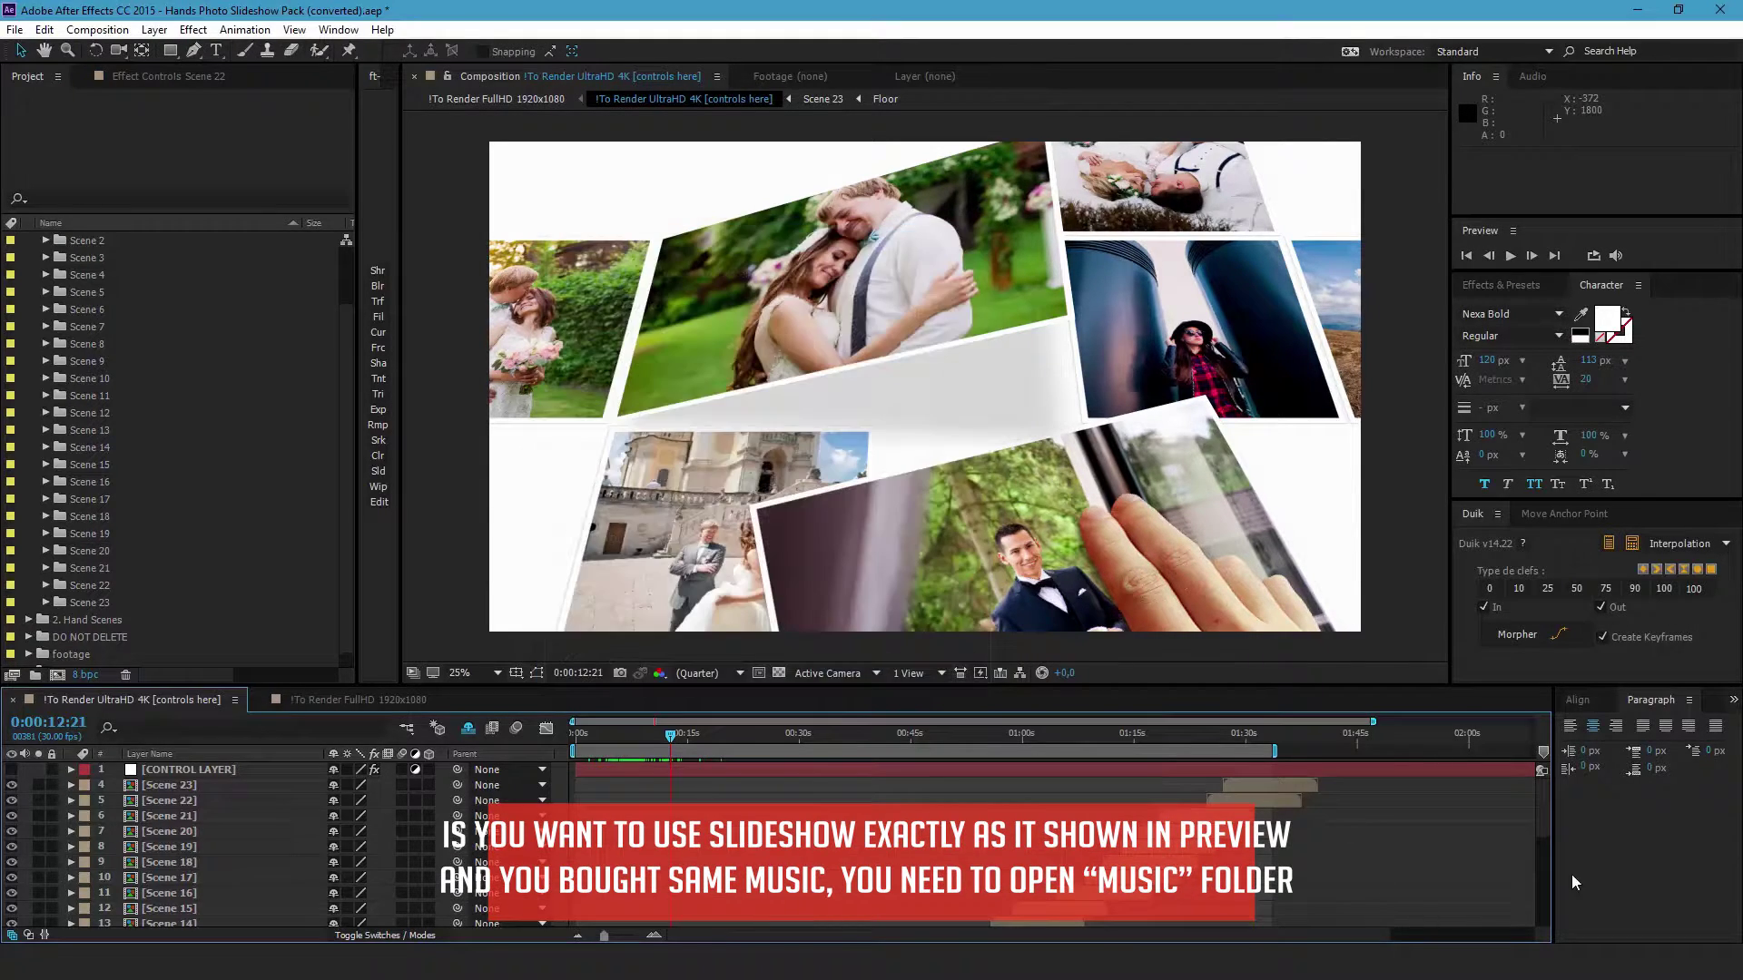
{"action": "scroll", "coordinate": [29, 275], "scroll_direction": "up", "scroll_amount": 3}
{"action": "left_click", "coordinate": [29, 275]}
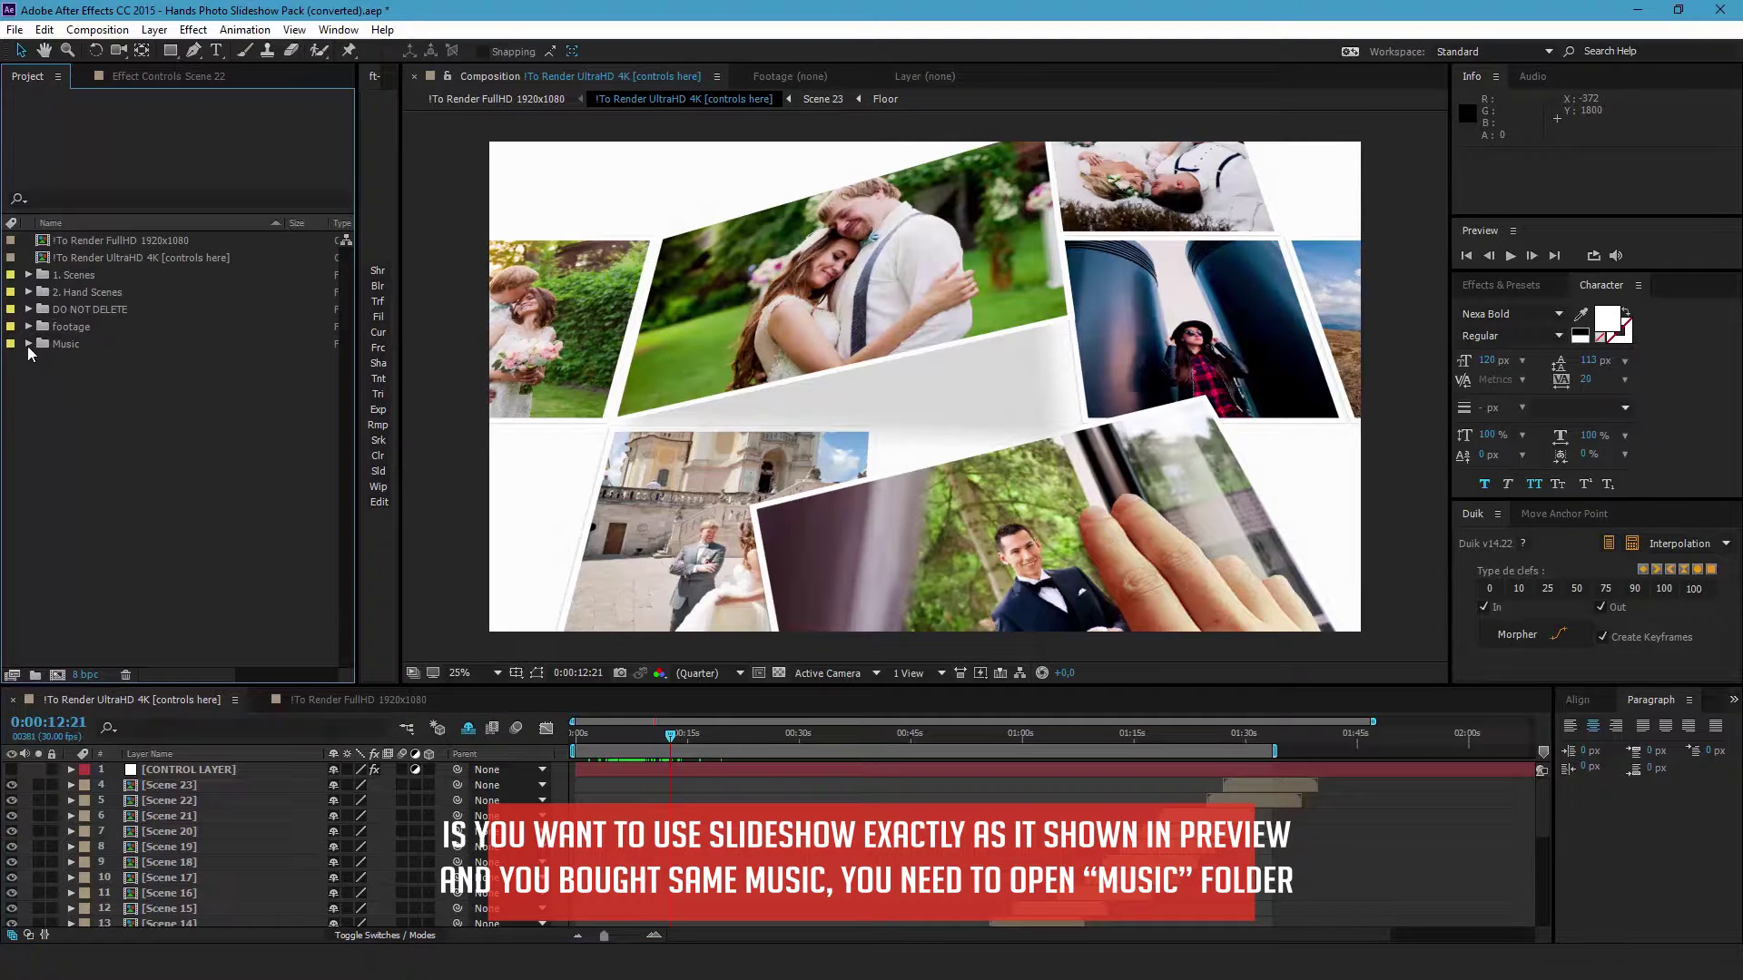
{"action": "left_click", "coordinate": [28, 345]}
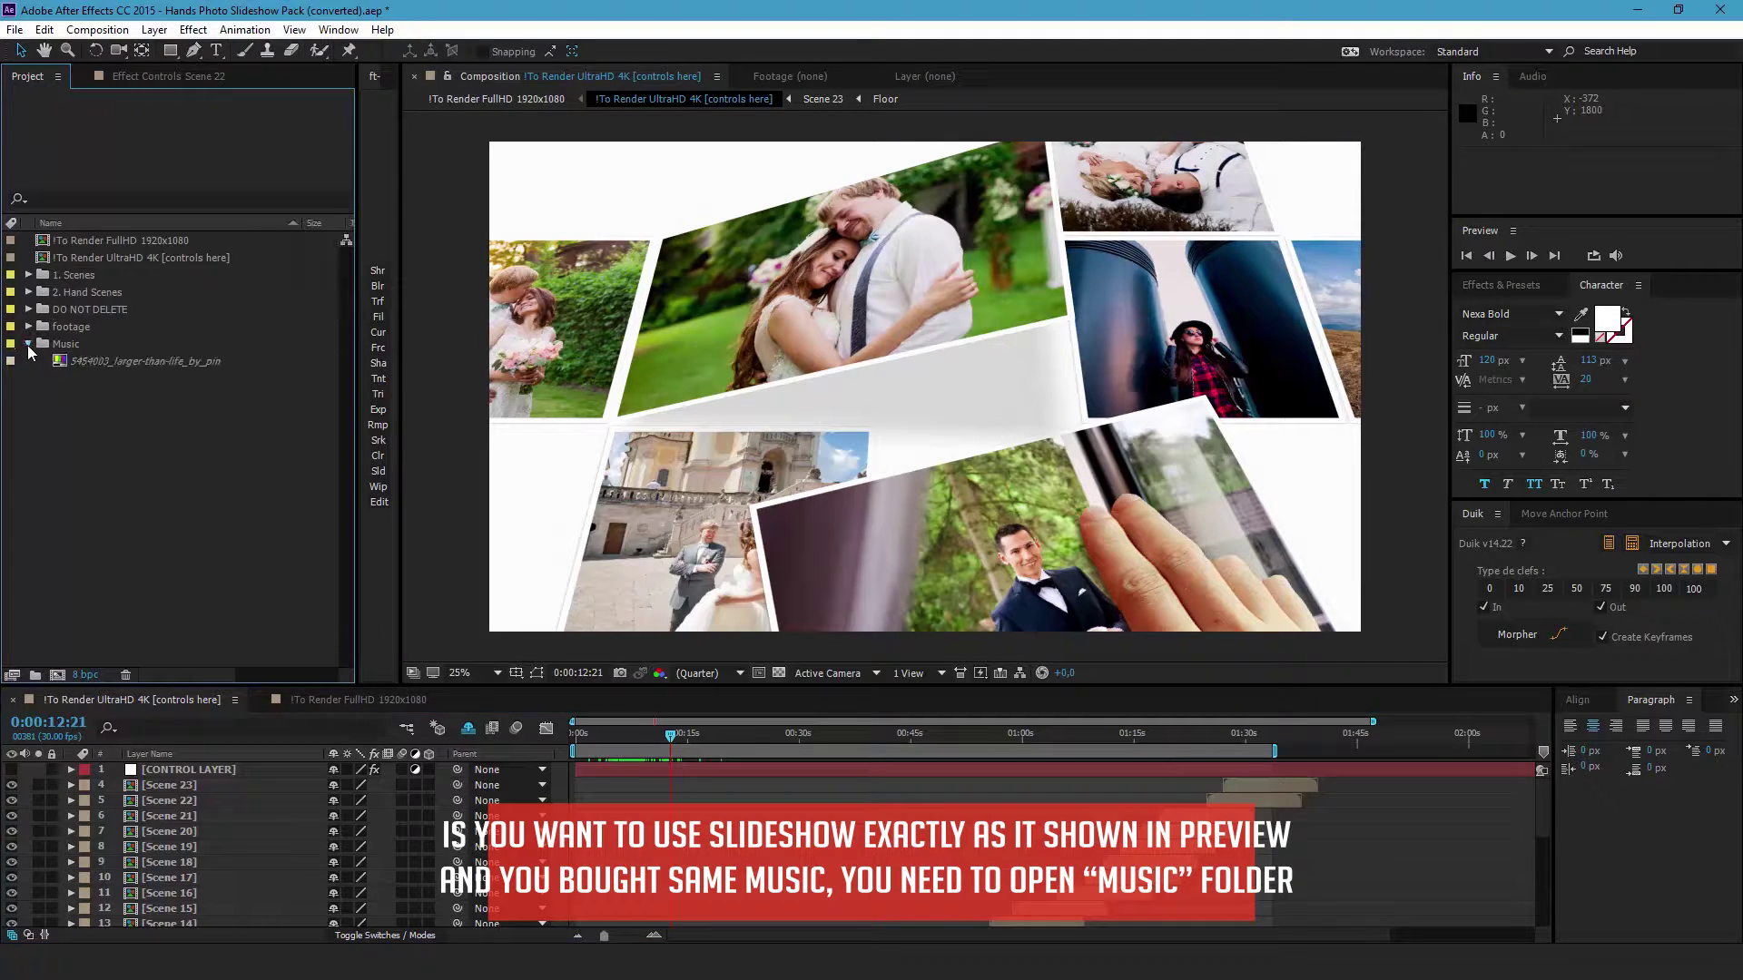
{"action": "left_click", "coordinate": [133, 358]}
Browse for a replacement soundtrack via Replace Footage > File, then cancel without replacing
{"action": "right_click", "coordinate": [134, 357]}
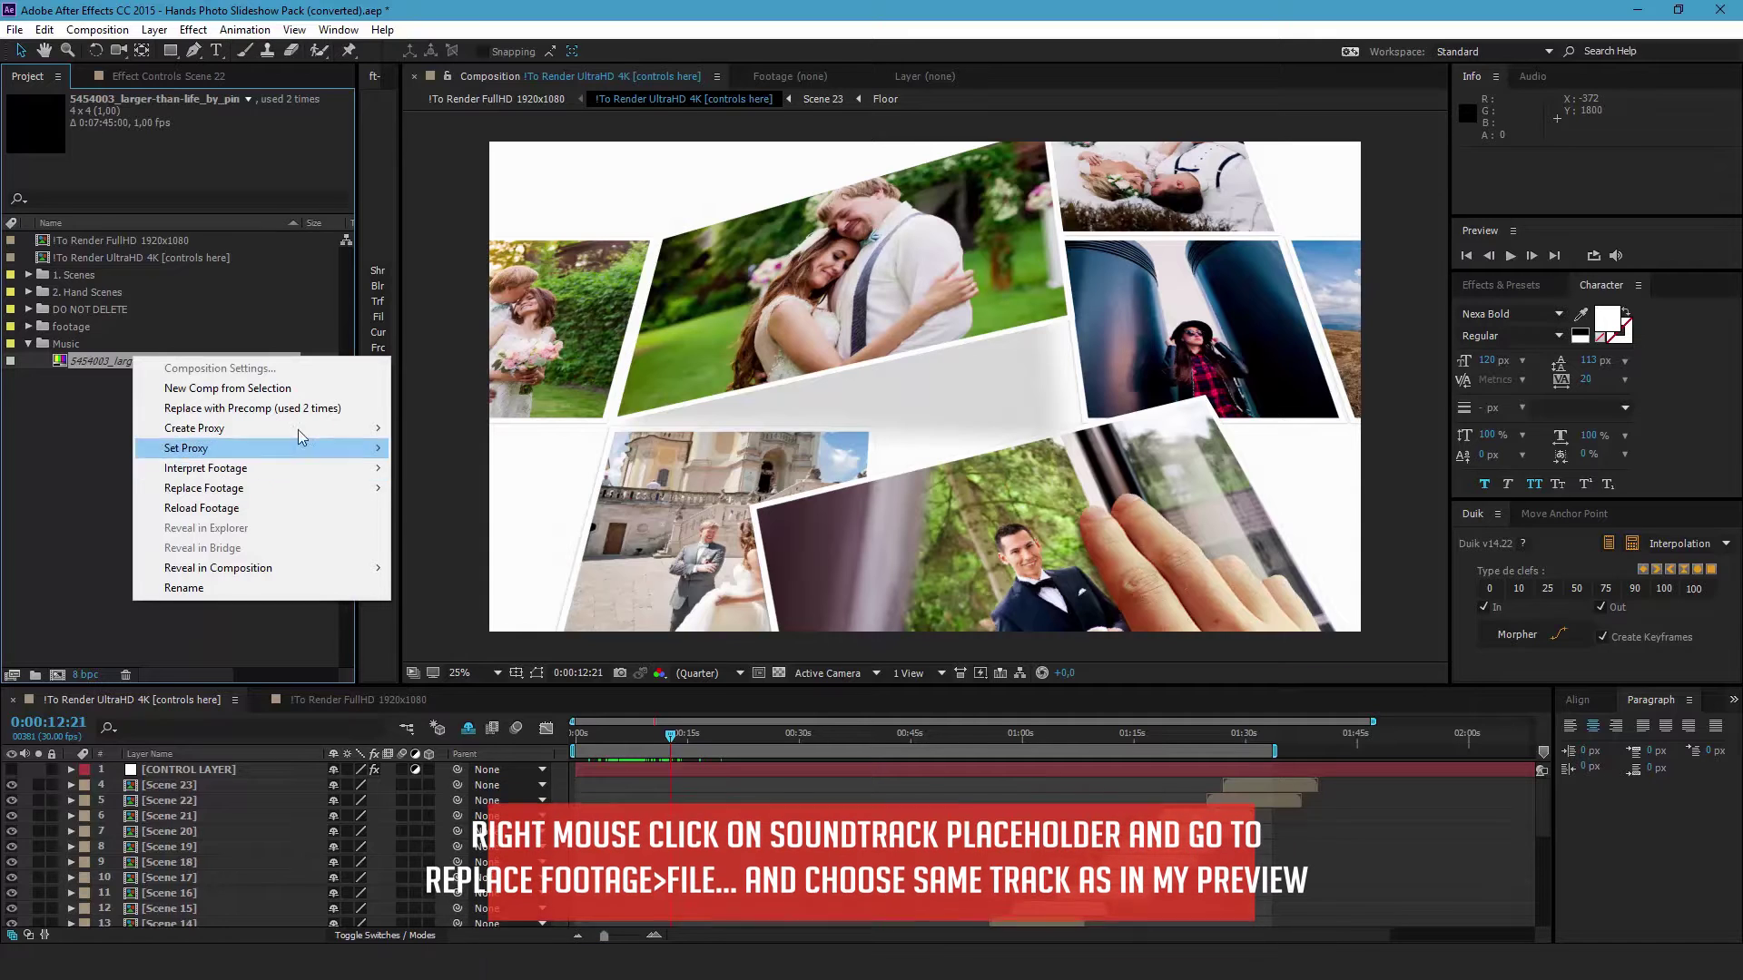
{"action": "mouse_move", "coordinate": [334, 488]}
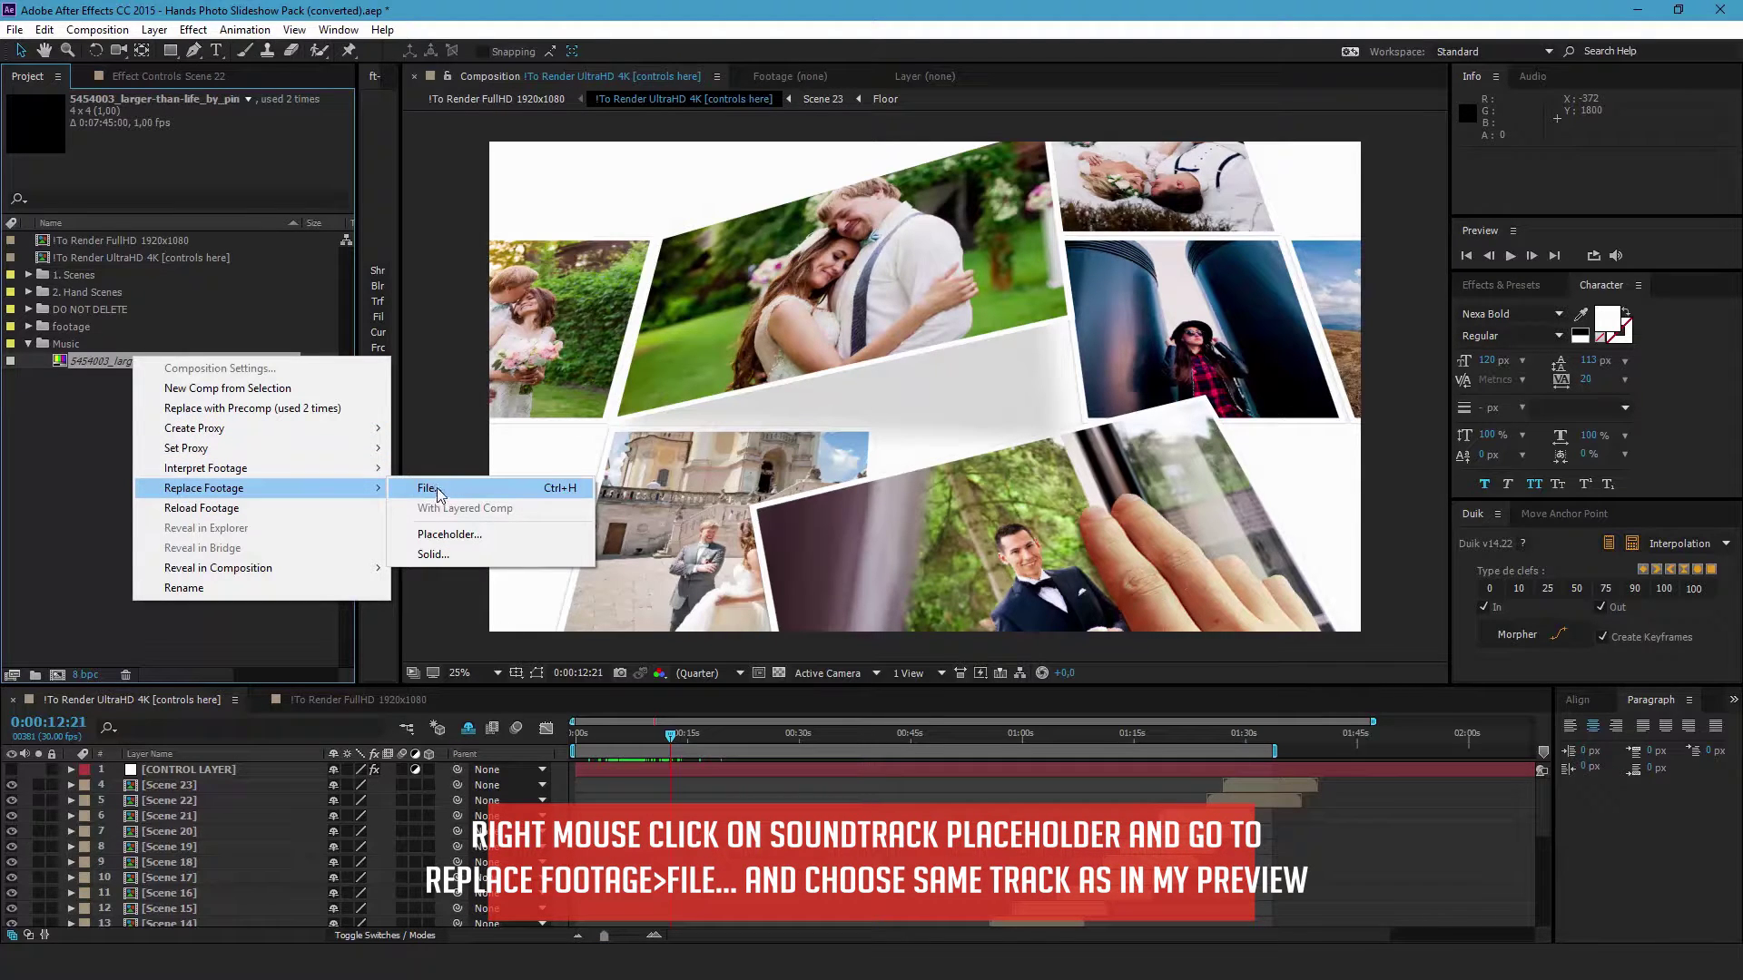
{"action": "left_click", "coordinate": [439, 489]}
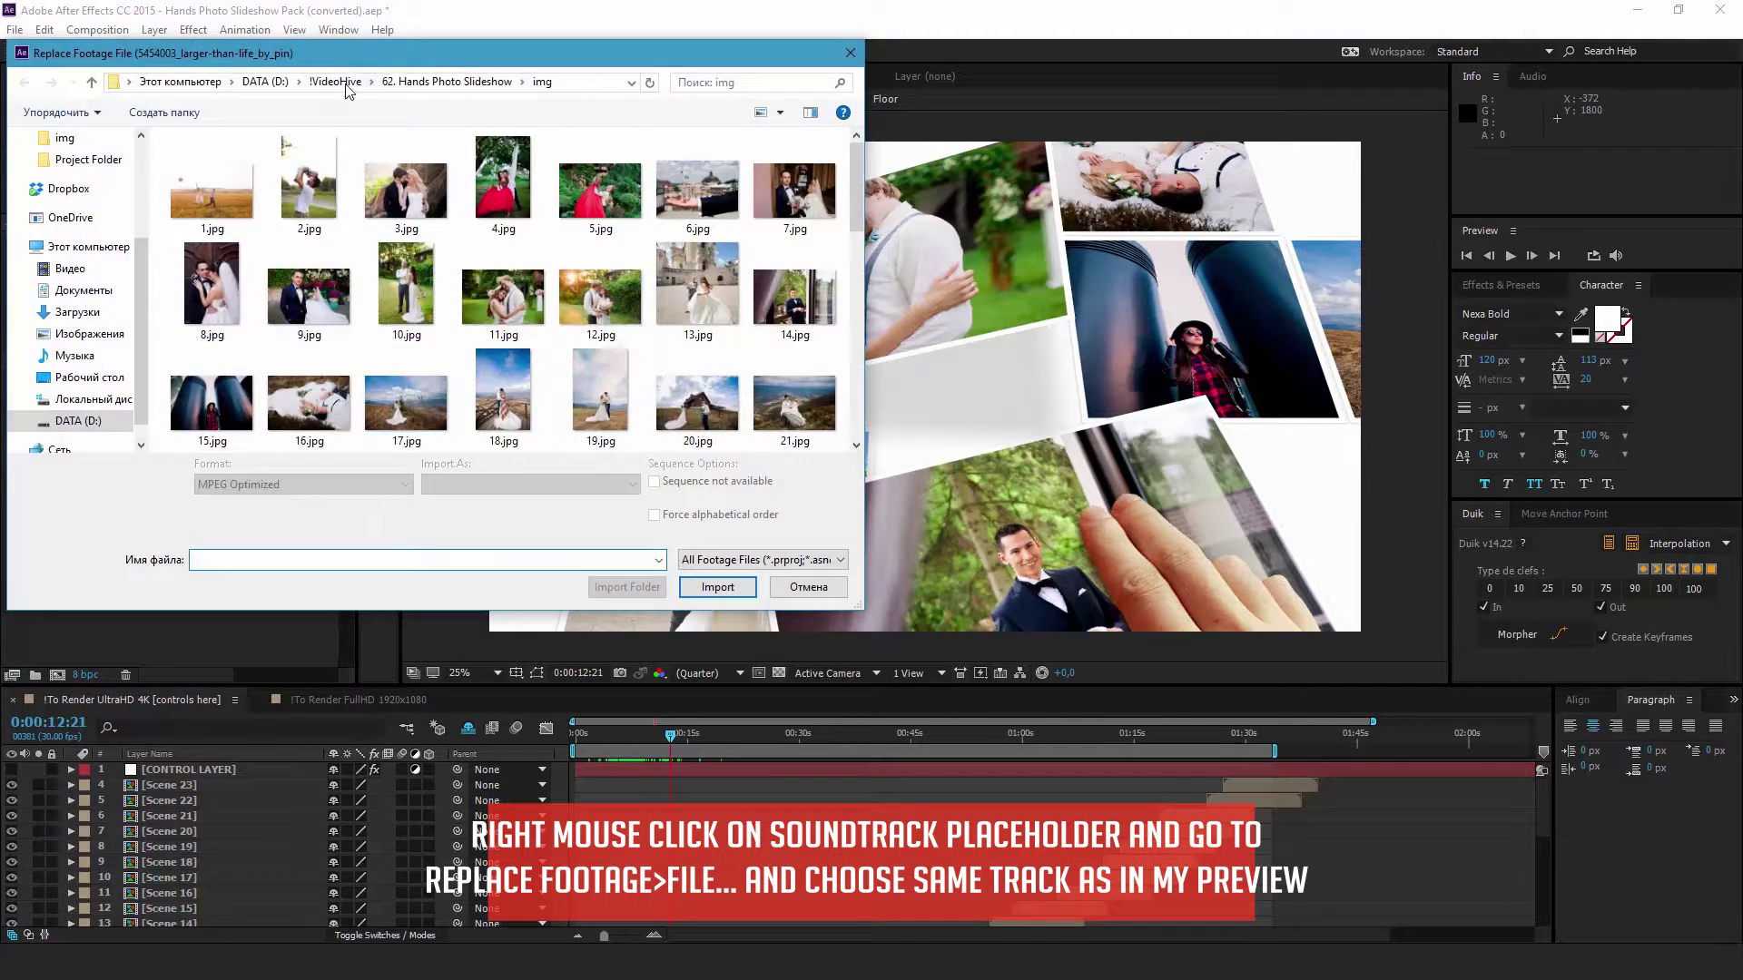
{"action": "left_click", "coordinate": [345, 84]}
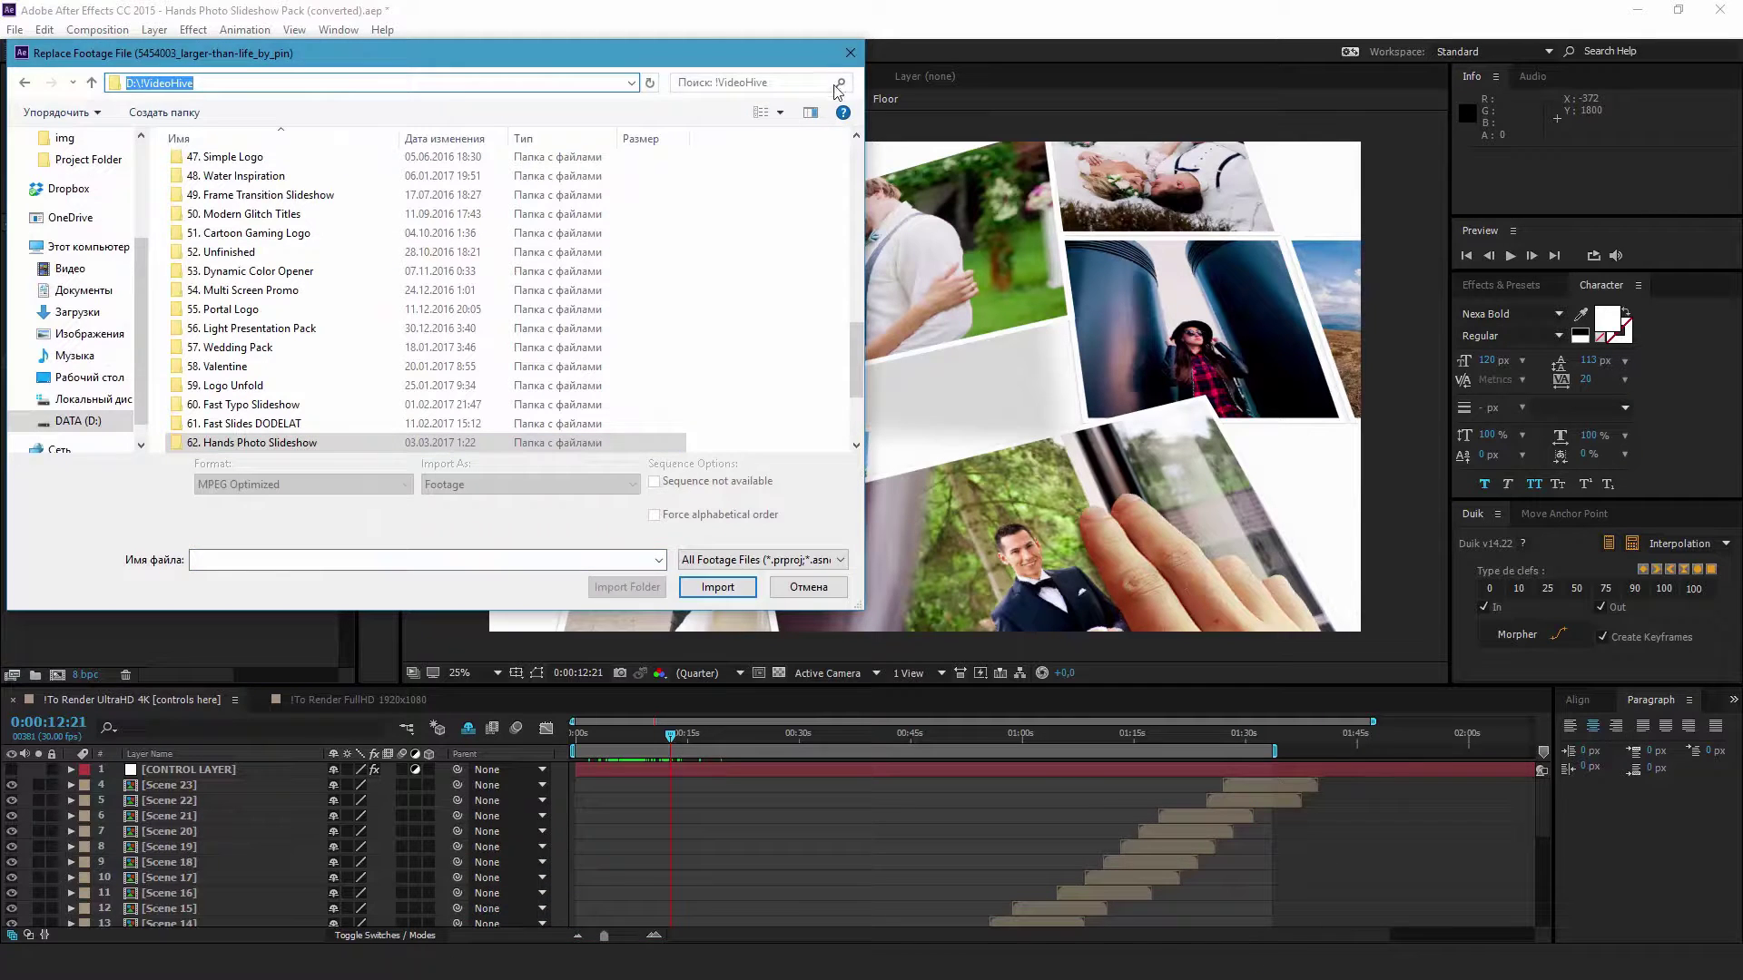
{"action": "key", "text": "Escape"}
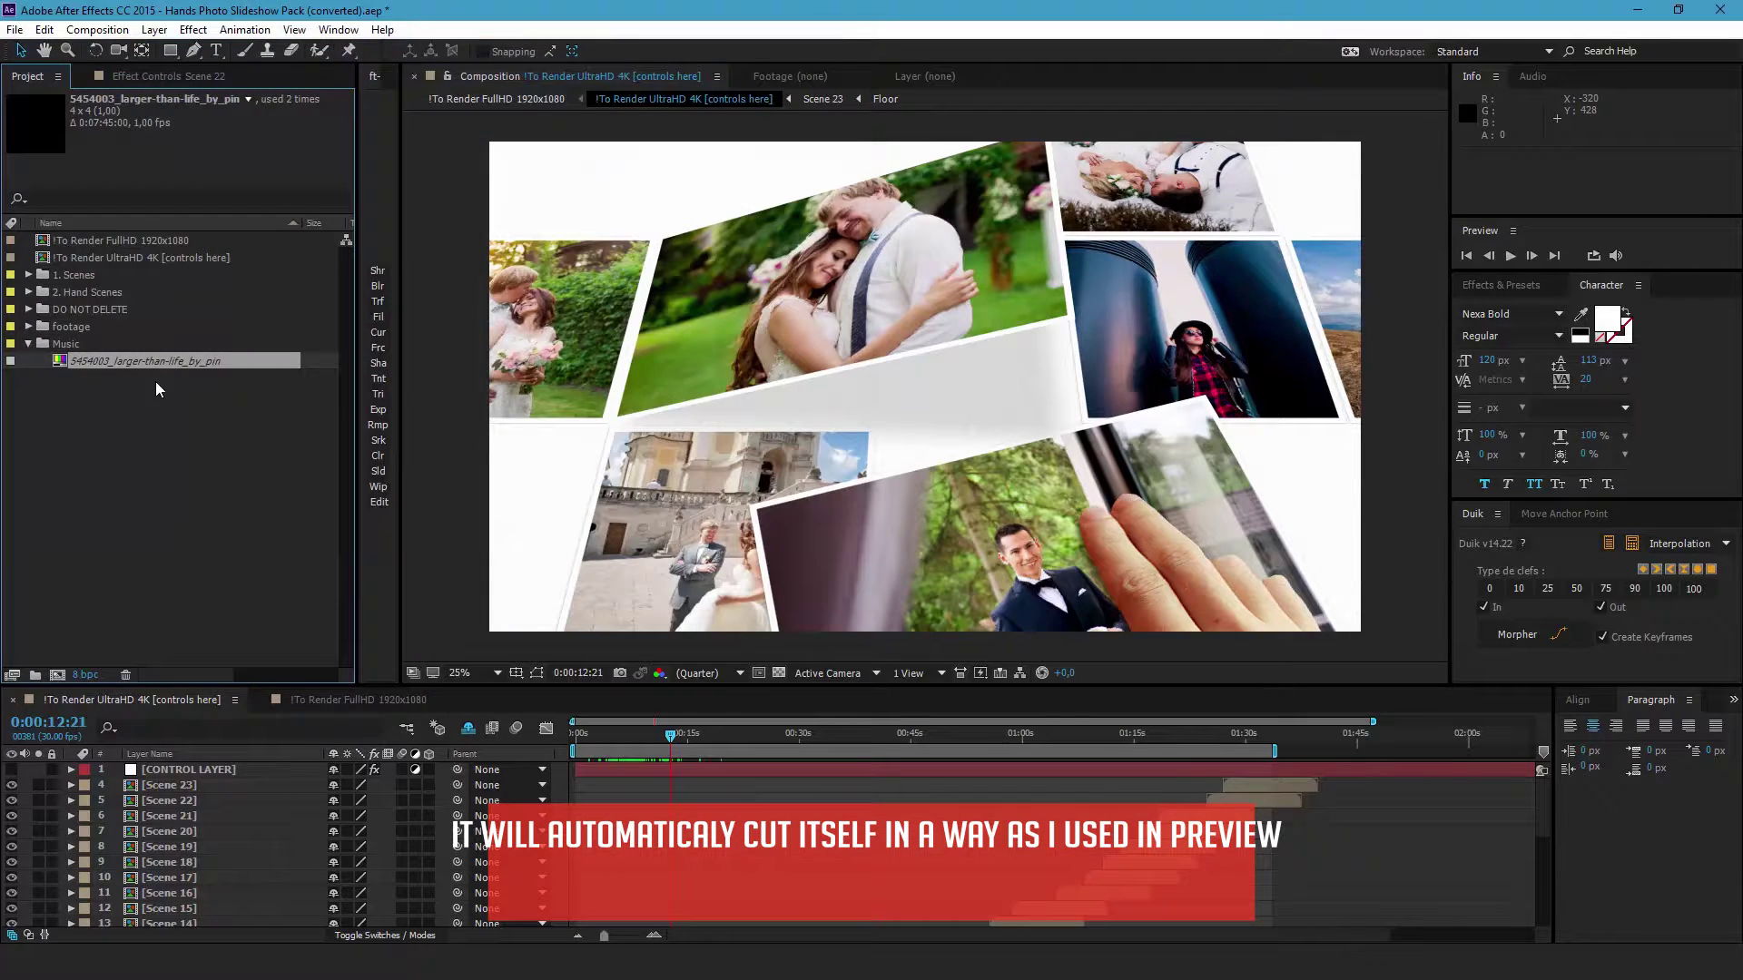
Collapse the Music folder and scroll to soundtrack layers 28 and 29
{"action": "left_click", "coordinate": [28, 344]}
{"action": "scroll", "coordinate": [241, 835], "scroll_direction": "down", "scroll_amount": 5}
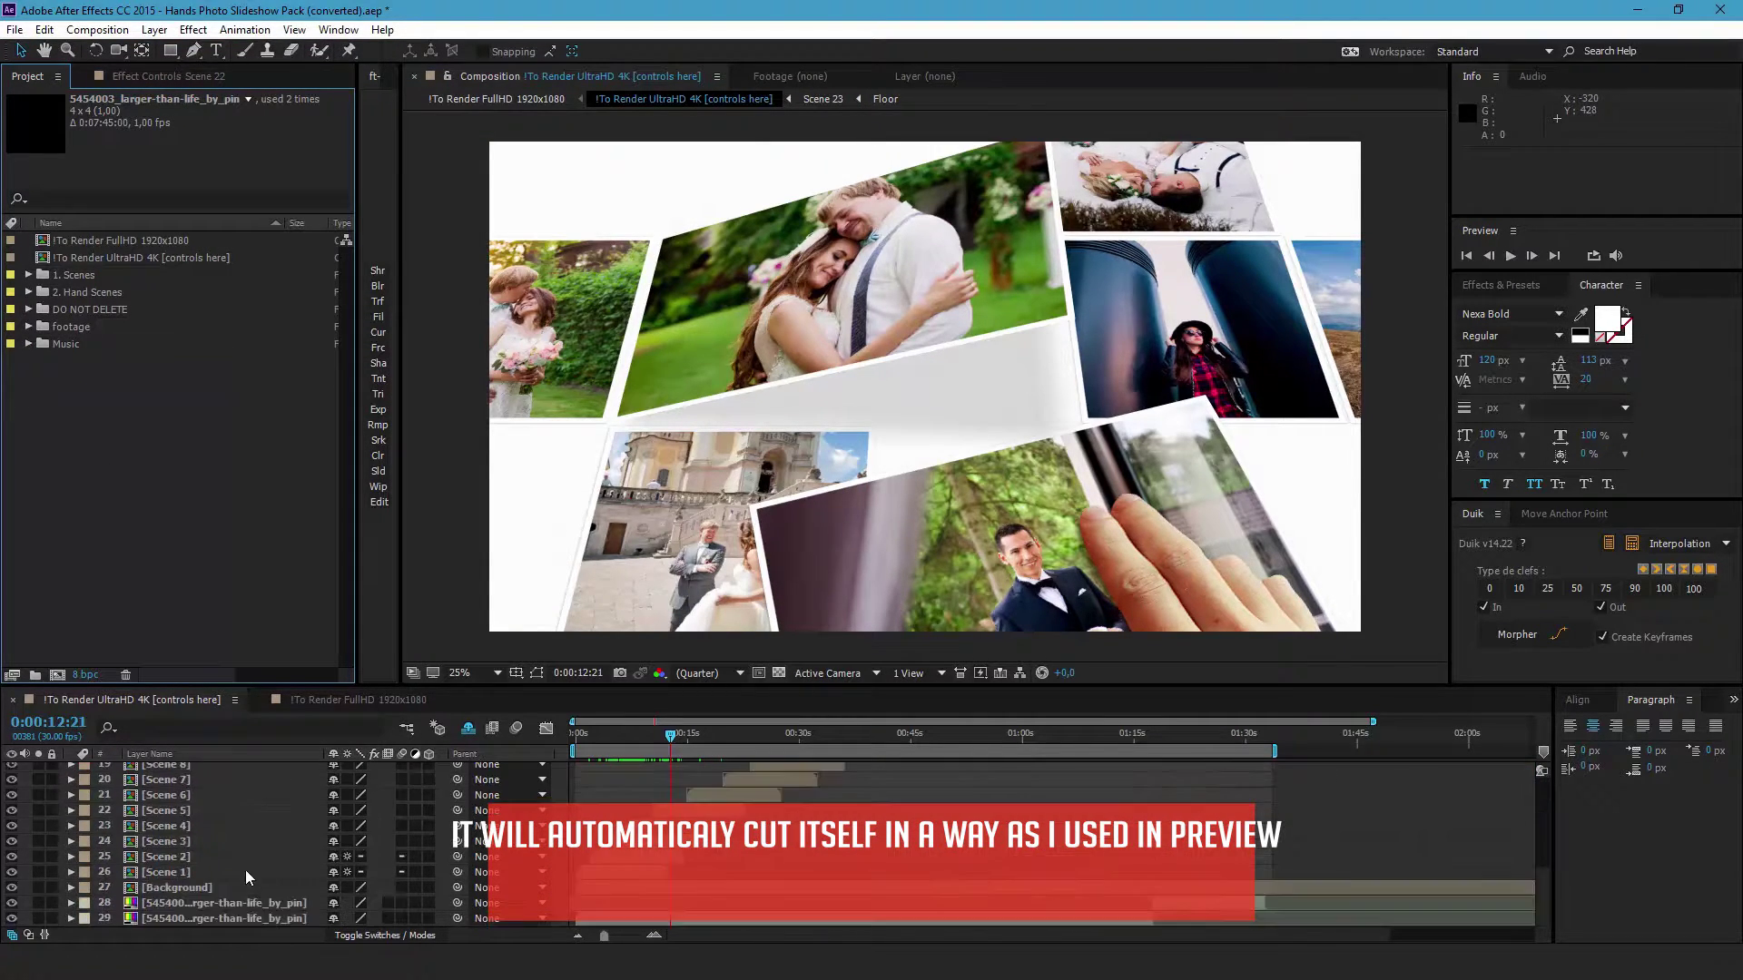